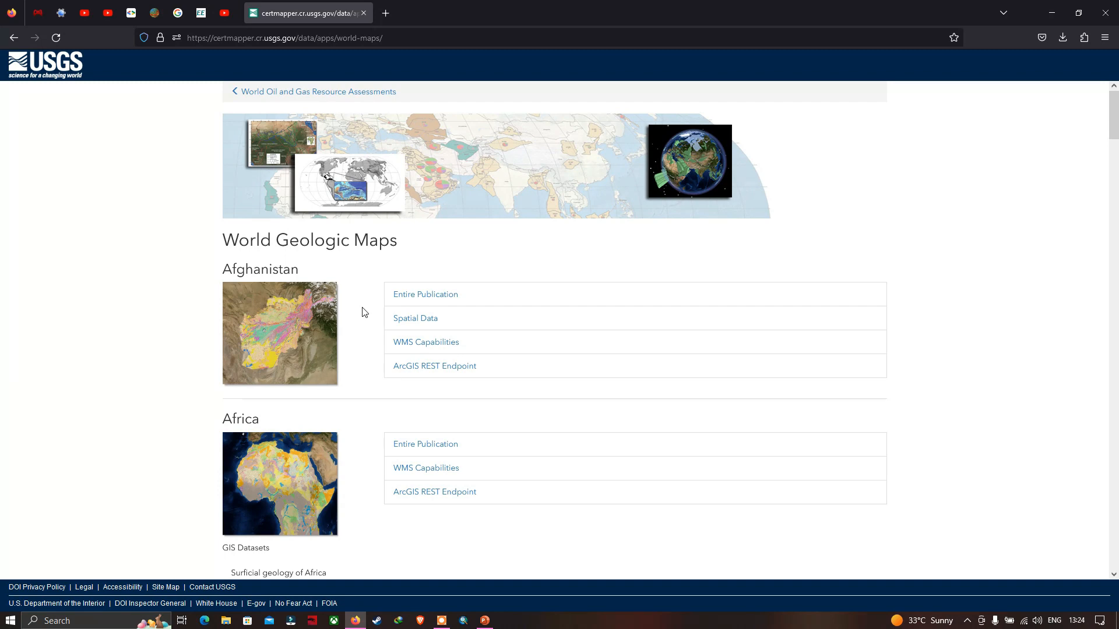
Step: Look through the regional sections of the World Geologic Maps page, down to the South Asia datasets, for available shapefiles
scroll(357, 317, down, 1)
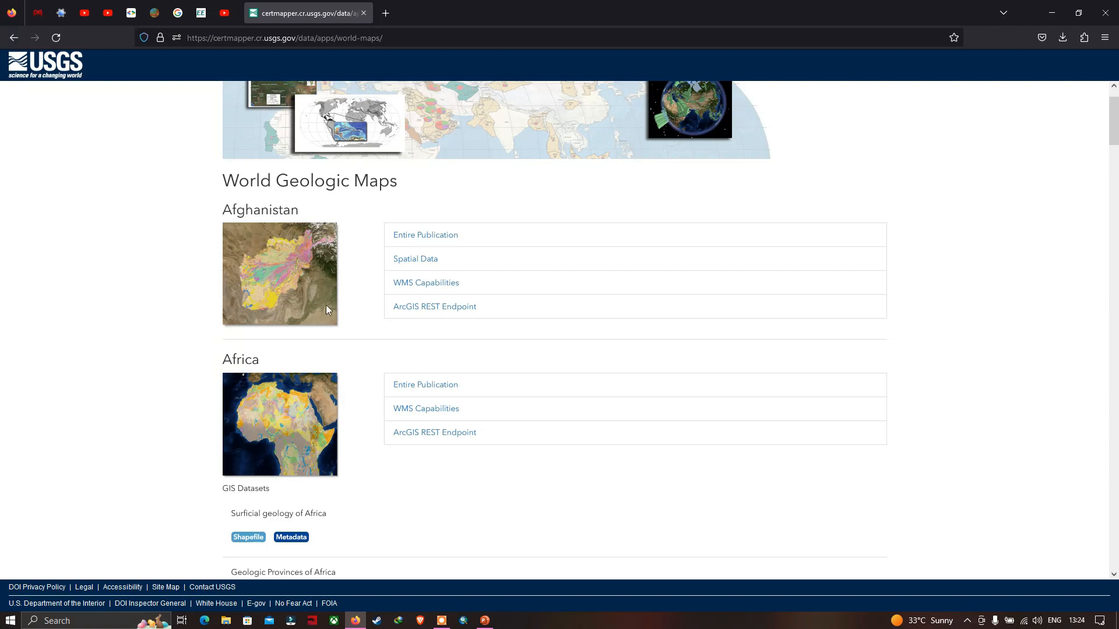
scroll(312, 362, down, 3)
scroll(315, 367, down, 2)
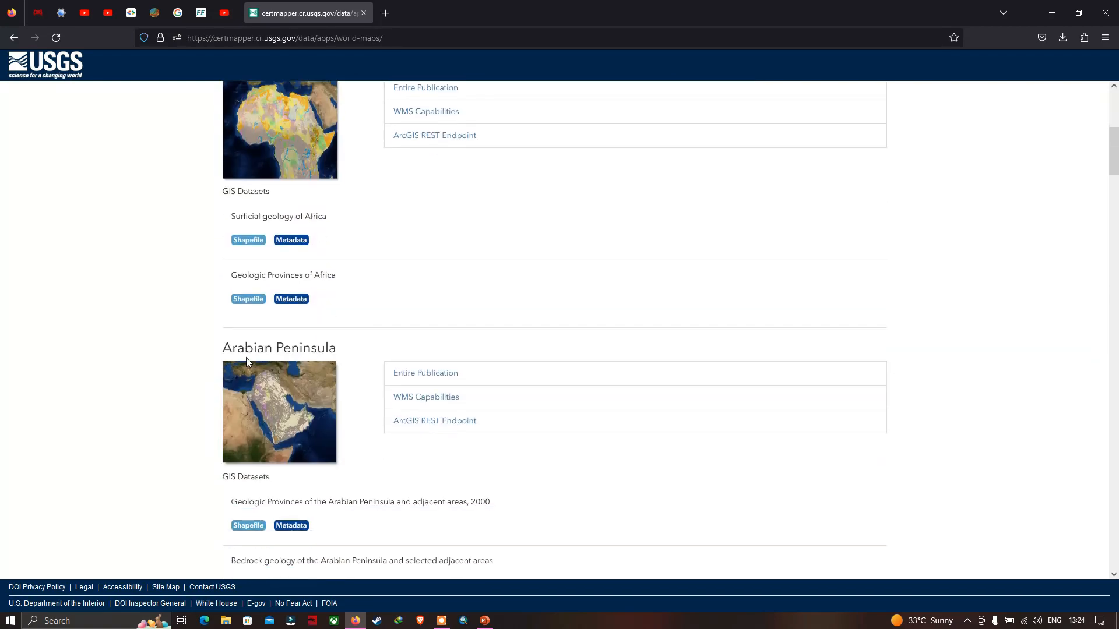
scroll(326, 367, down, 3)
scroll(338, 372, down, 6)
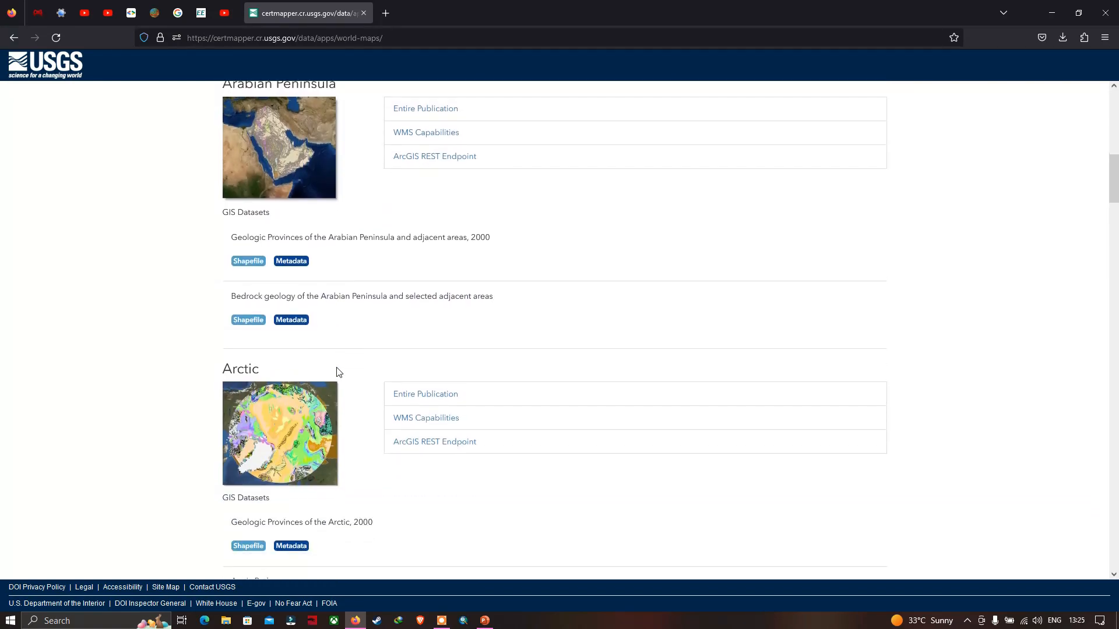
scroll(275, 361, down, 2)
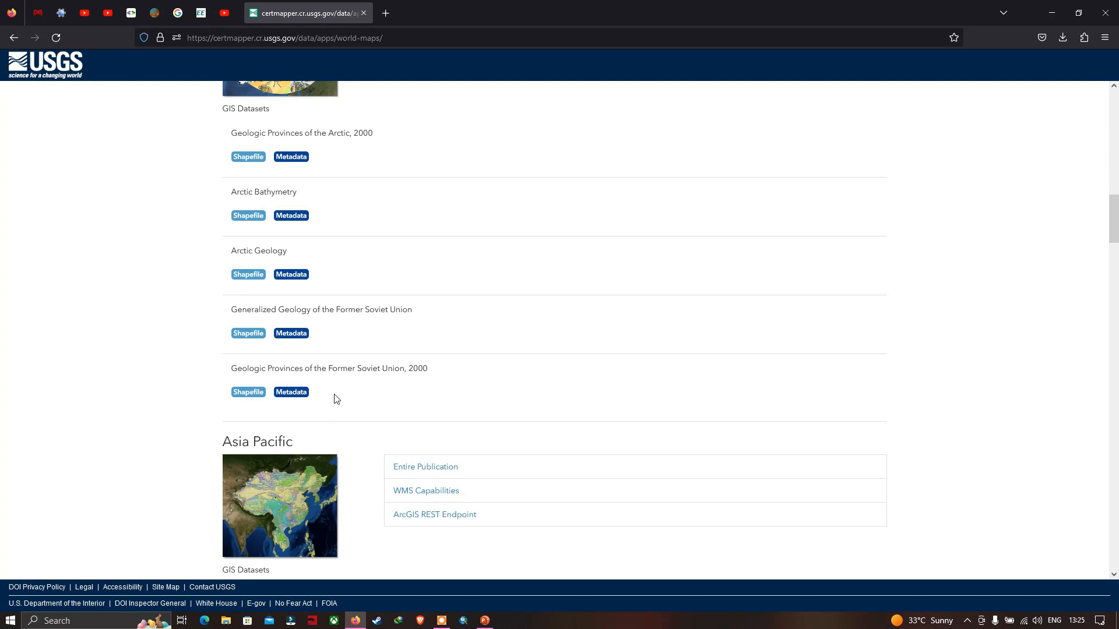
scroll(335, 396, down, 1)
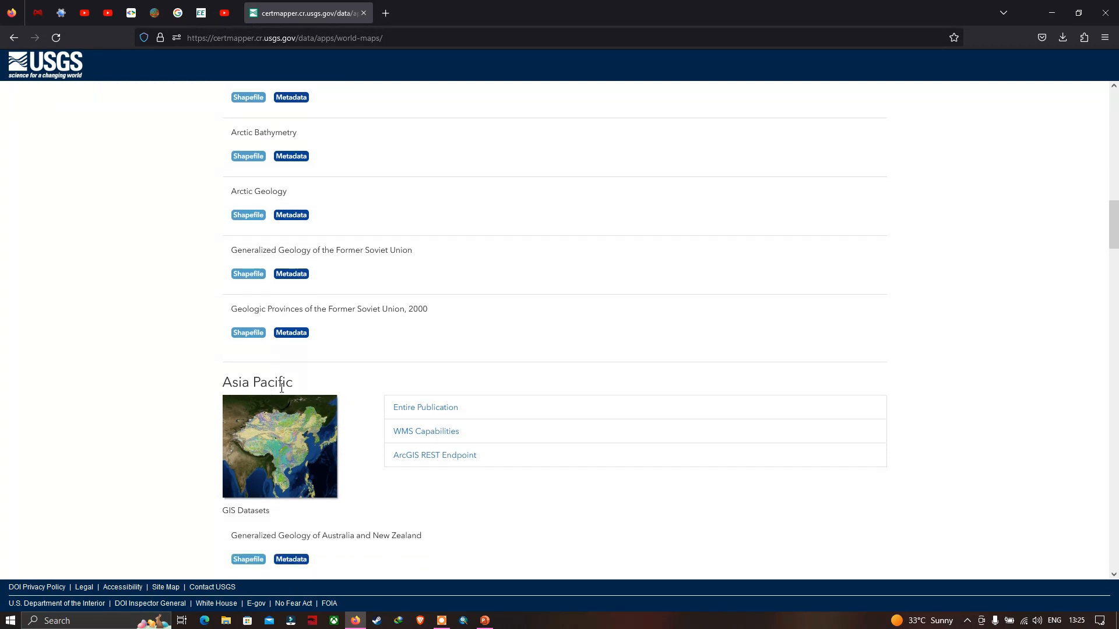
scroll(312, 400, down, 8)
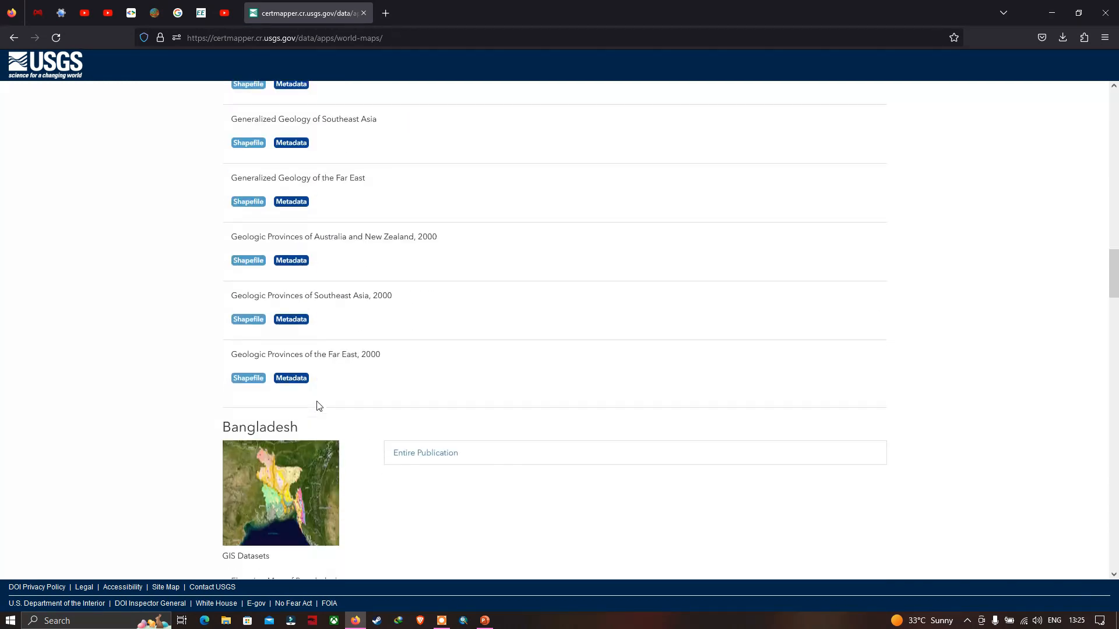
scroll(260, 384, down, 6)
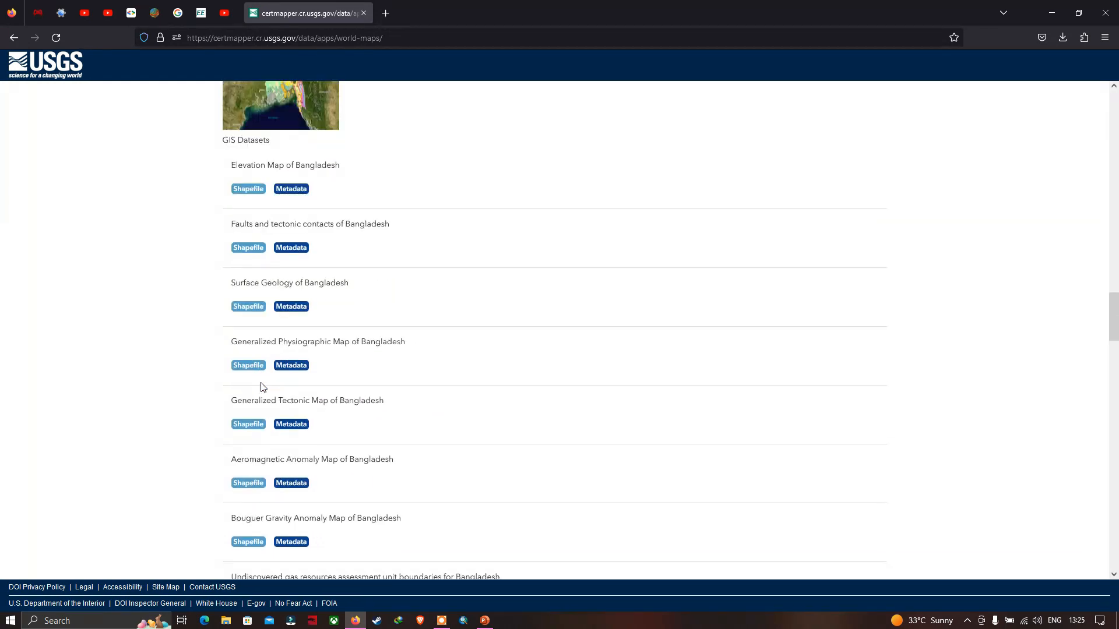
scroll(261, 385, down, 9)
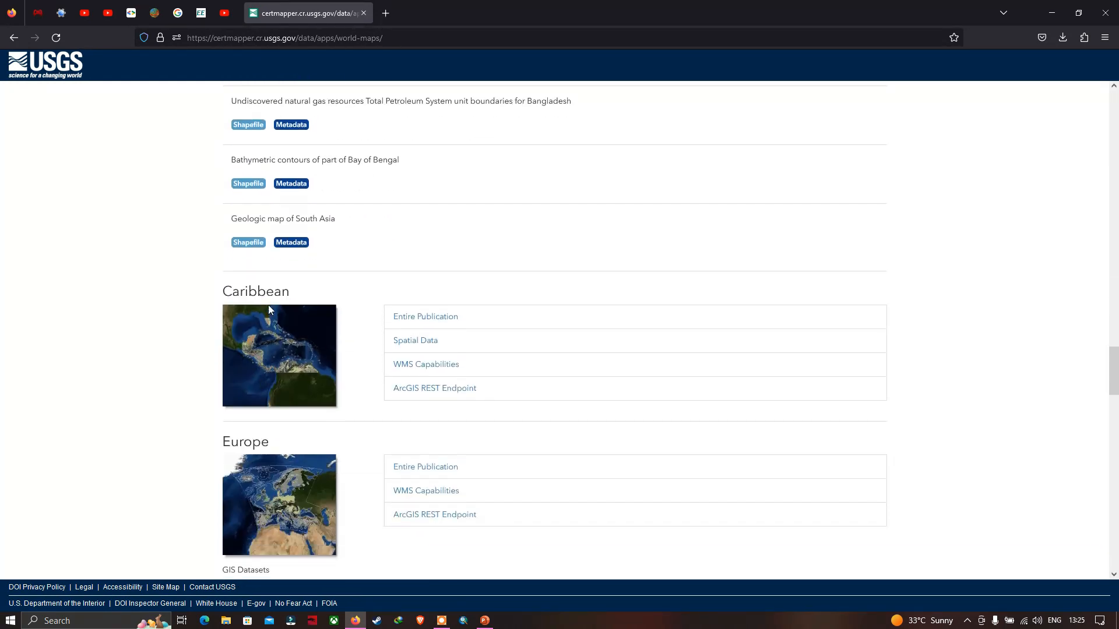
scroll(269, 309, down, 9)
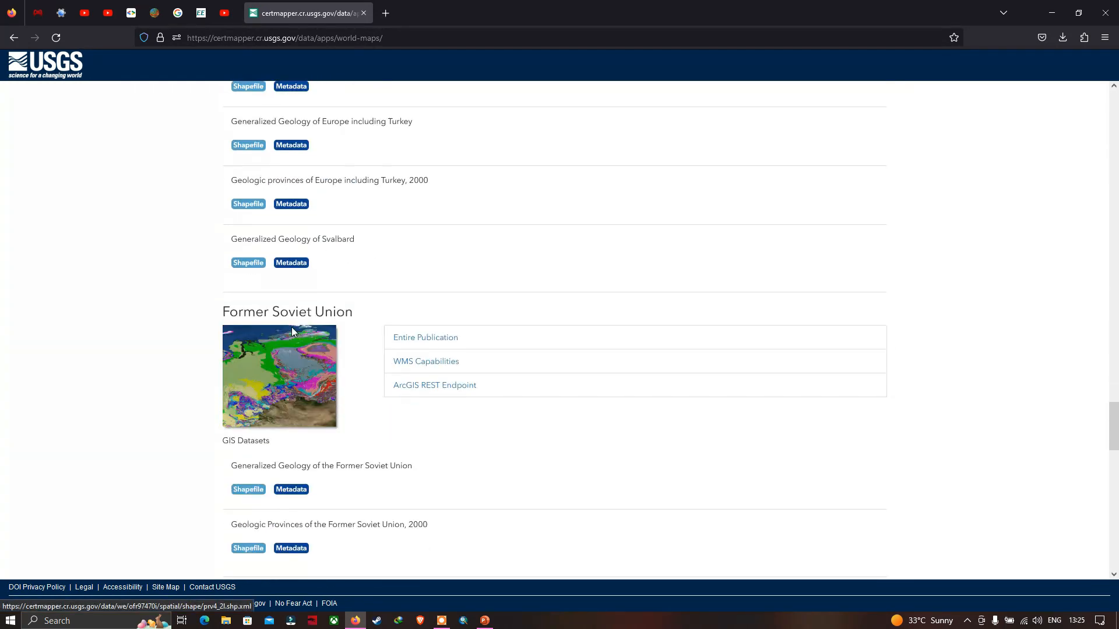
scroll(298, 338, down, 5)
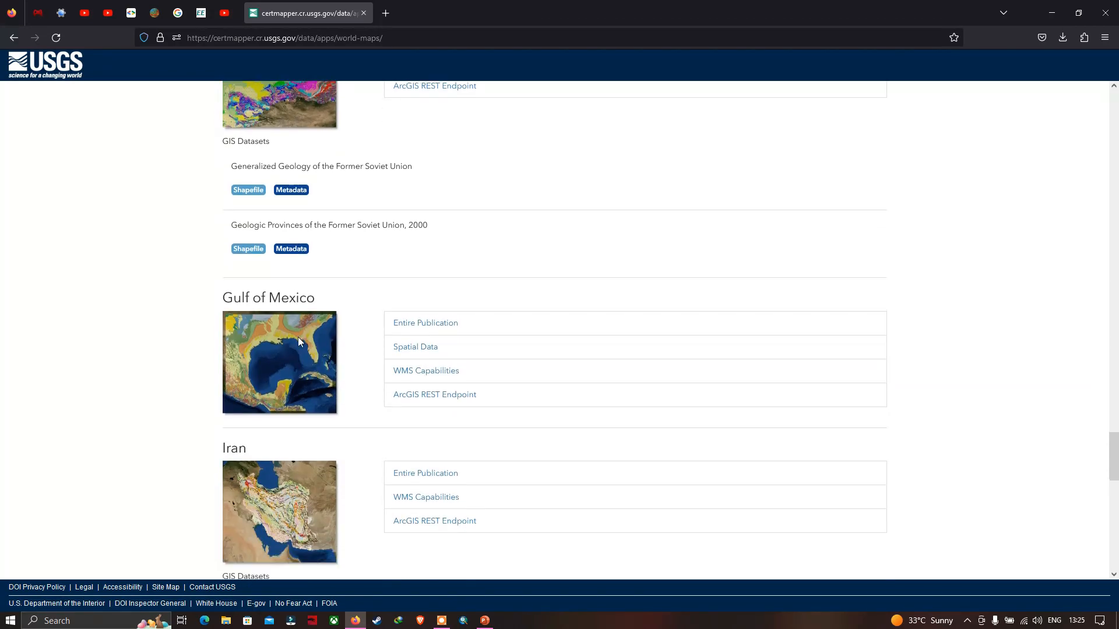
scroll(322, 352, down, 3)
scroll(322, 352, down, 5)
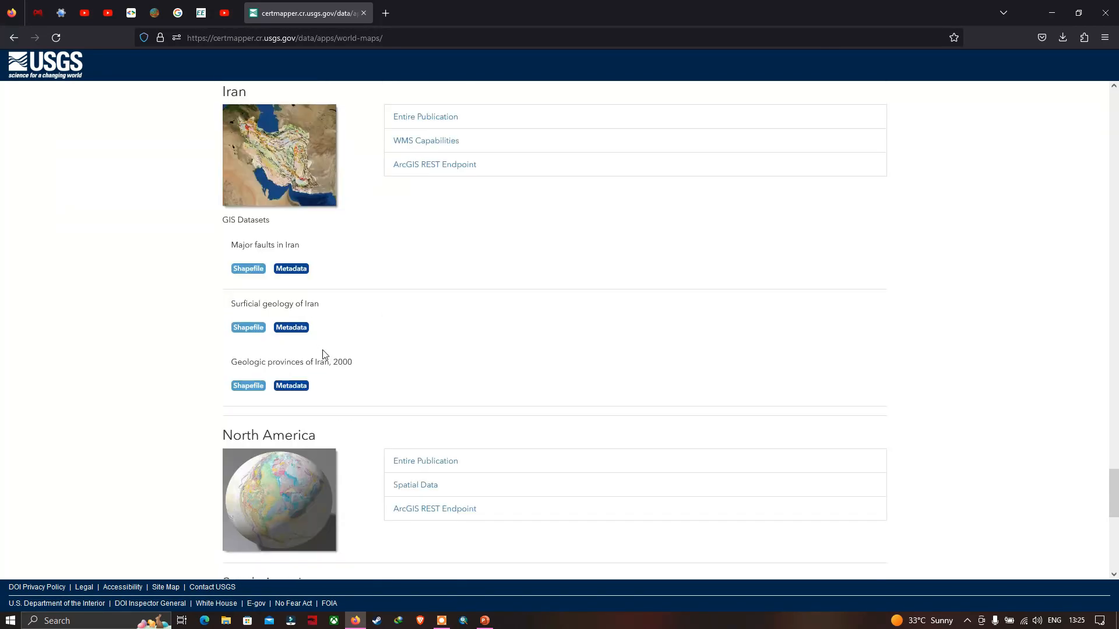
scroll(292, 332, down, 5)
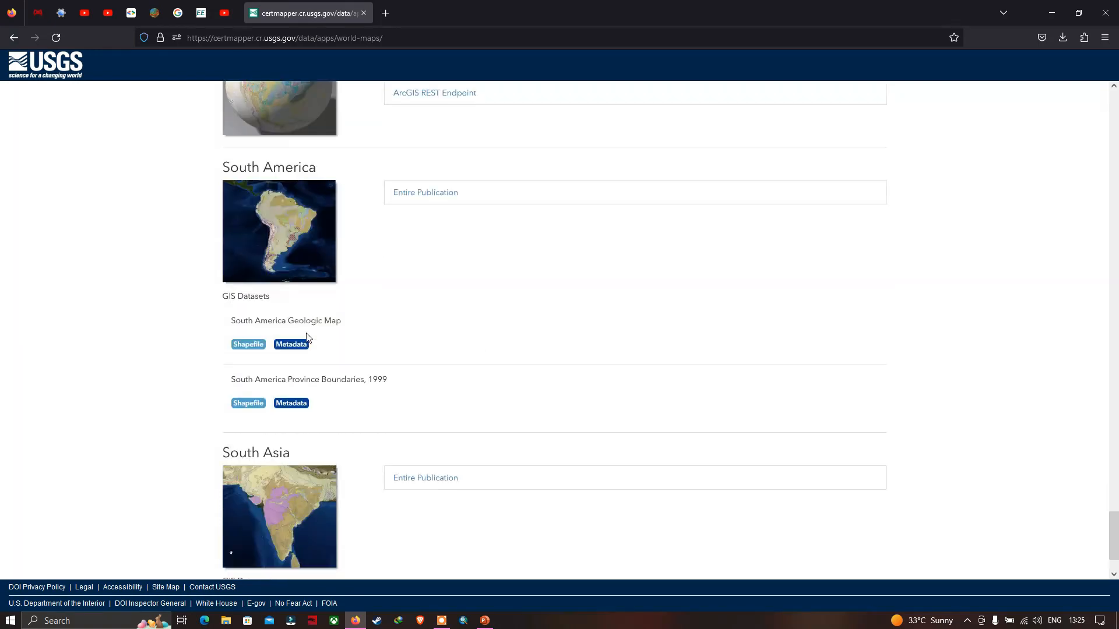
scroll(307, 338, down, 2)
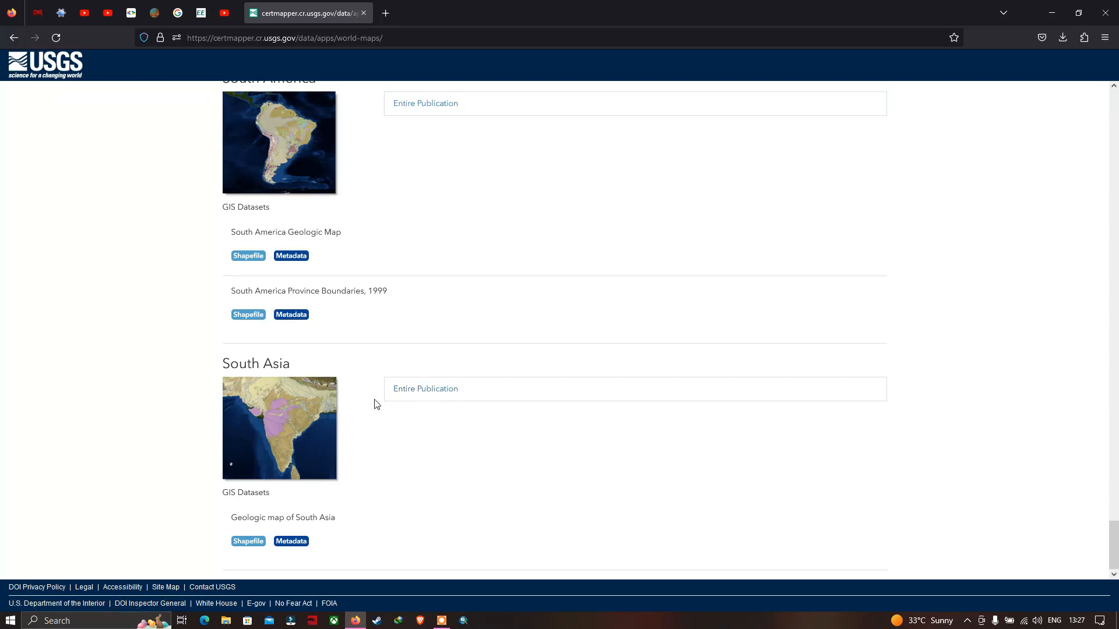
scroll(307, 500, up, 3)
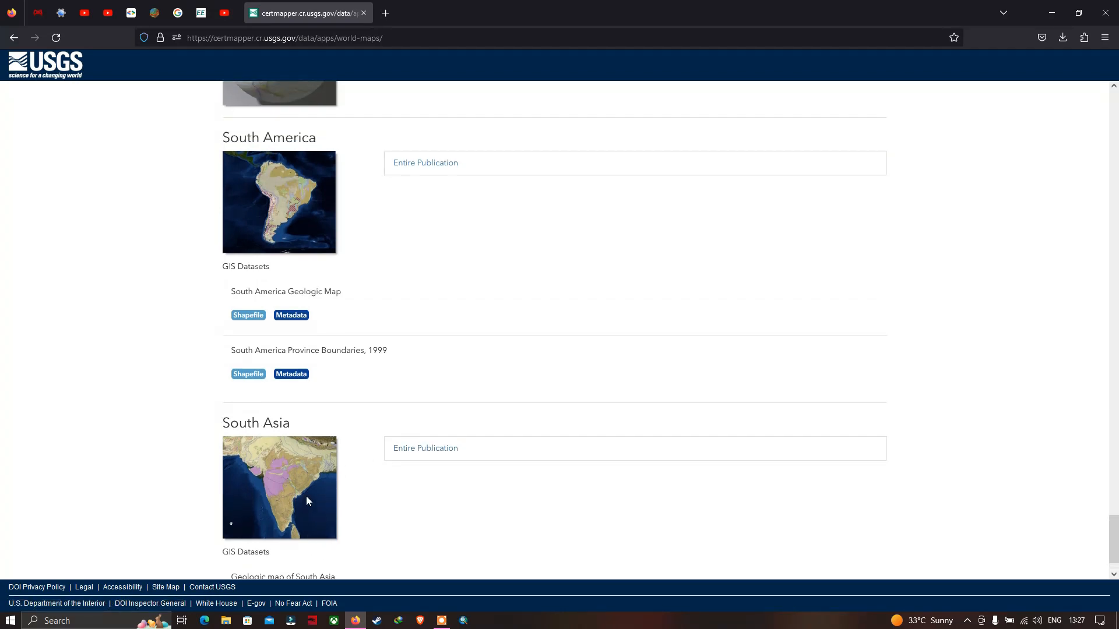
scroll(306, 496, up, 2)
scroll(365, 489, up, 1)
scroll(363, 489, up, 1)
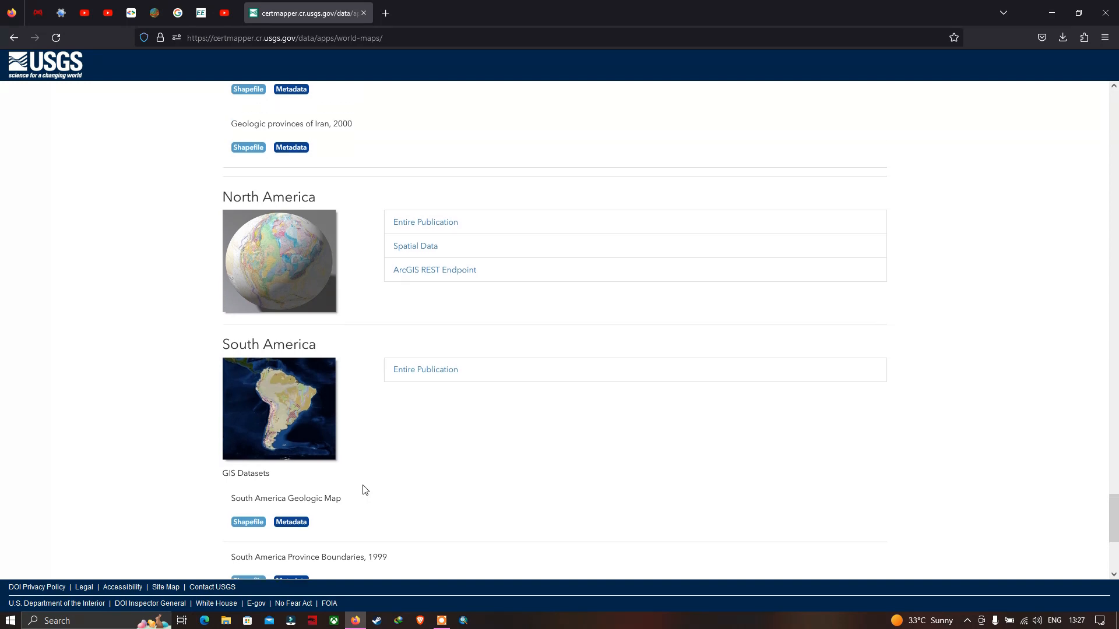
scroll(315, 337, up, 5)
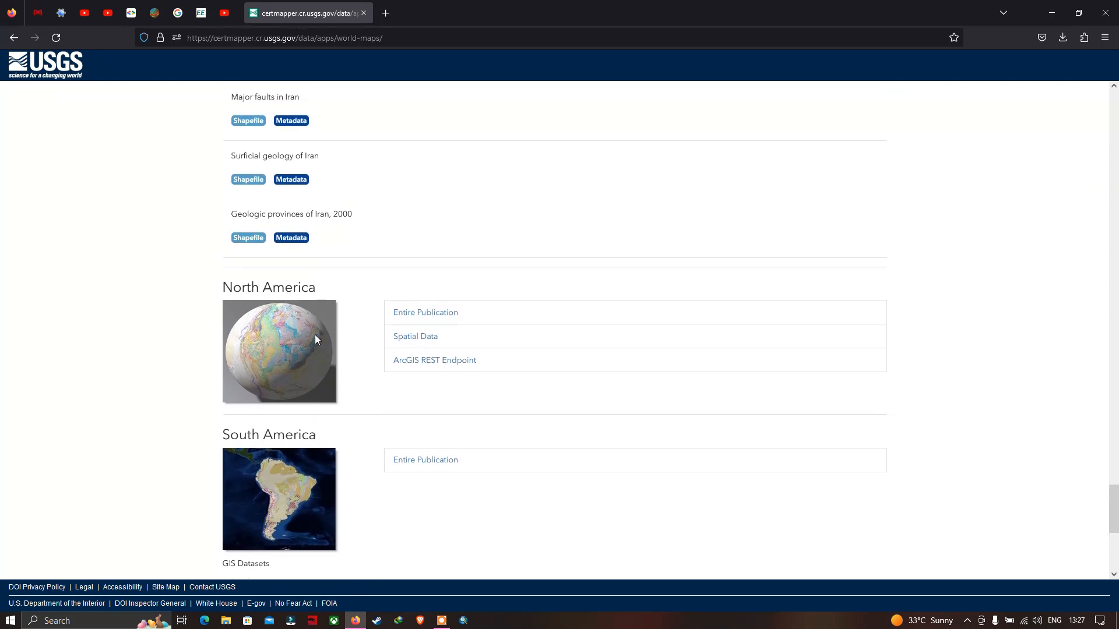
scroll(315, 337, down, 11)
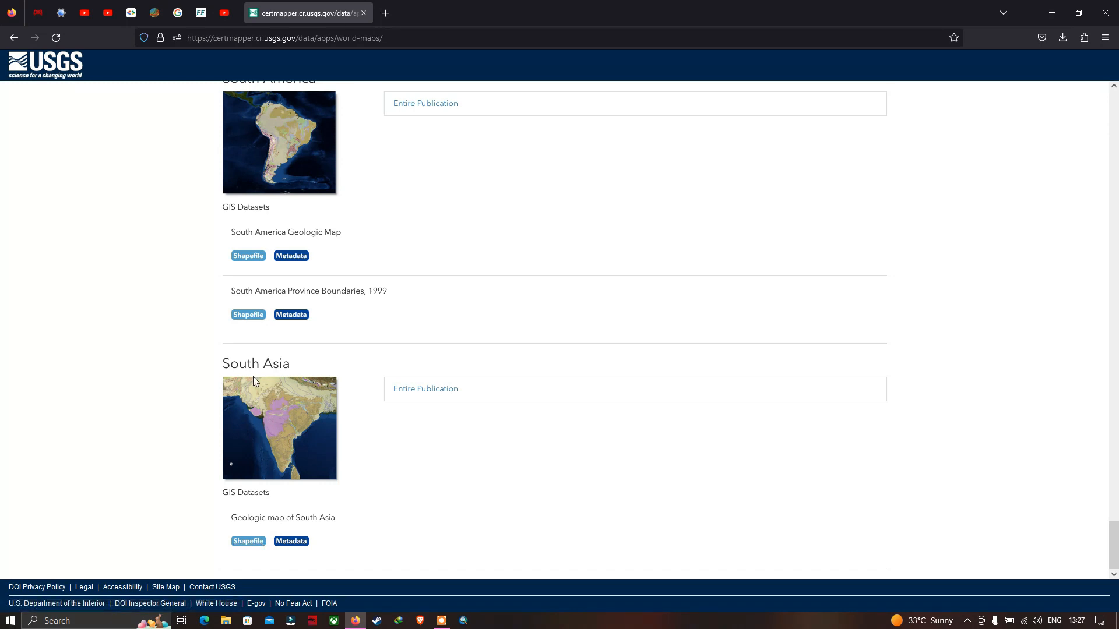
Step: Download the shapefile archive for the Geologic map of South Asia and extract geo8ag in the geology_south_asia folder
click(251, 545)
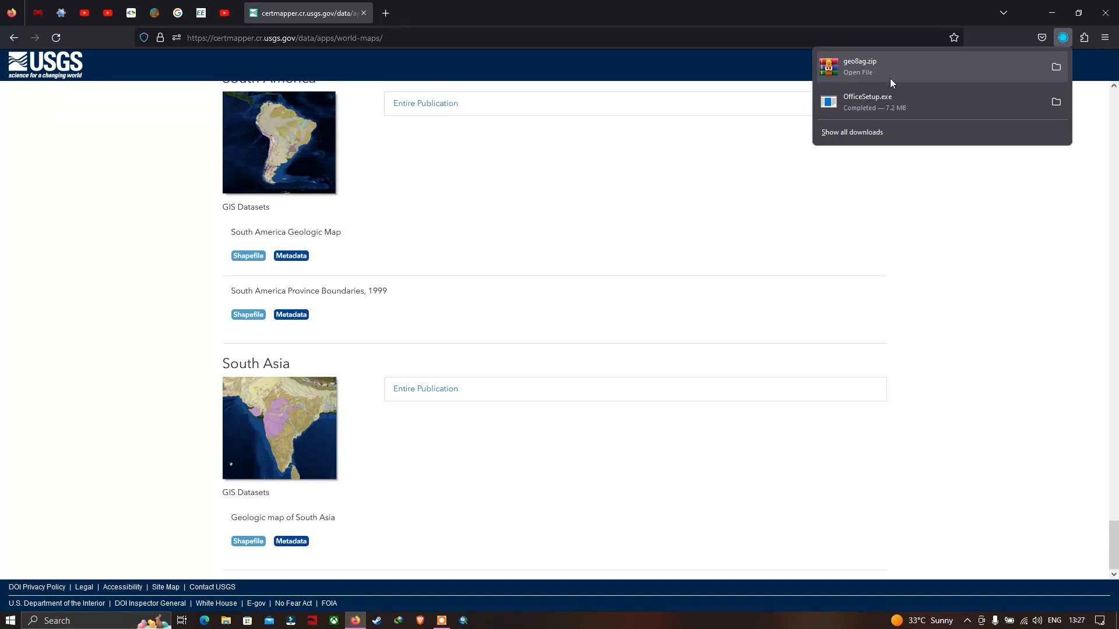
click(859, 74)
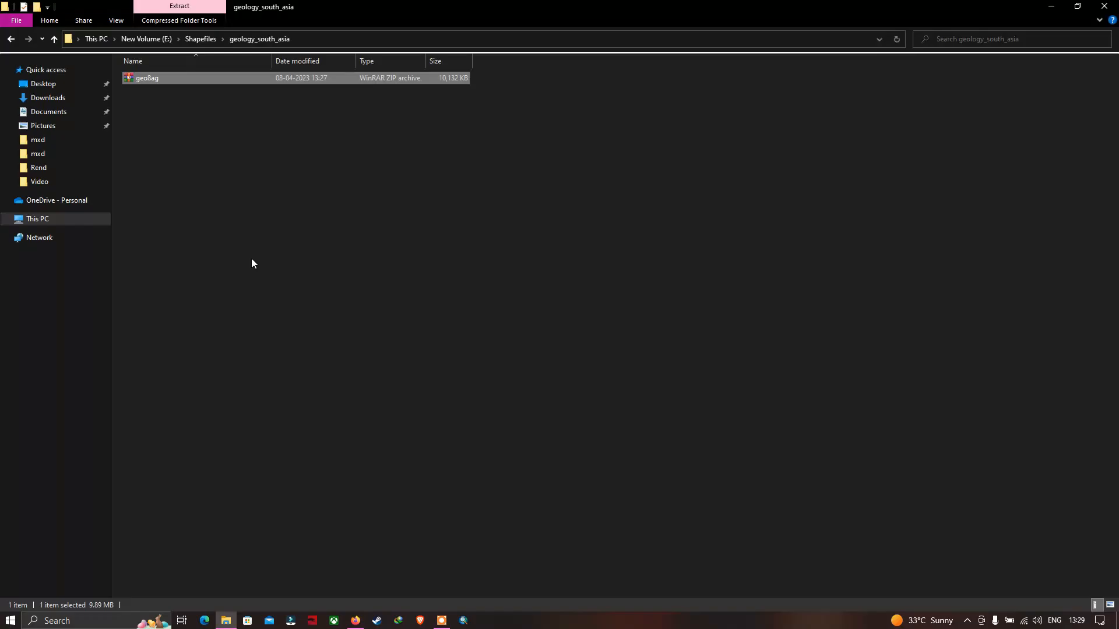
right_click(150, 80)
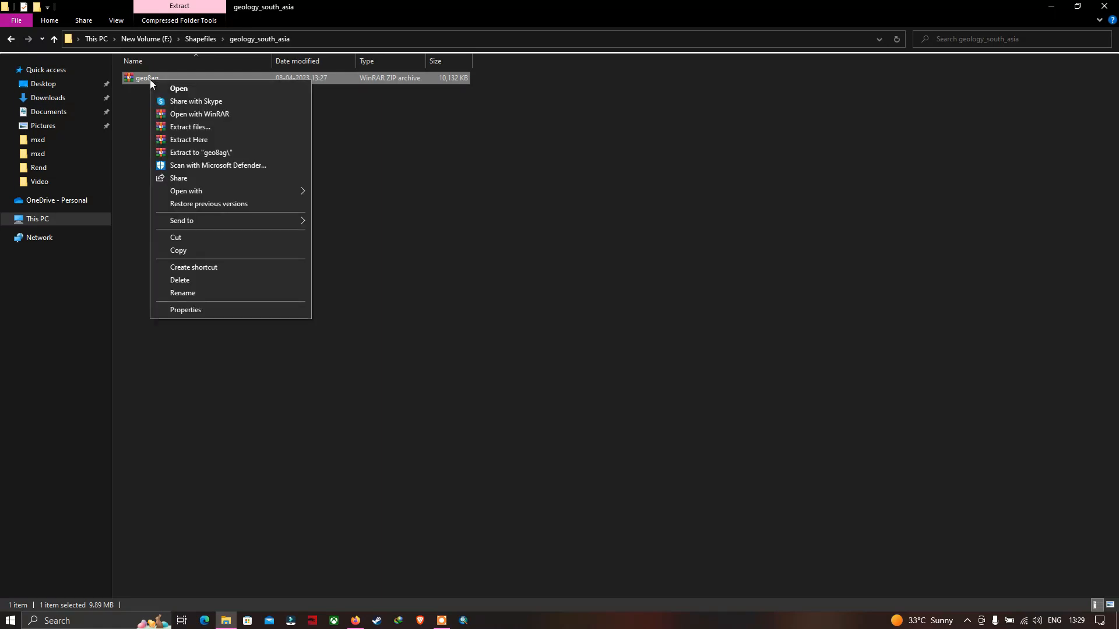
click(194, 140)
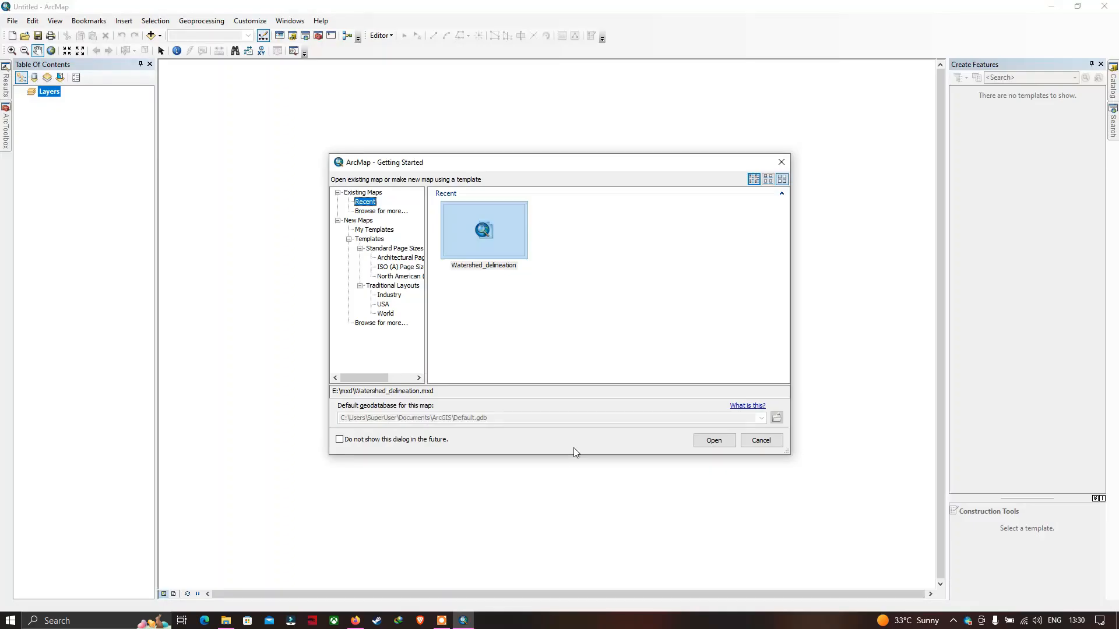
Step: In ArcMap, start with a blank map and add geo8alg.shp and geo8apg.shp from the geology_south_asia folder in E:\Shapefiles
click(770, 442)
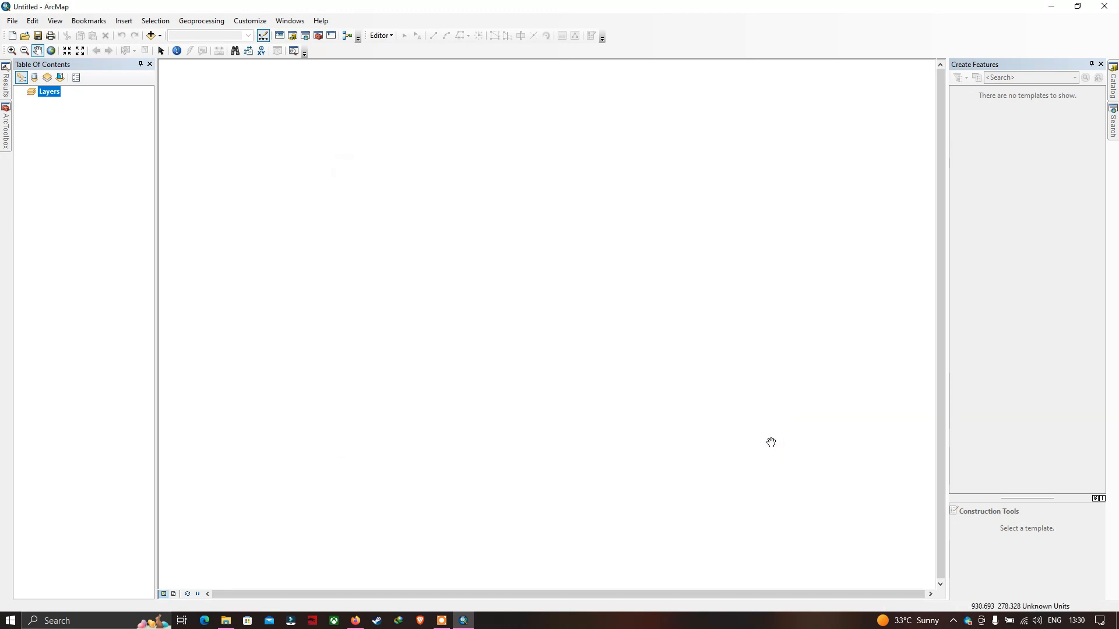
click(161, 38)
click(176, 47)
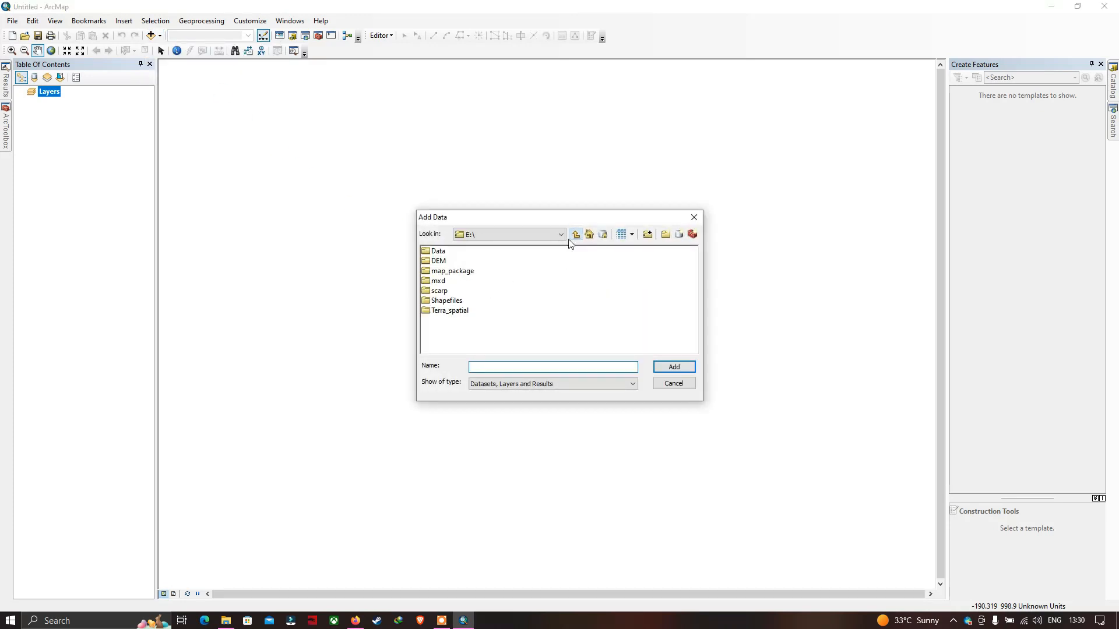
double_click(446, 301)
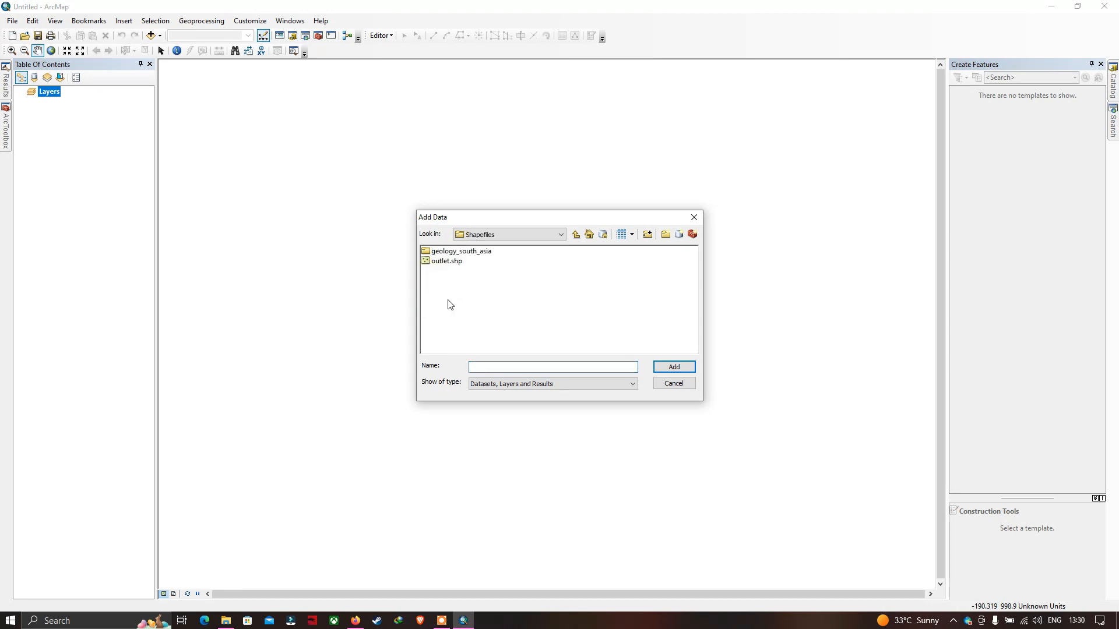
click(460, 251)
double_click(460, 252)
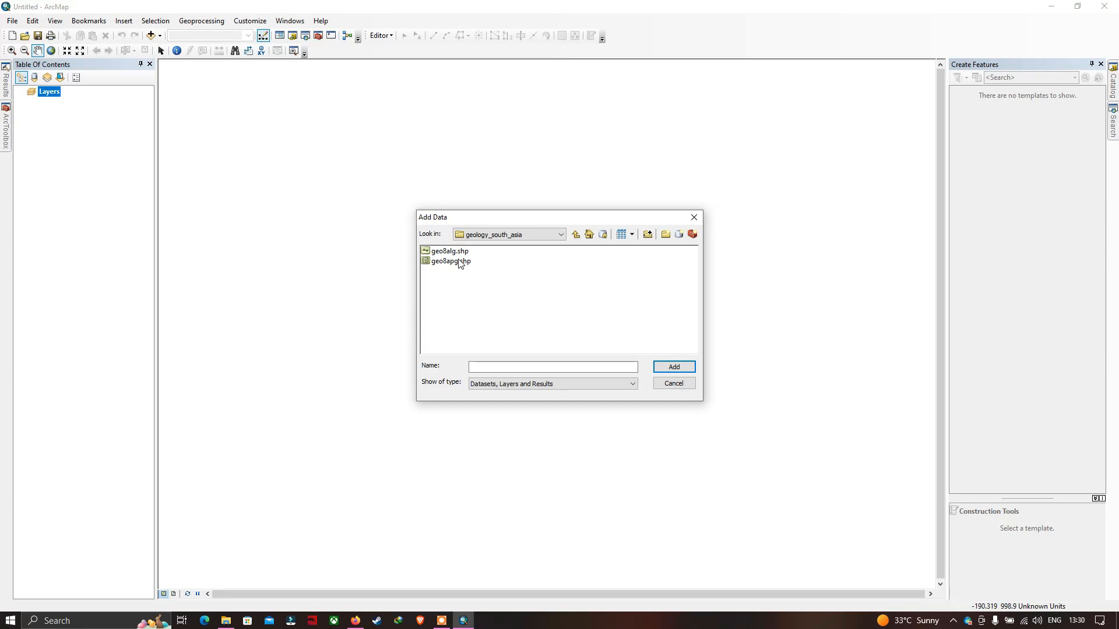
click(460, 261)
shift+click(459, 252)
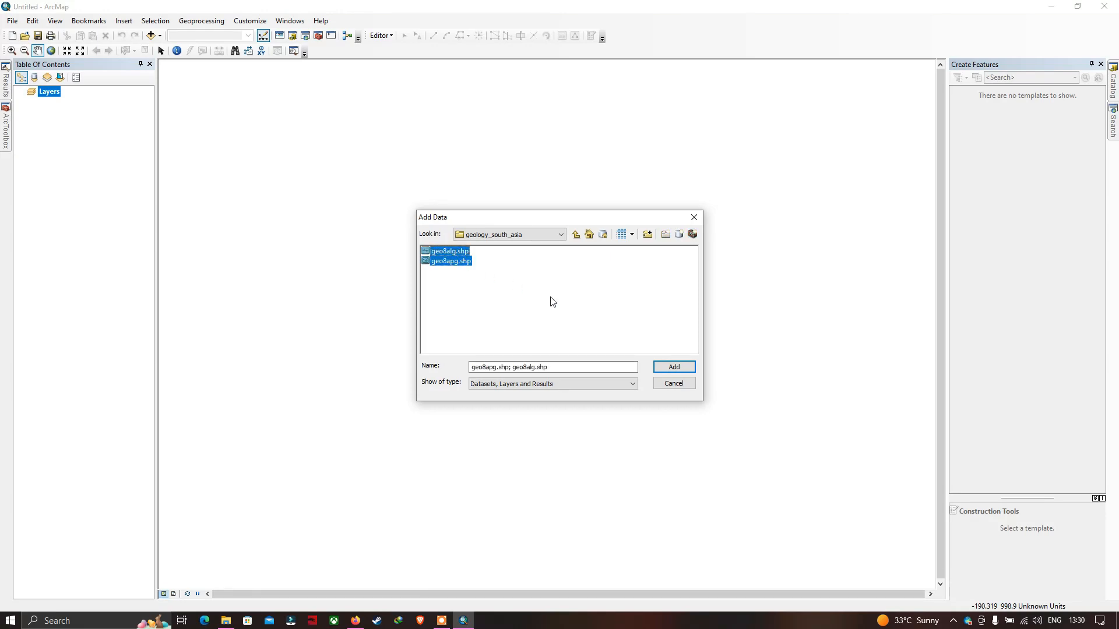
click(674, 368)
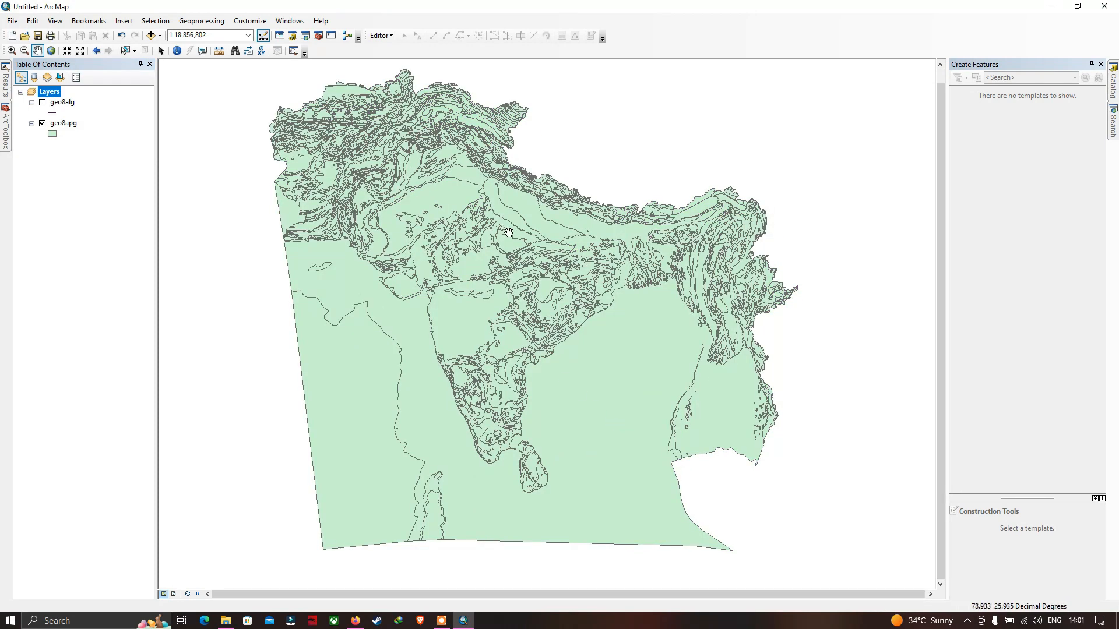
Step: Toggle the geo8alg line layer's visibility to check it, and remove that layer from the map
click(43, 103)
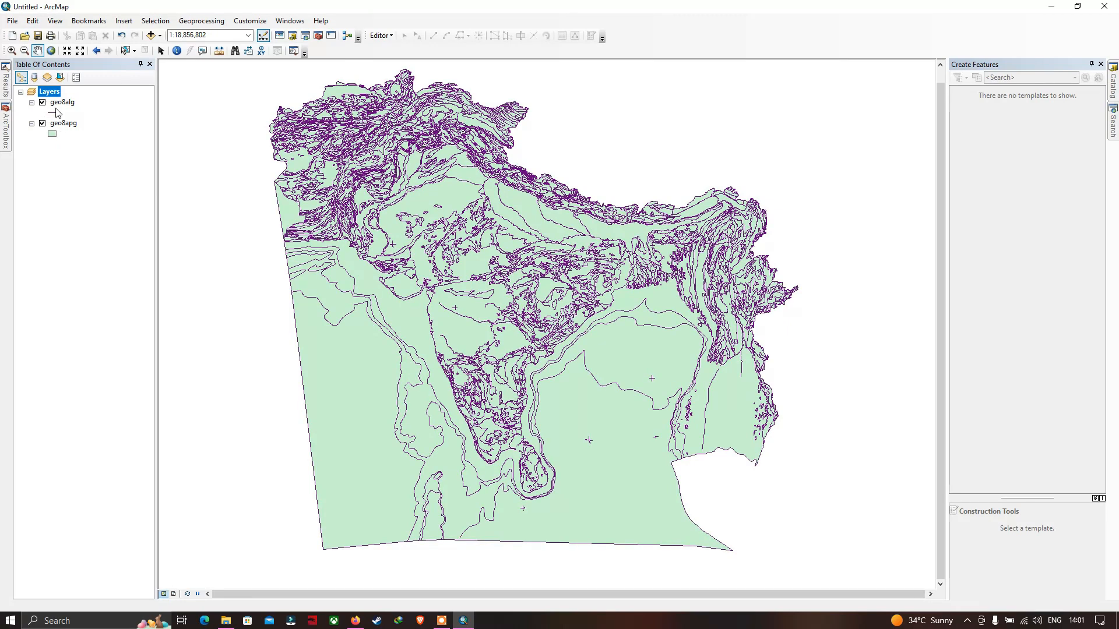
click(43, 102)
right_click(61, 103)
click(85, 124)
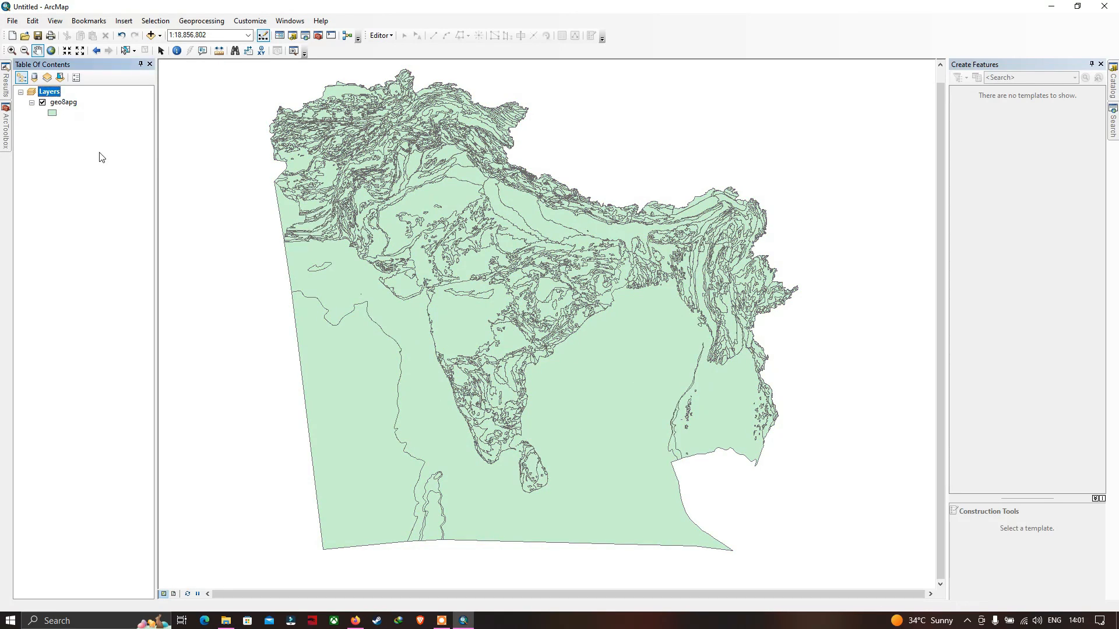
Step: Open the geo8apg layer's attribute table, widen the GLG column and examine its geologic codes
drag(359, 167, 338, 166)
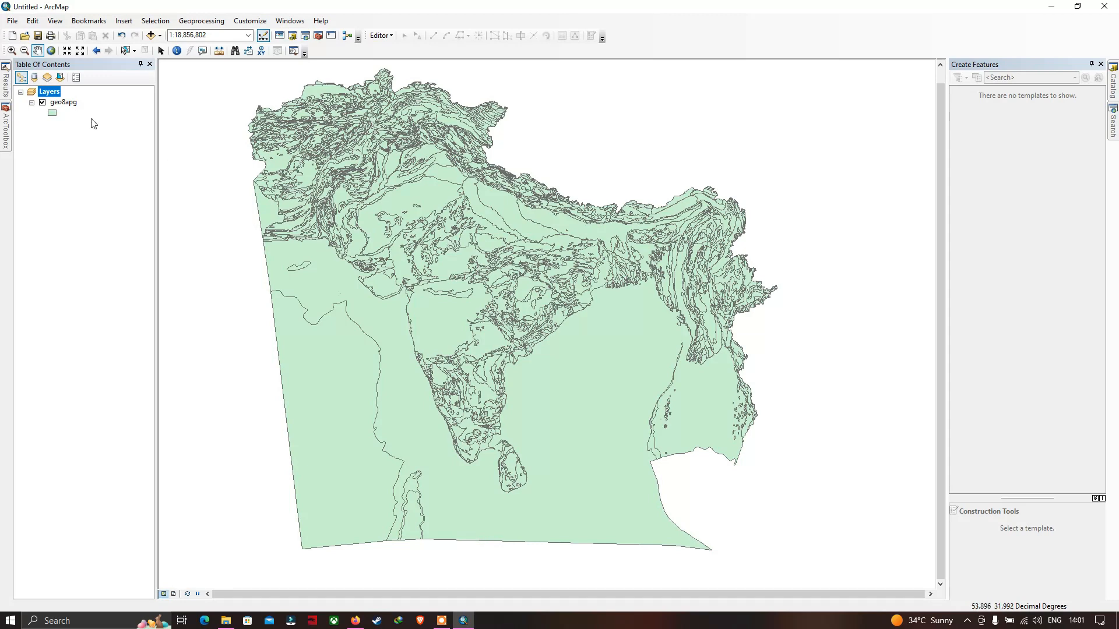
right_click(67, 104)
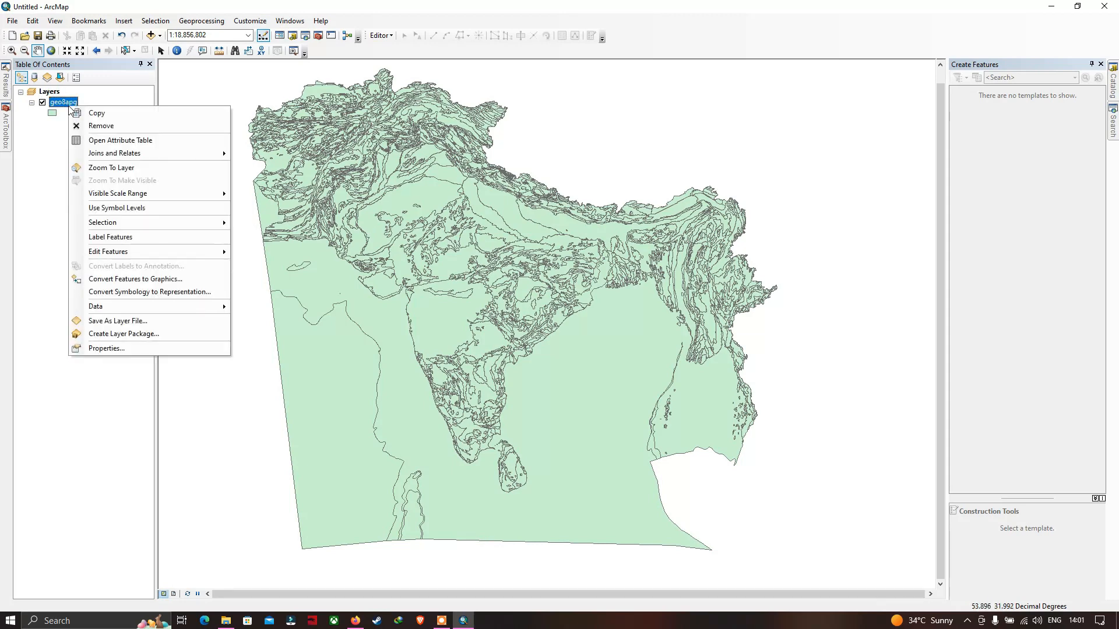
click(129, 143)
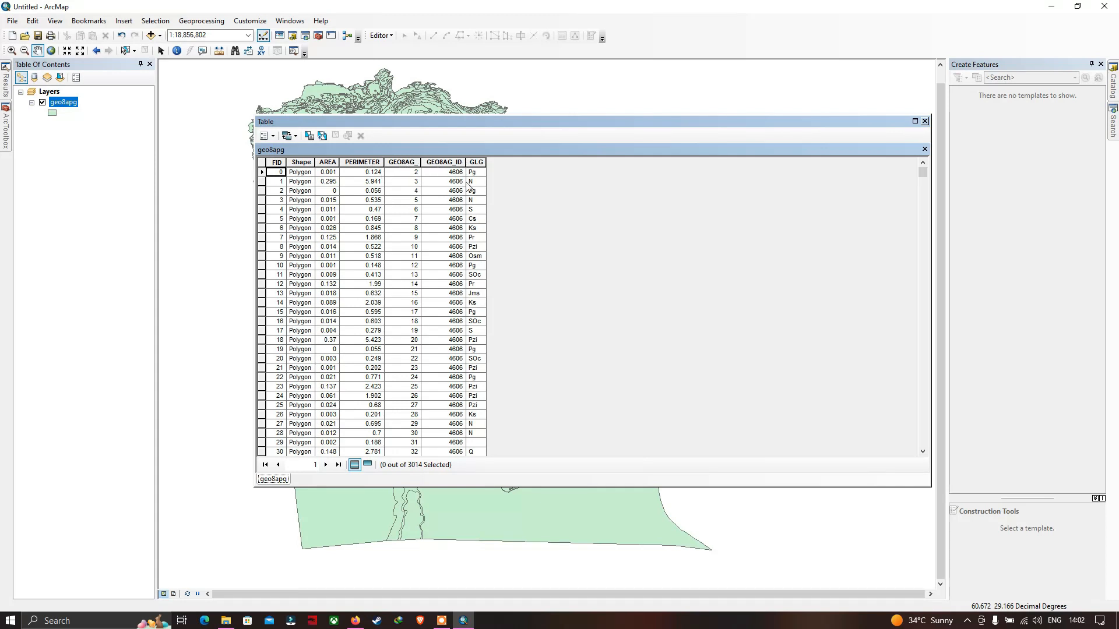
drag(485, 162, 517, 162)
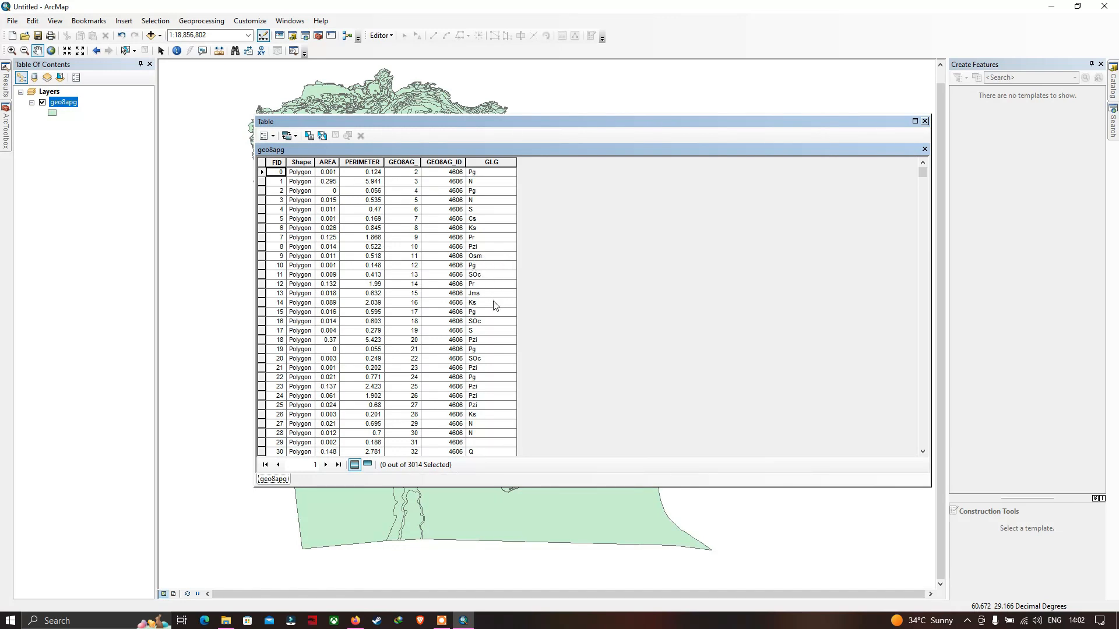
scroll(494, 304, down, 3)
scroll(494, 305, down, 20)
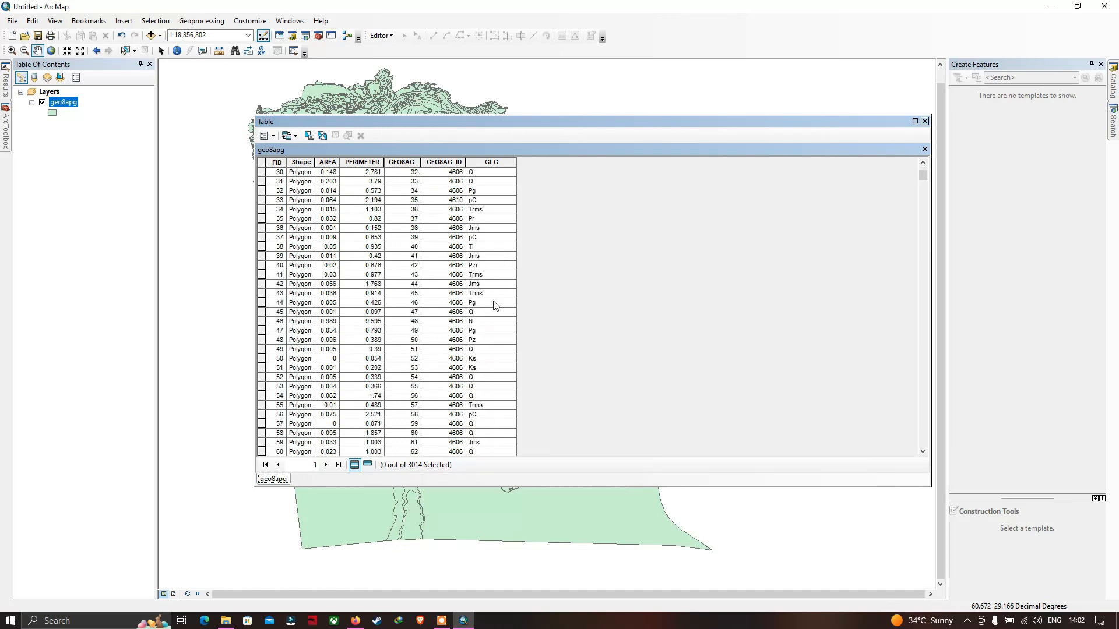
scroll(494, 304, down, 10)
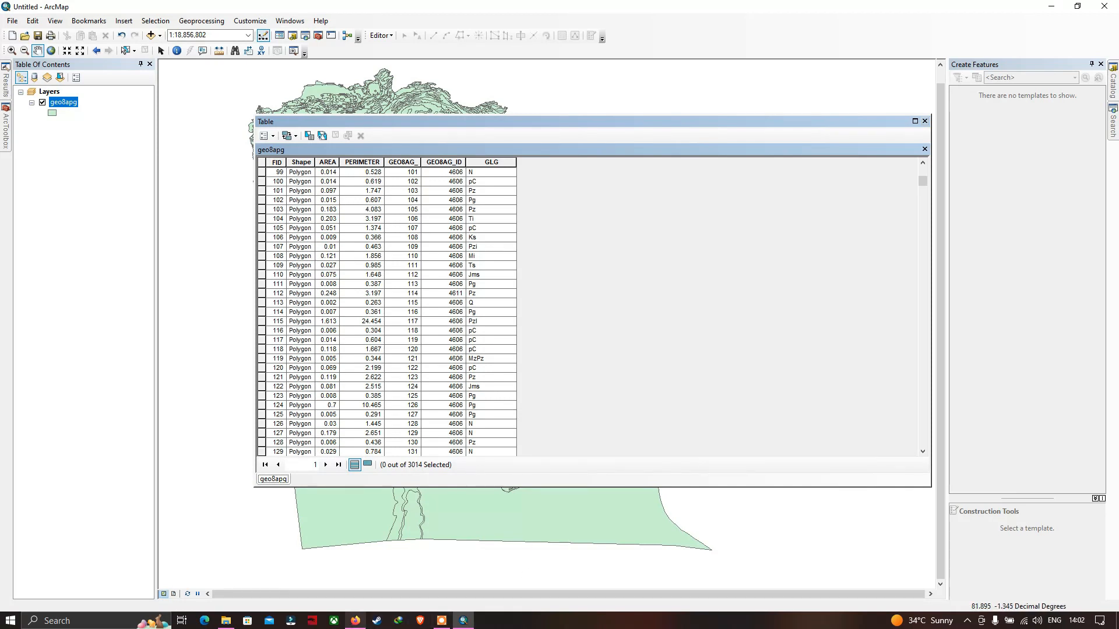
Step: In Firefox, open the entire publication for South Asia and read the start of its PDF report, ofr97470C.pdf
click(355, 620)
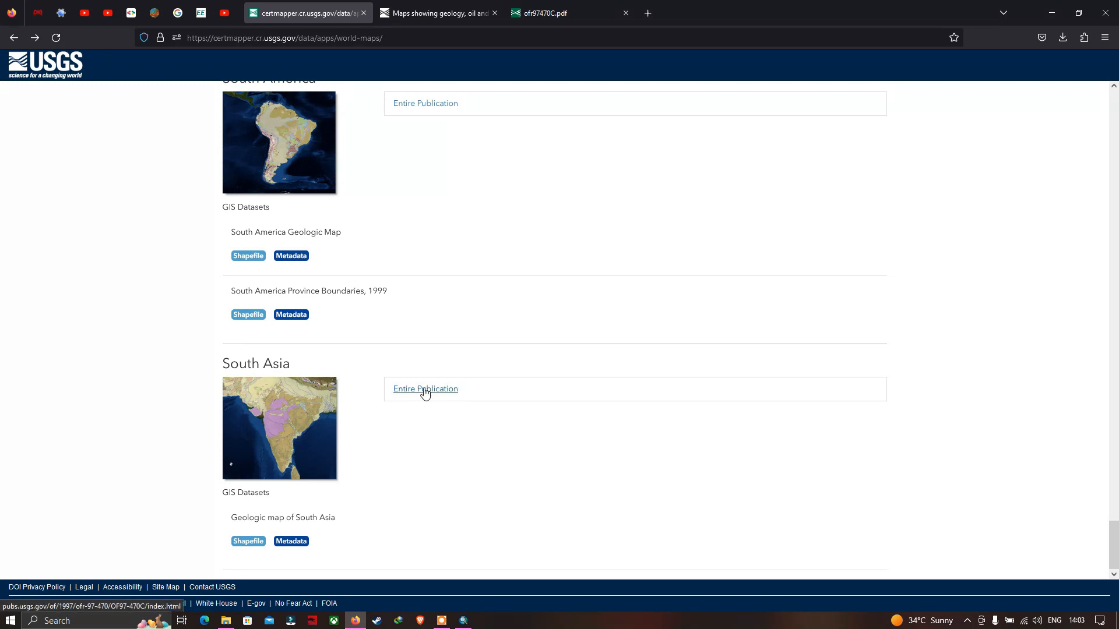
click(451, 389)
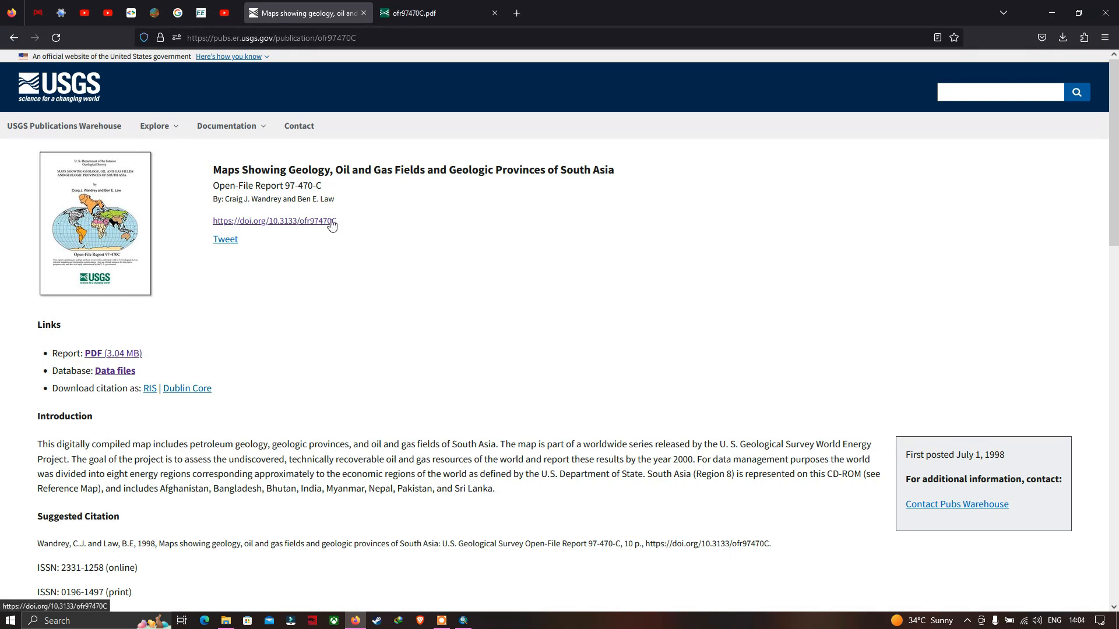
click(447, 9)
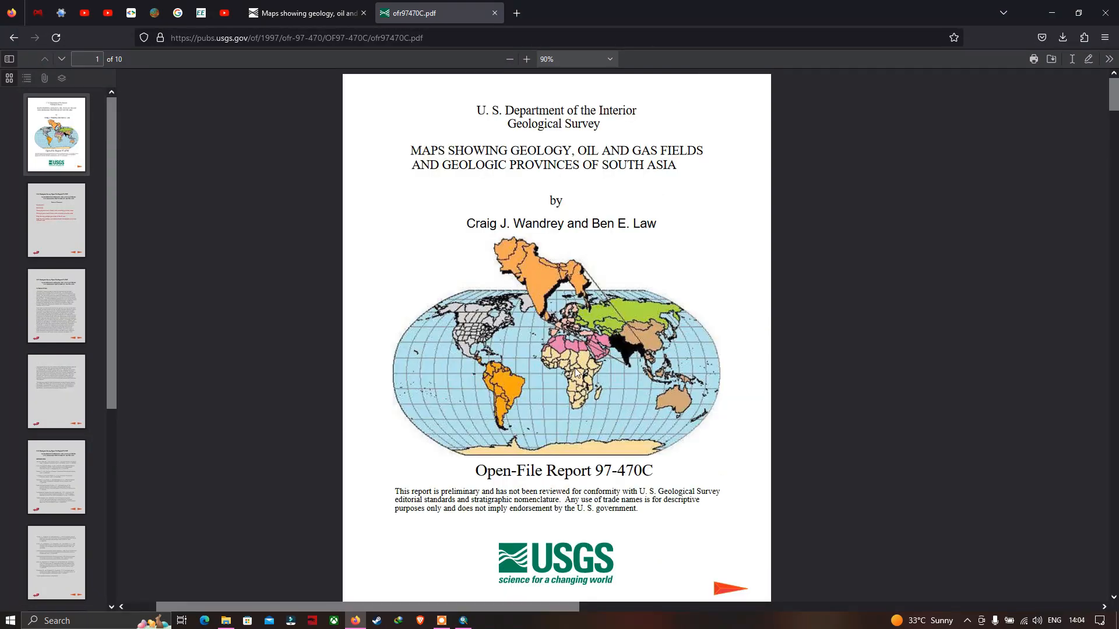
scroll(575, 371, down, 20)
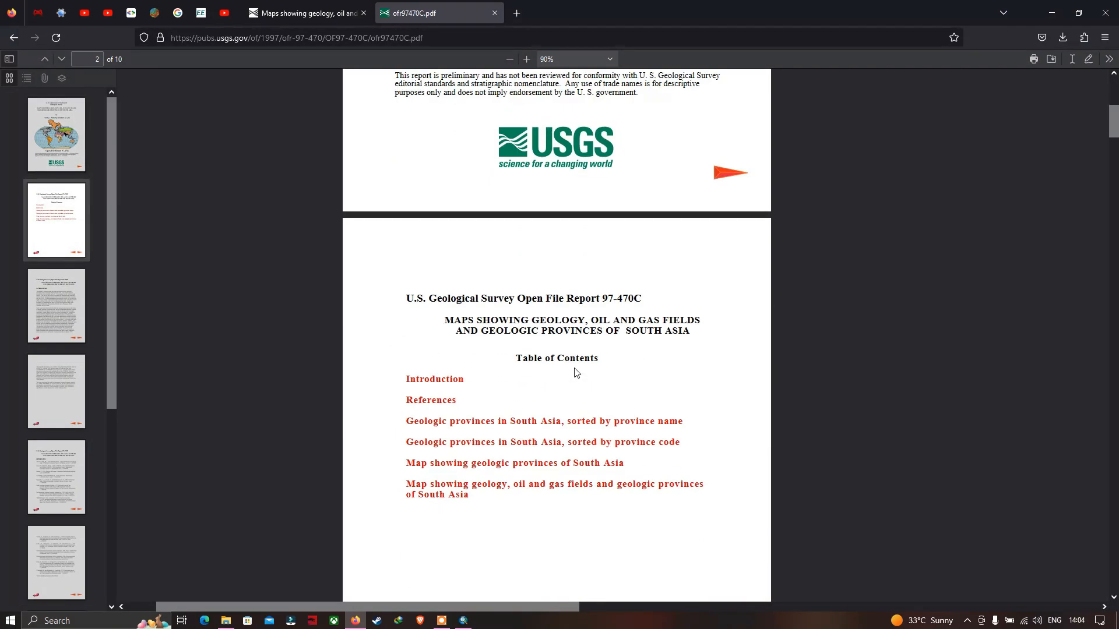
scroll(575, 369, down, 1)
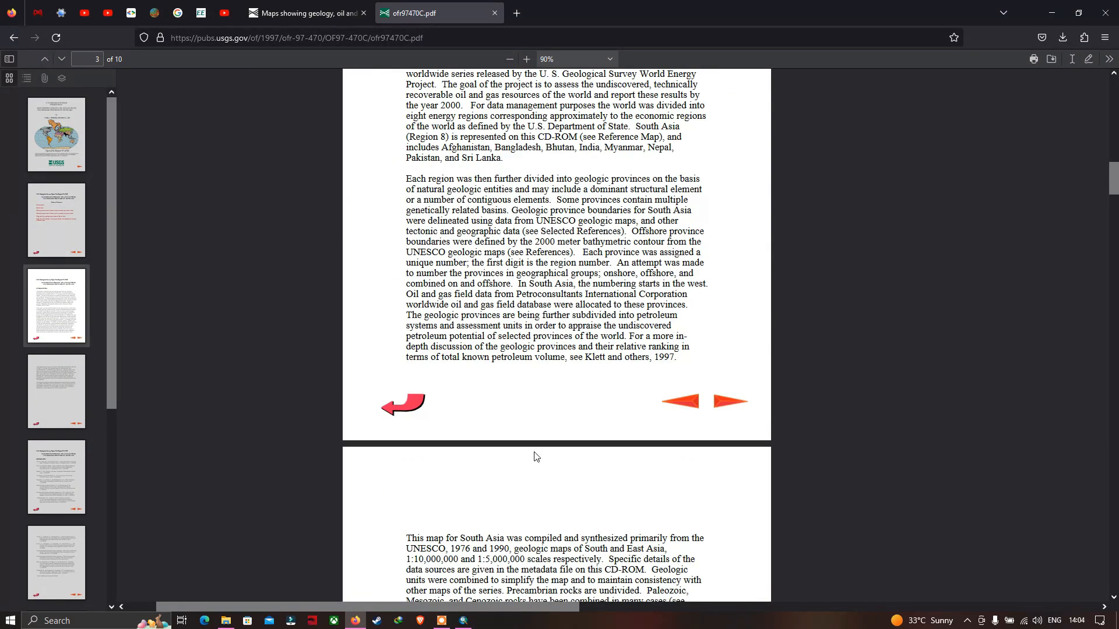
click(463, 621)
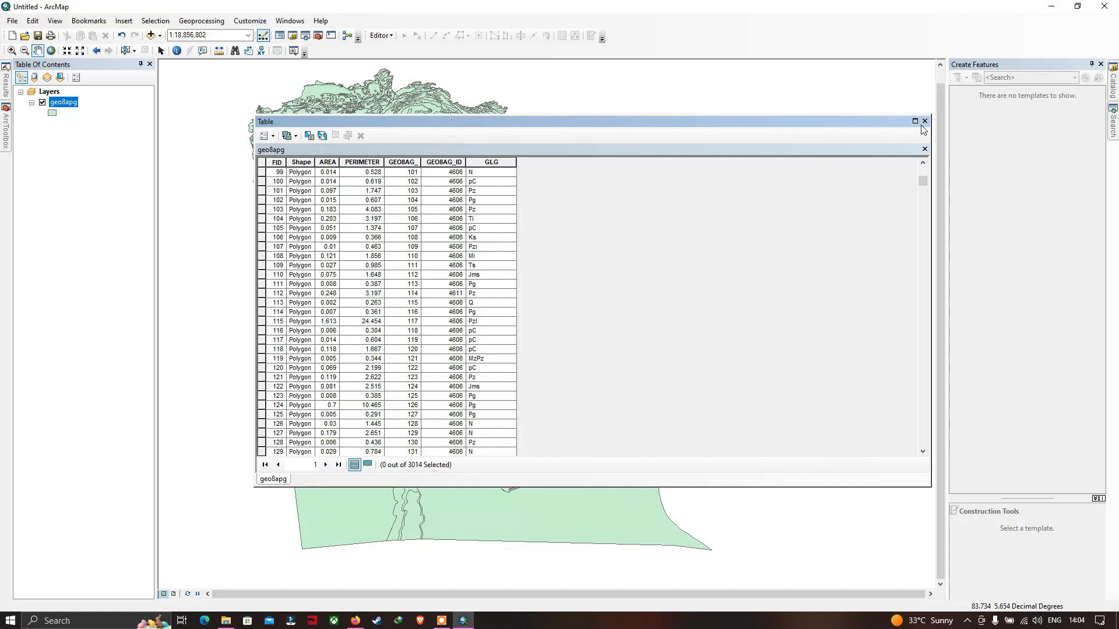
click(355, 621)
Step: Find the geologic map of South Asia on page 10 of the report and view it at 40% zoom
scroll(628, 429, down, 20)
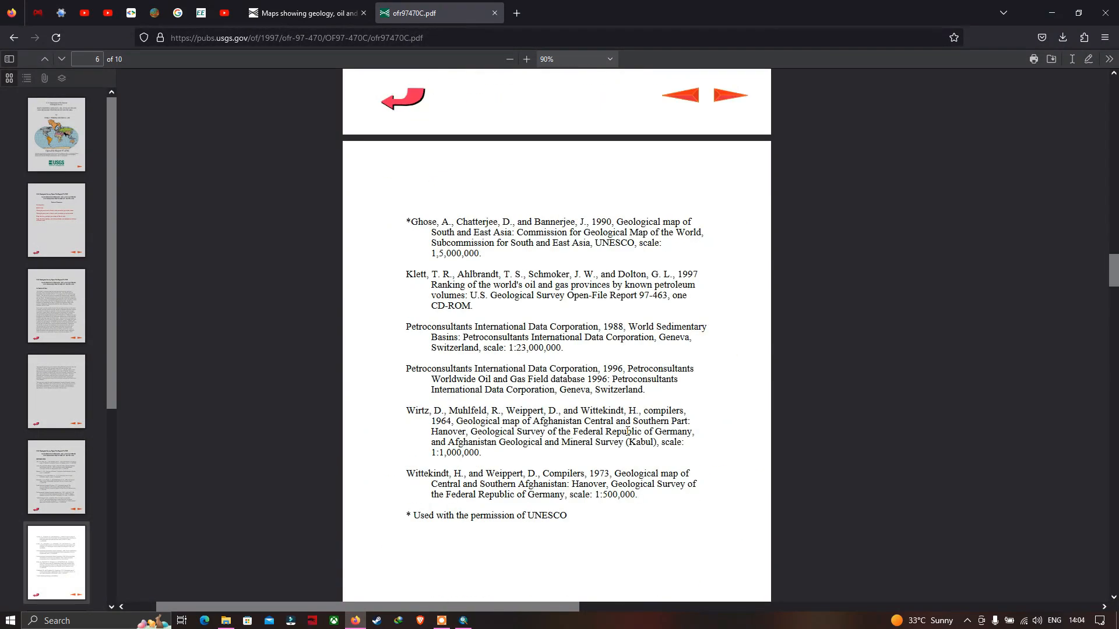
scroll(627, 419, down, 20)
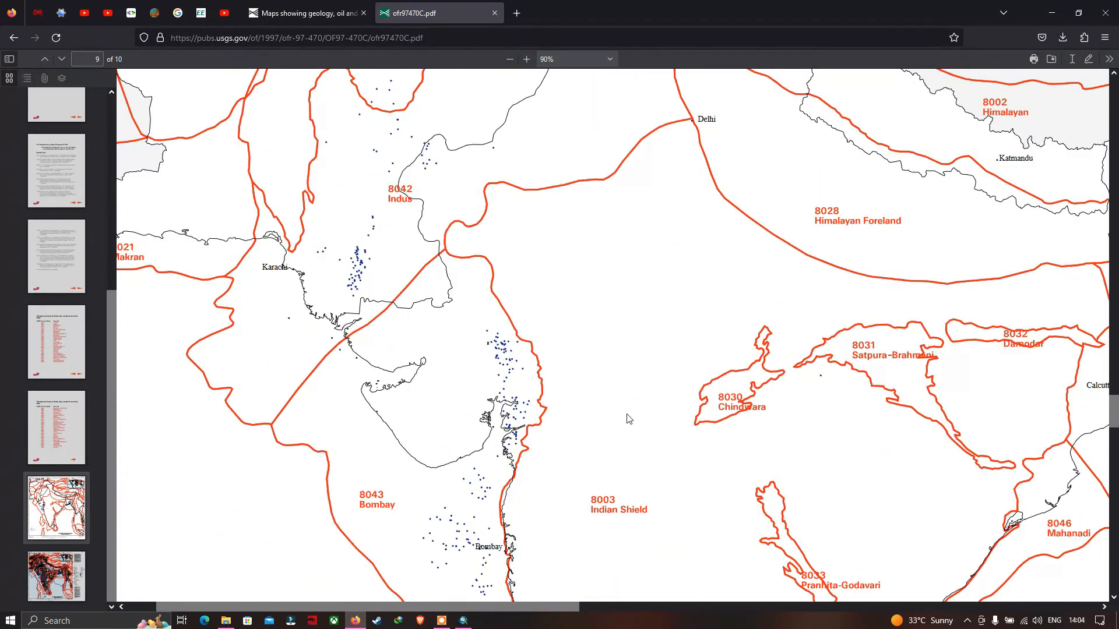
scroll(628, 419, down, 20)
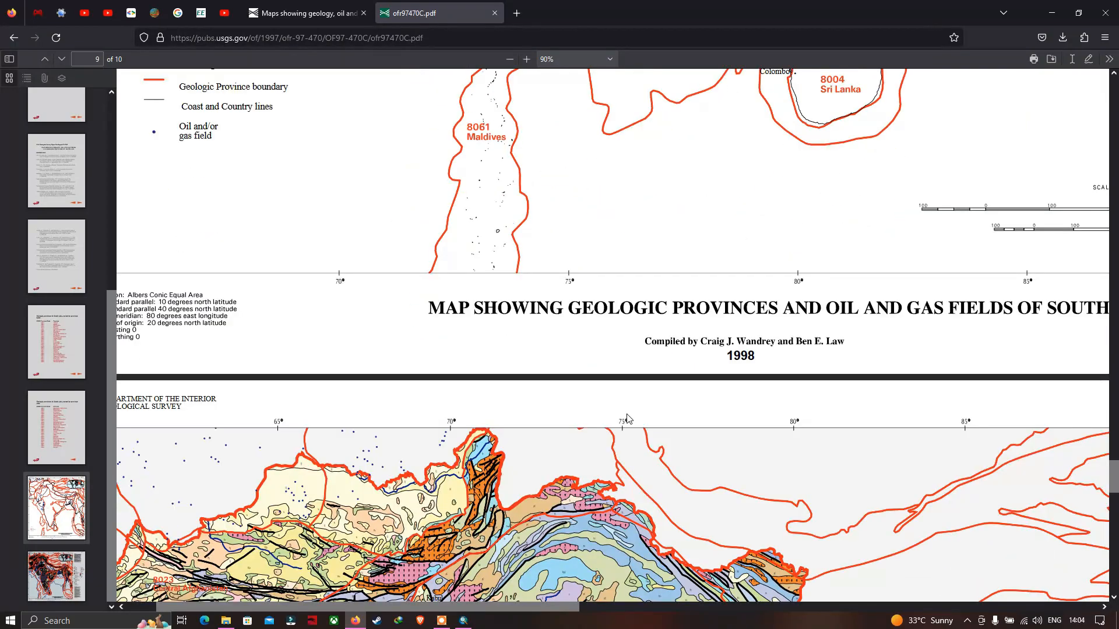
scroll(627, 418, down, 3)
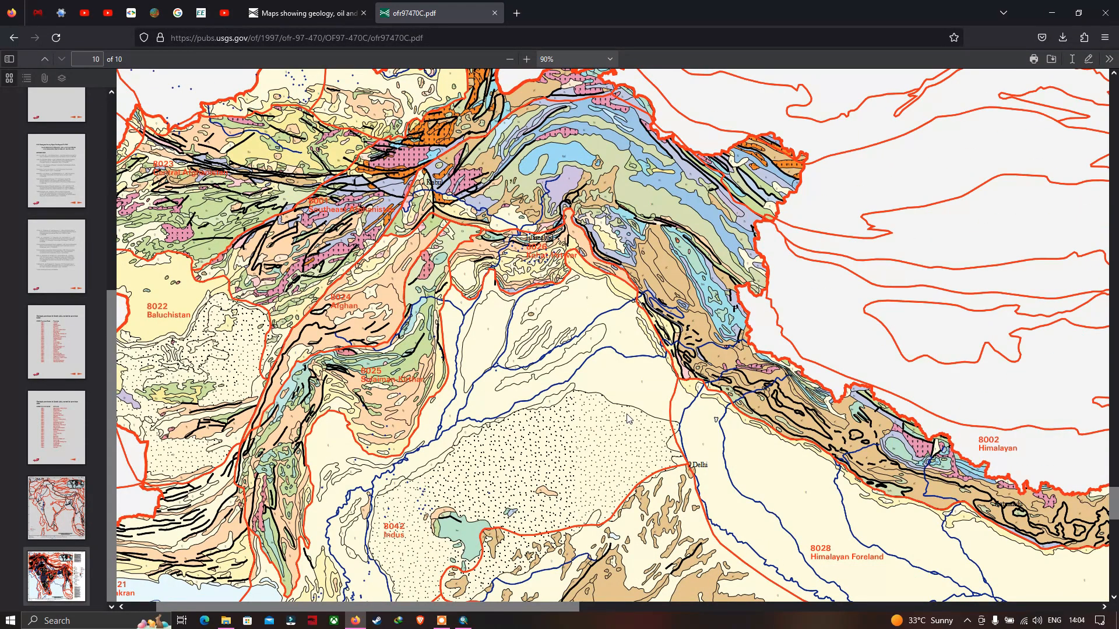
scroll(627, 419, down, 8)
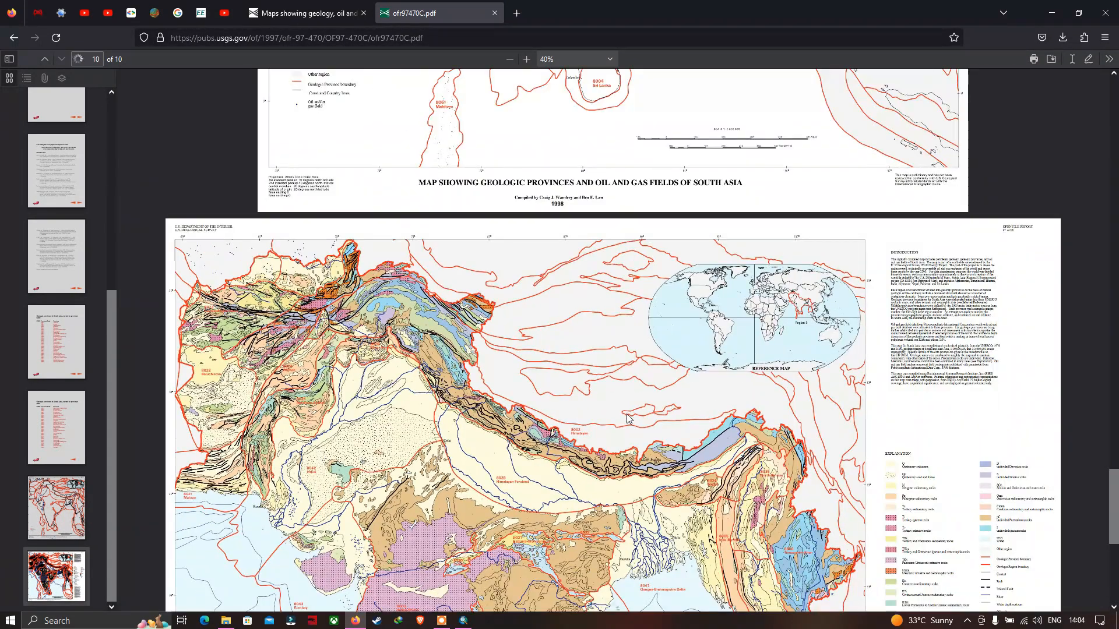
scroll(627, 419, down, 2)
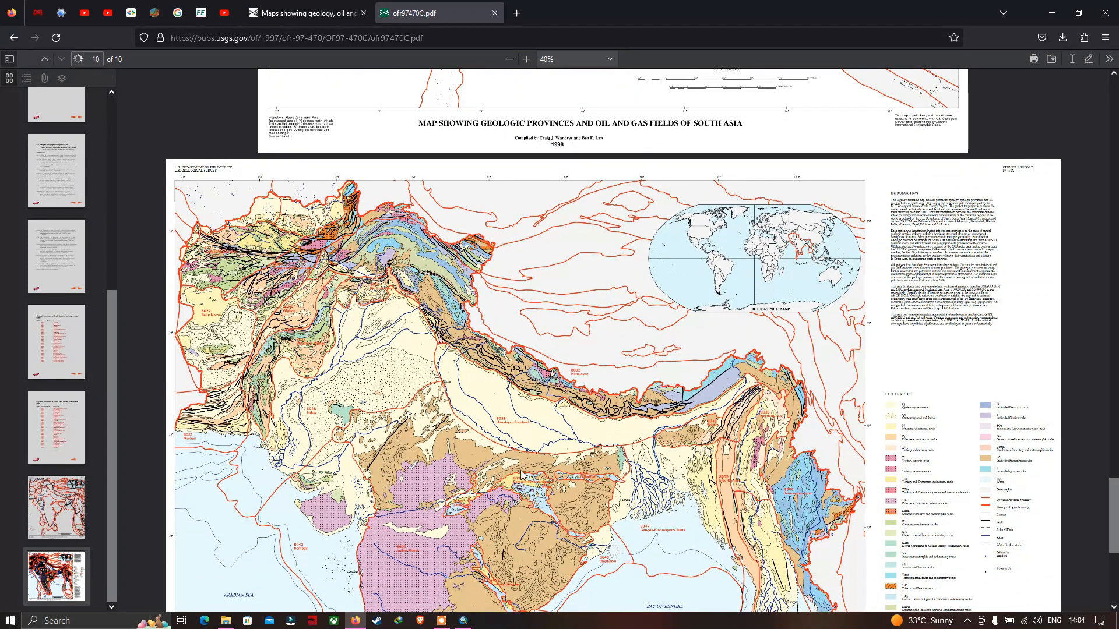
scroll(522, 475, down, 3)
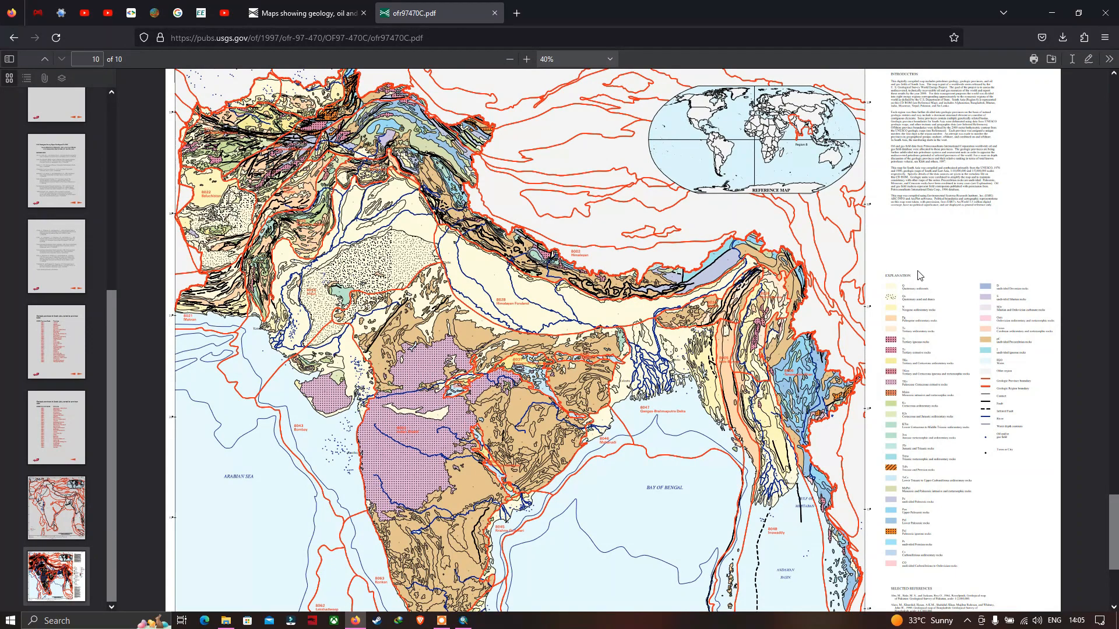
Step: Enlarge the map's Explanation legend to 100% and examine the geologic unit codes and their rock descriptions
ctrl+scroll(943, 318, up, 2)
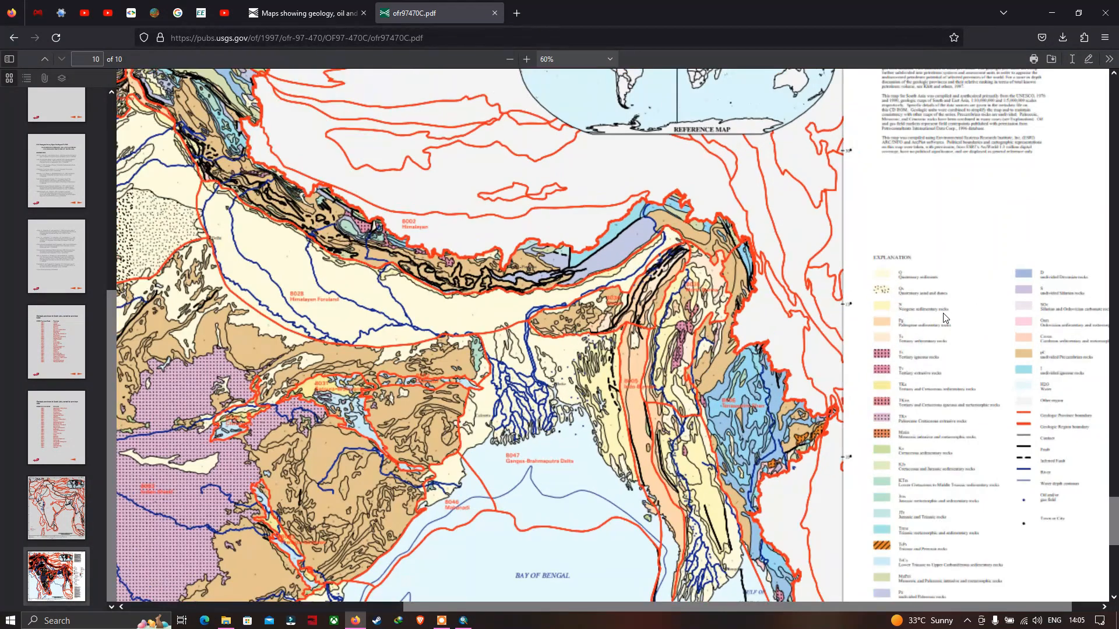
ctrl+scroll(944, 318, up, 2)
scroll(944, 317, up, 2)
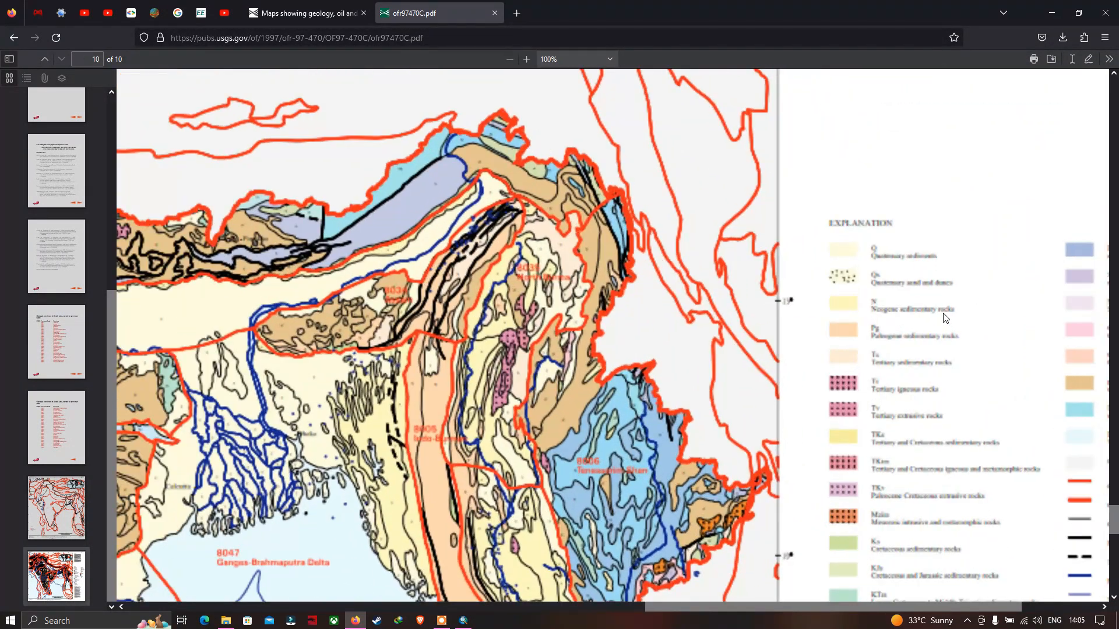
drag(712, 606, 886, 617)
scroll(774, 484, down, 3)
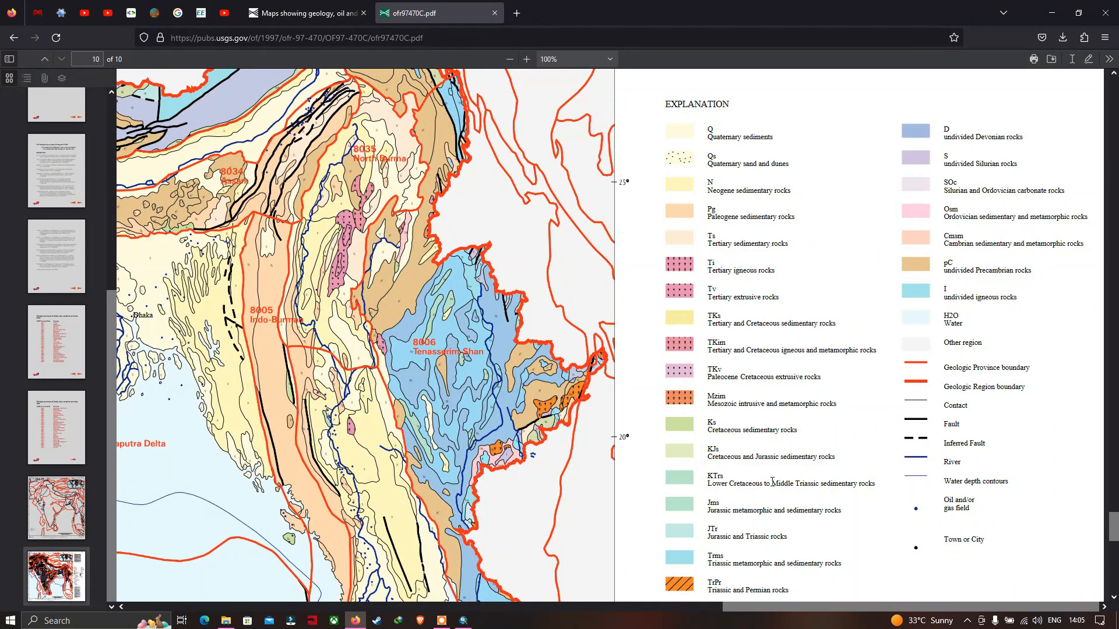
scroll(772, 482, down, 2)
scroll(774, 486, up, 3)
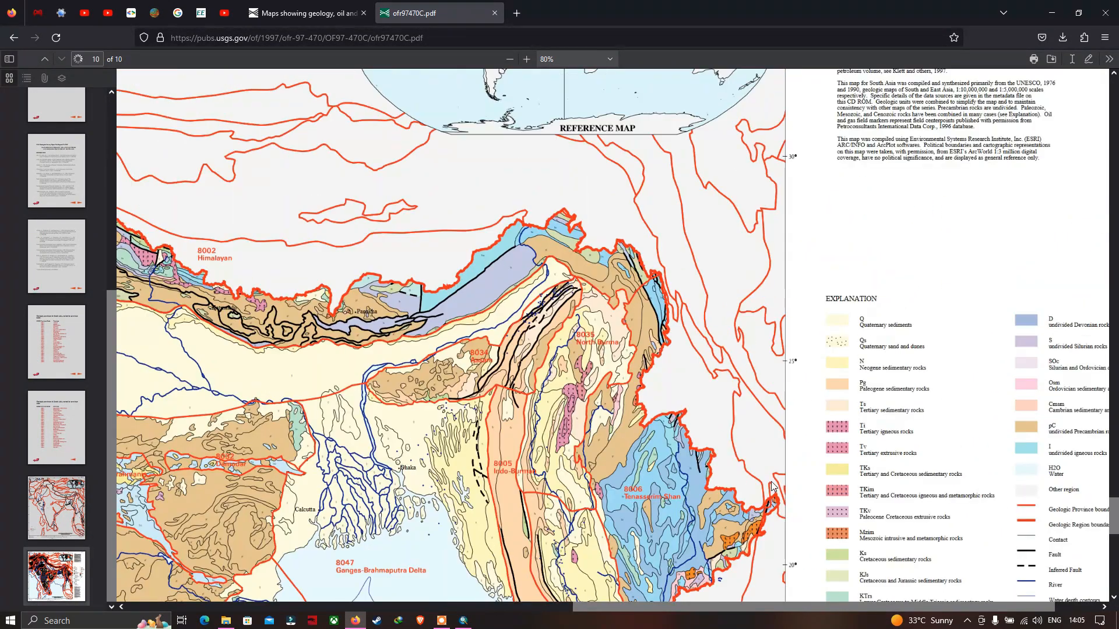
scroll(774, 486, down, 3)
drag(775, 608, 916, 596)
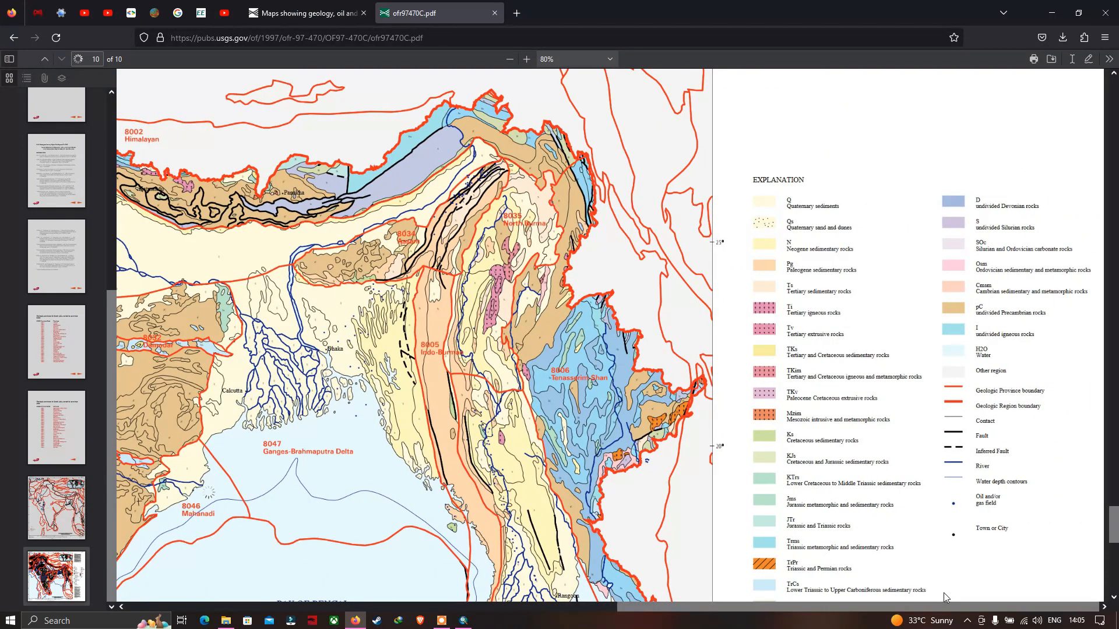
scroll(905, 544, up, 2)
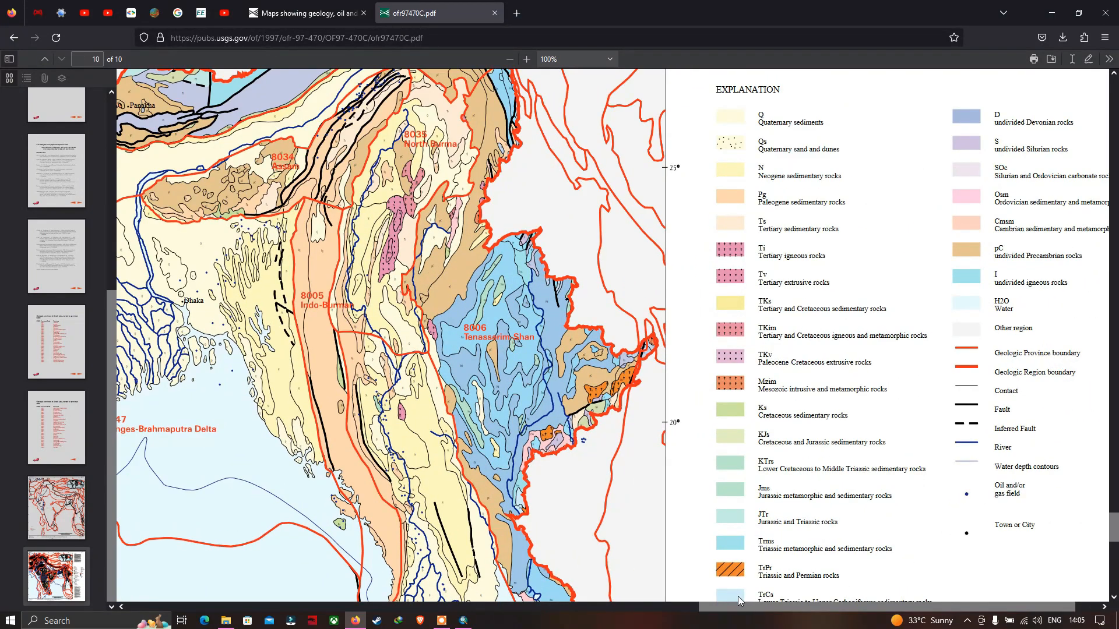
drag(739, 606, 762, 607)
scroll(802, 506, up, 2)
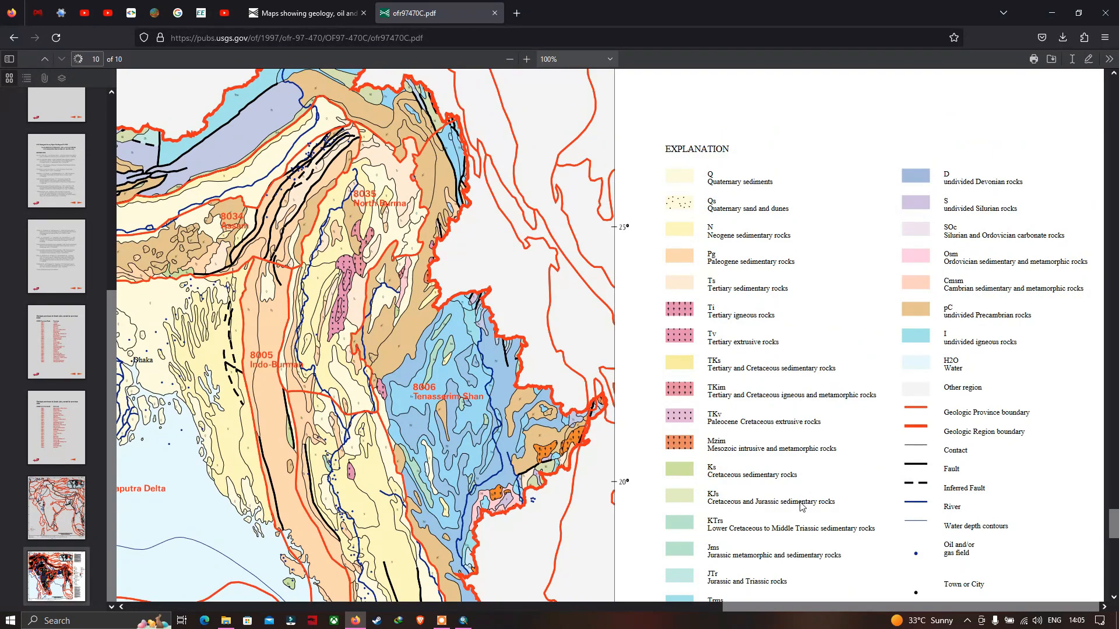
scroll(801, 506, down, 5)
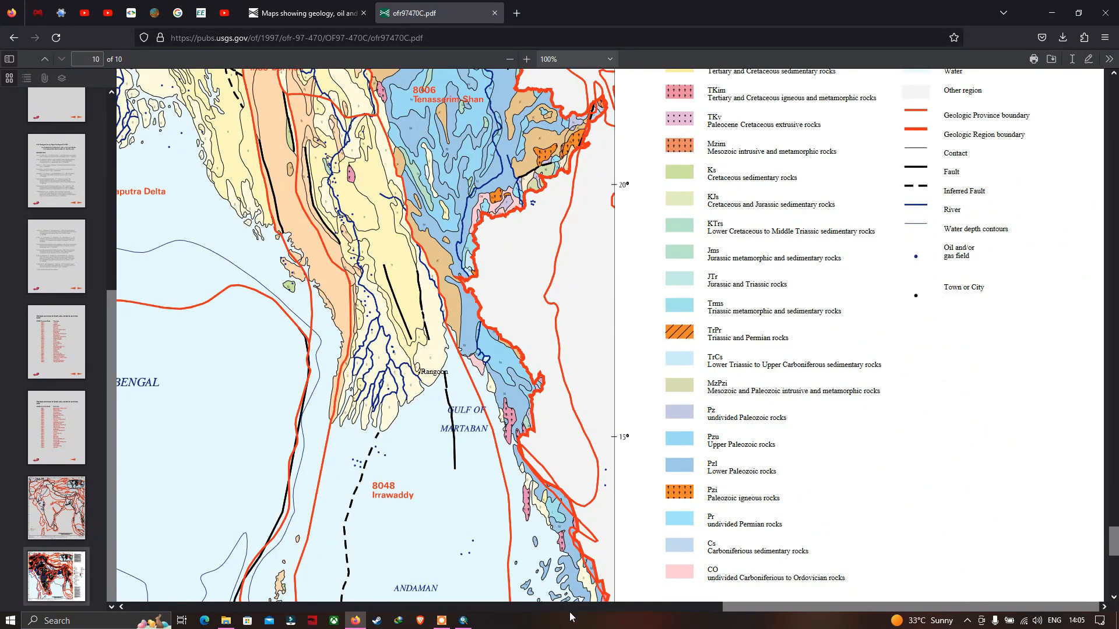
Step: Compare the GLG codes in ArcMap's geo8apg attribute table with the unit codes in the PDF map's Explanation legend
click(465, 621)
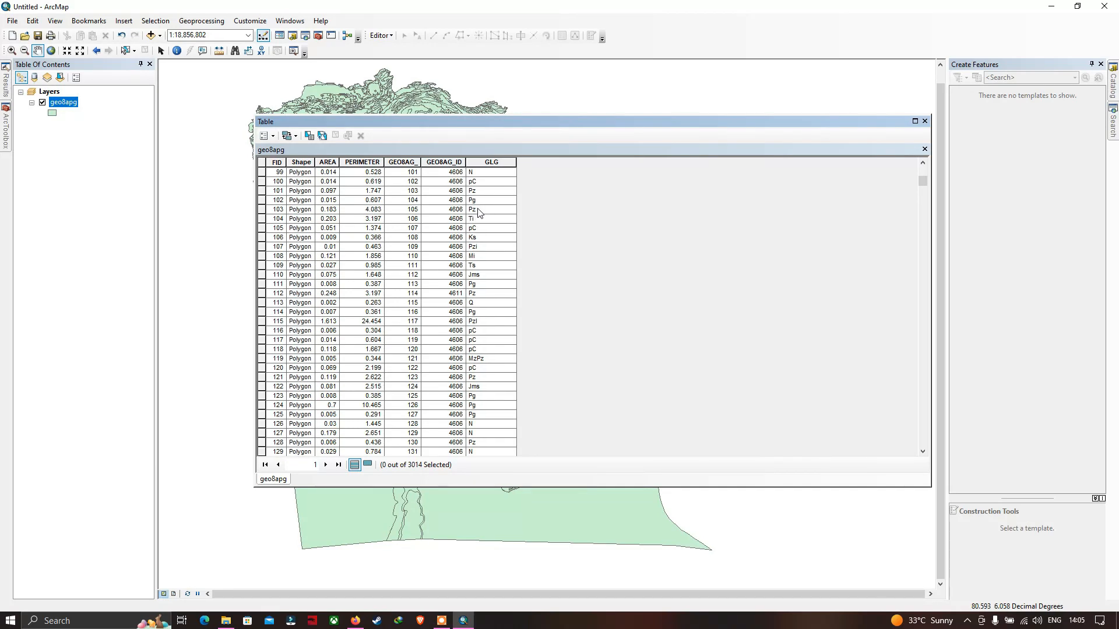
click(355, 621)
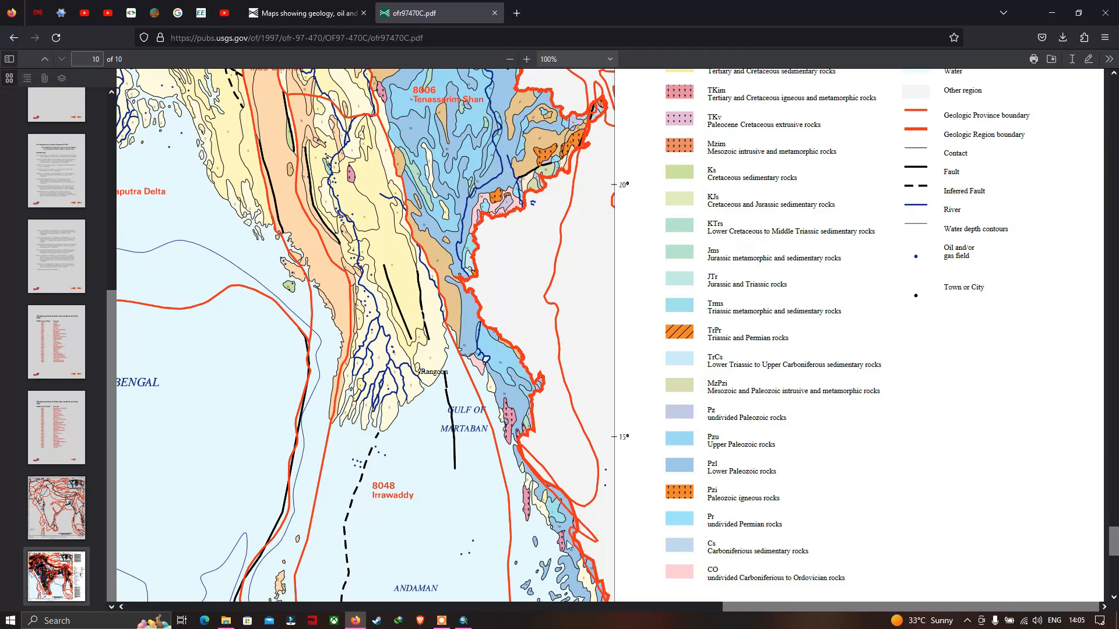
click(464, 621)
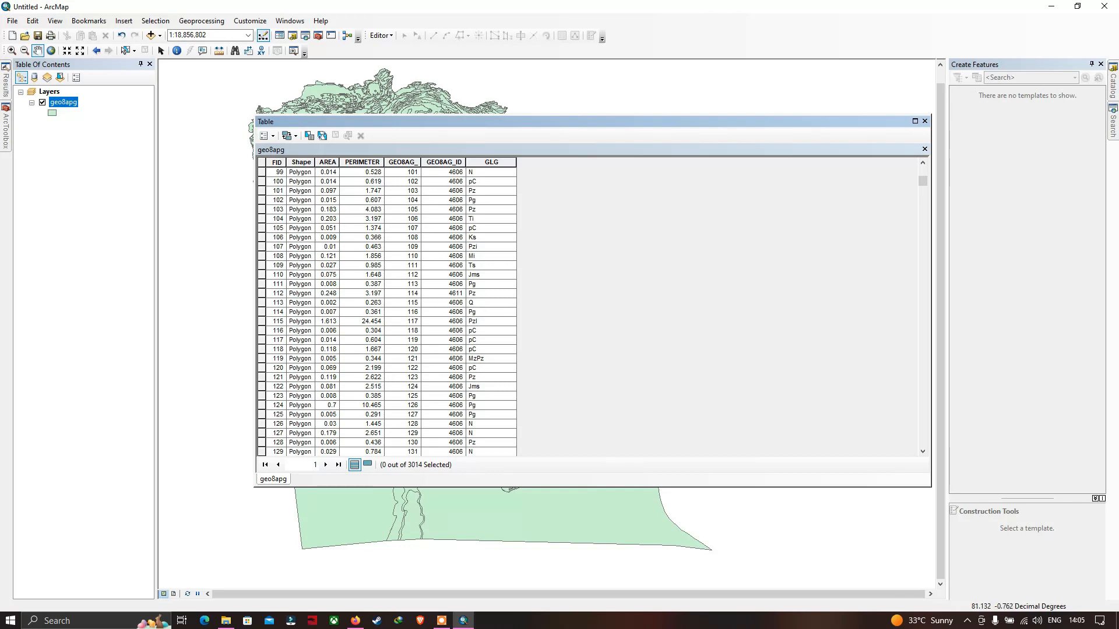
click(360, 624)
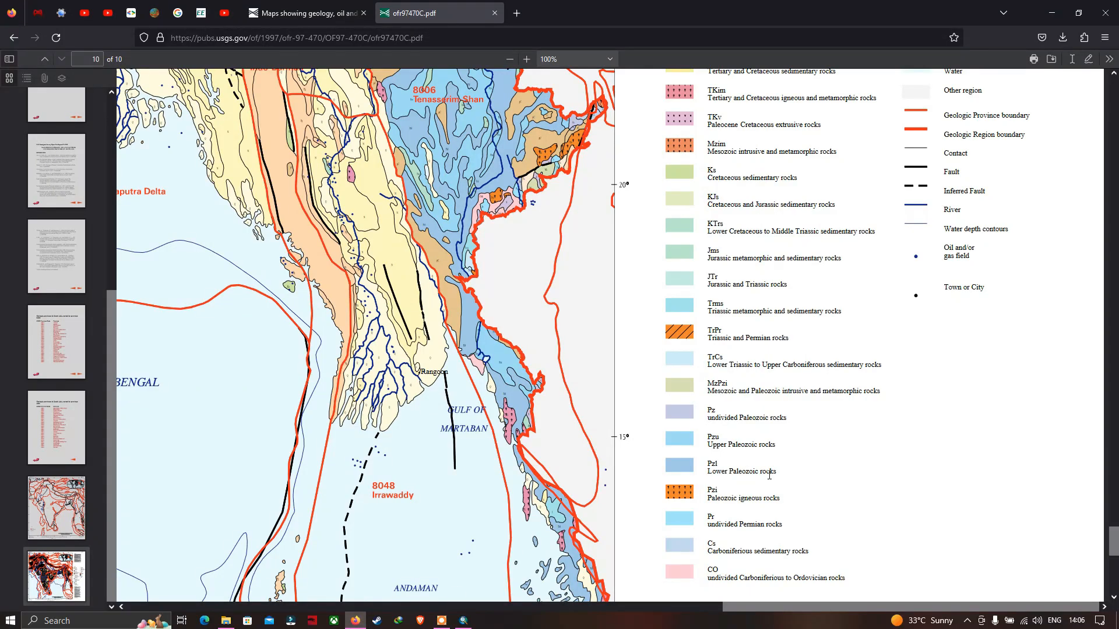
scroll(769, 475, up, 5)
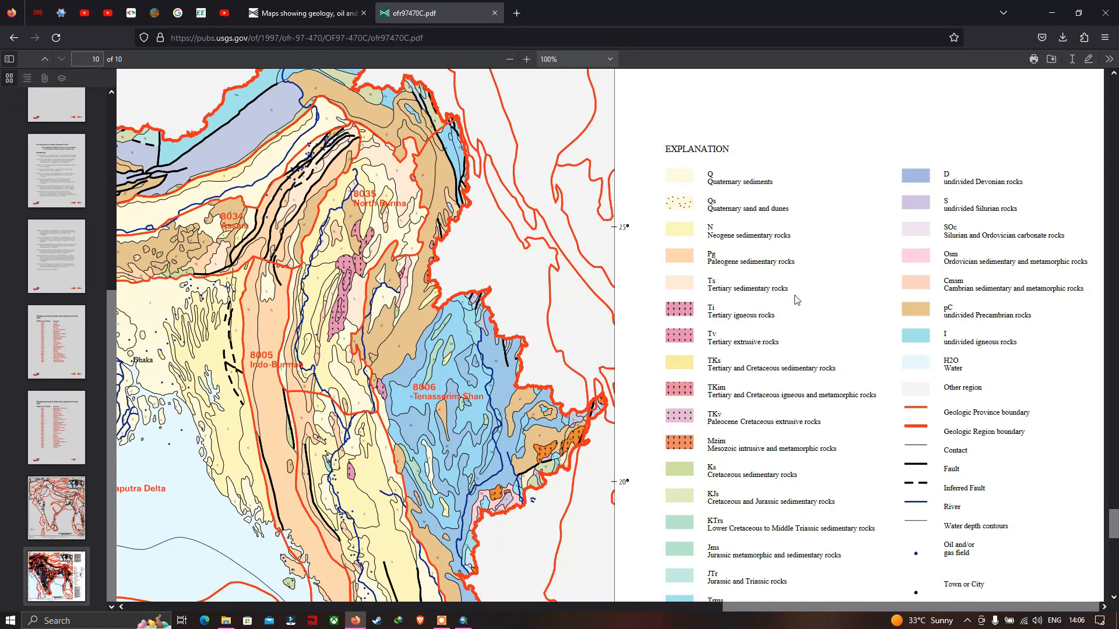
click(465, 621)
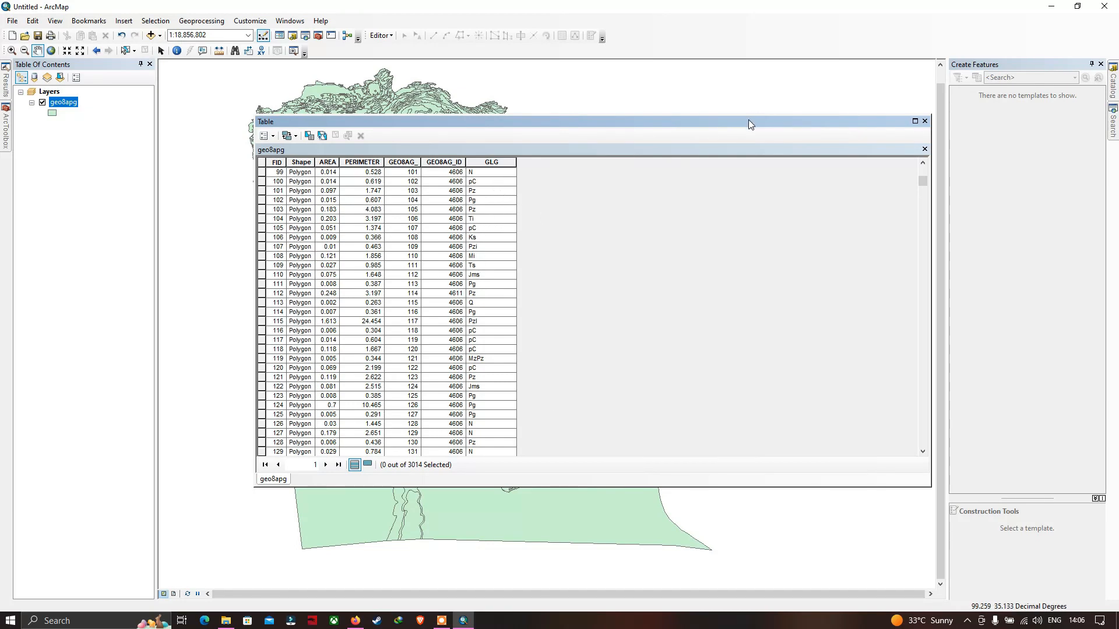
Step: Close the attribute table and check the geo8apg layer's data source and geographic coordinate system in its Layer Properties
drag(748, 121, 695, 127)
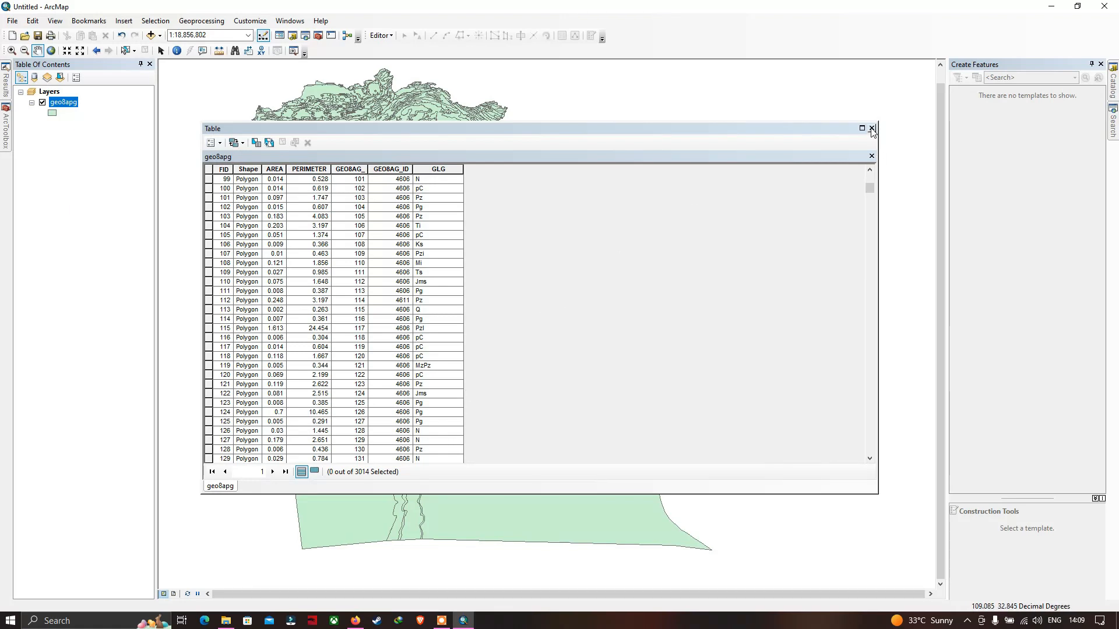
click(872, 128)
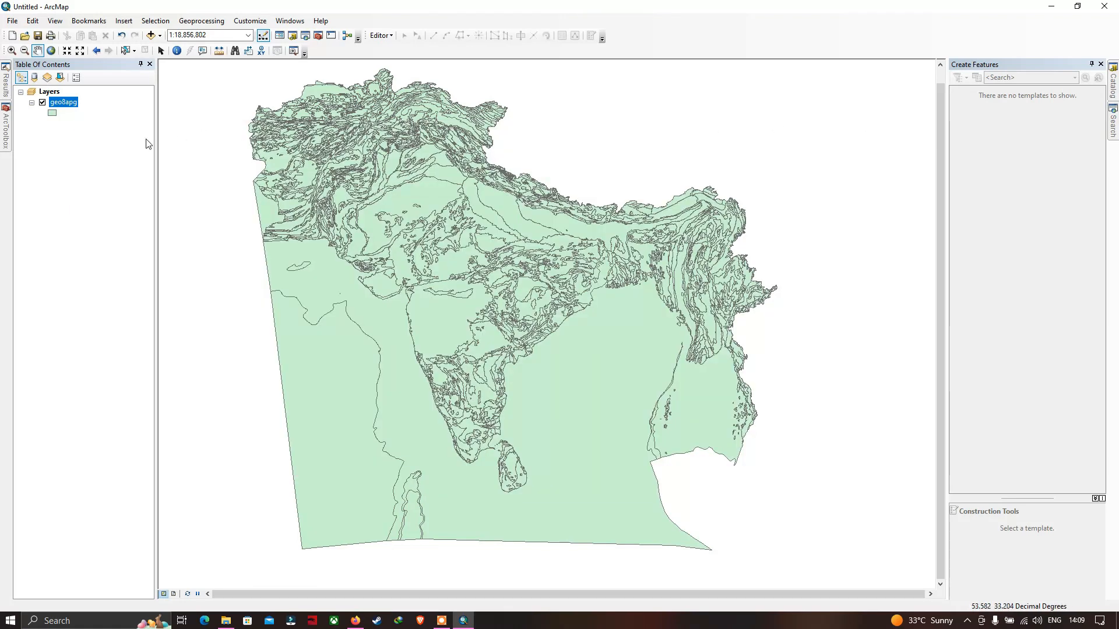
right_click(68, 109)
click(105, 347)
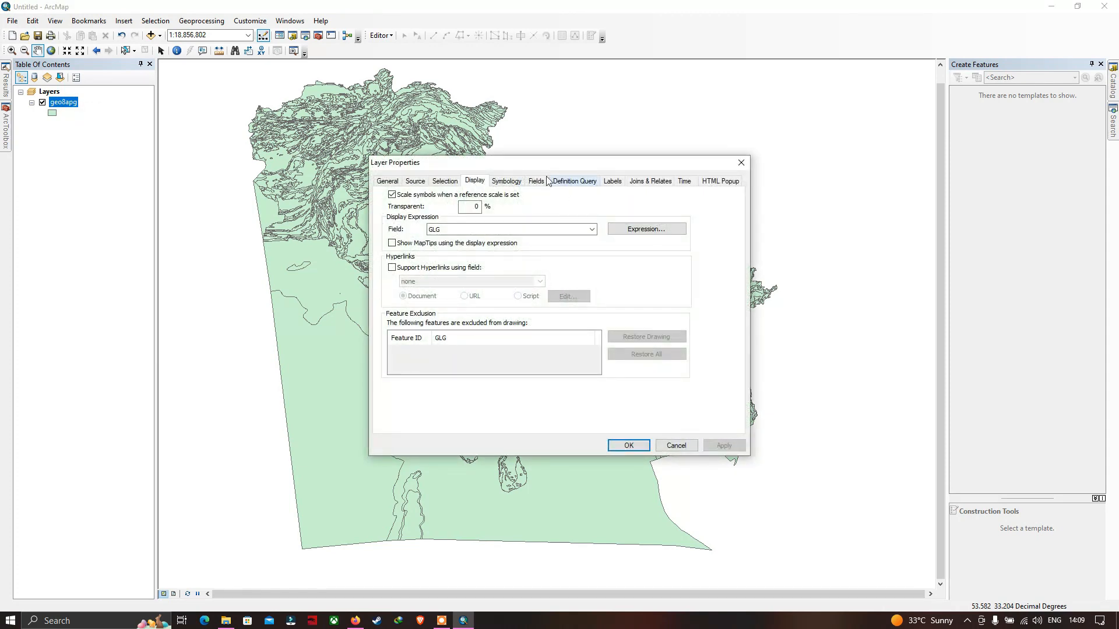
click(417, 182)
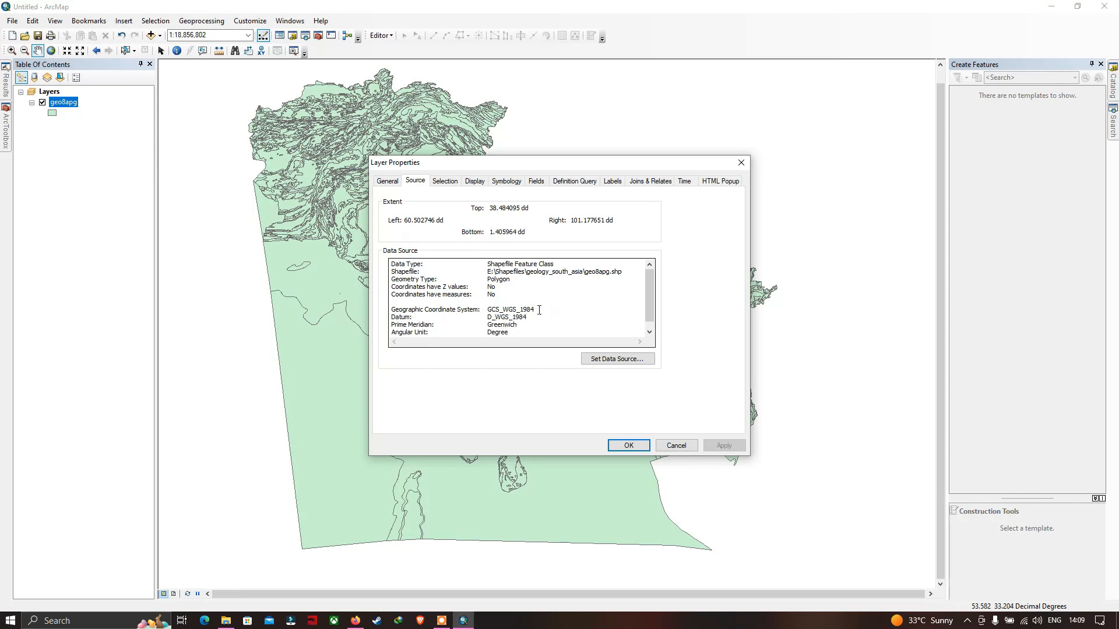
scroll(543, 313, down, 1)
scroll(543, 312, up, 1)
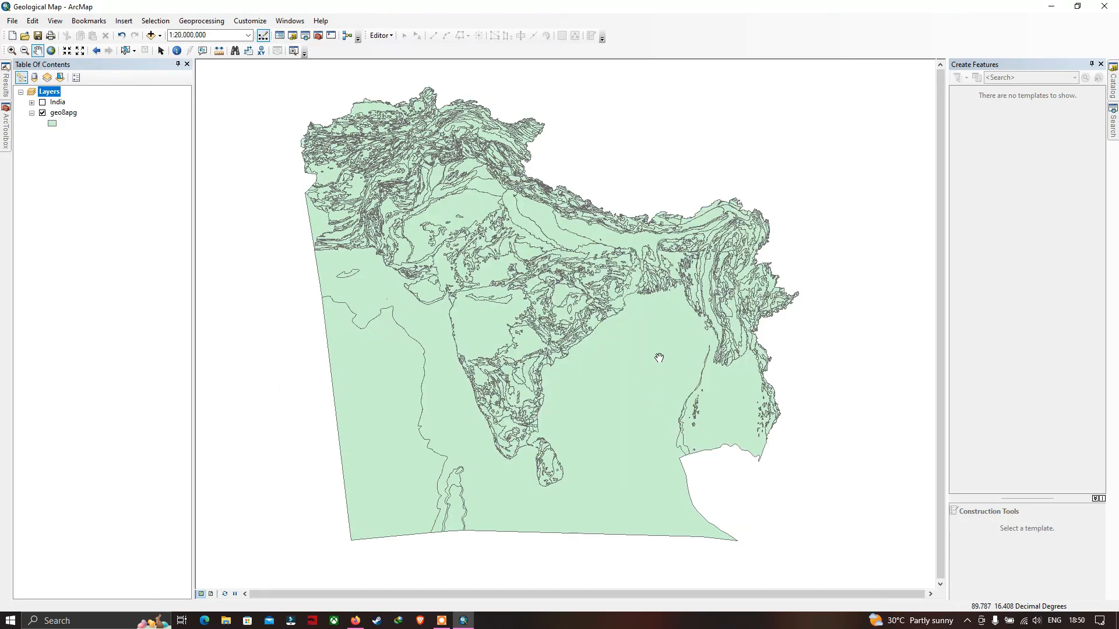
Step: Switch to the browser, filter the World Administrative Boundaries dataset by India, and download the boundaries as a ZIP archive
drag(621, 242, 594, 243)
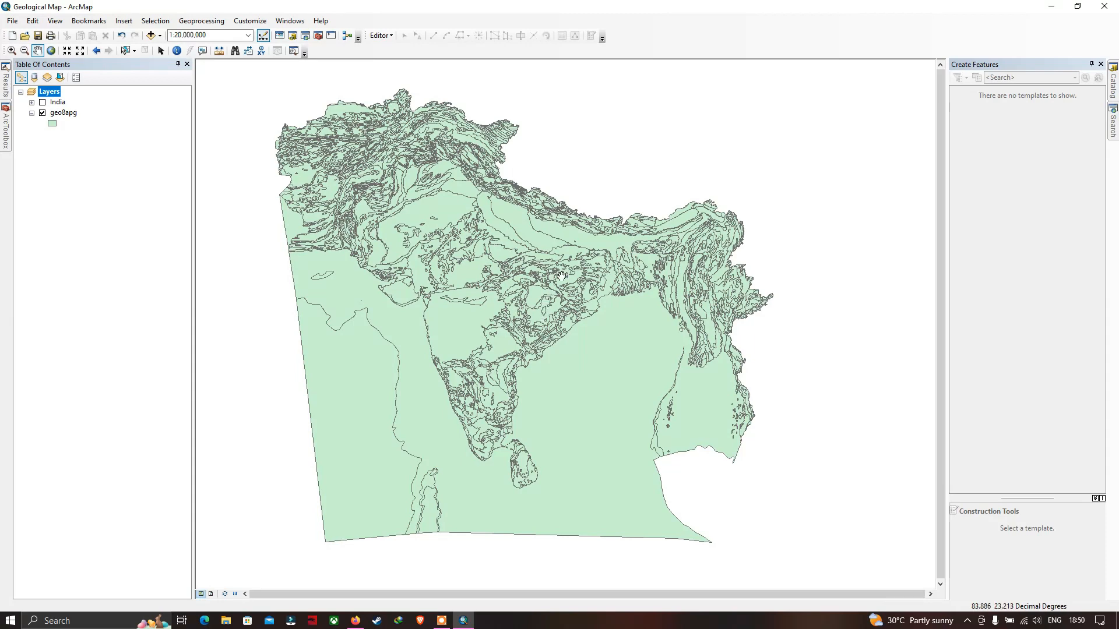
drag(560, 277, 549, 273)
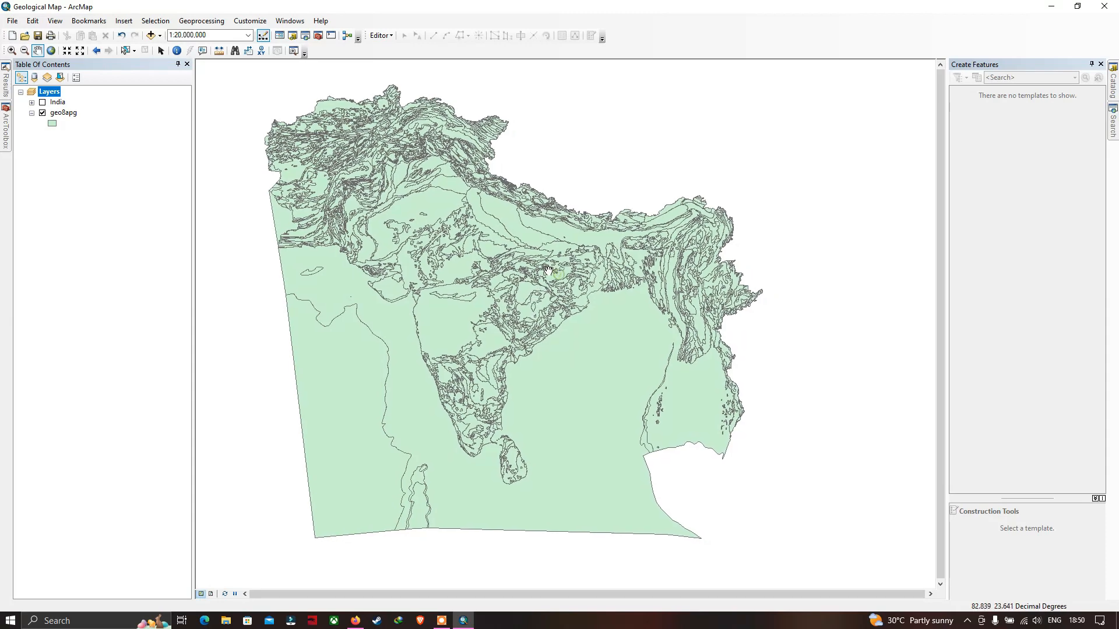
click(357, 620)
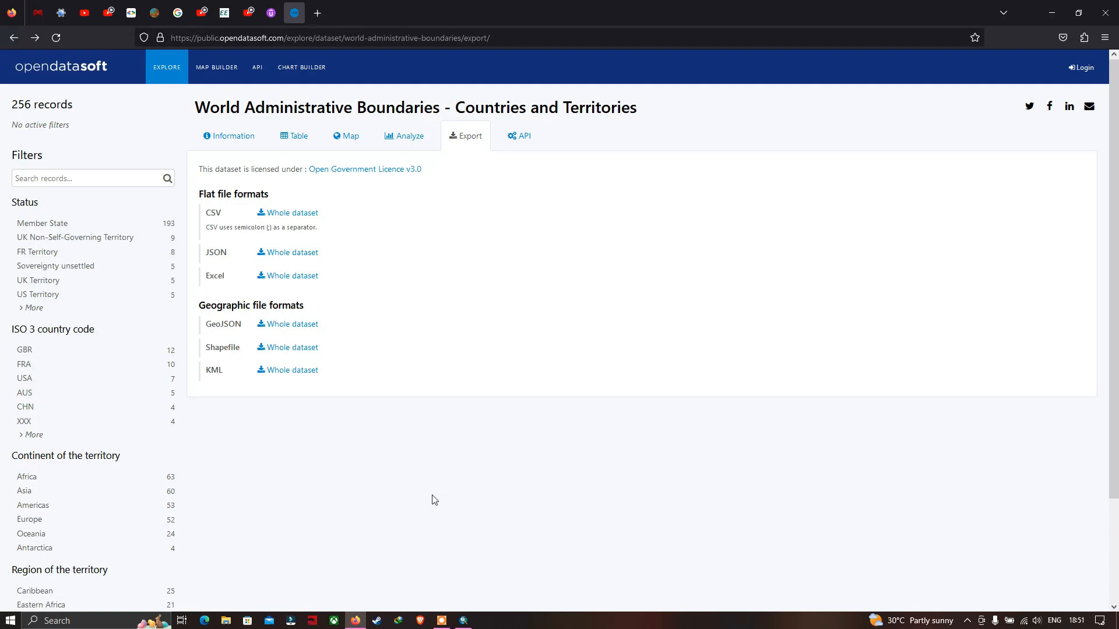
click(44, 176)
text(India)
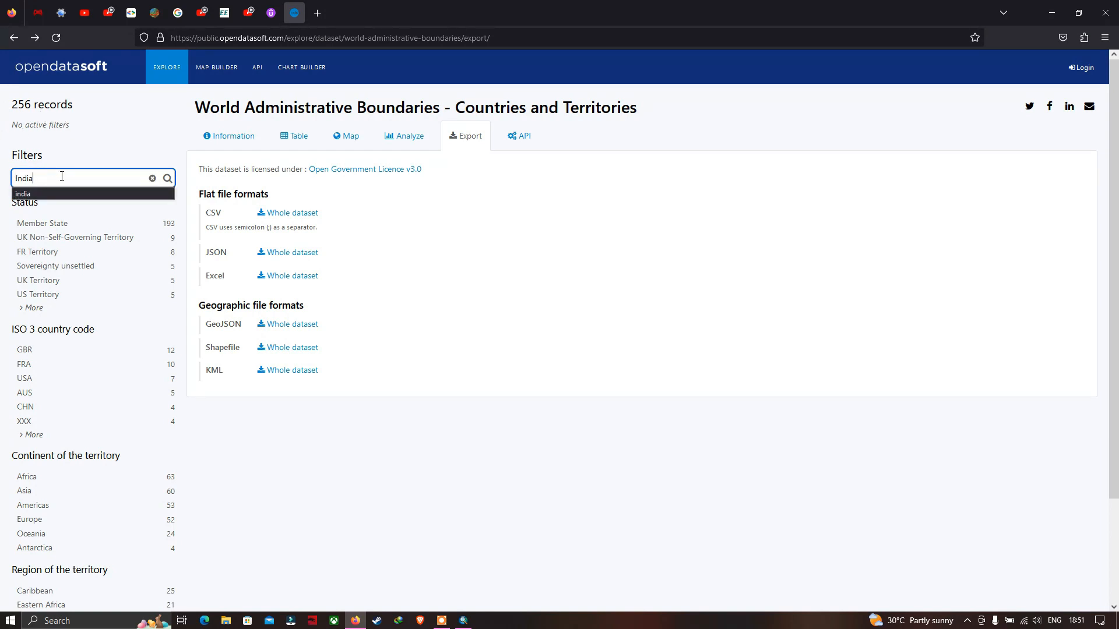
click(168, 179)
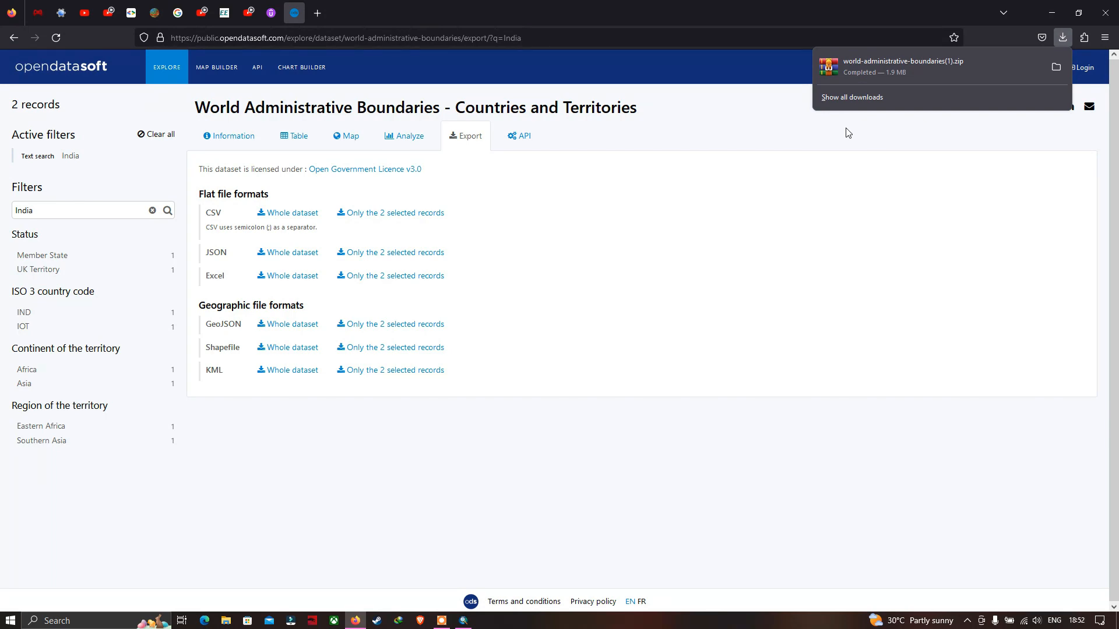
Step: Locate the world-administrative-boundaries ZIP archive in the Shapefiles folder and check its extraction options
key(alt+Tab)
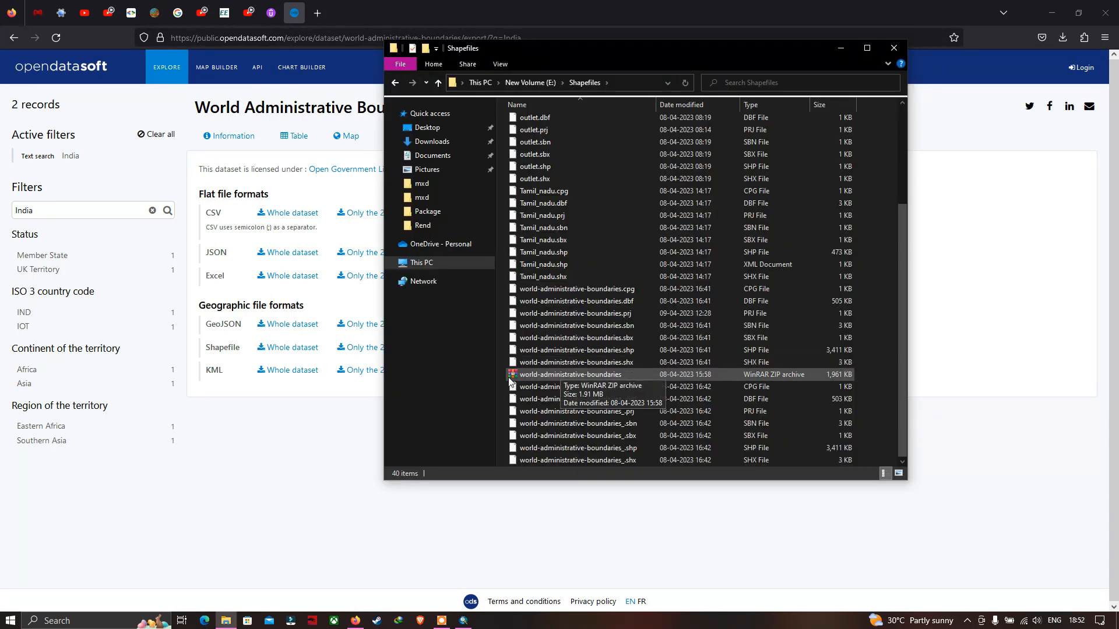
click(560, 376)
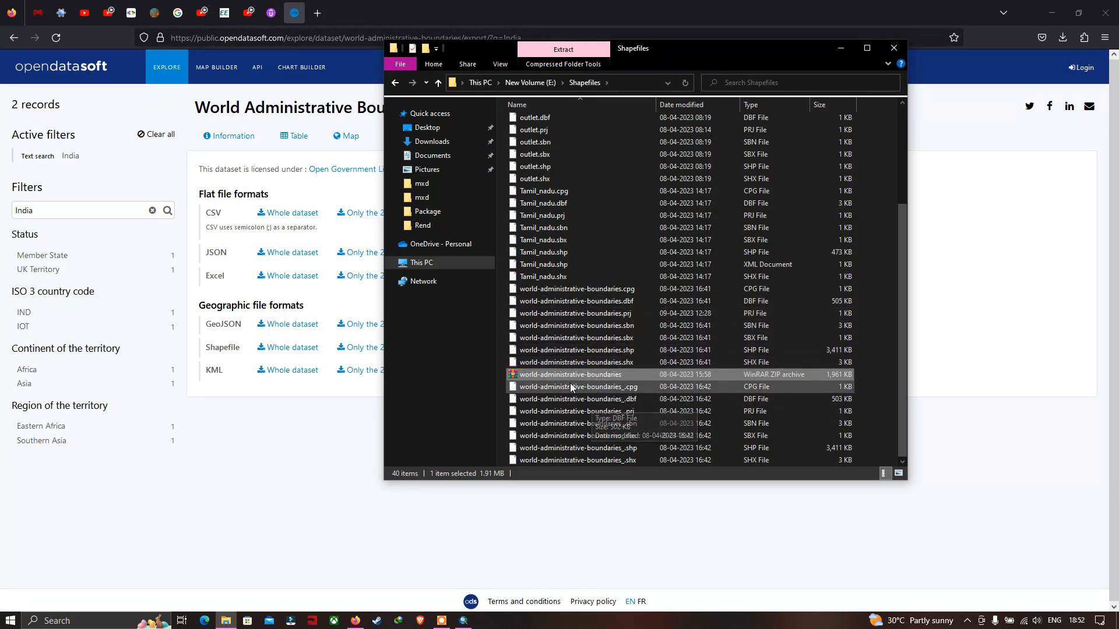
right_click(522, 377)
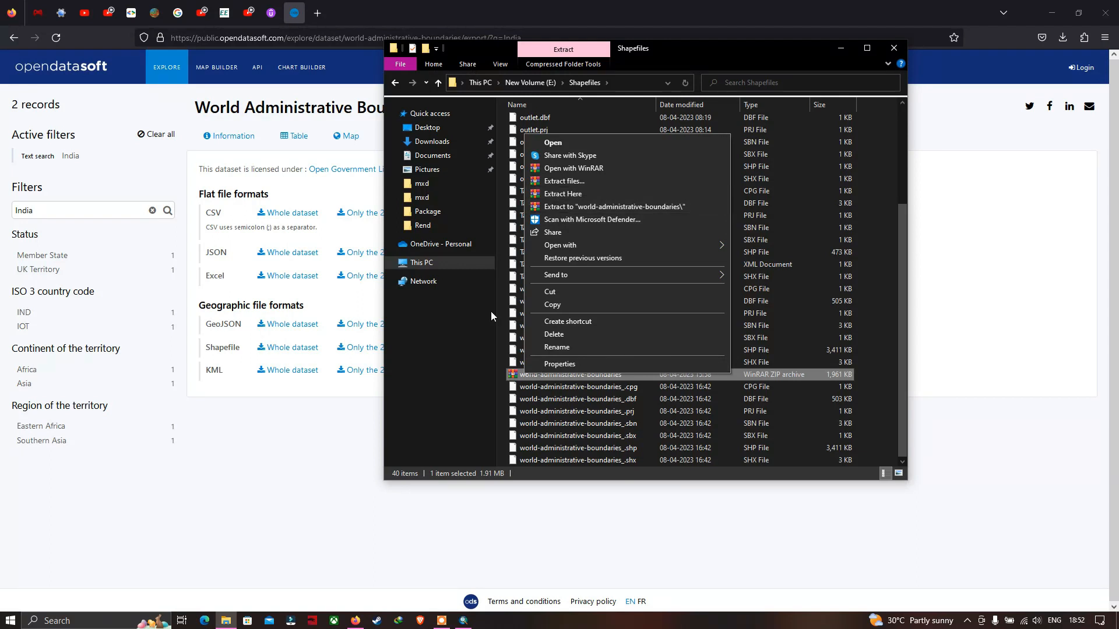
click(445, 366)
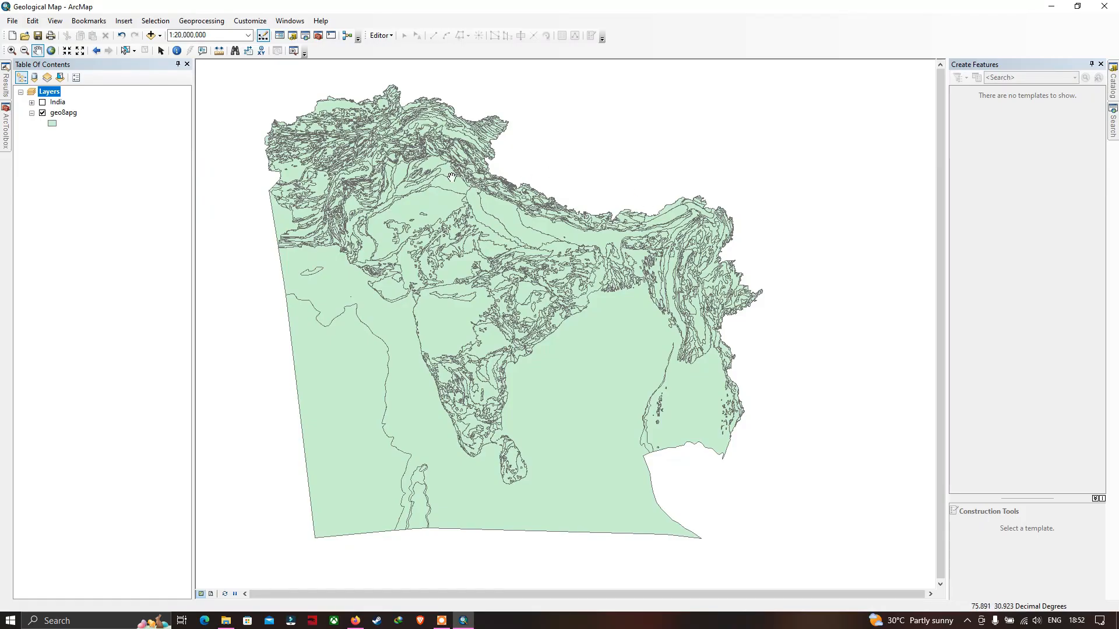
Step: Return to ArcMap and add world-administrative-boundaries_.shp from the Shapefiles folder to the map
drag(392, 172, 387, 174)
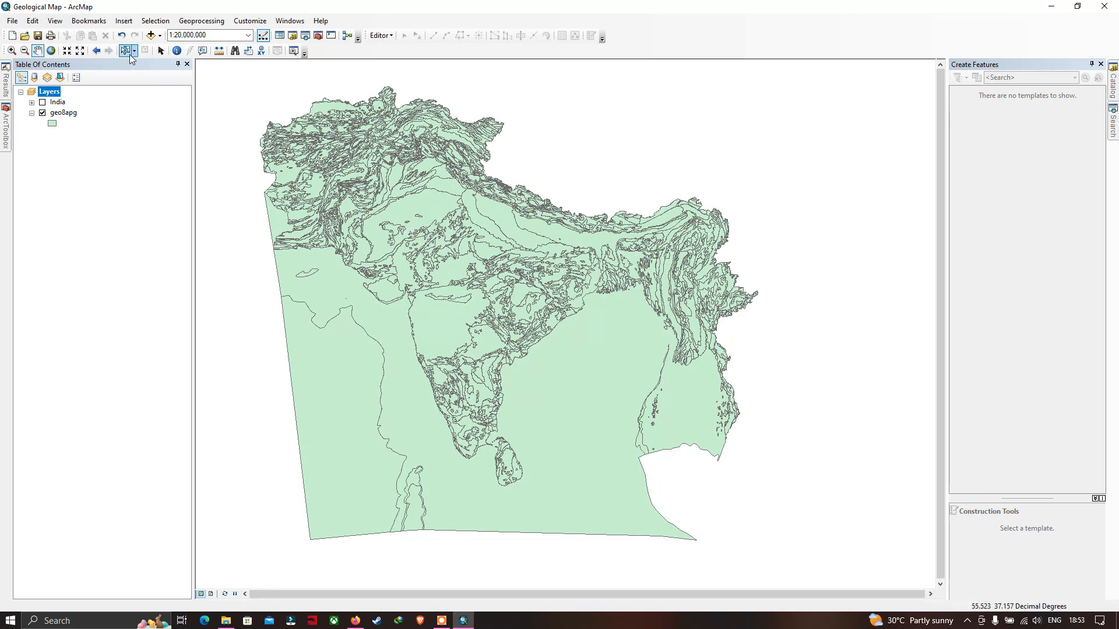
click(159, 36)
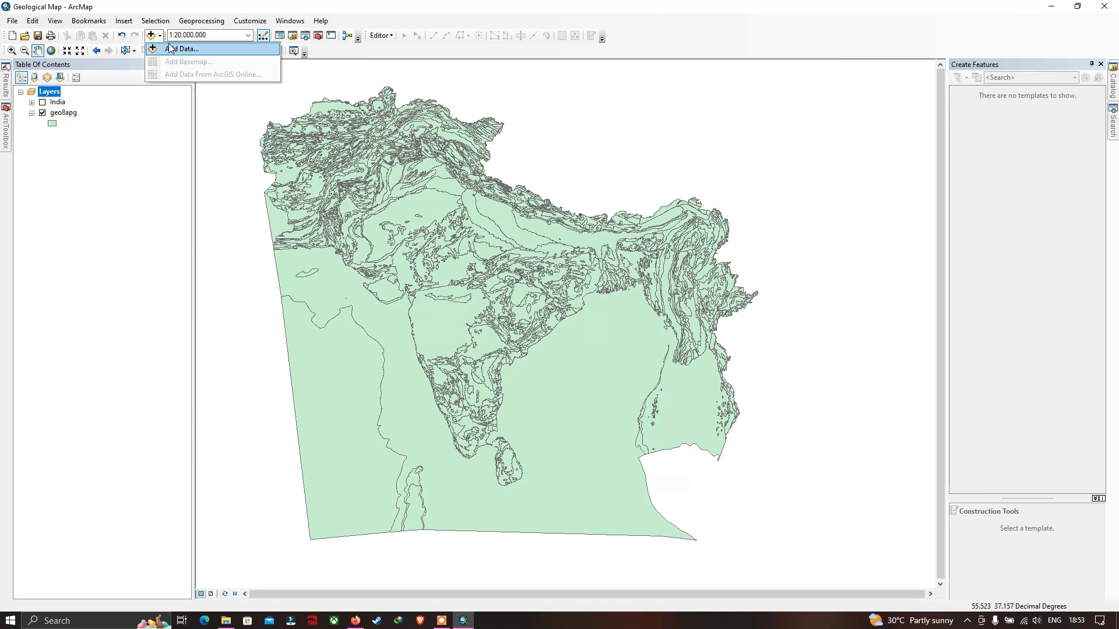
click(175, 50)
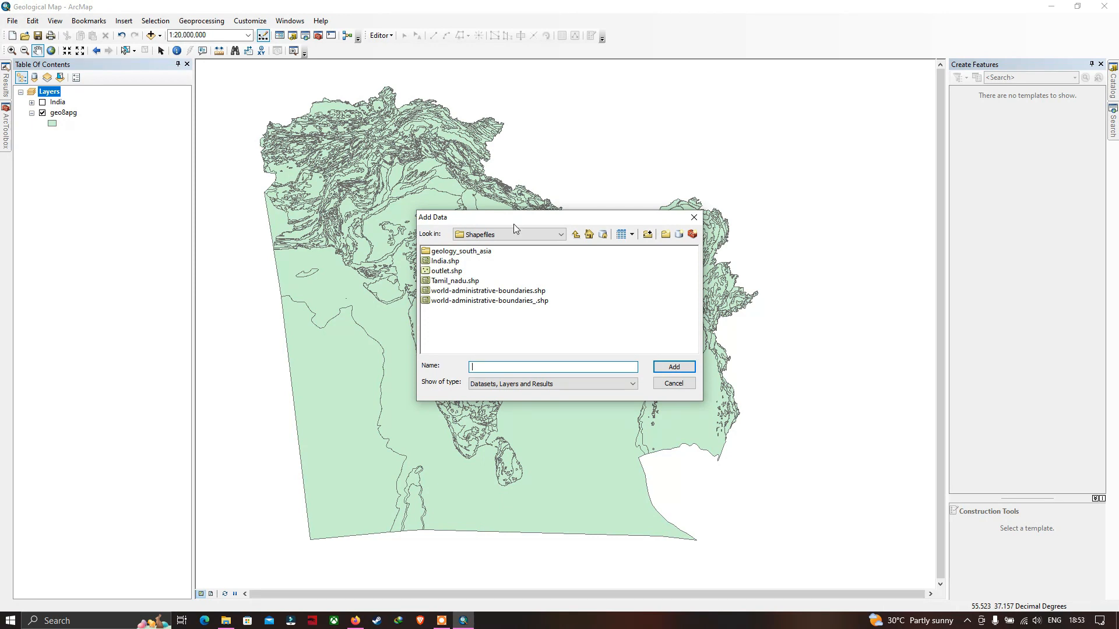
click(506, 302)
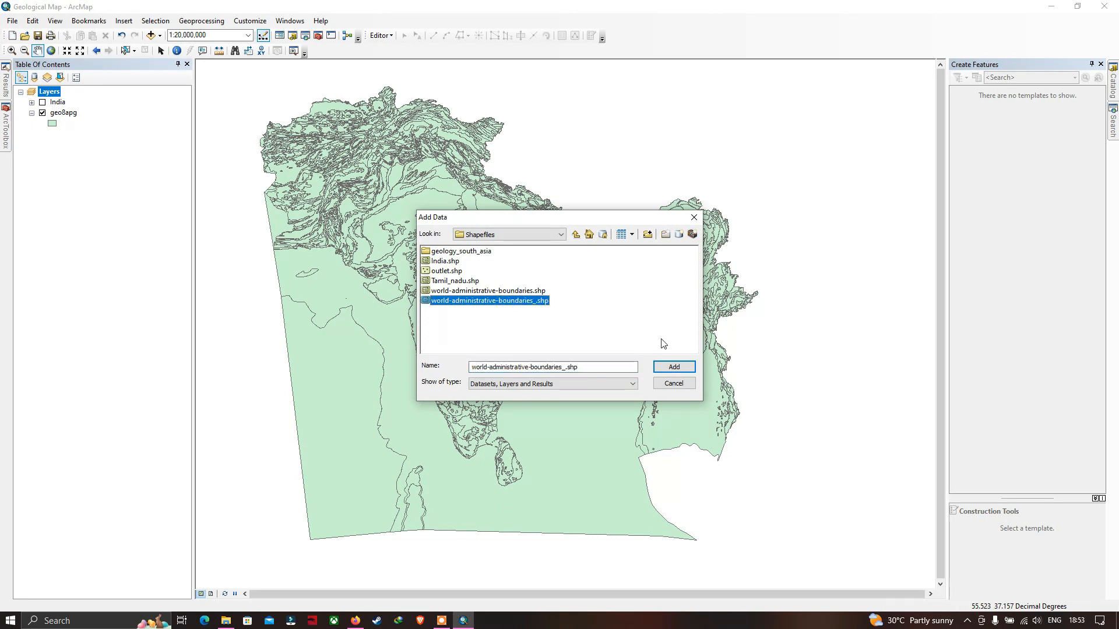
click(684, 372)
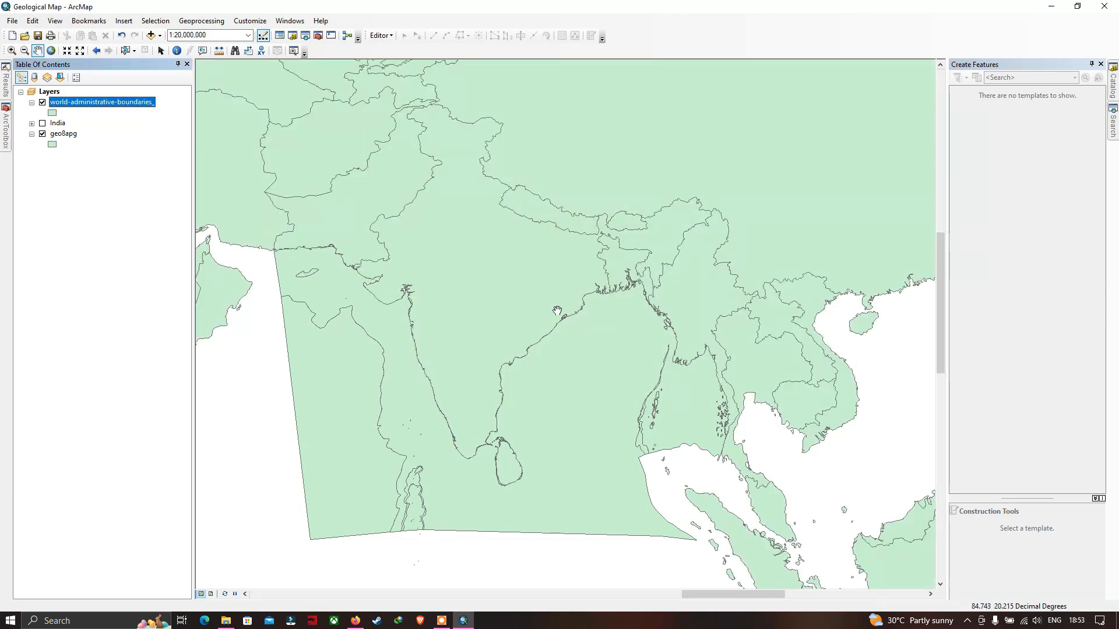
Step: Give the world-administrative-boundaries_ layer a yellow fill and remove the existing India layer from the map
scroll(557, 310, up, 3)
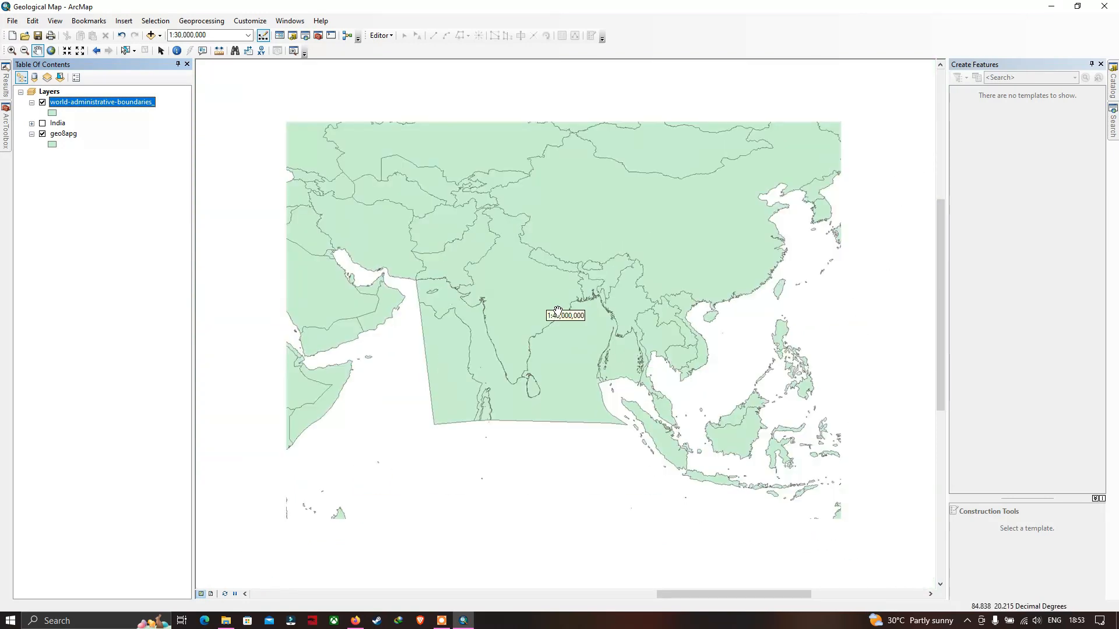
click(52, 114)
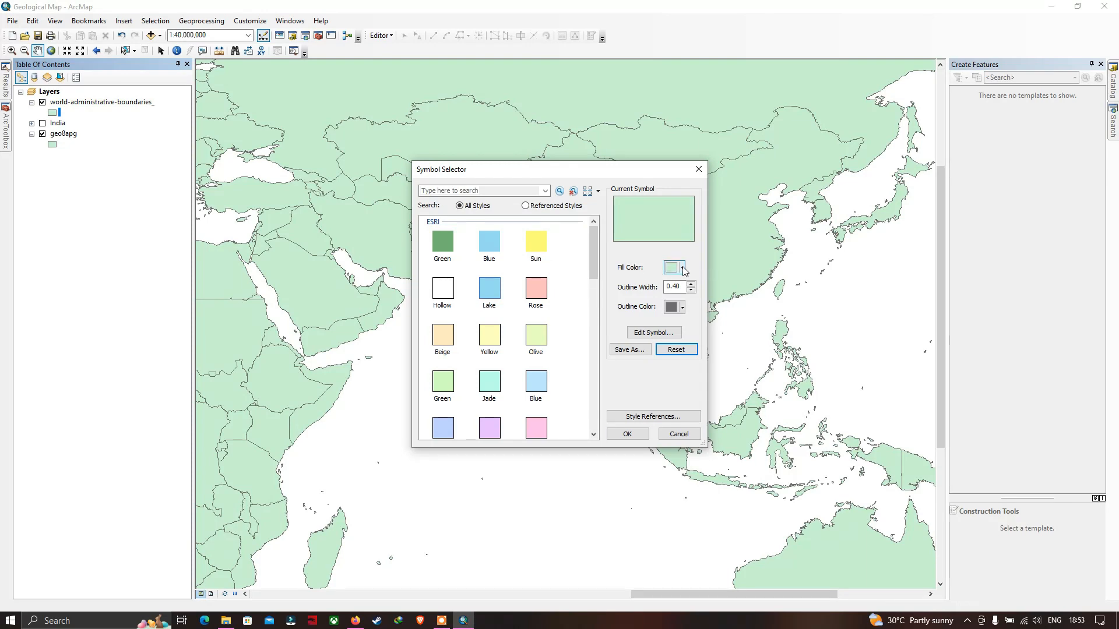
click(683, 269)
click(712, 322)
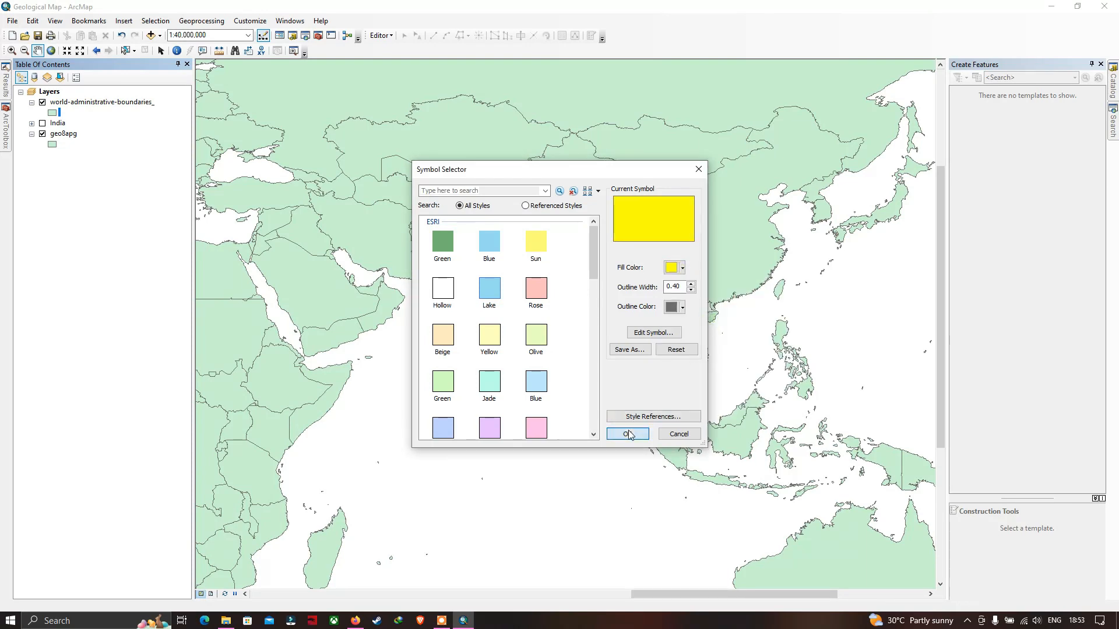
click(627, 434)
scroll(647, 316, up, 2)
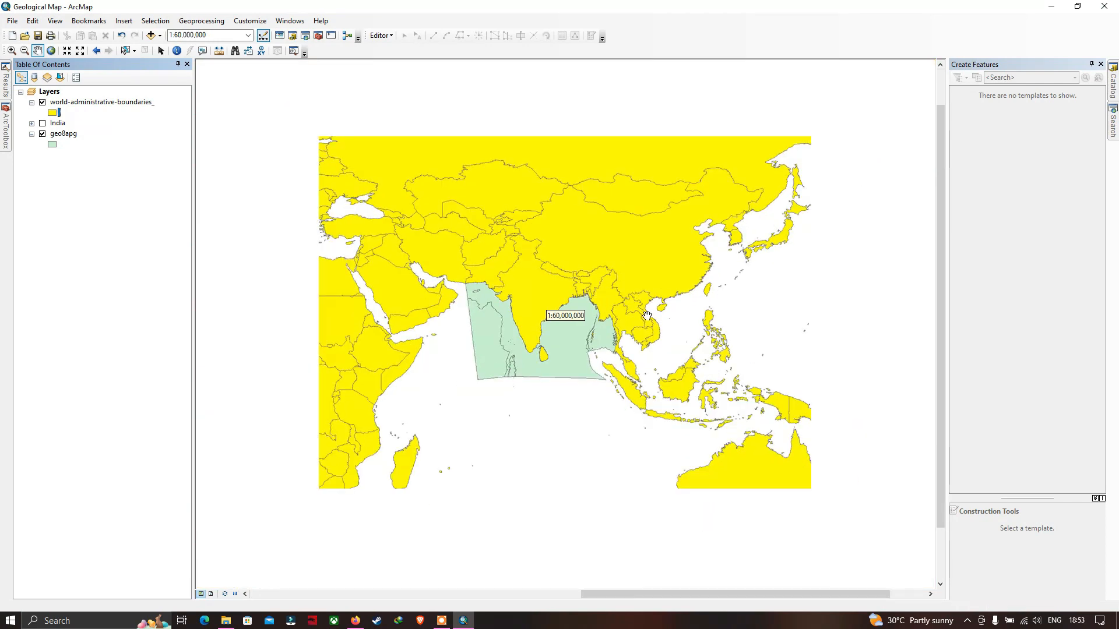
scroll(646, 316, up, 1)
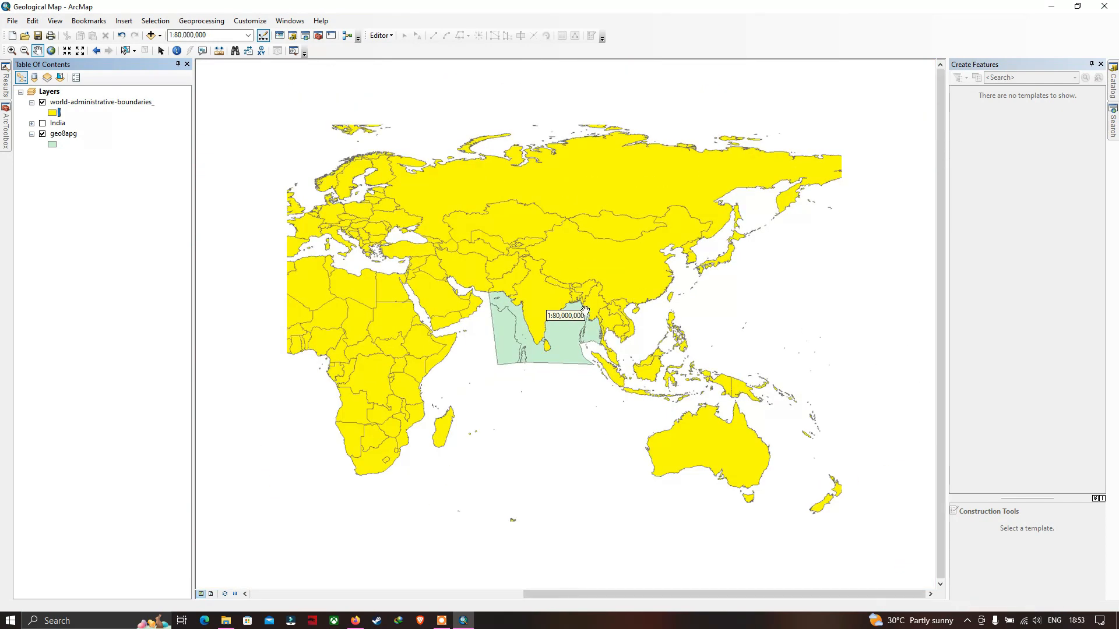
right_click(57, 125)
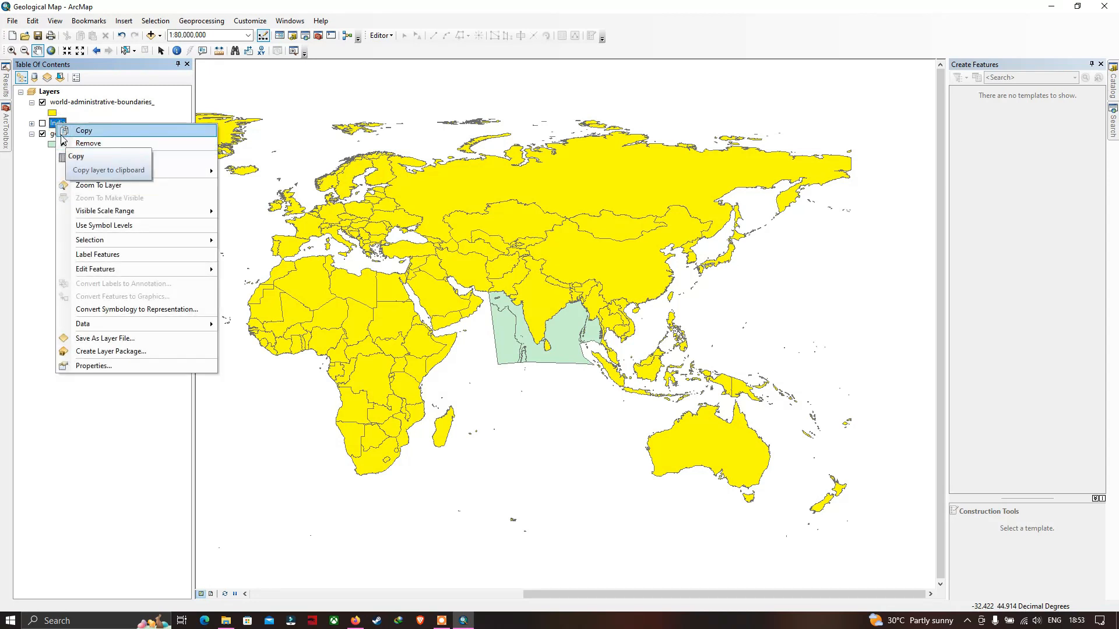
click(73, 143)
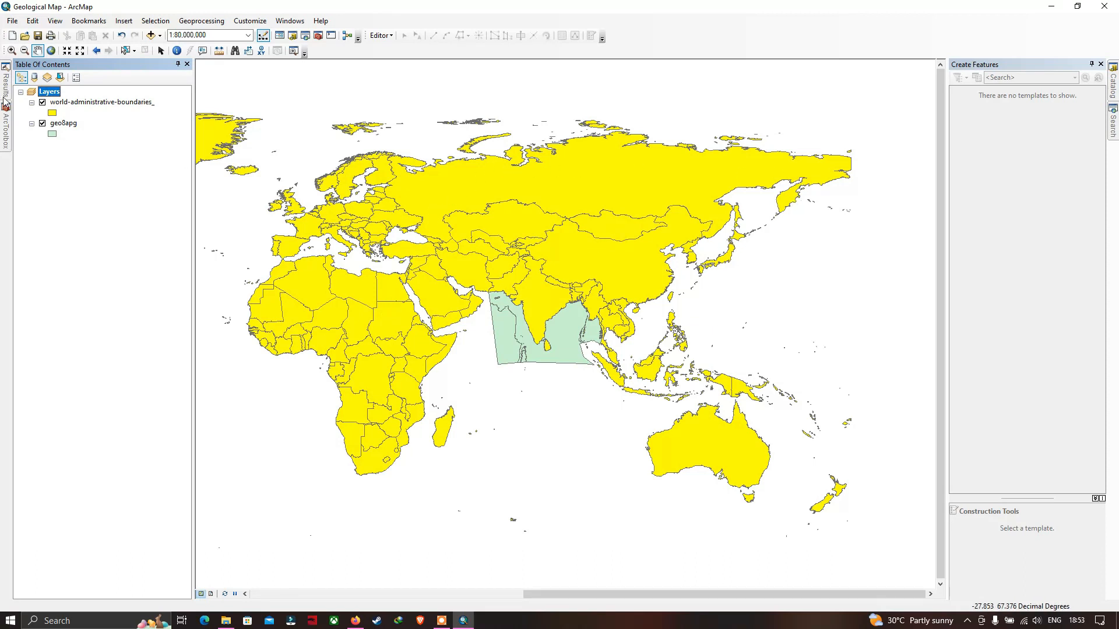
Step: Turn the world-administrative-boundaries_ layer off and on again to compare its coverage with the geo8apg layer
click(42, 102)
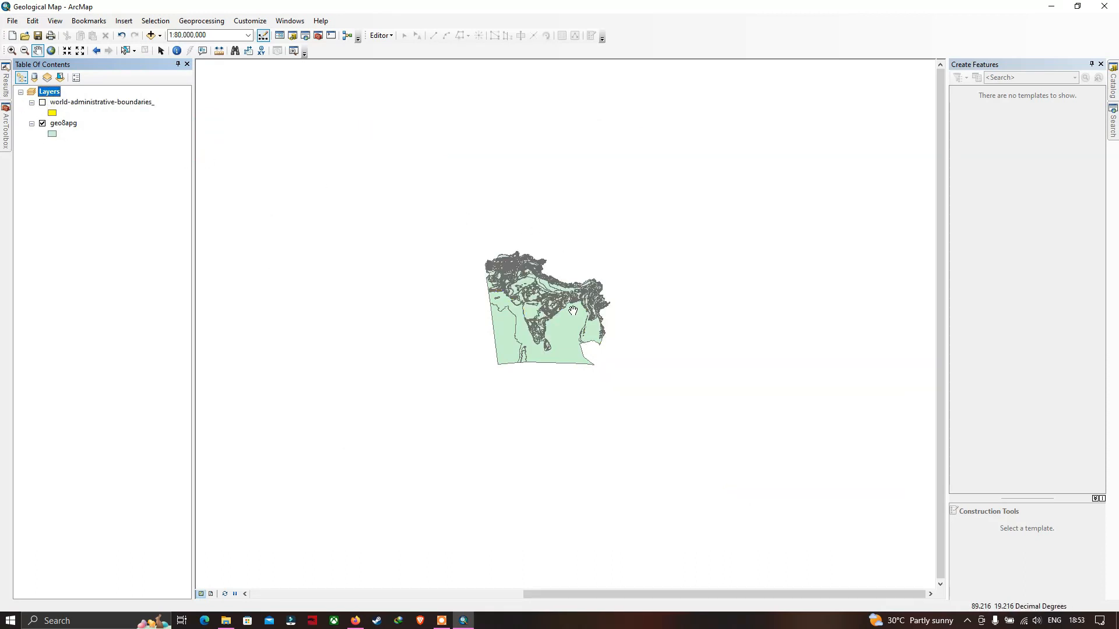
scroll(572, 311, up, 4)
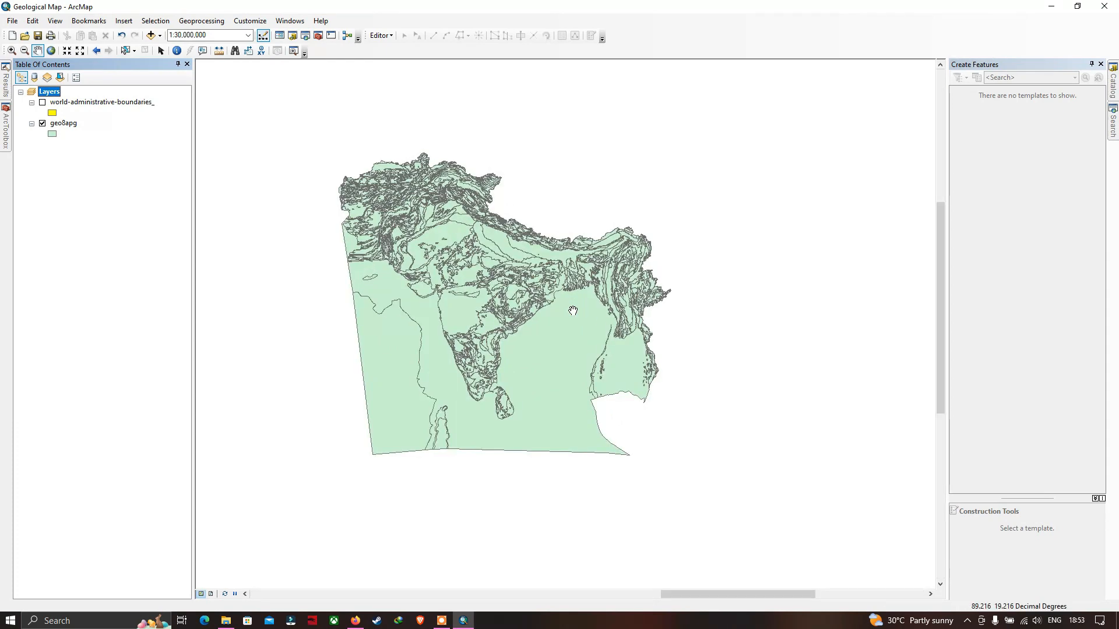
drag(524, 298, 553, 316)
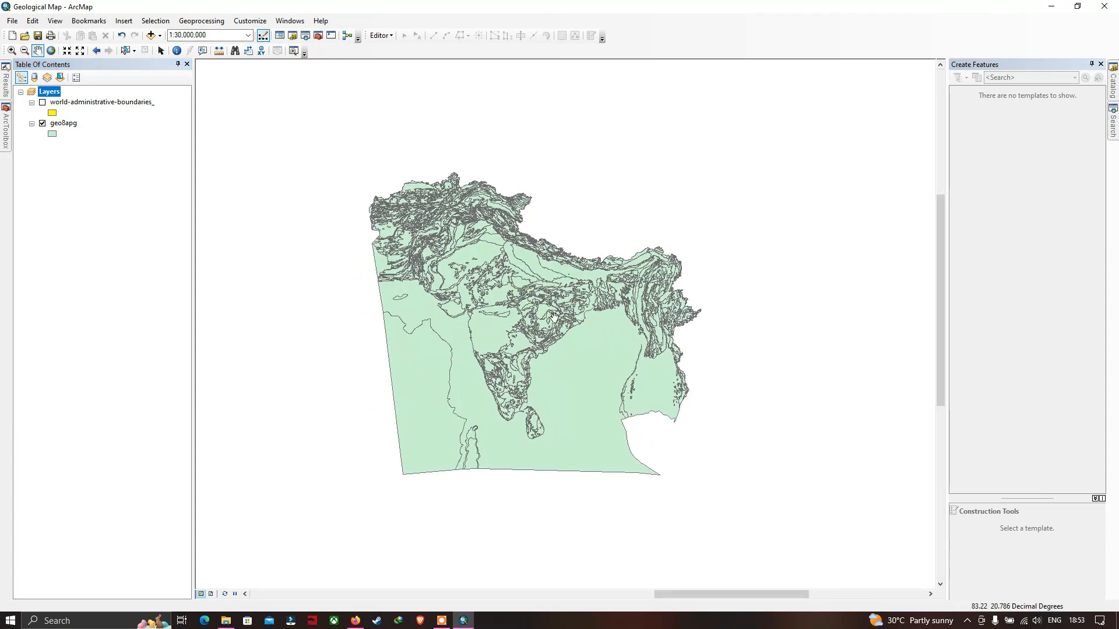
scroll(544, 316, up, 1)
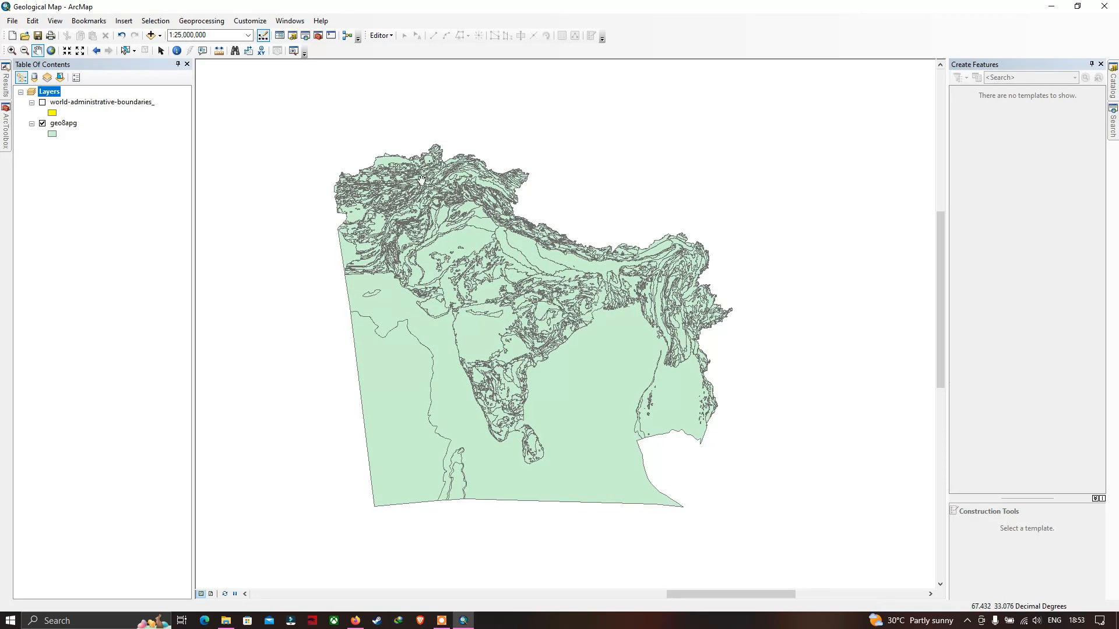
click(42, 103)
scroll(617, 204, down, 1)
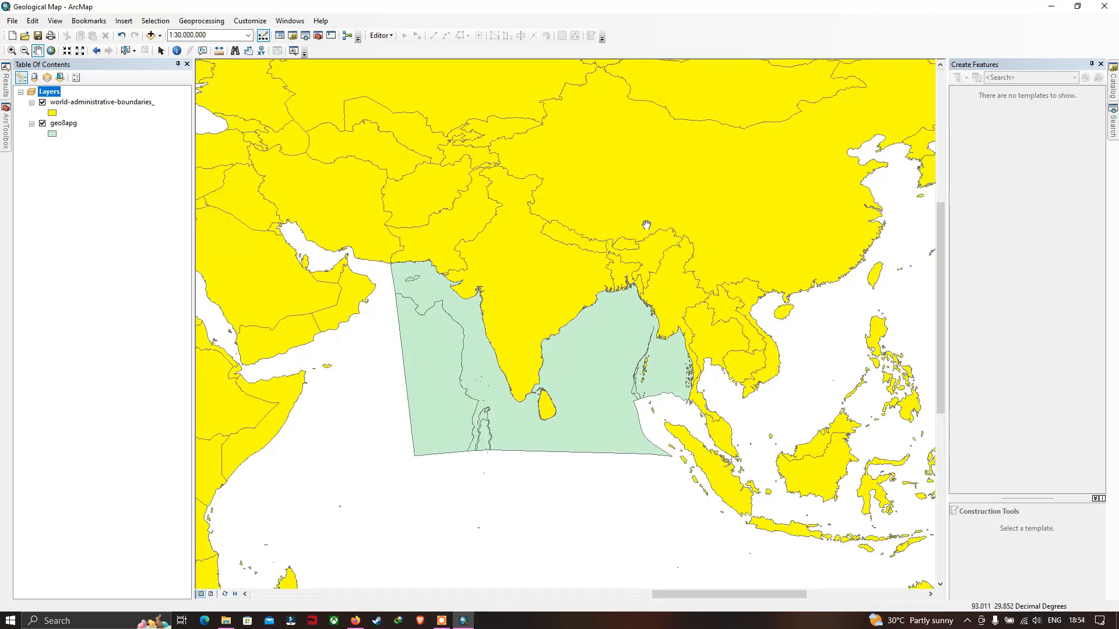
drag(646, 225, 632, 243)
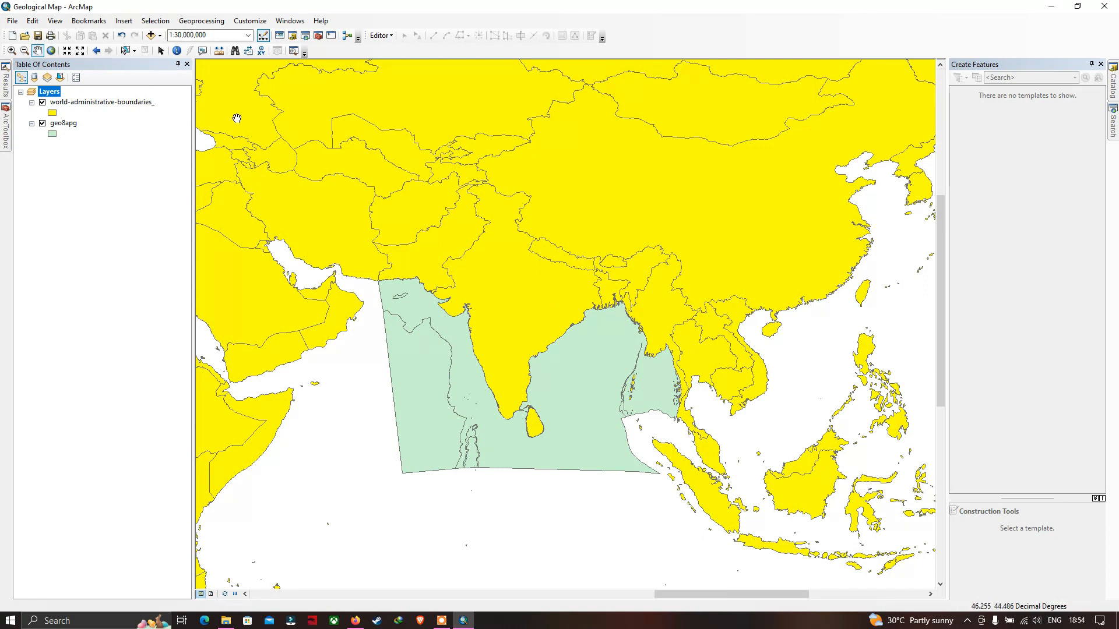
Step: Hide the geo8apg layer and select only the India polygon in the world-administrative-boundaries_ layer, clearing any selection made across both layers
click(127, 52)
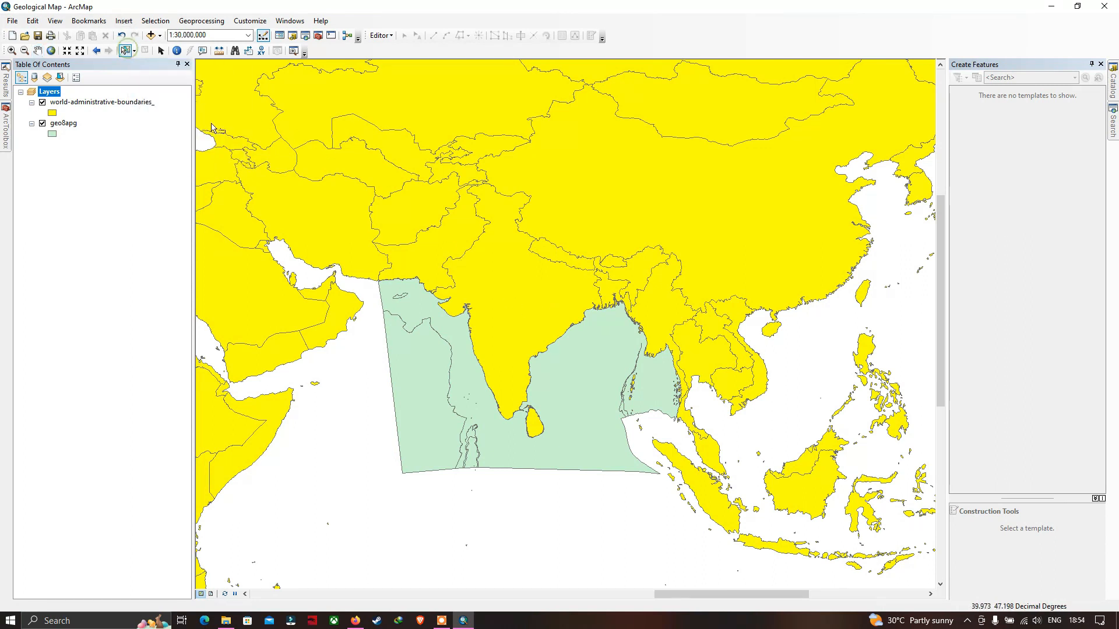
click(515, 281)
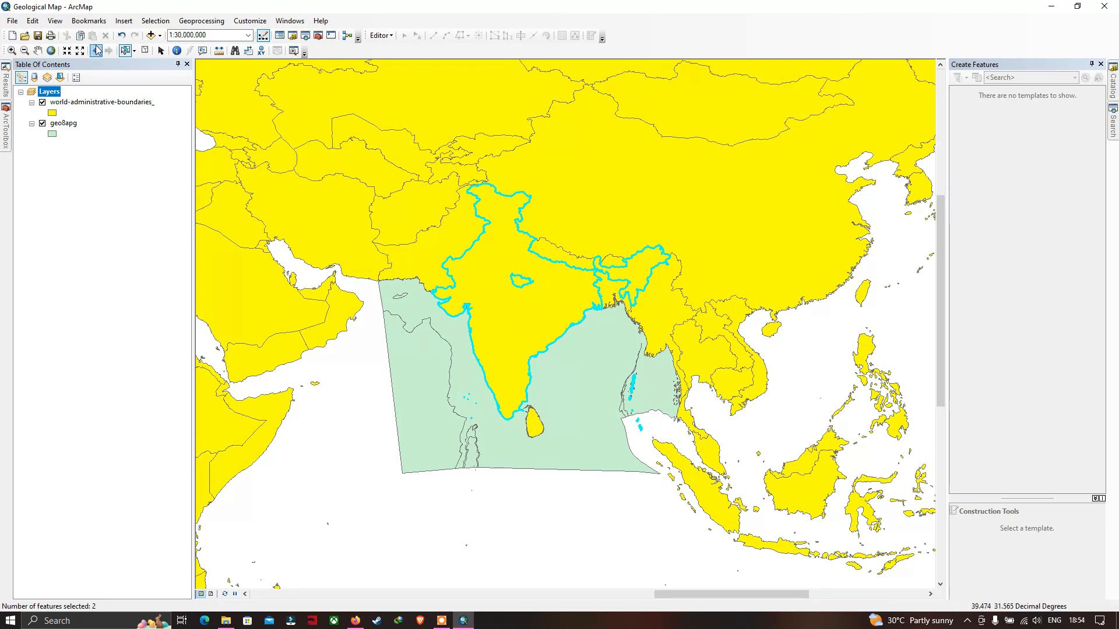
click(144, 51)
click(43, 124)
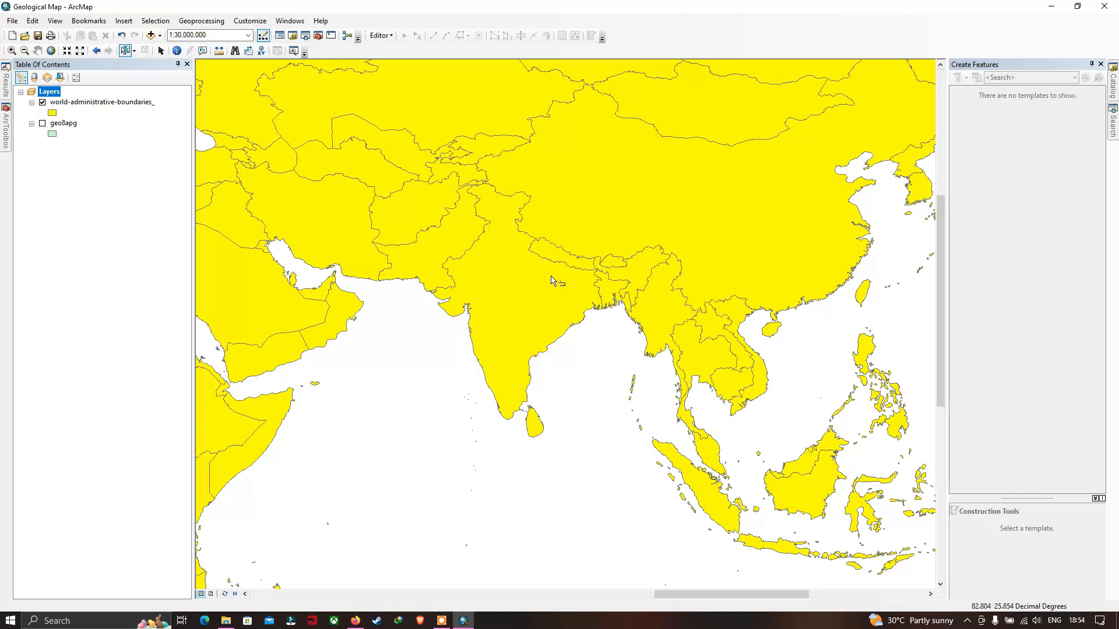
click(519, 289)
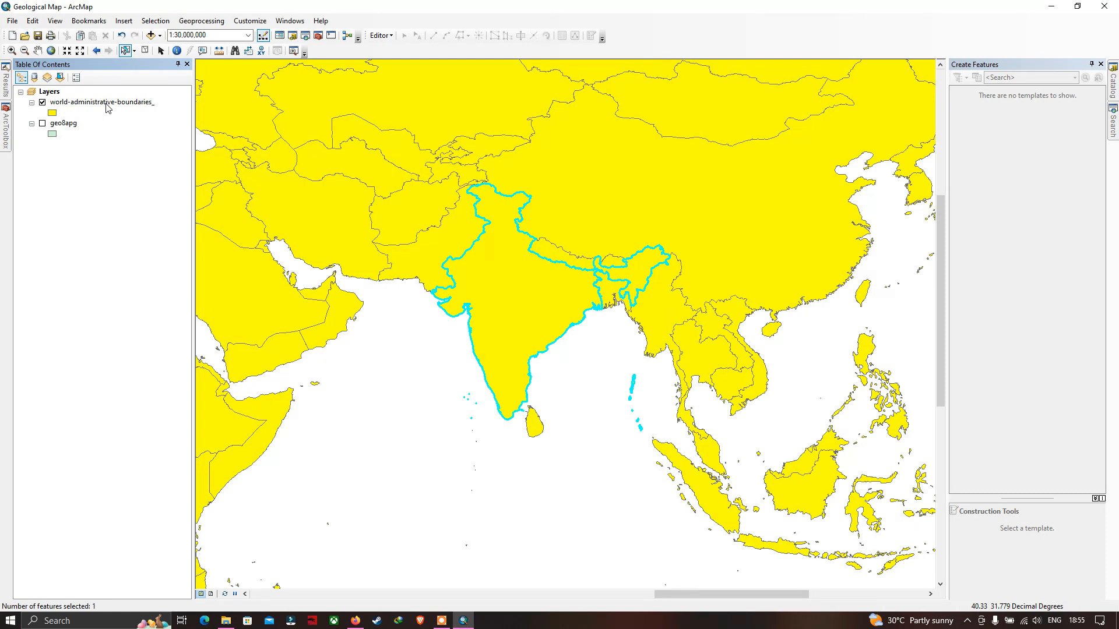
Step: Create a new layer from the selected India feature of the world-administrative-boundaries_ layer
right_click(130, 104)
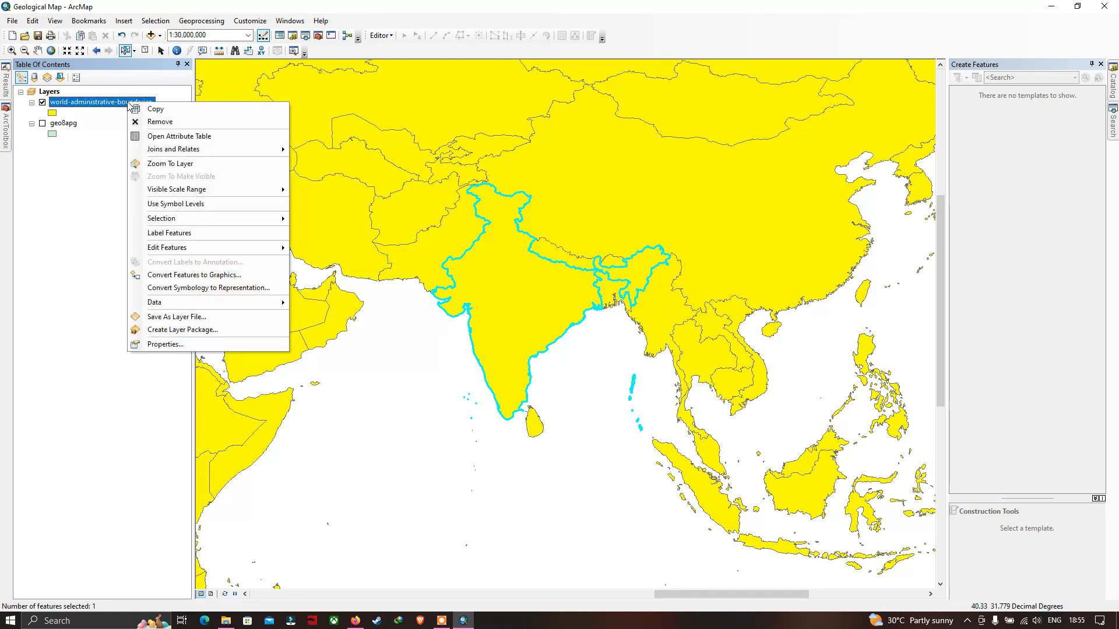
mouse_move(192, 219)
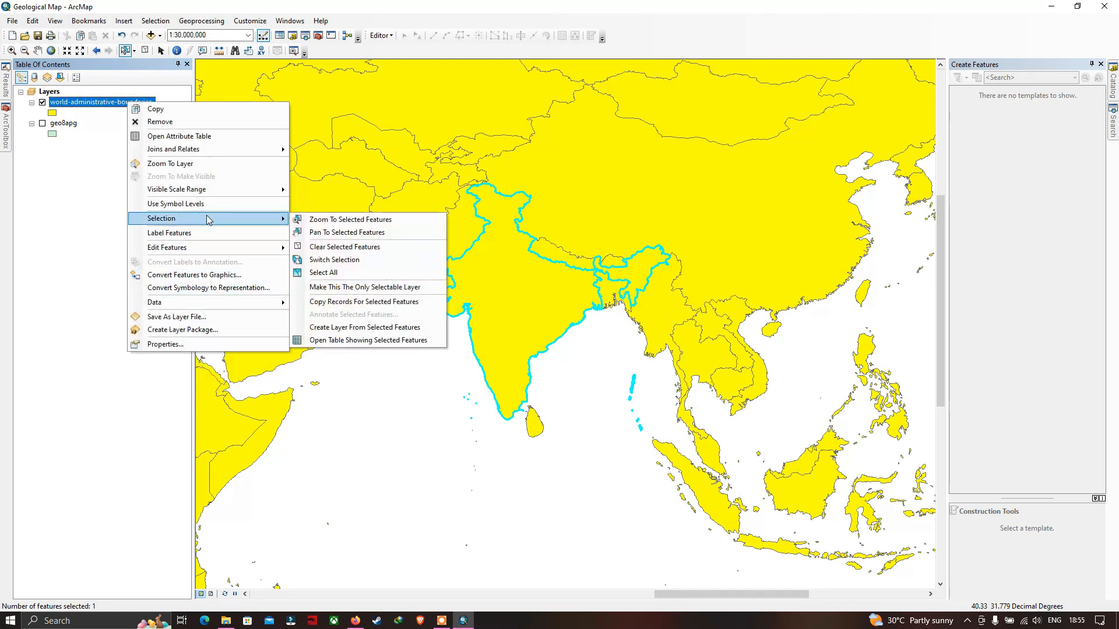
click(395, 327)
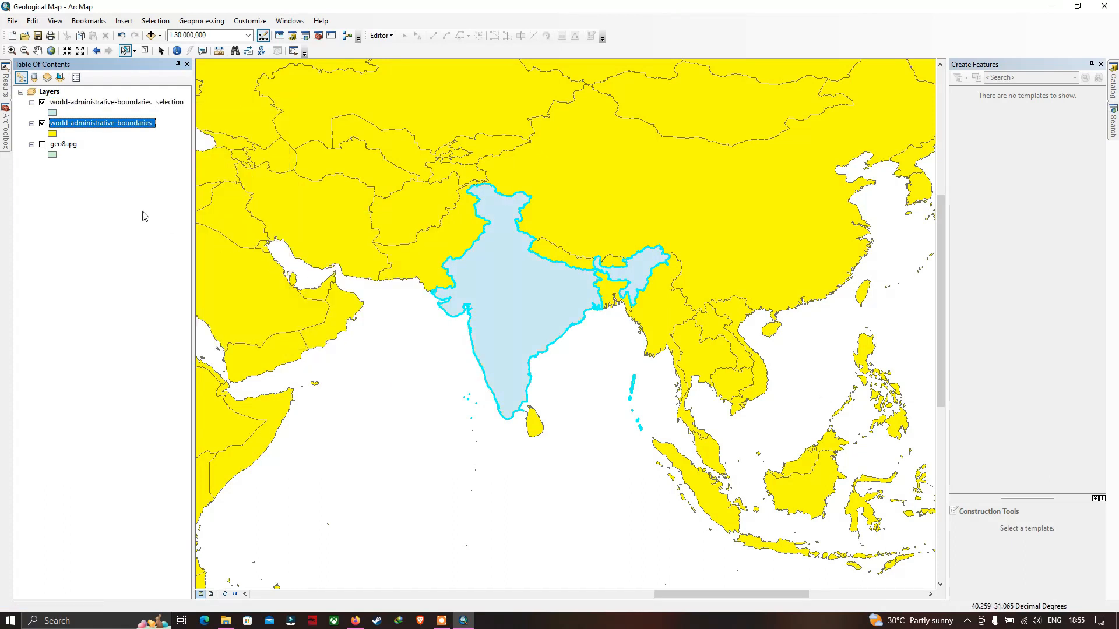
Step: Hide the original world-administrative-boundaries_ layer and remove it from the map, keeping the India selection layer
click(43, 123)
right_click(91, 129)
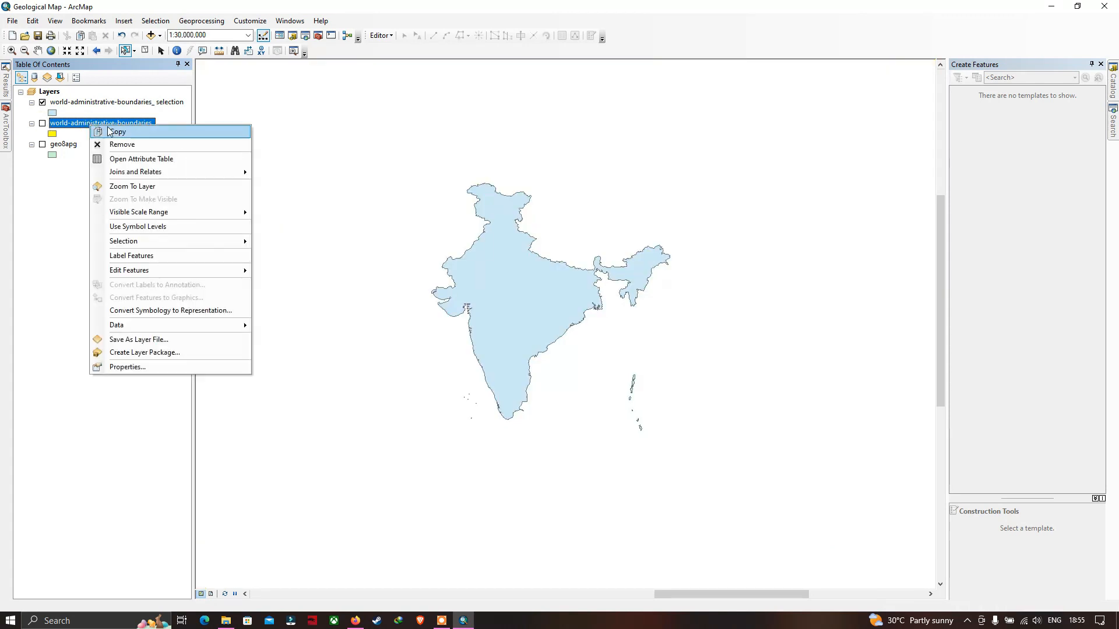
click(123, 142)
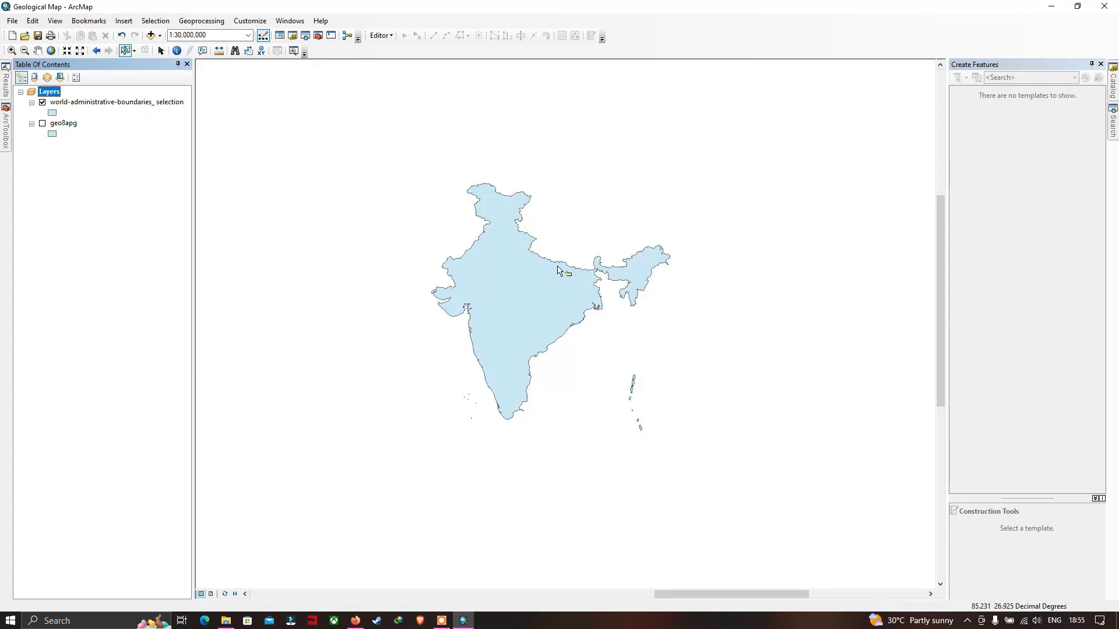
Step: Give the world-administrative-boundaries_ selection layer a yellow fill
scroll(525, 269, up, 1)
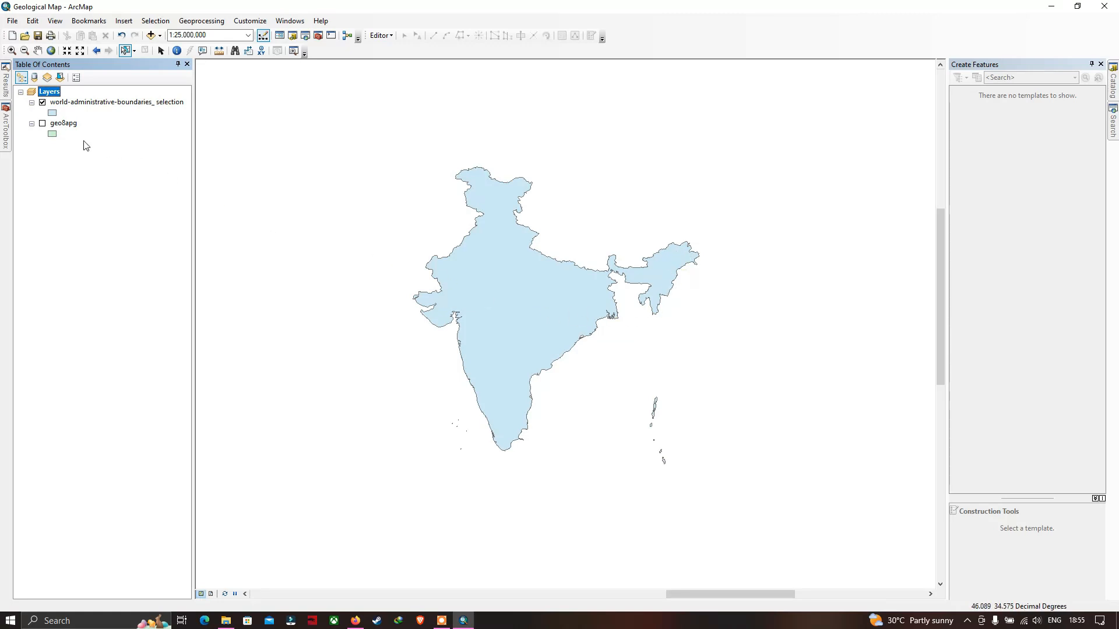
click(52, 113)
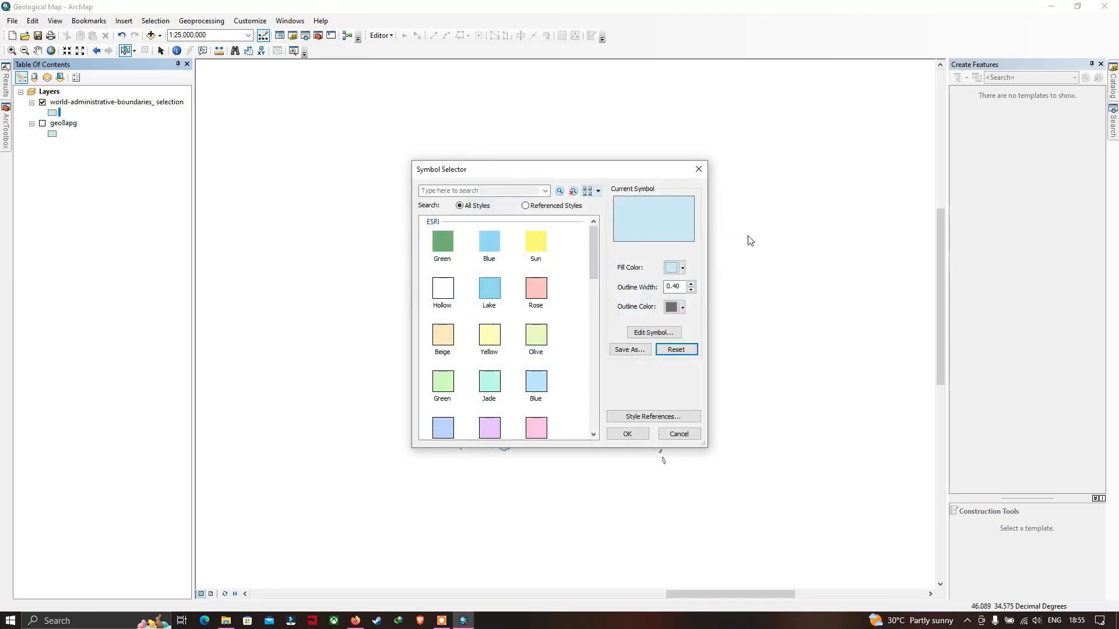
click(682, 268)
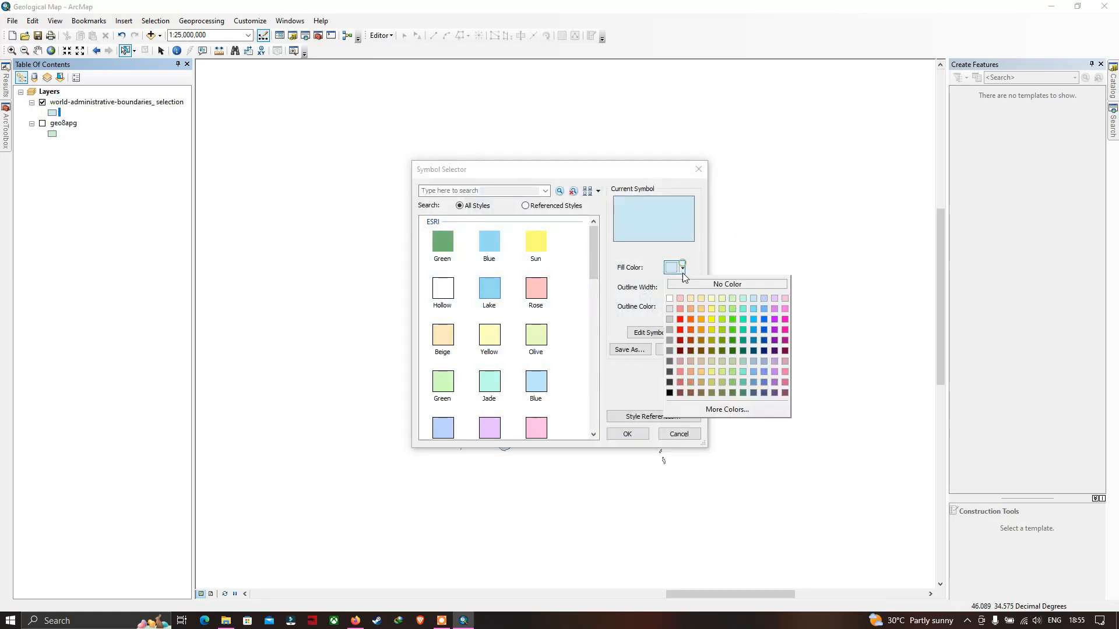
click(711, 320)
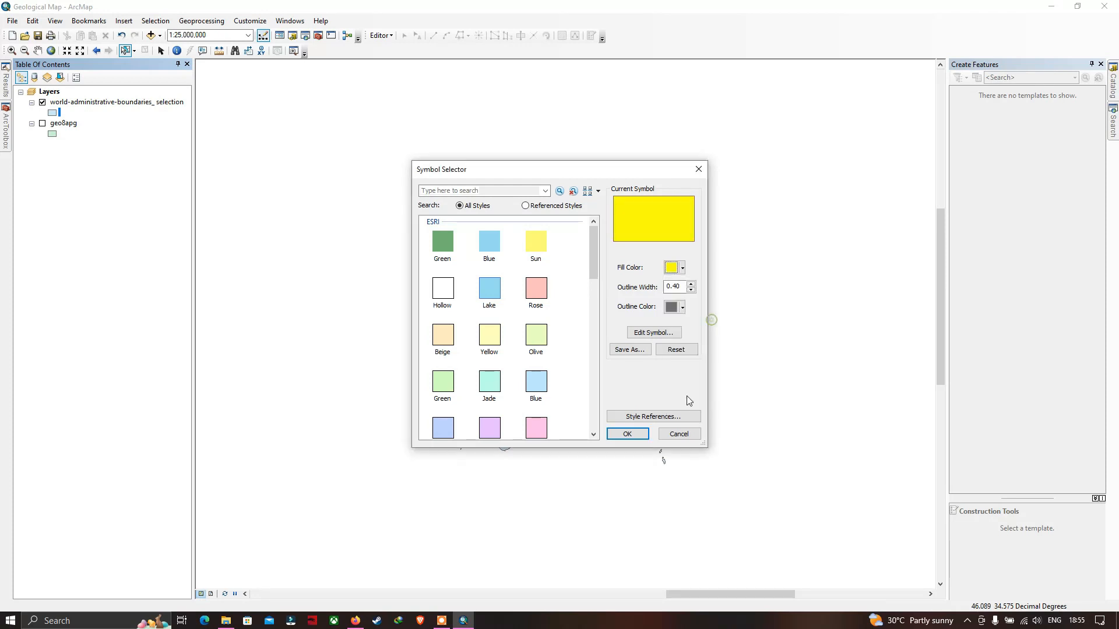
click(626, 434)
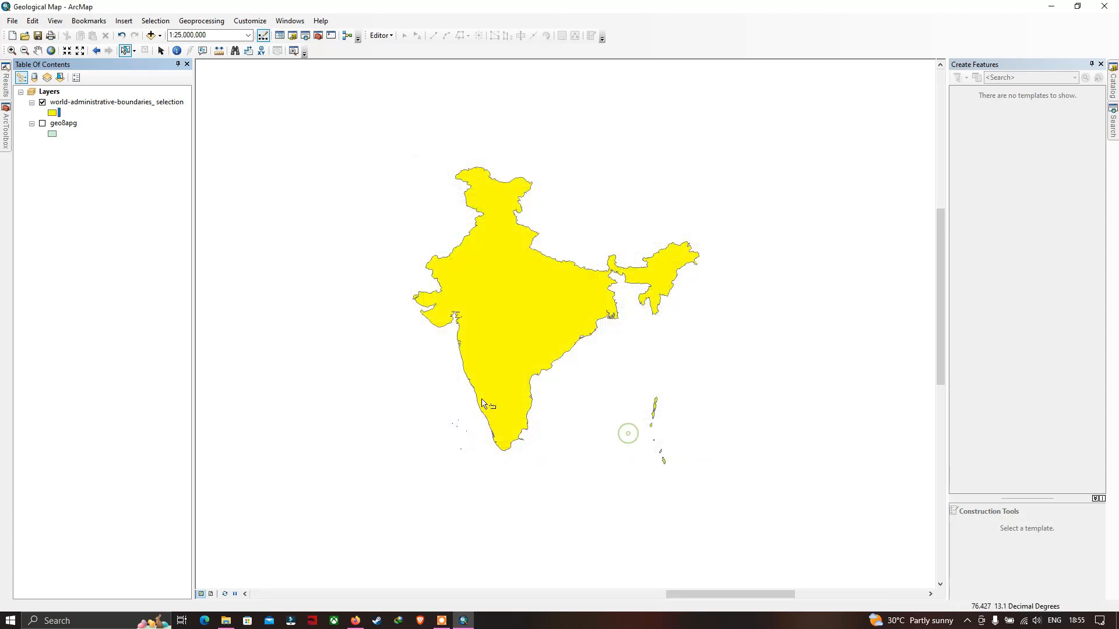
Step: Turn on the geo8apg layer beneath the India boundary, select its offshore polygons and clear that selection
click(43, 124)
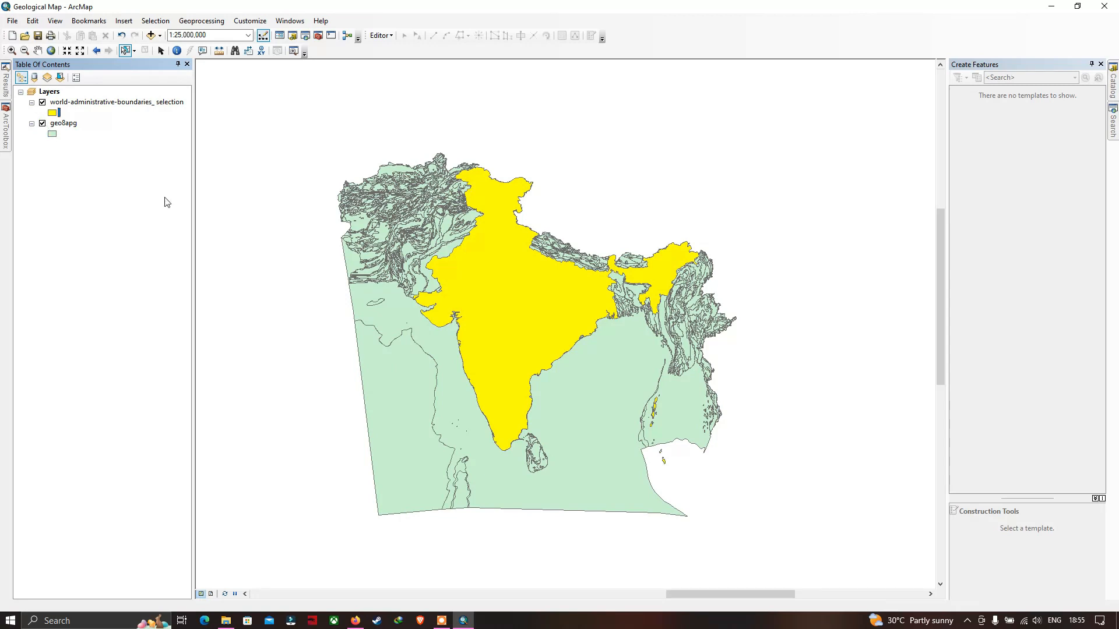
click(420, 350)
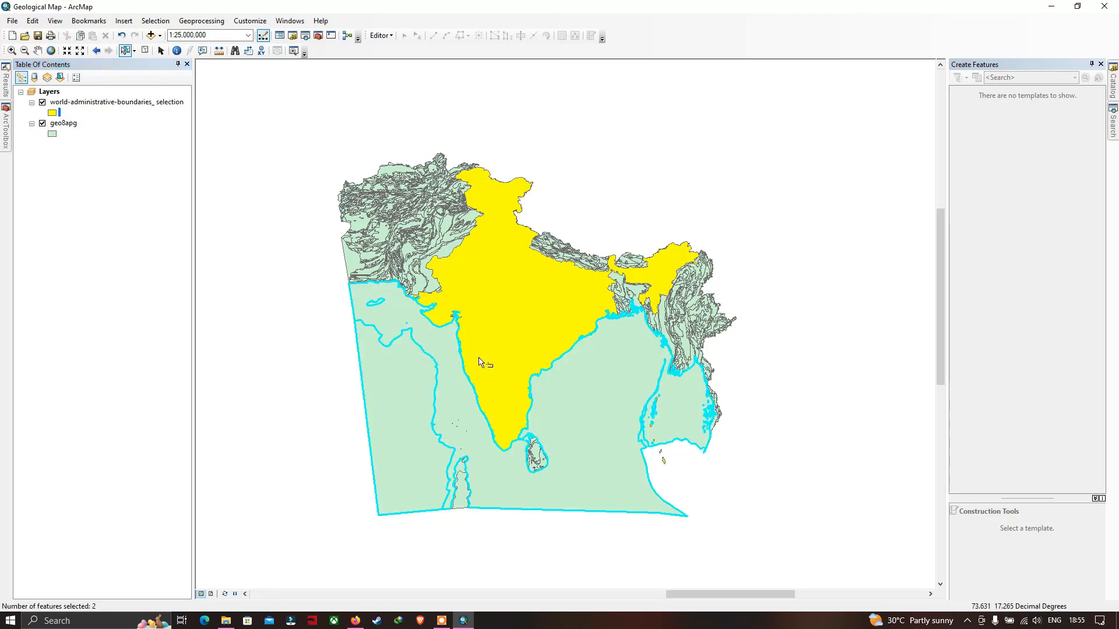
click(145, 50)
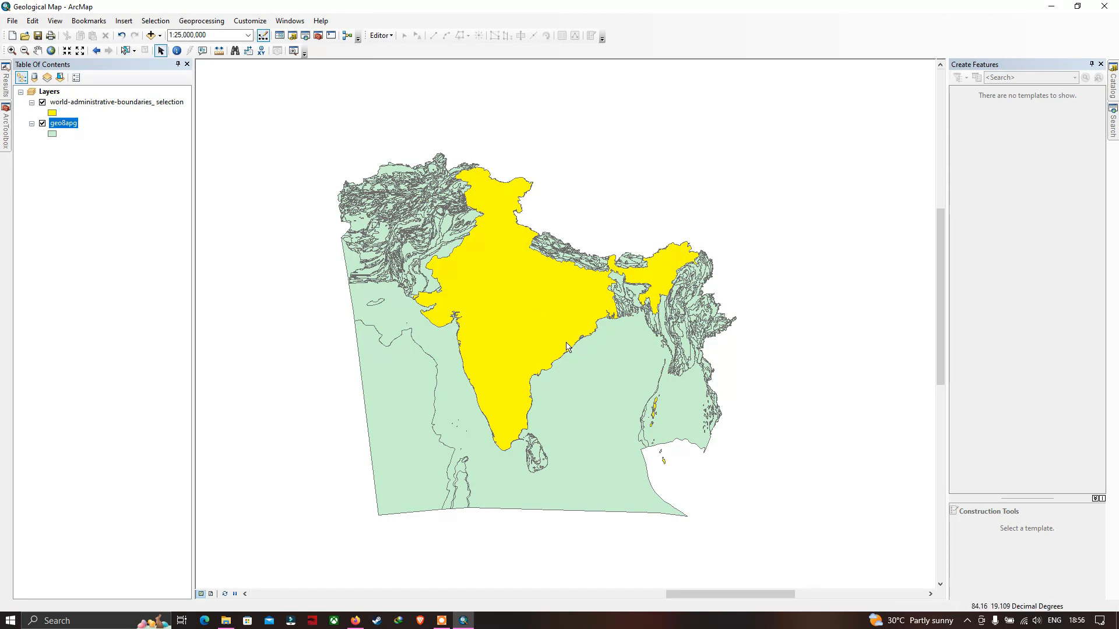
Step: Check the source coordinate systems of the world-administrative-boundaries_ selection and geo8apg layers in their properties
drag(593, 365, 557, 350)
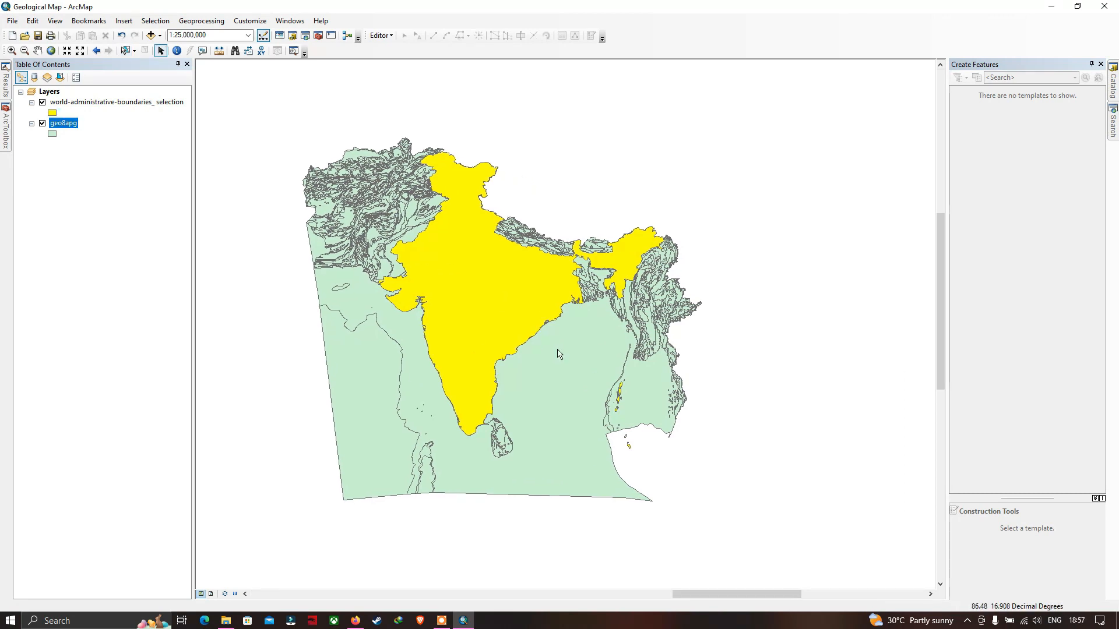
right_click(101, 107)
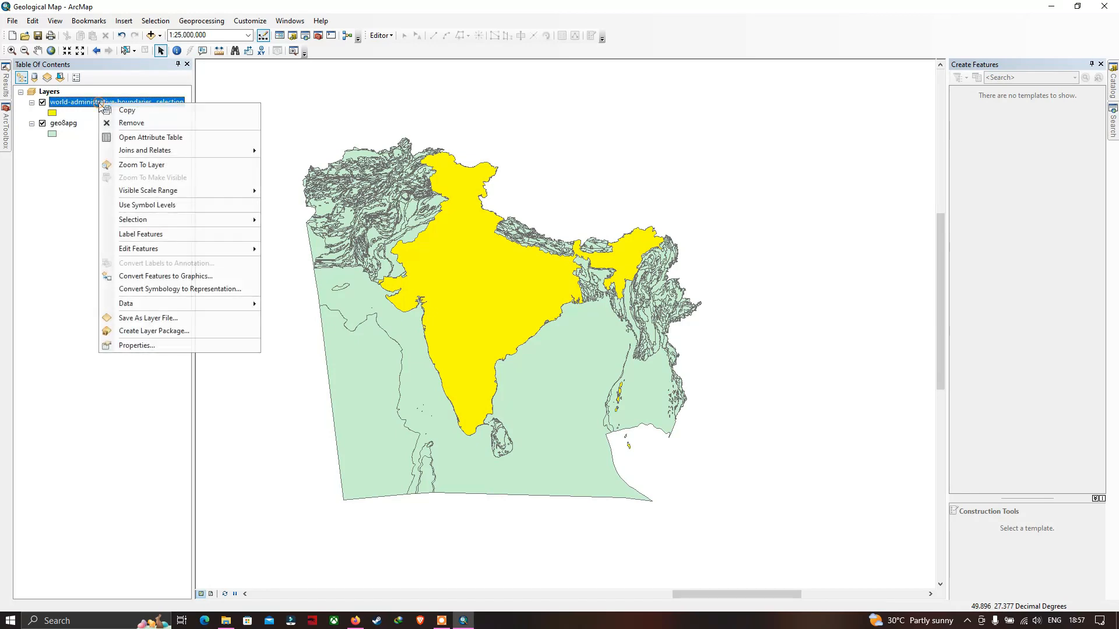
click(141, 344)
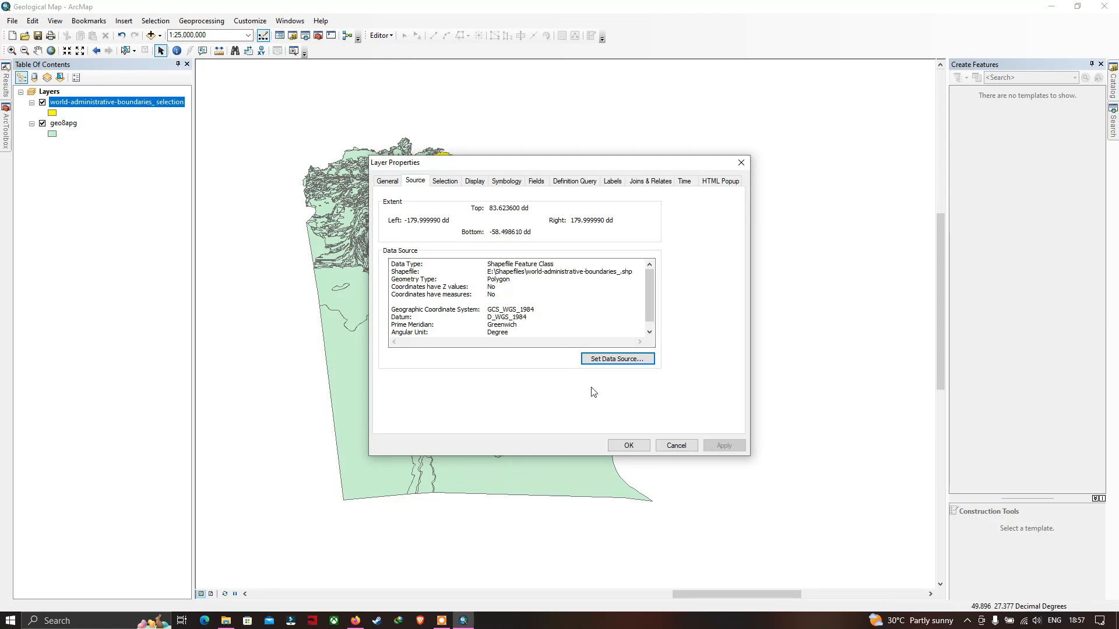
click(676, 446)
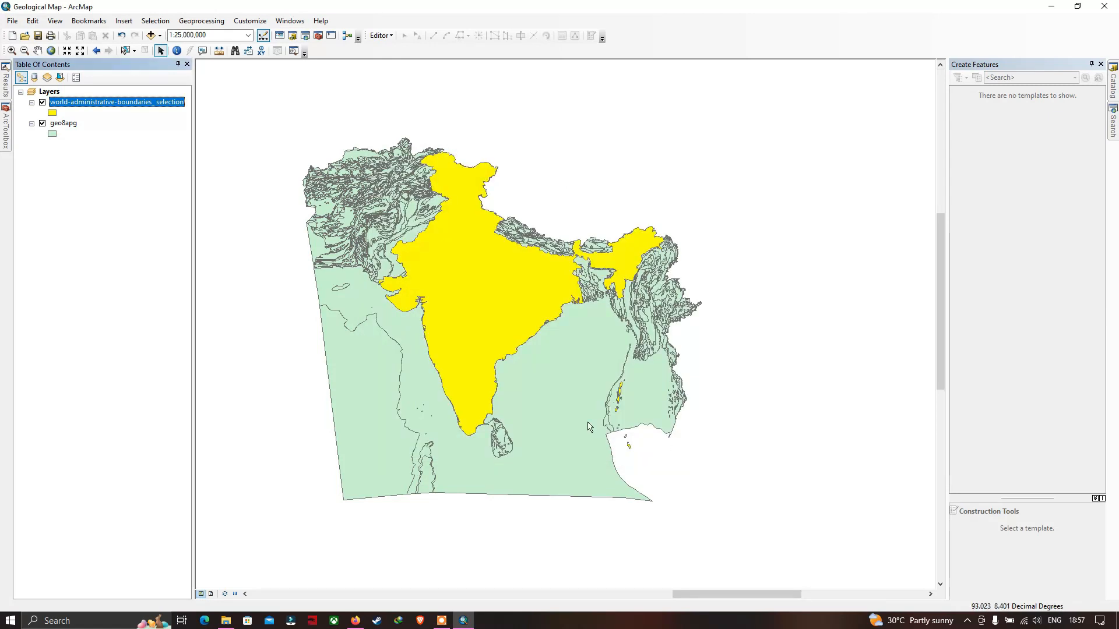
right_click(67, 129)
click(116, 369)
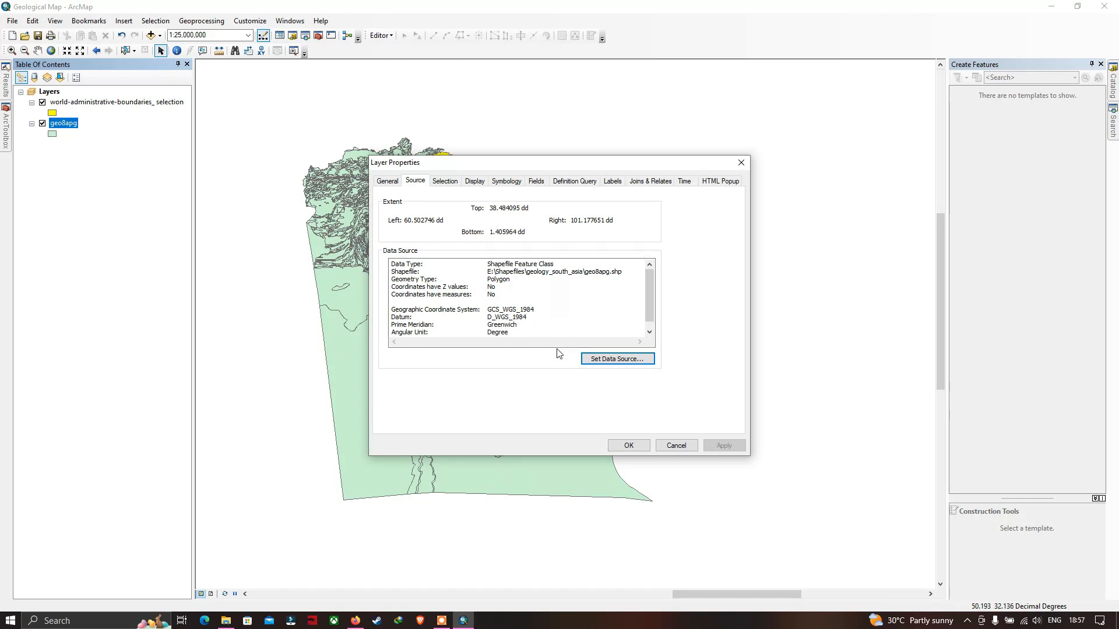
click(676, 446)
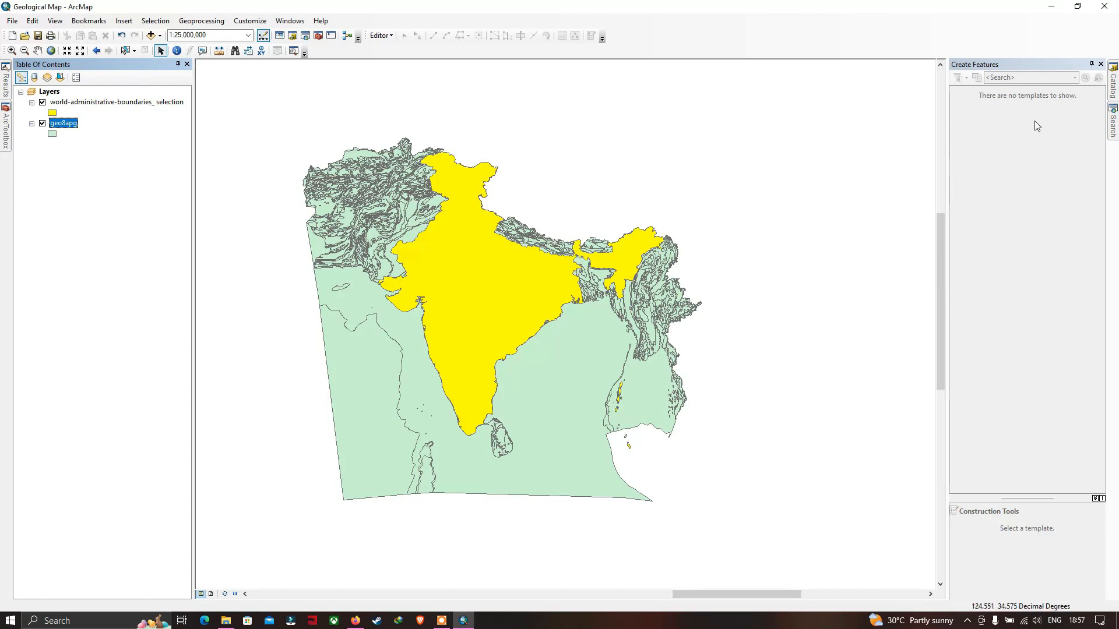
click(1113, 126)
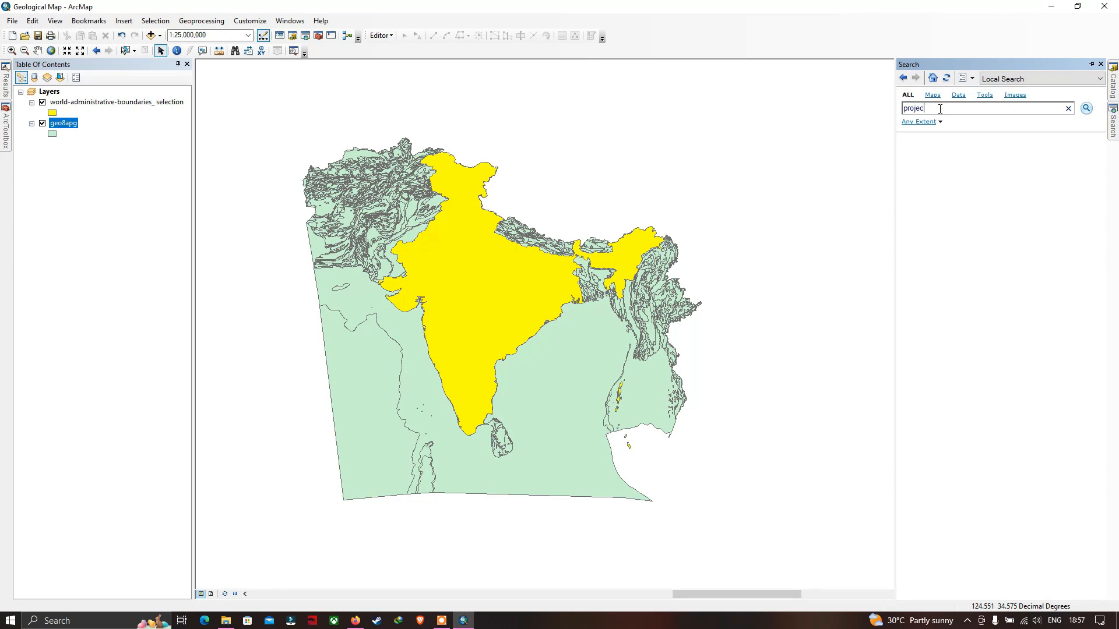
click(1086, 109)
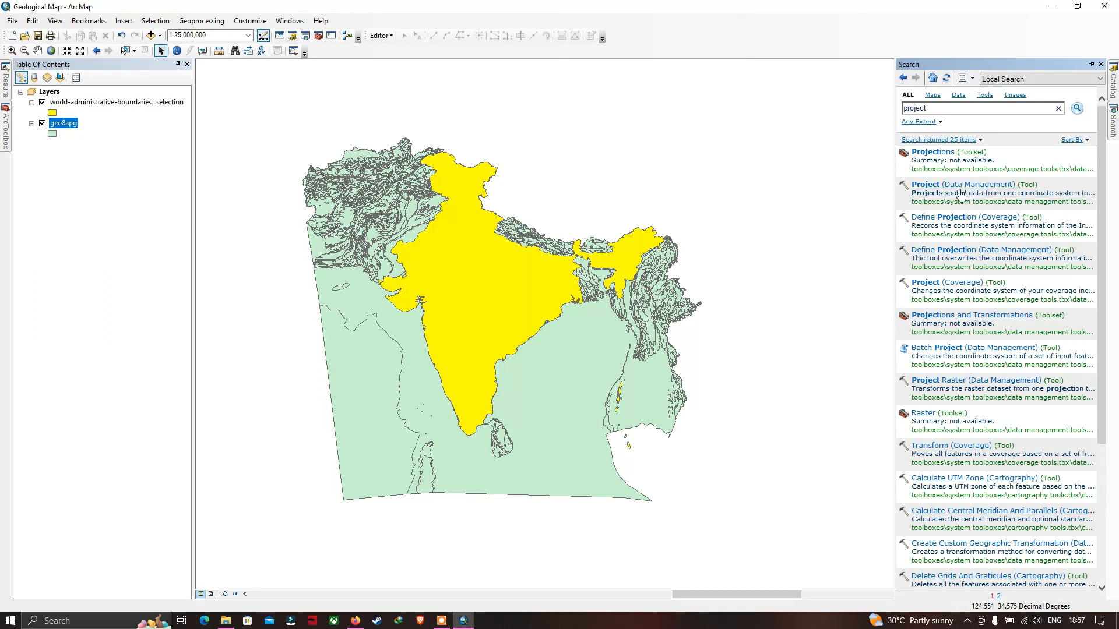
click(989, 186)
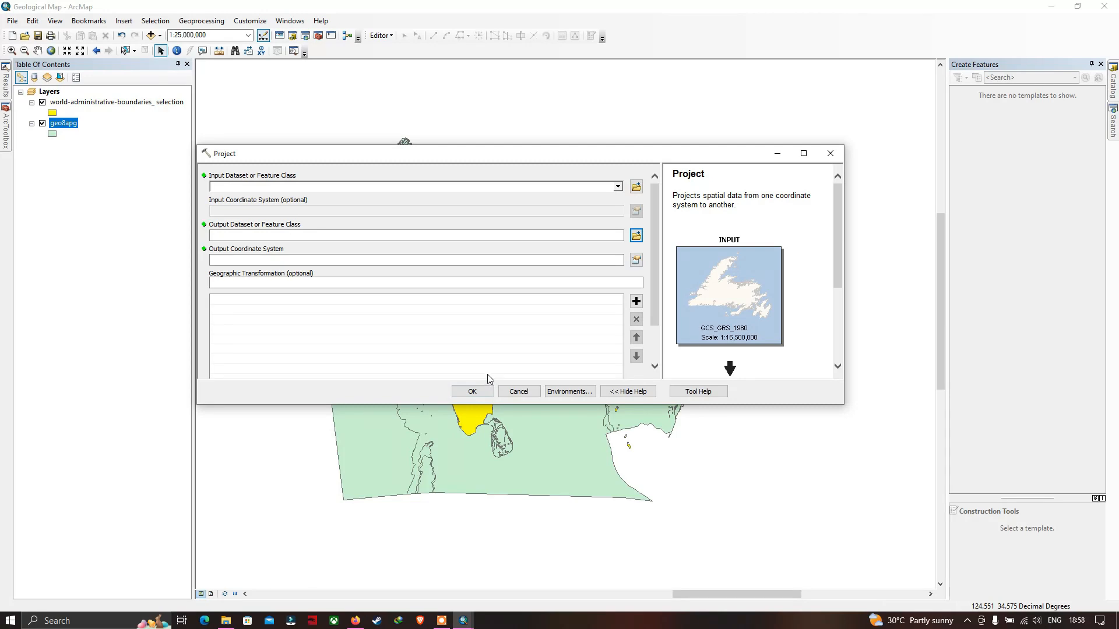
click(518, 391)
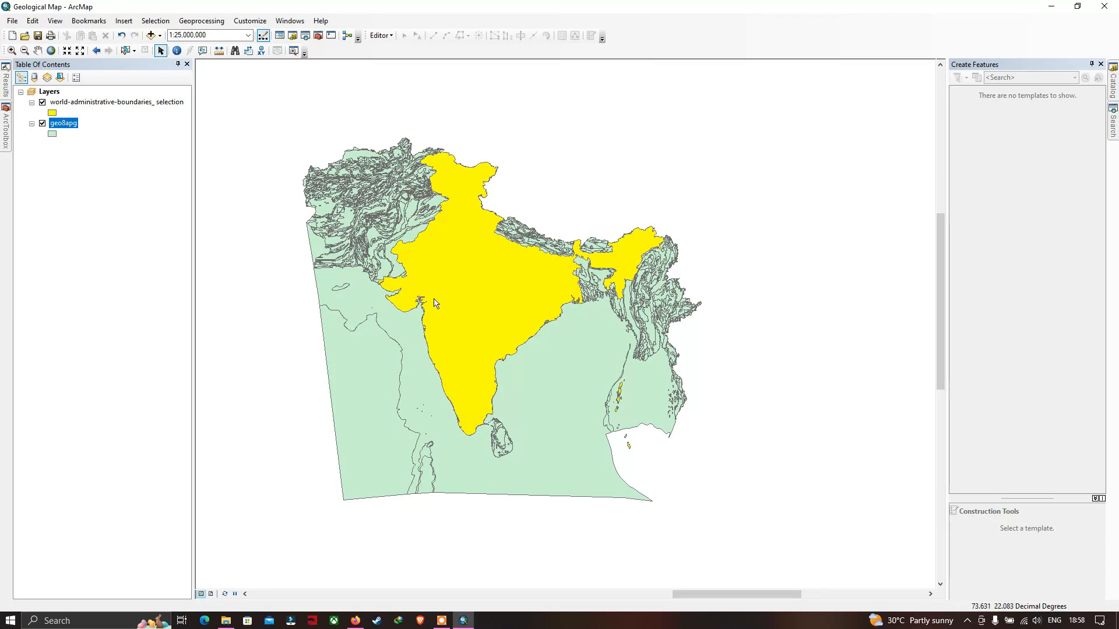
Step: Search for the Intersect geoprocessing tool, open Intersect (Analysis) and review its input and output illustration
drag(467, 296, 479, 287)
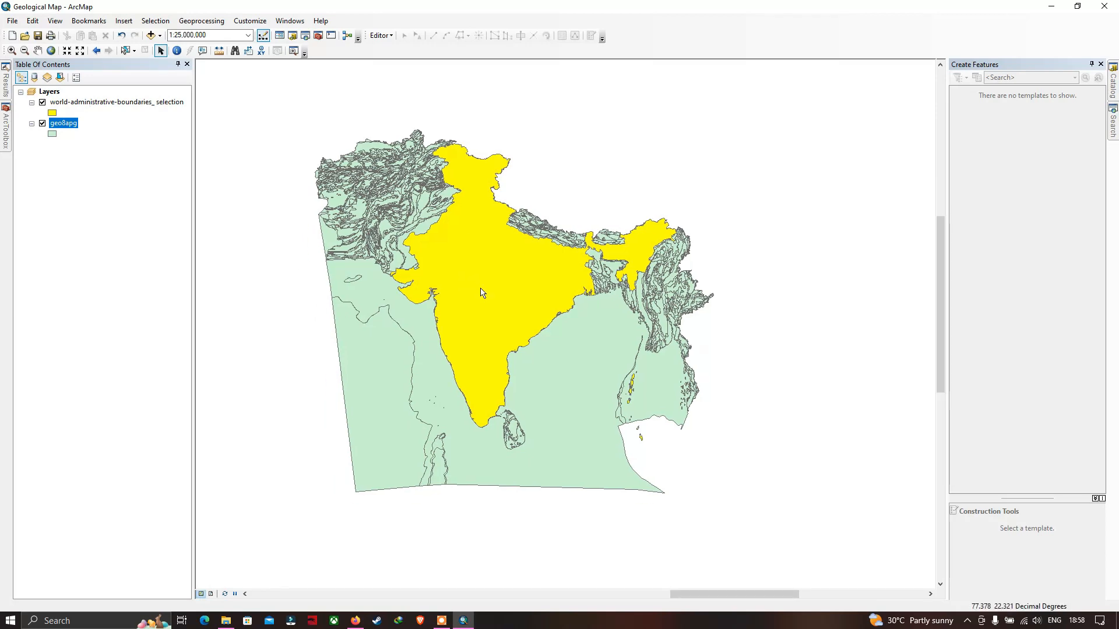
scroll(481, 292, down, 1)
drag(562, 366, 534, 349)
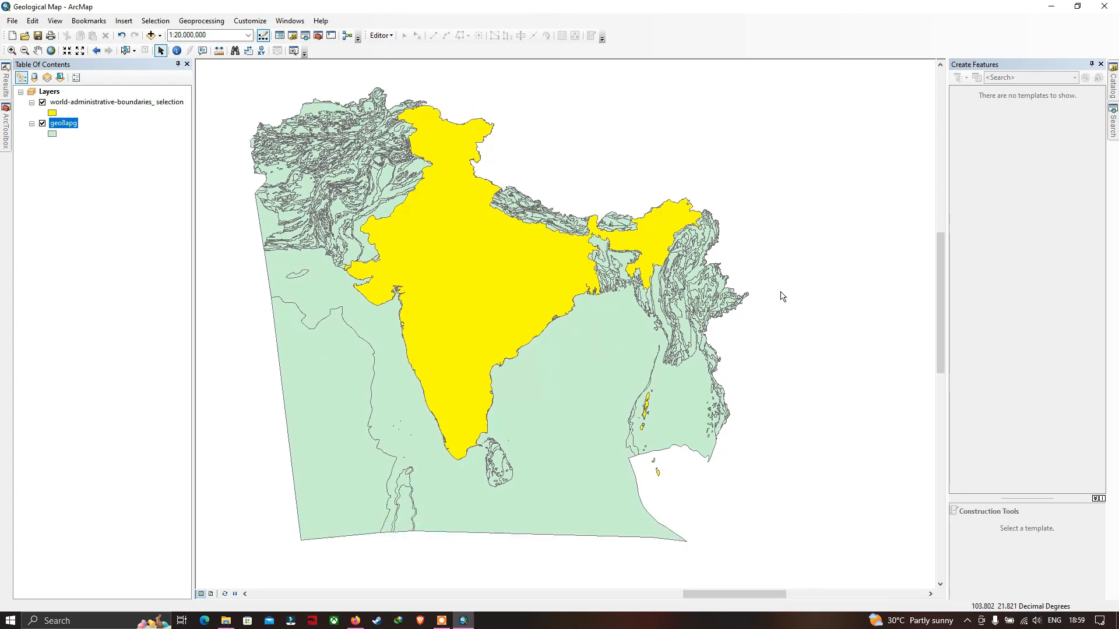
click(1113, 129)
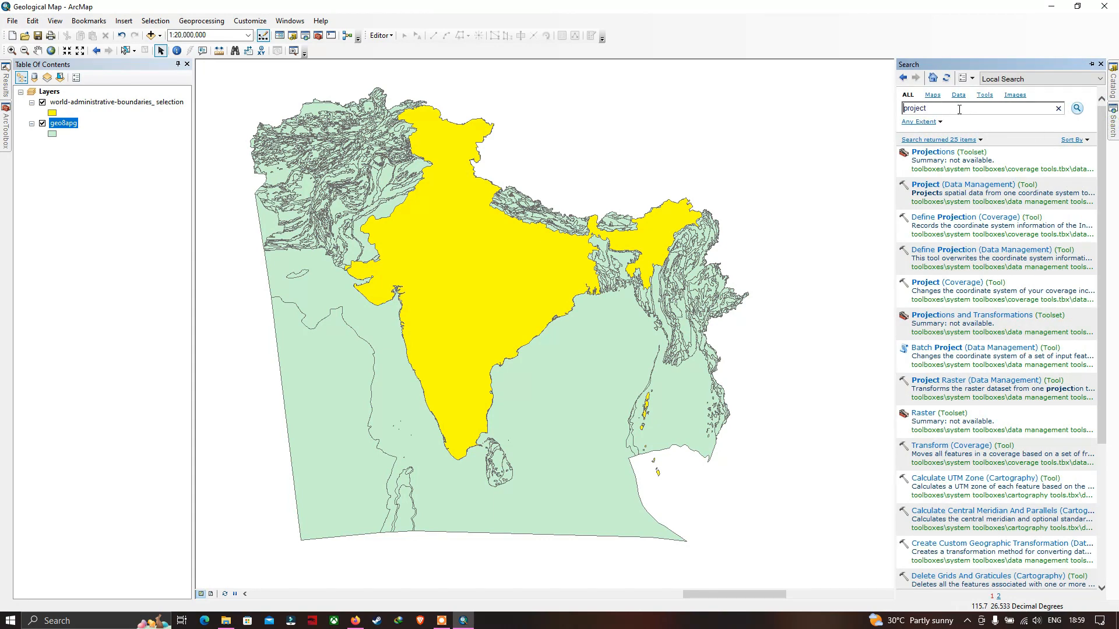
drag(938, 109, 896, 114)
text(Intersect)
click(1077, 110)
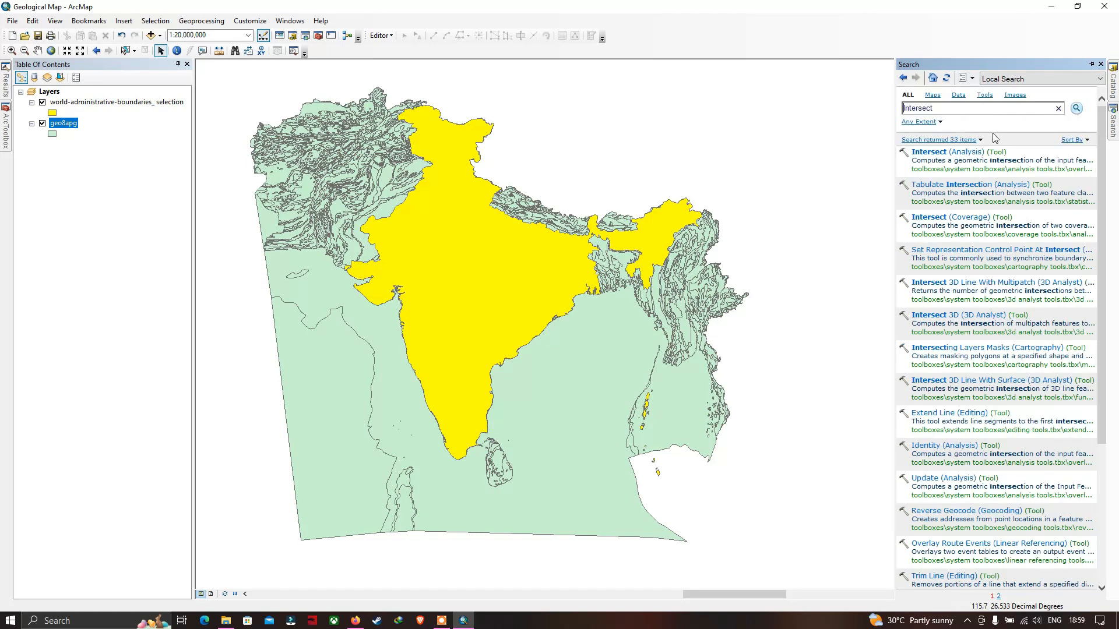
click(958, 157)
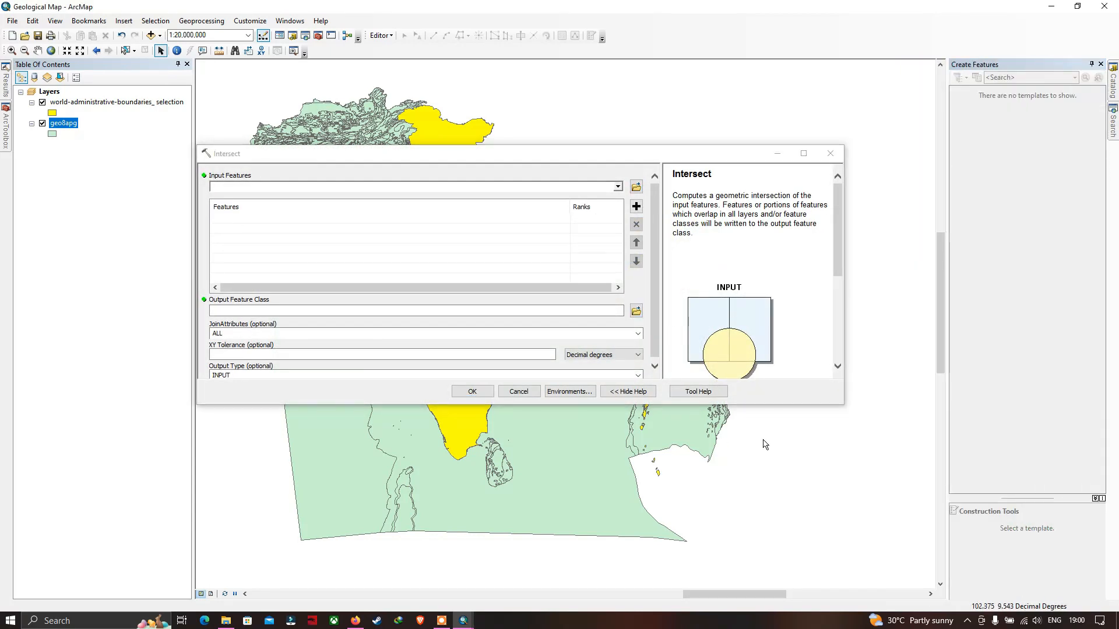
scroll(727, 461, down, 1)
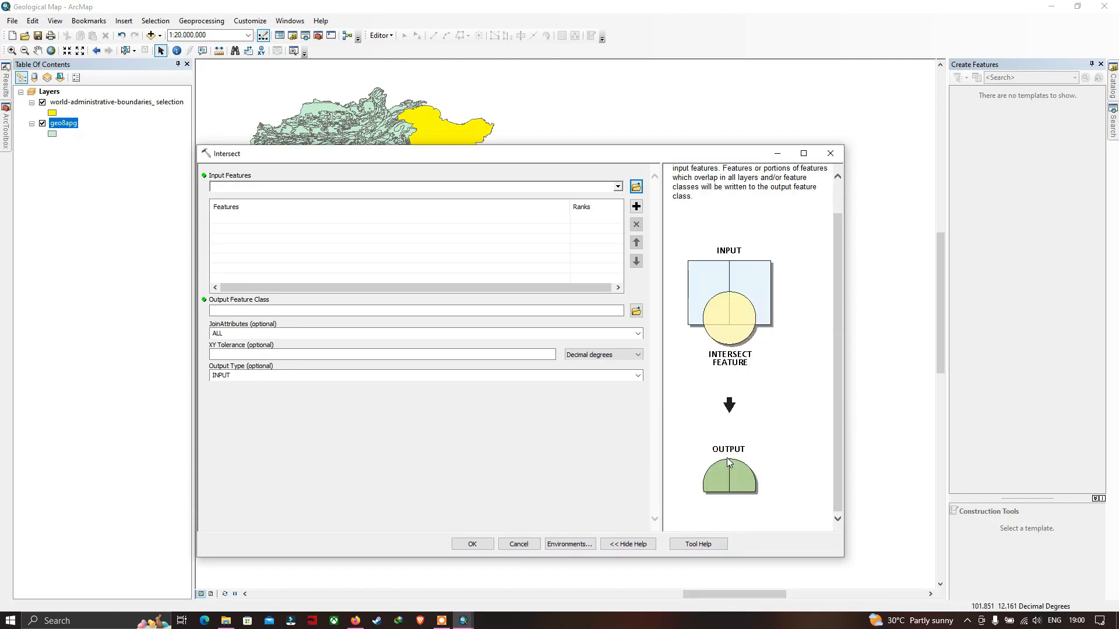
scroll(728, 462, up, 1)
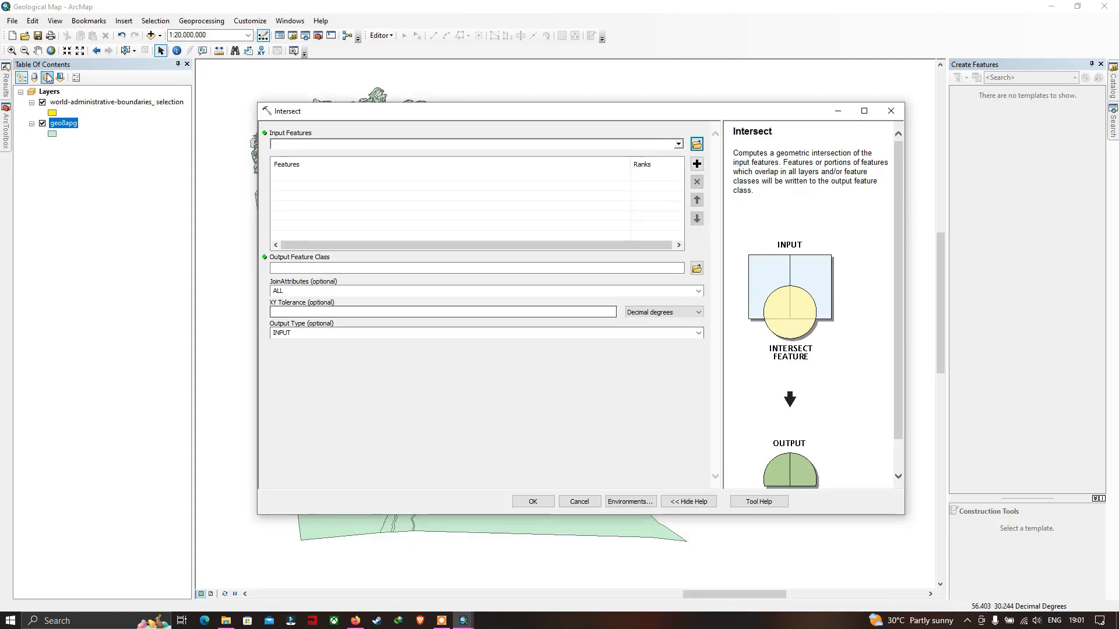
Step: Intersect the world-administrative-boundaries_ selection layer with geo8apg and save the output as E:\scarp\Geology_india.shp
click(92, 104)
drag(91, 103, 300, 142)
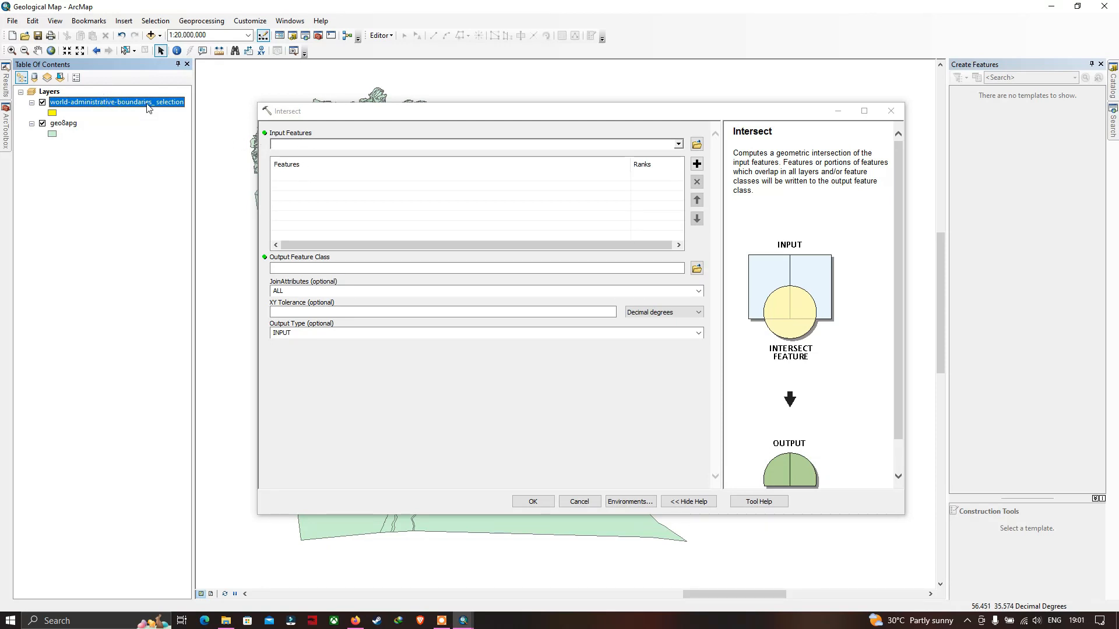
drag(148, 108, 343, 174)
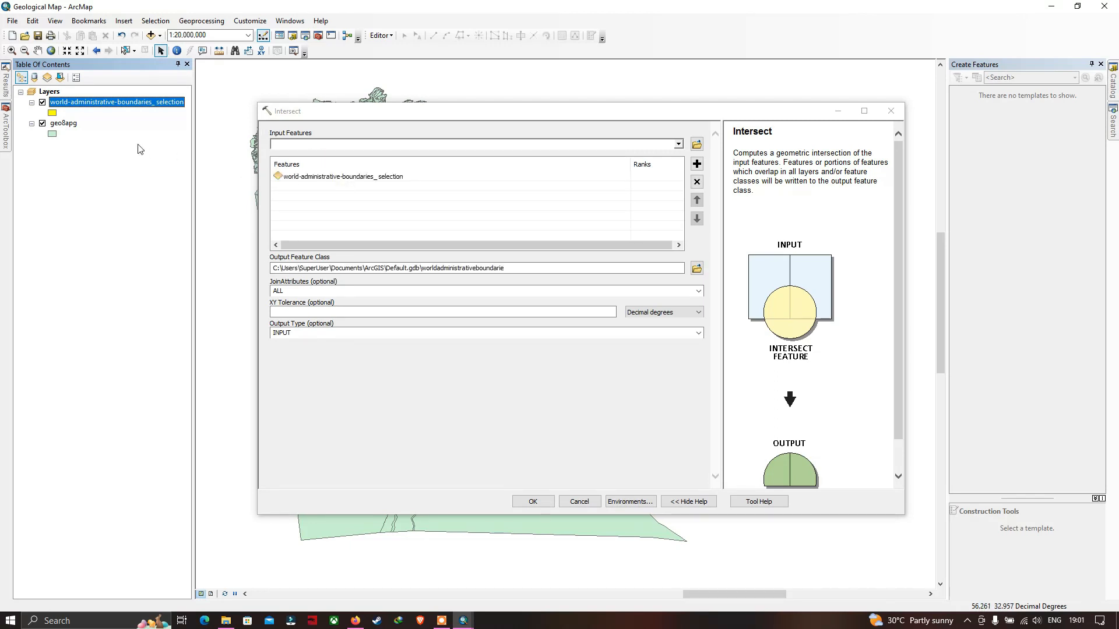
drag(64, 126, 389, 194)
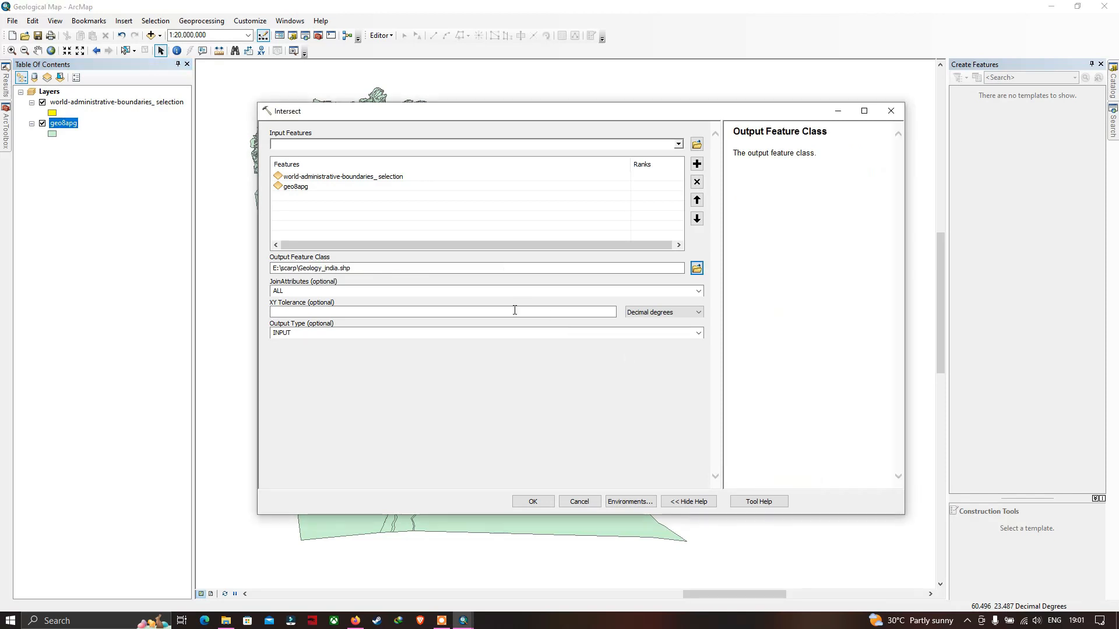
click(532, 502)
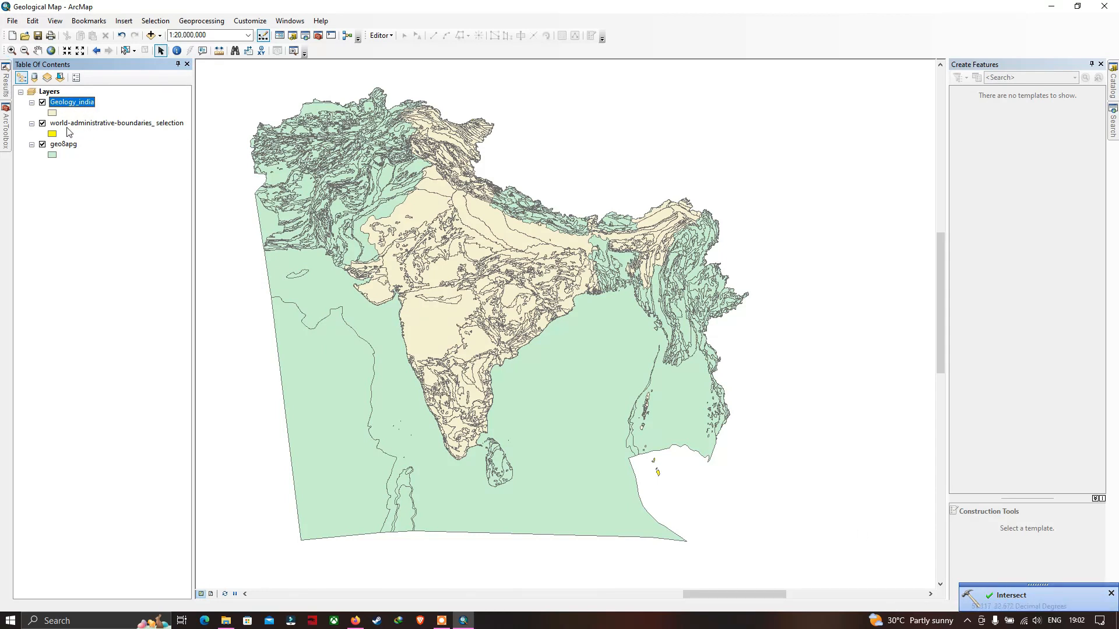
Step: Hide the world-administrative-boundaries_ selection and geo8apg layers to view only the Geology_india layer
click(42, 123)
click(42, 144)
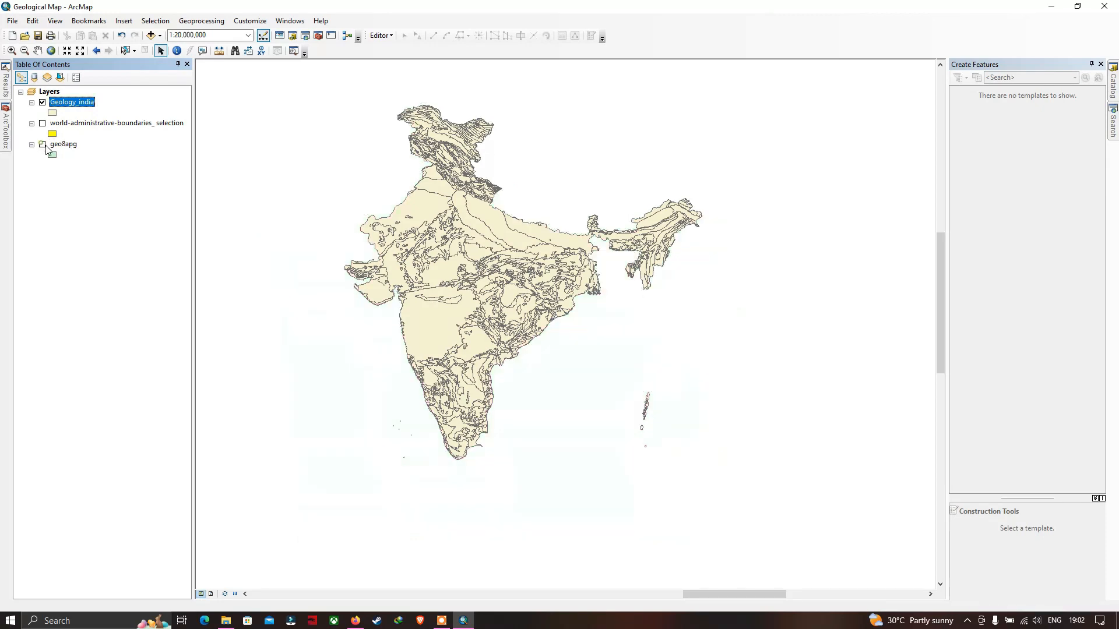
drag(495, 243, 502, 280)
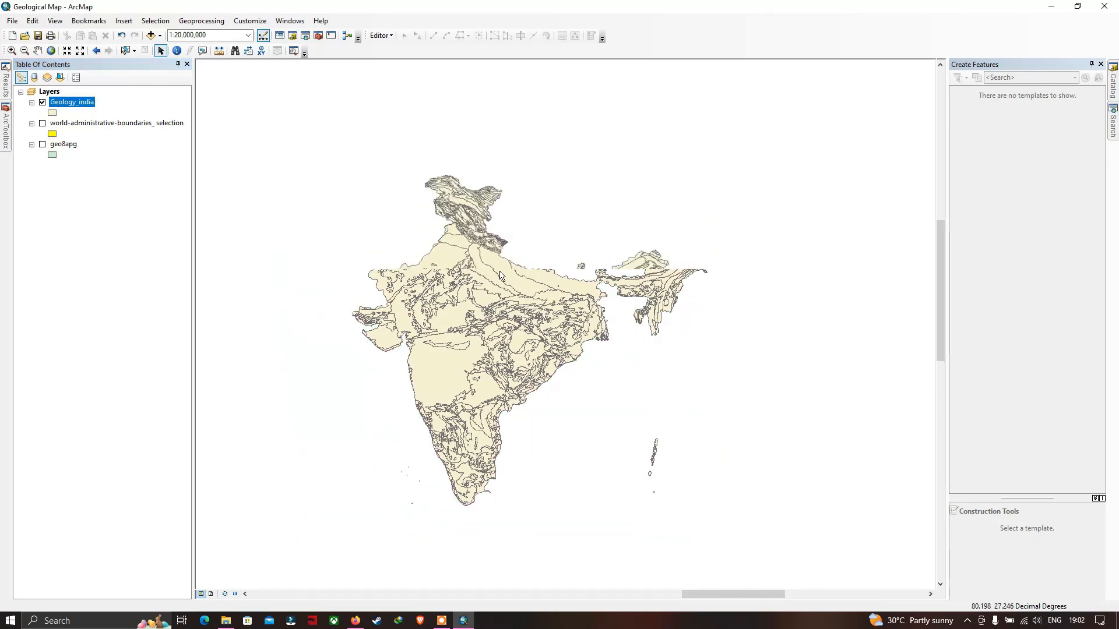
scroll(500, 275, up, 2)
scroll(469, 324, down, 1)
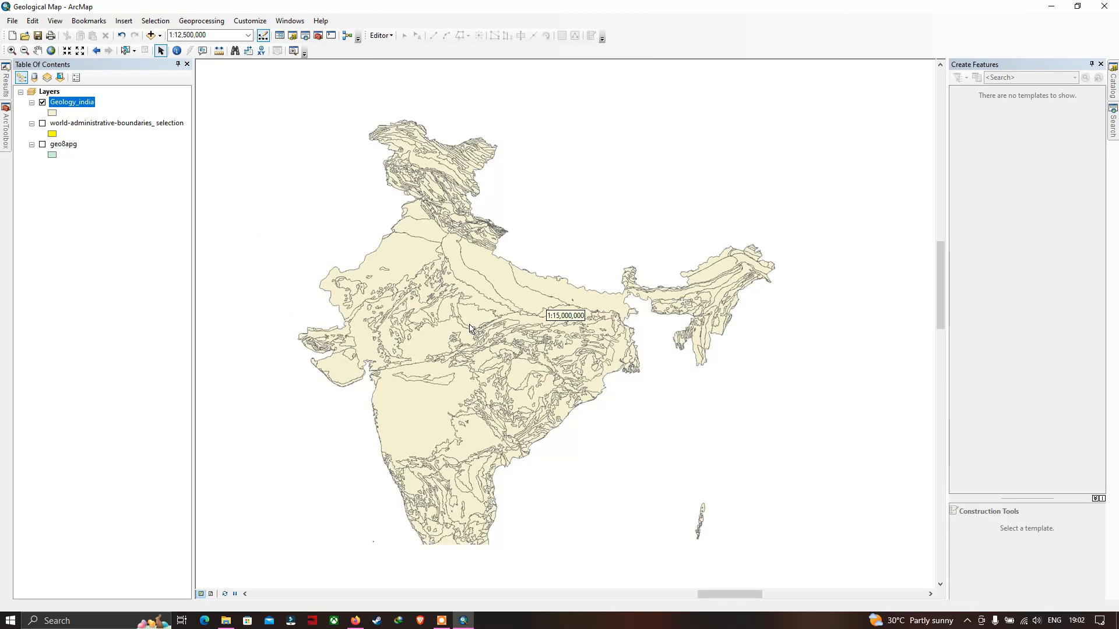
drag(464, 362, 485, 330)
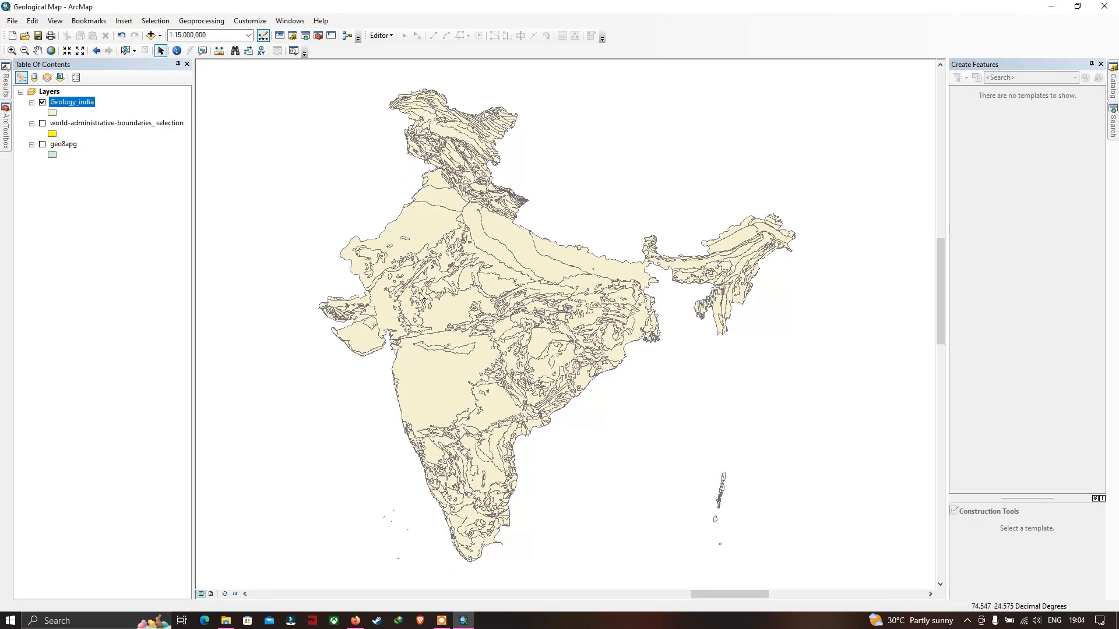
Step: Open the Geology_india attribute table, review its fields through to the GLG column, and close it
drag(489, 283, 471, 274)
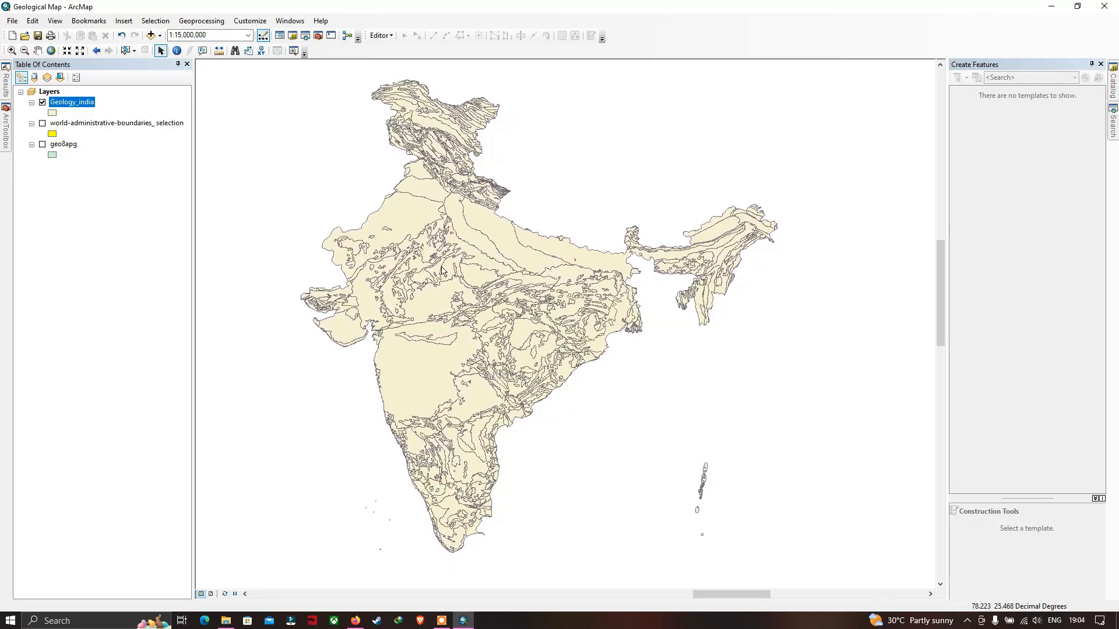
right_click(81, 109)
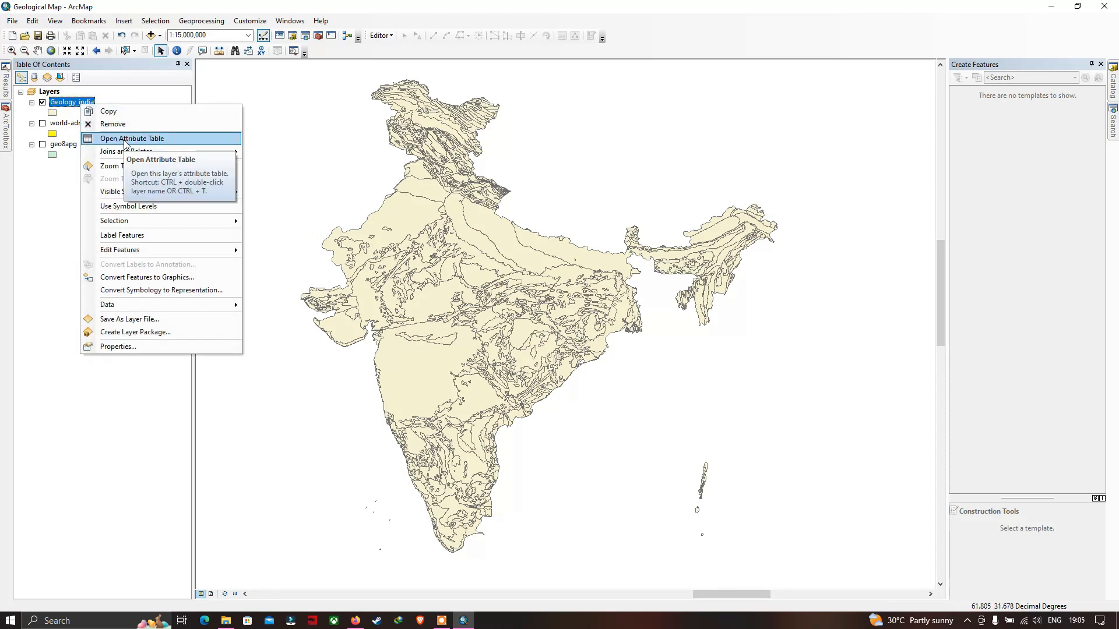
click(124, 140)
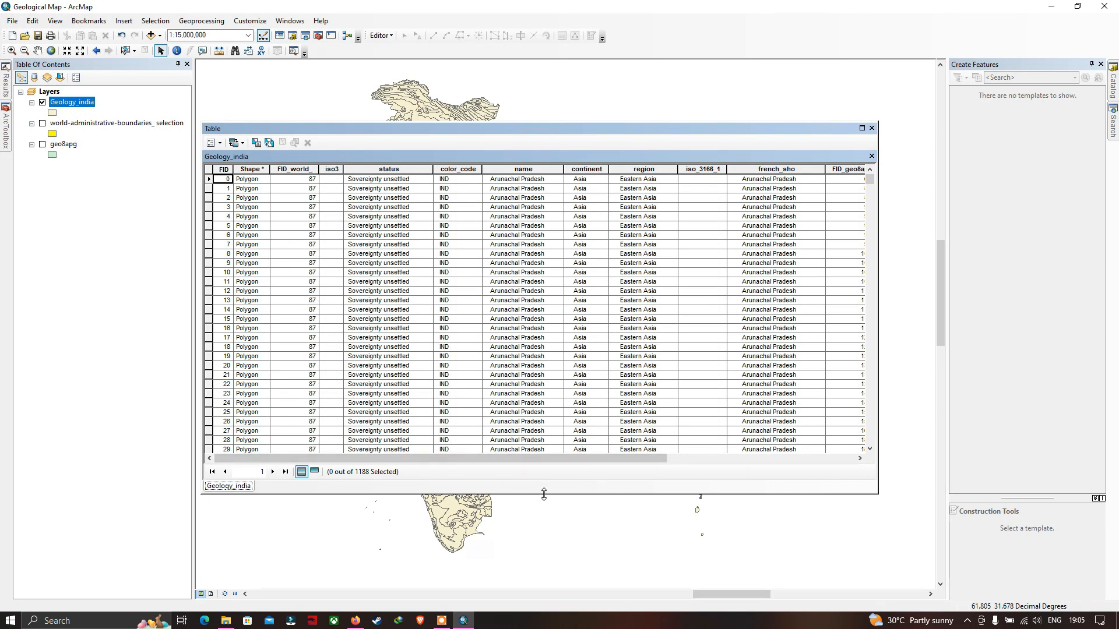
drag(544, 494, 777, 464)
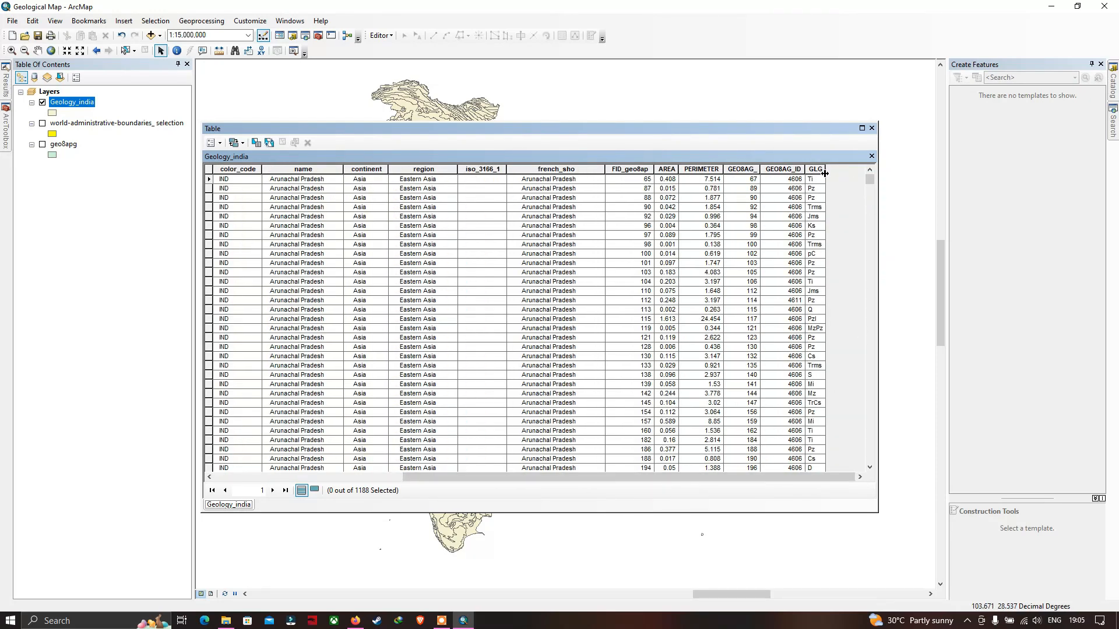
drag(826, 128, 842, 156)
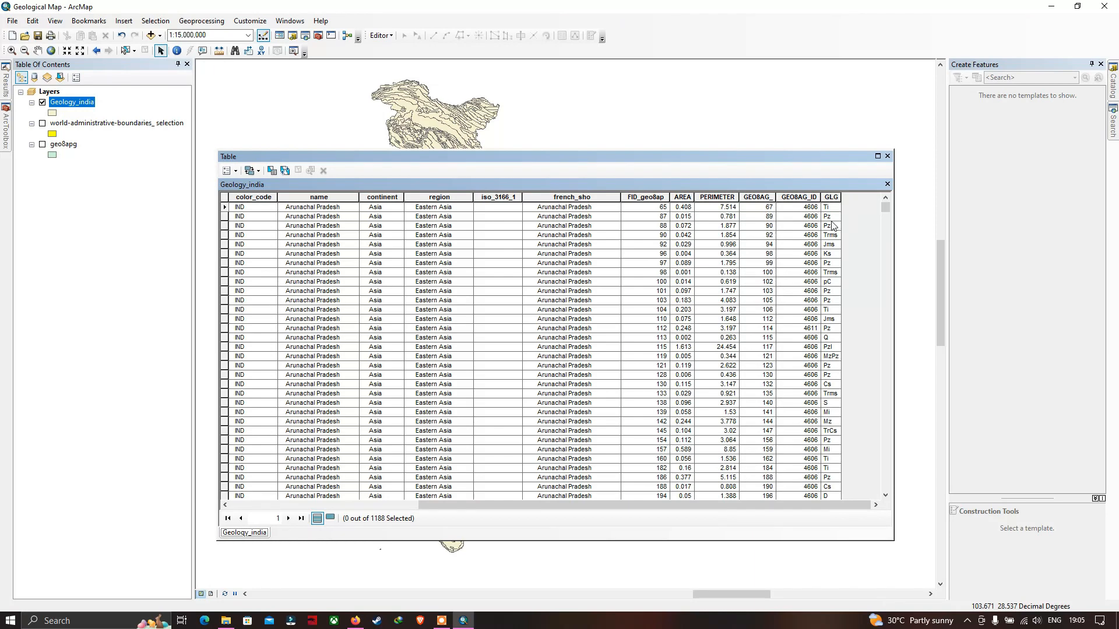
click(886, 156)
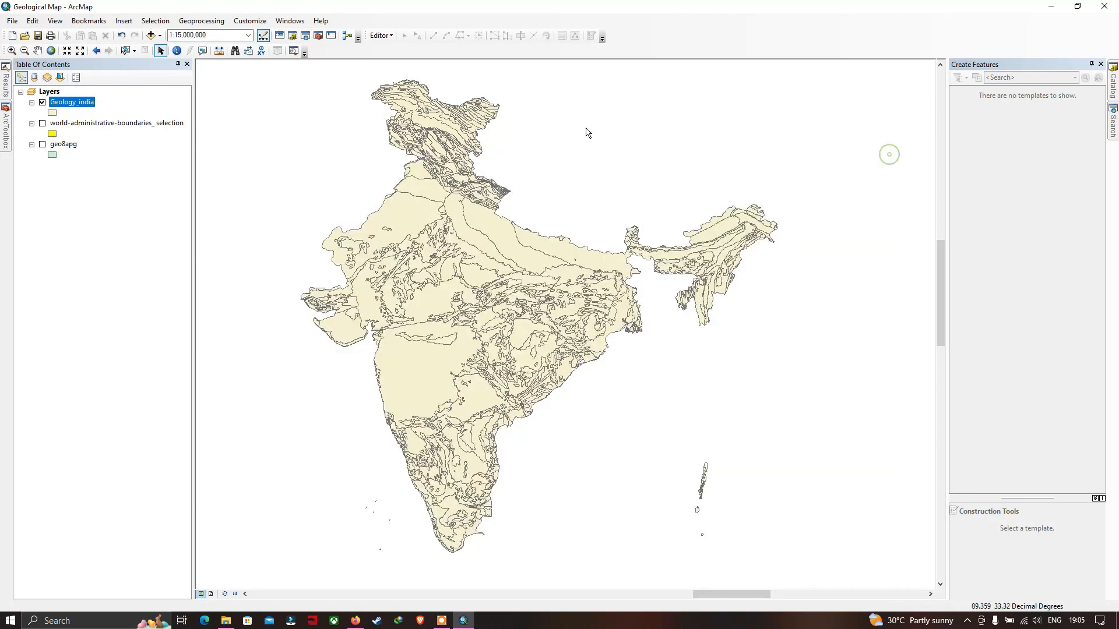
Step: Set up the Dissolve tool with Geology_india as the input features and GLG as the dissolve field
click(196, 26)
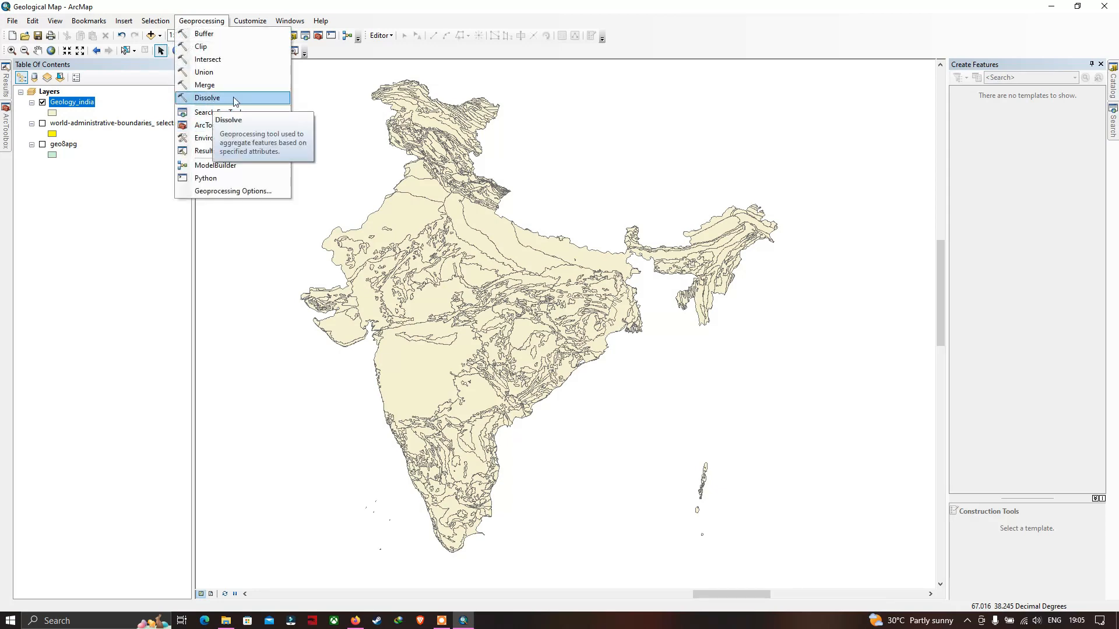
click(208, 98)
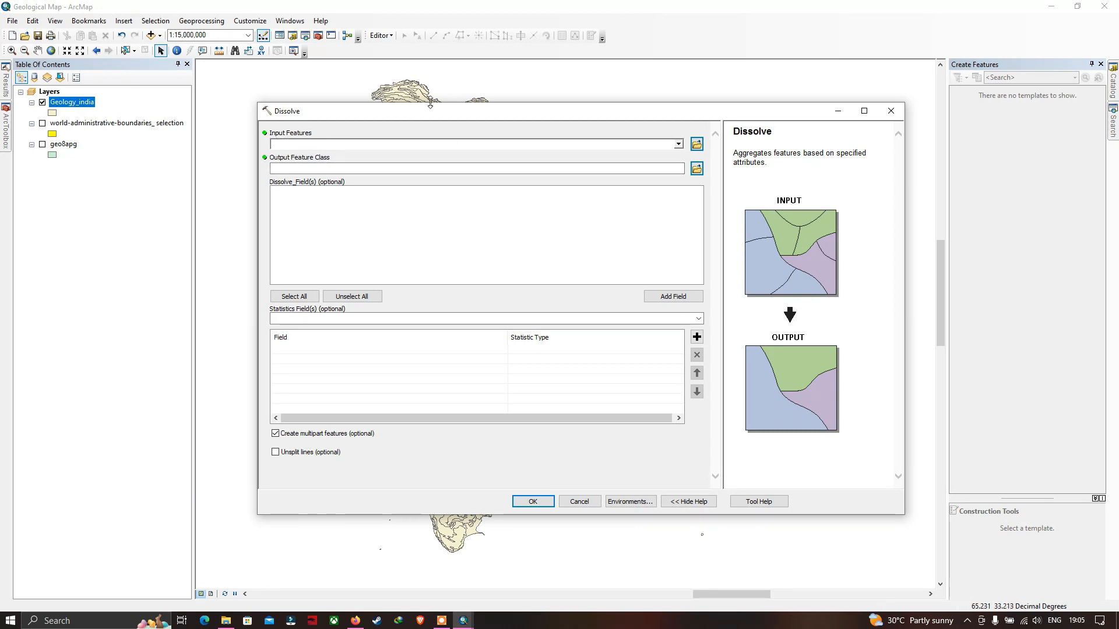
drag(444, 115, 401, 115)
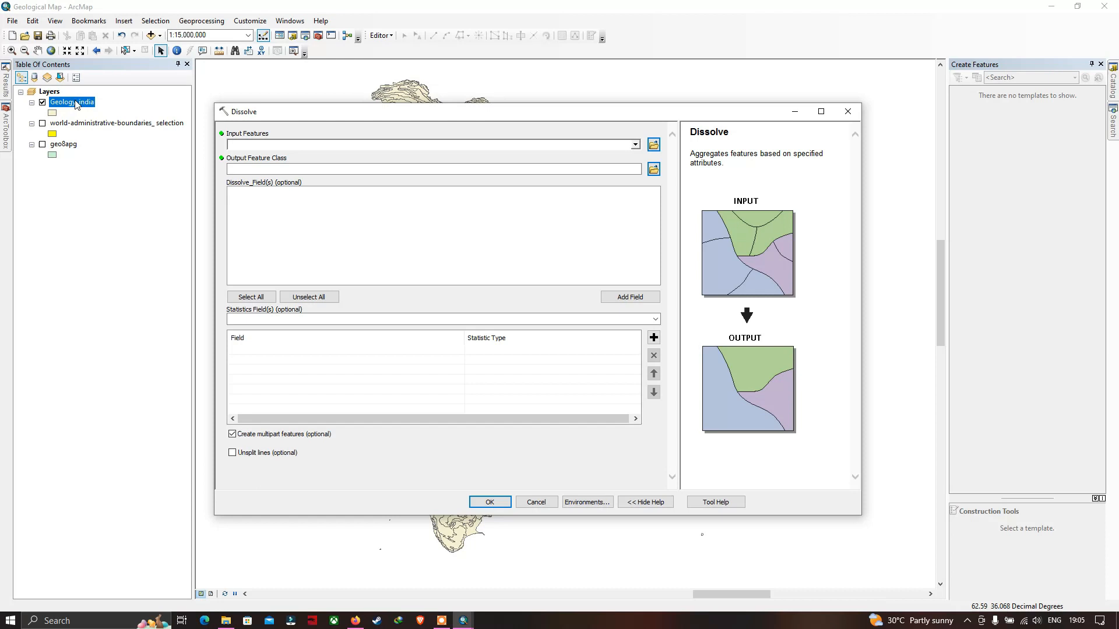
drag(75, 105, 279, 143)
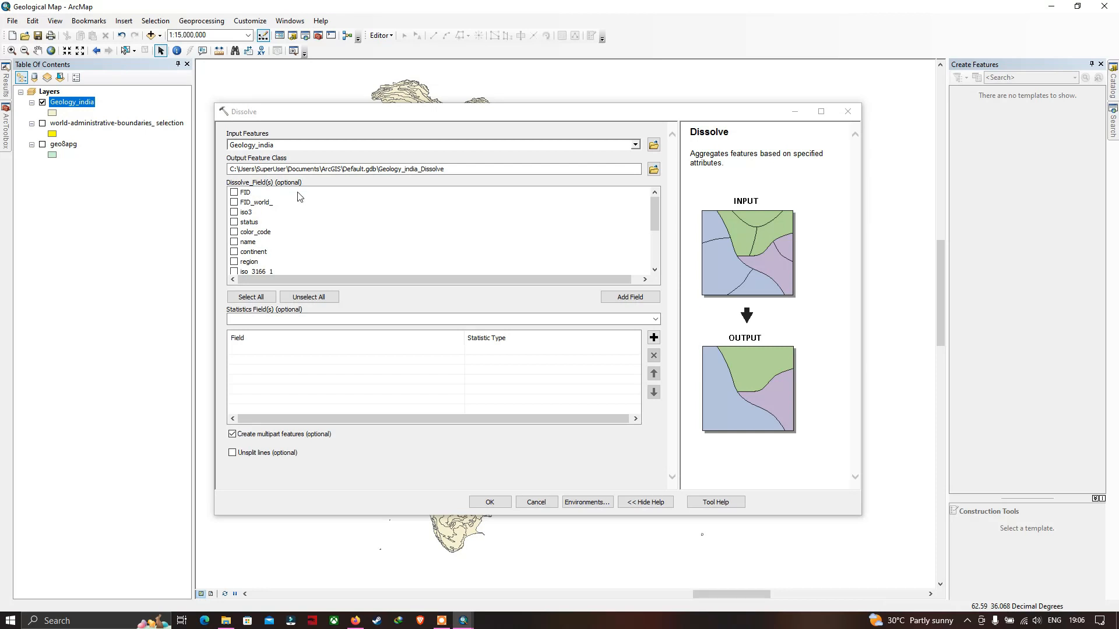
scroll(264, 245, down, 3)
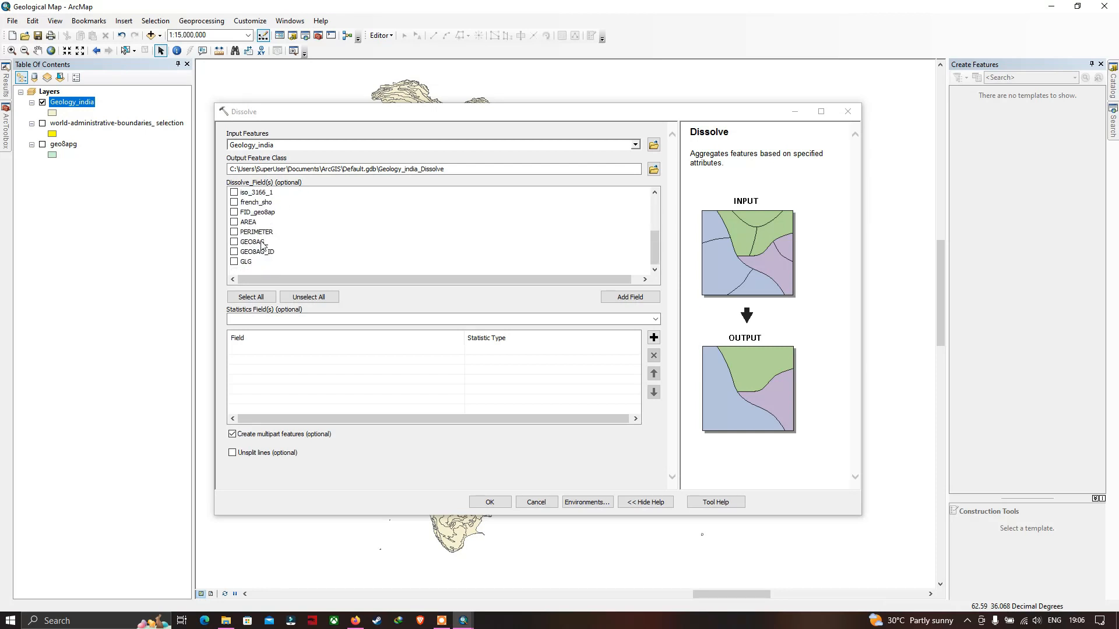
click(234, 262)
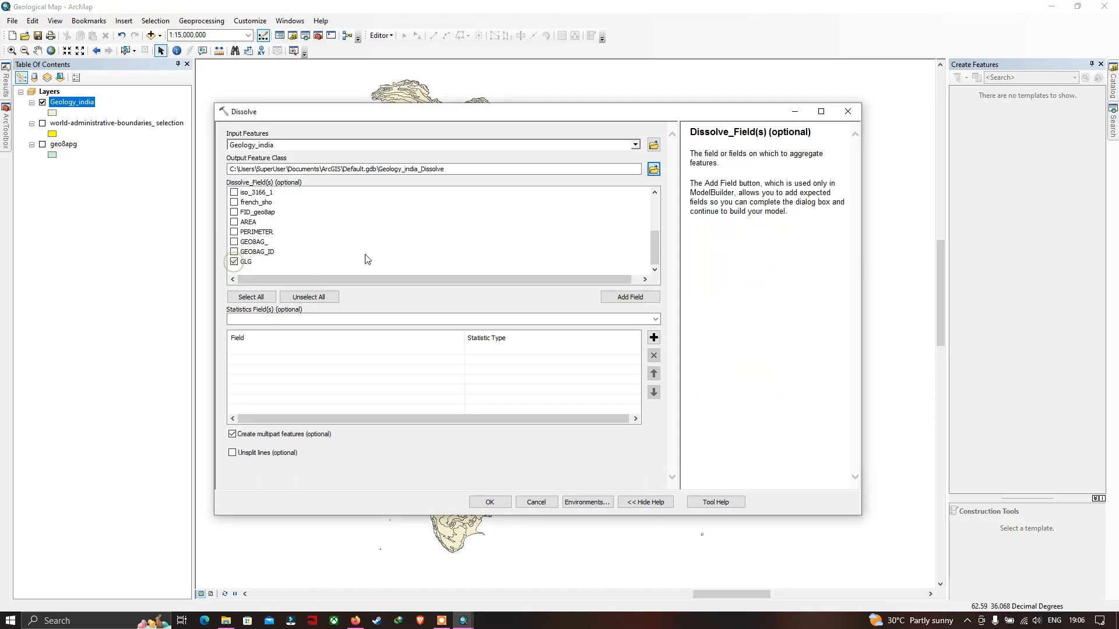
Step: Save the Dissolve output as Geology_india_dissolve in the scarp folder and run the tool
click(653, 170)
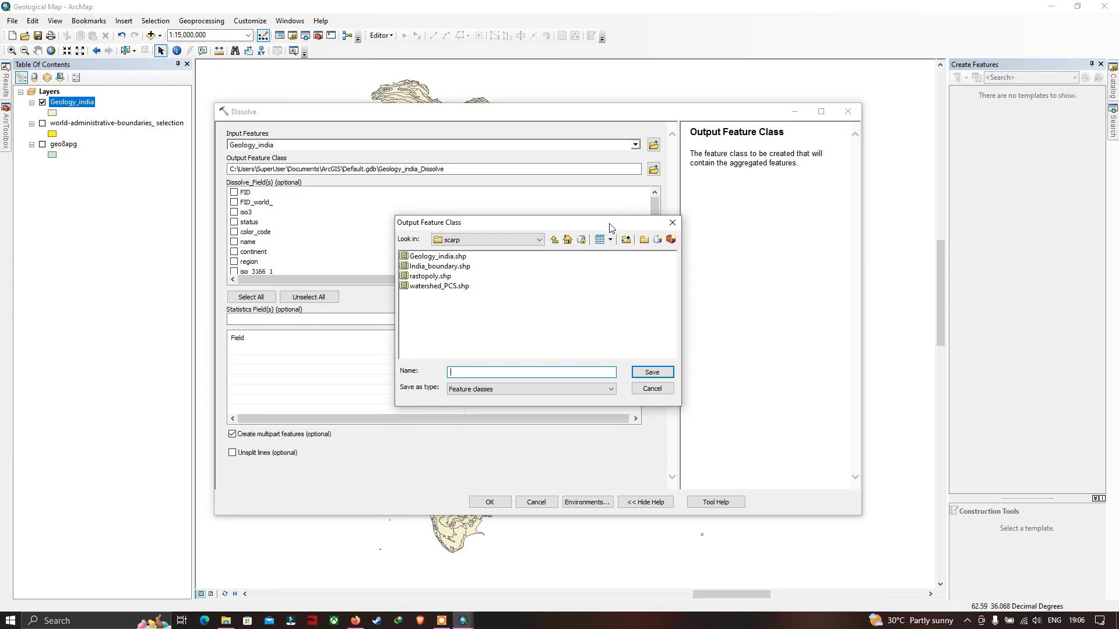
text(Geology_india_dissolve)
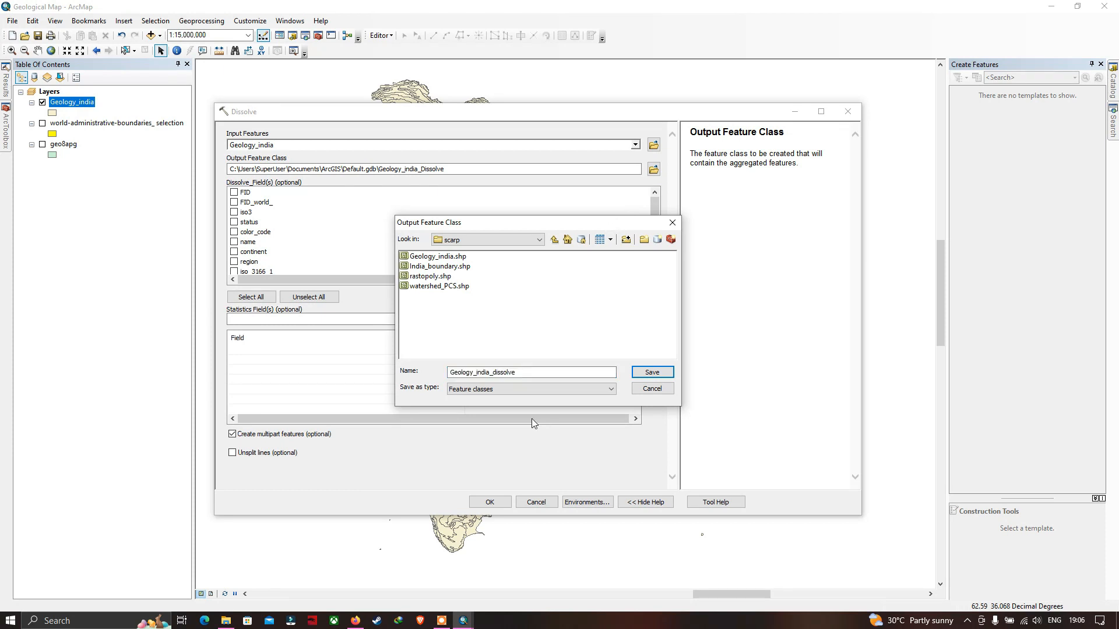
click(652, 373)
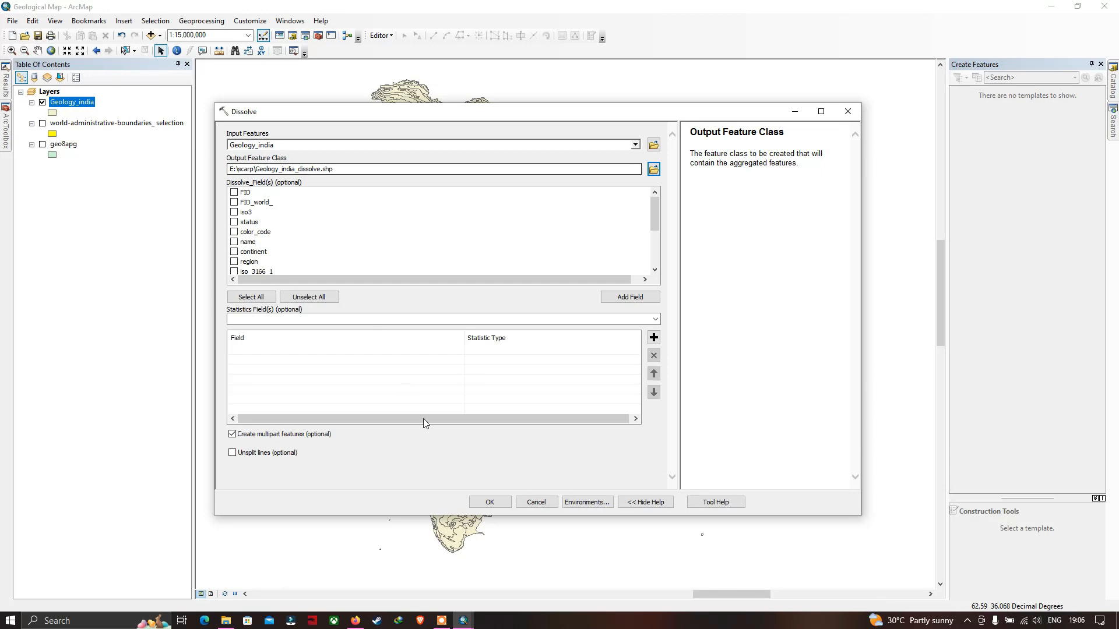
click(490, 502)
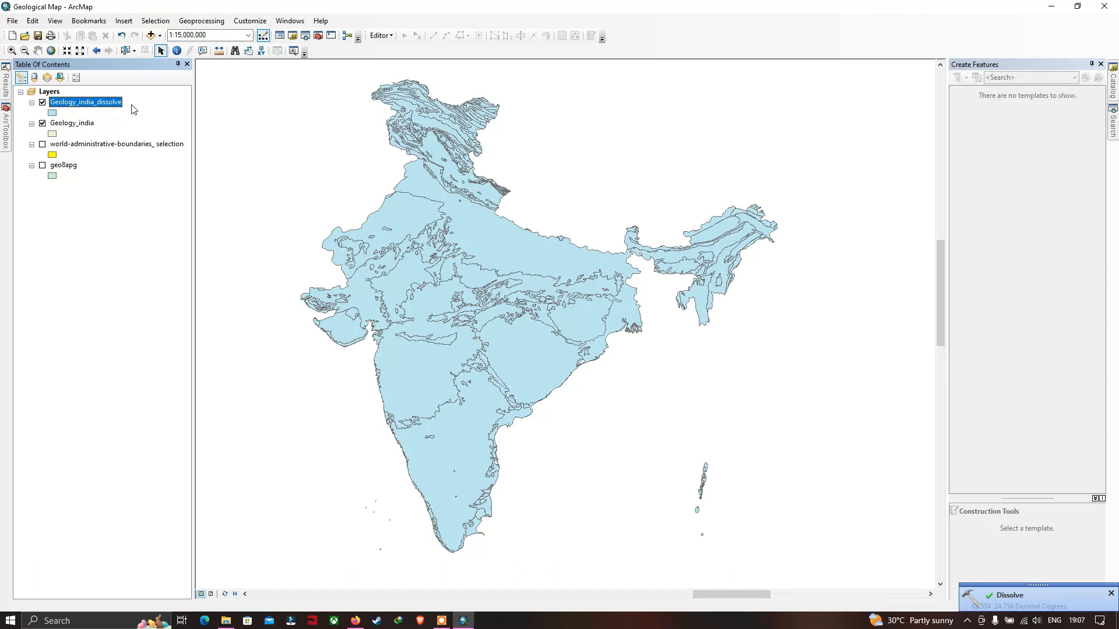
Step: Open the Geology_india_dissolve attribute table and review all its GLG unit codes
right_click(103, 103)
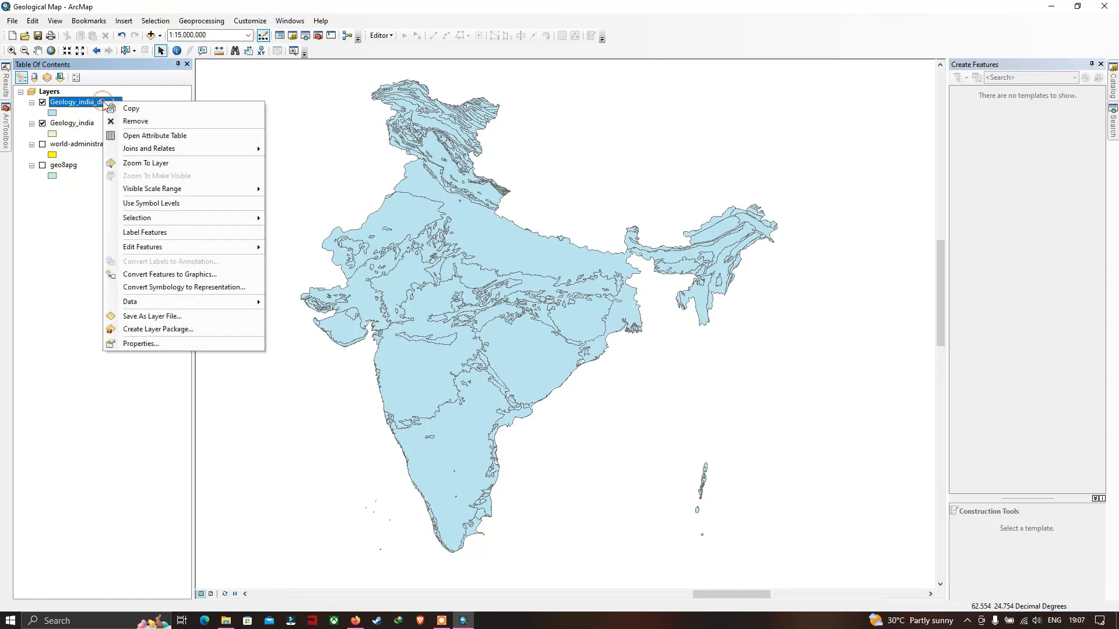
click(142, 135)
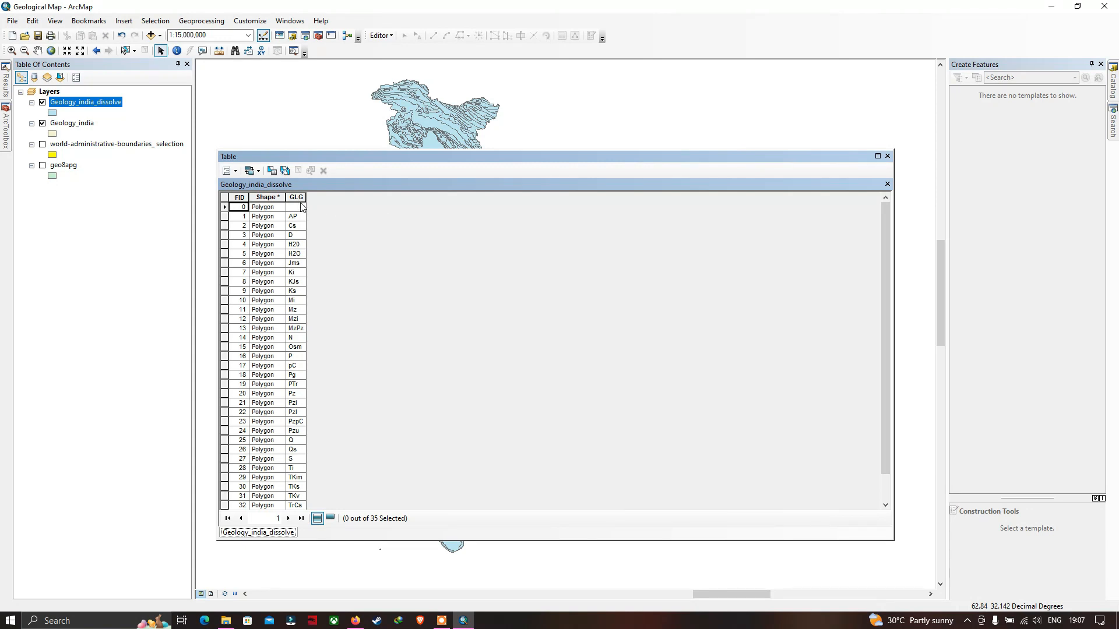
scroll(309, 321, down, 1)
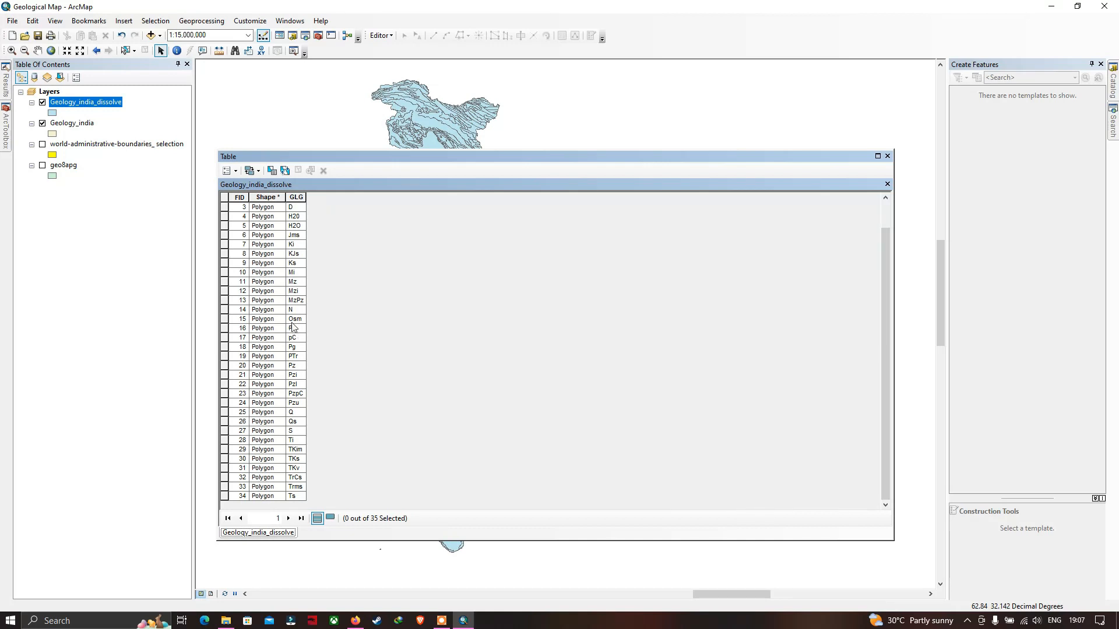
scroll(297, 303, up, 2)
scroll(296, 461, up, 1)
scroll(296, 460, down, 1)
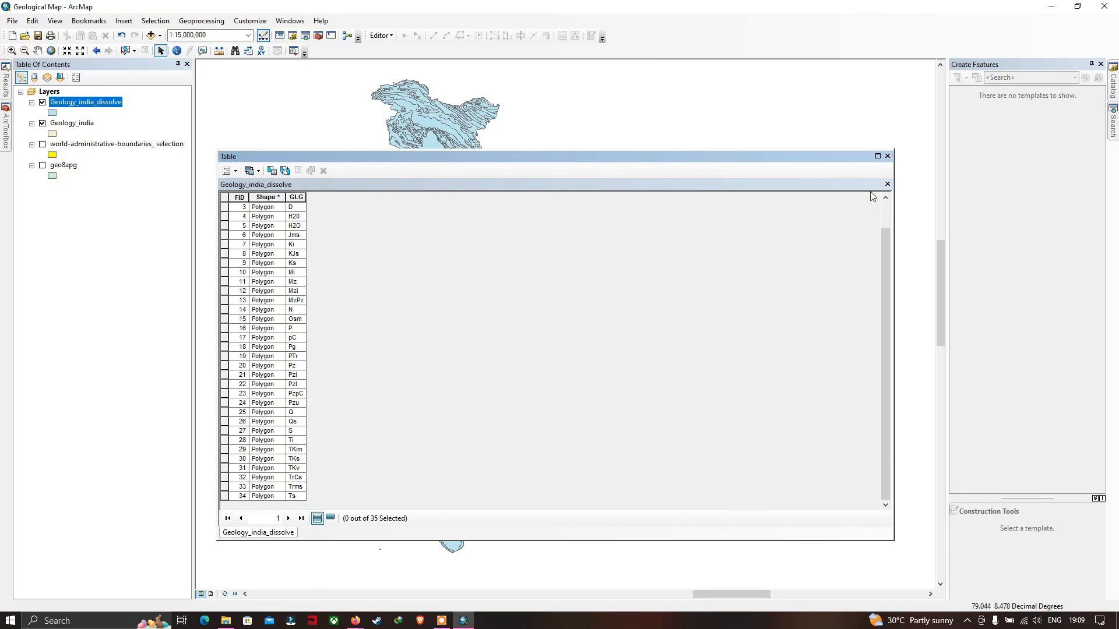
Step: Narrow the attribute table, place it beside the map of India, and select the record with GLG code D
drag(893, 186, 479, 186)
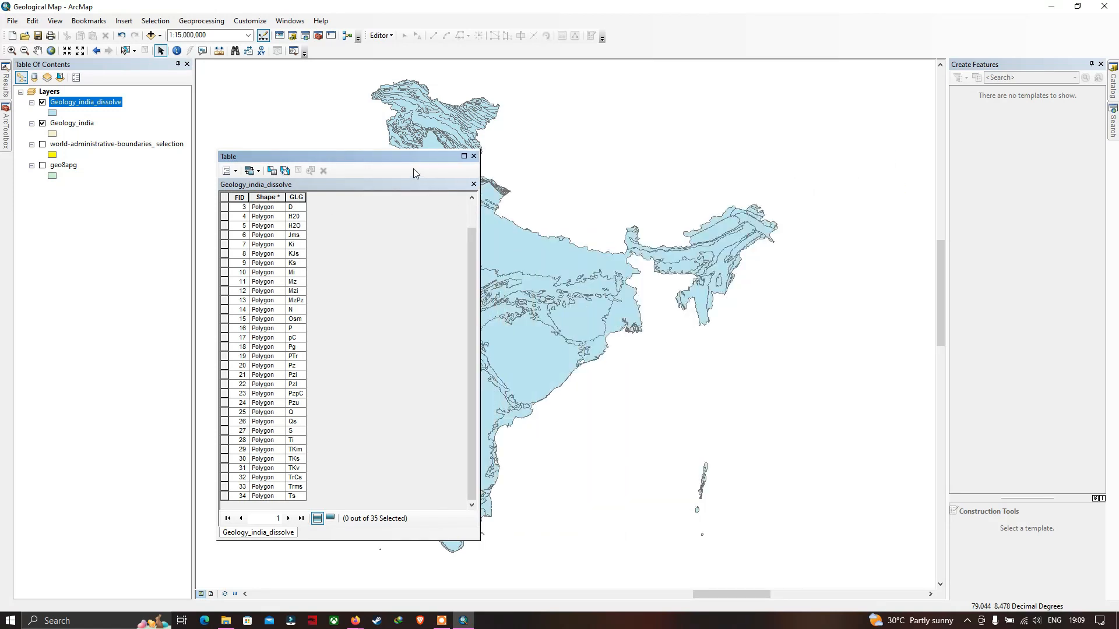
drag(406, 156, 938, 131)
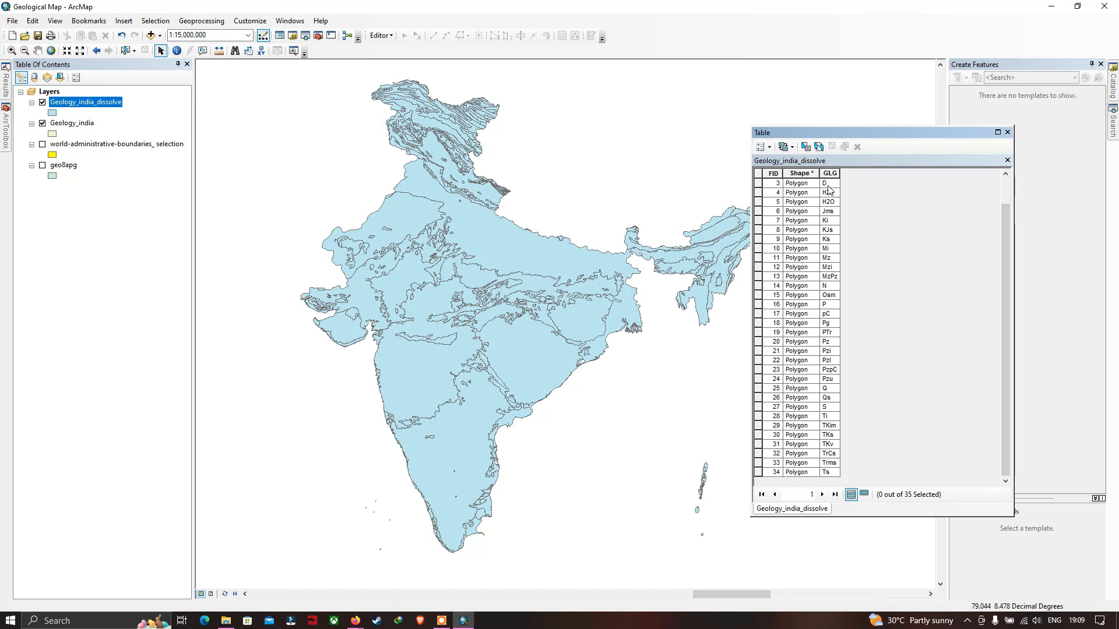
click(758, 183)
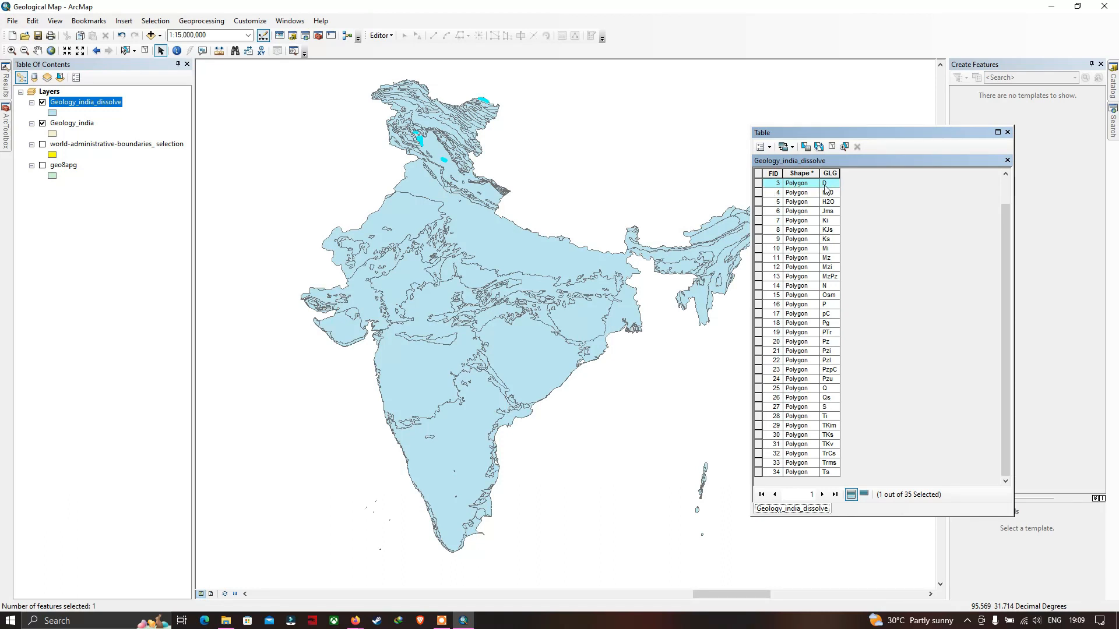
Step: Switch to Firefox and open the PDF report from the USGS South Asia entire publication page
key(alt+Tab)
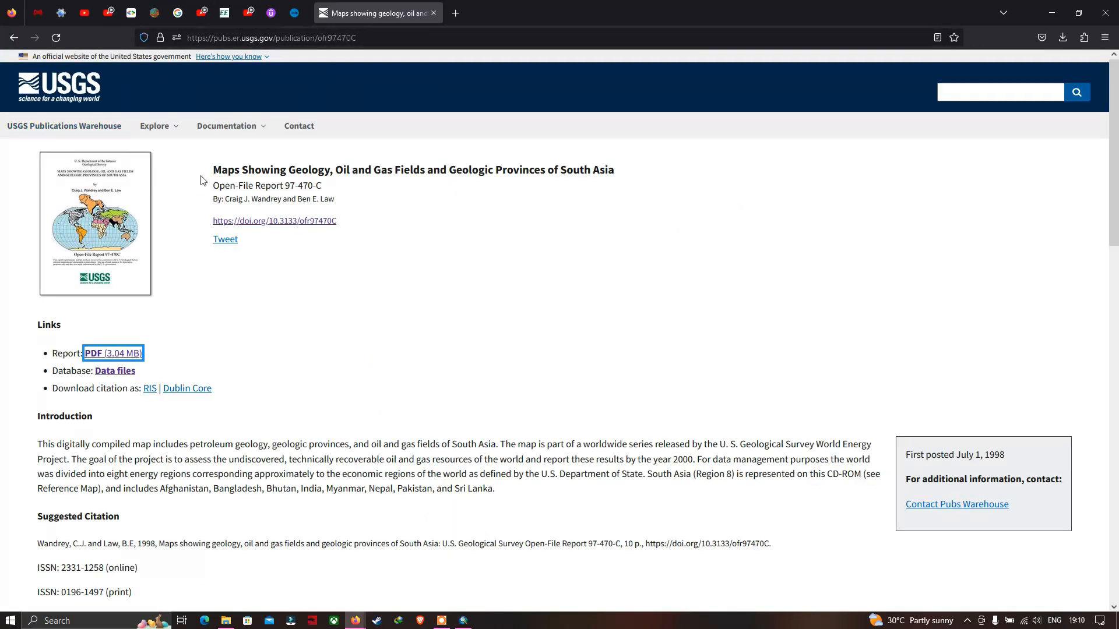
click(13, 38)
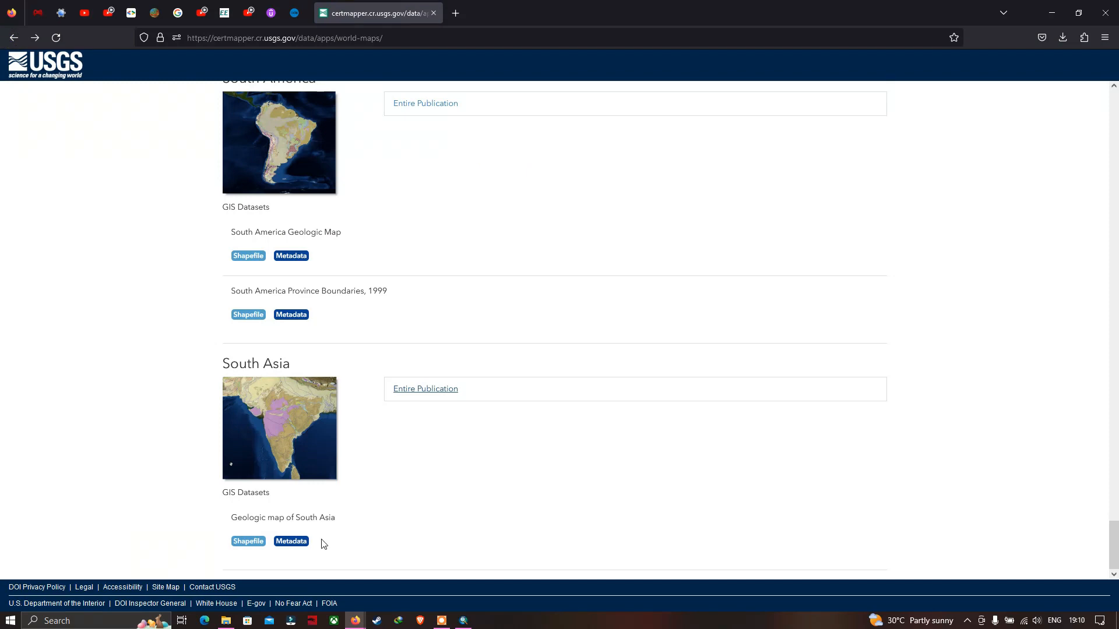
click(429, 394)
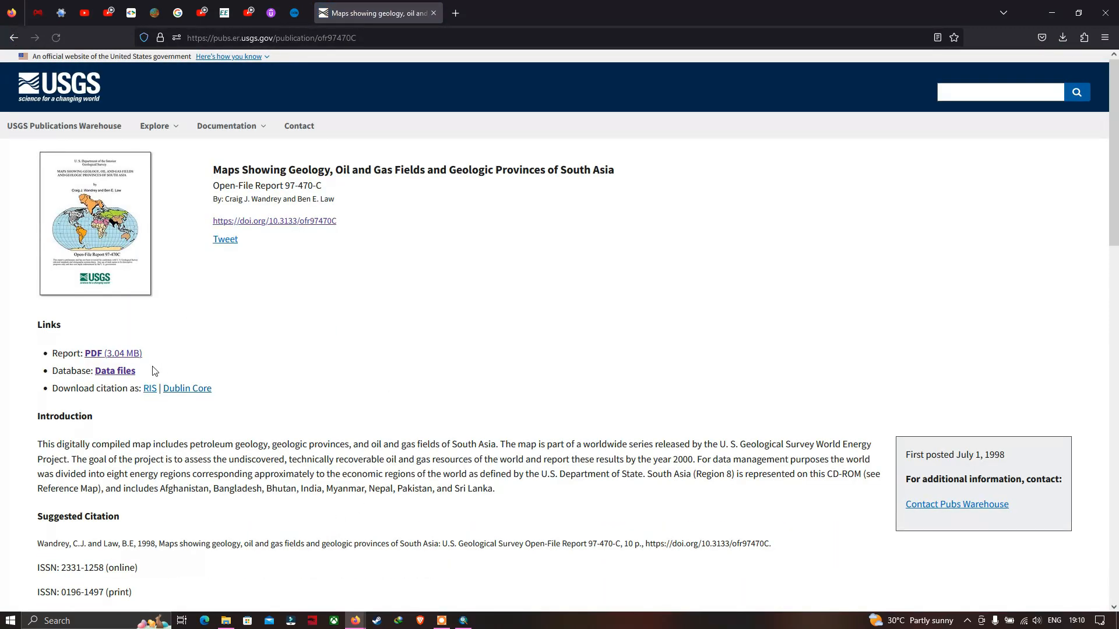
click(97, 357)
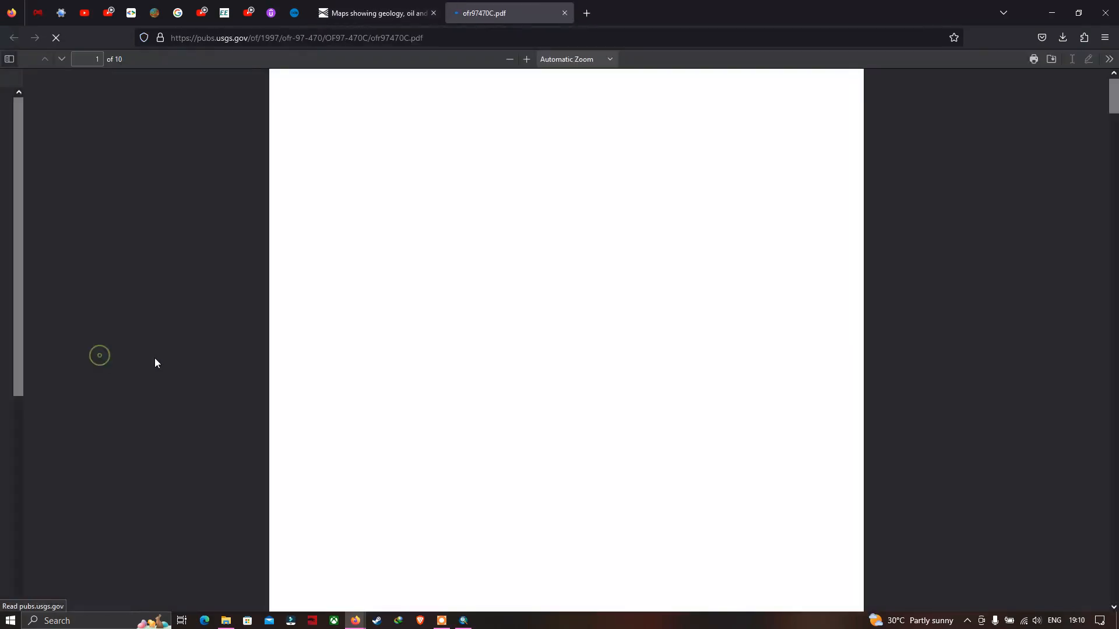
Step: Find the geologic map on page 10 of the PDF and examine its Explanation legend of unit codes and rock types
drag(1109, 88, 1100, 494)
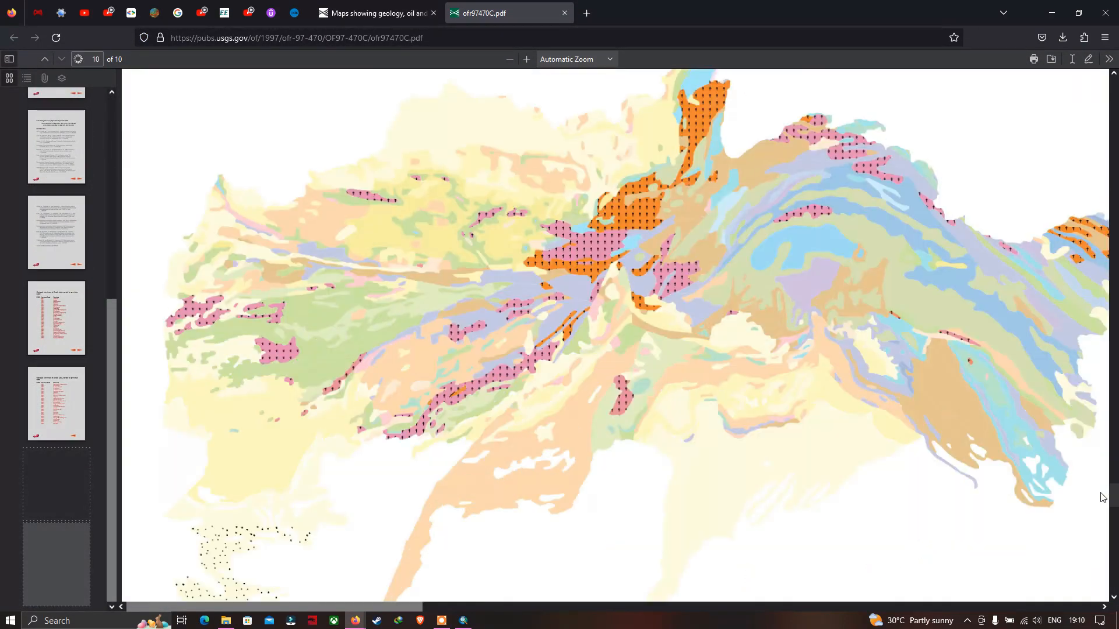
scroll(509, 377, down, 15)
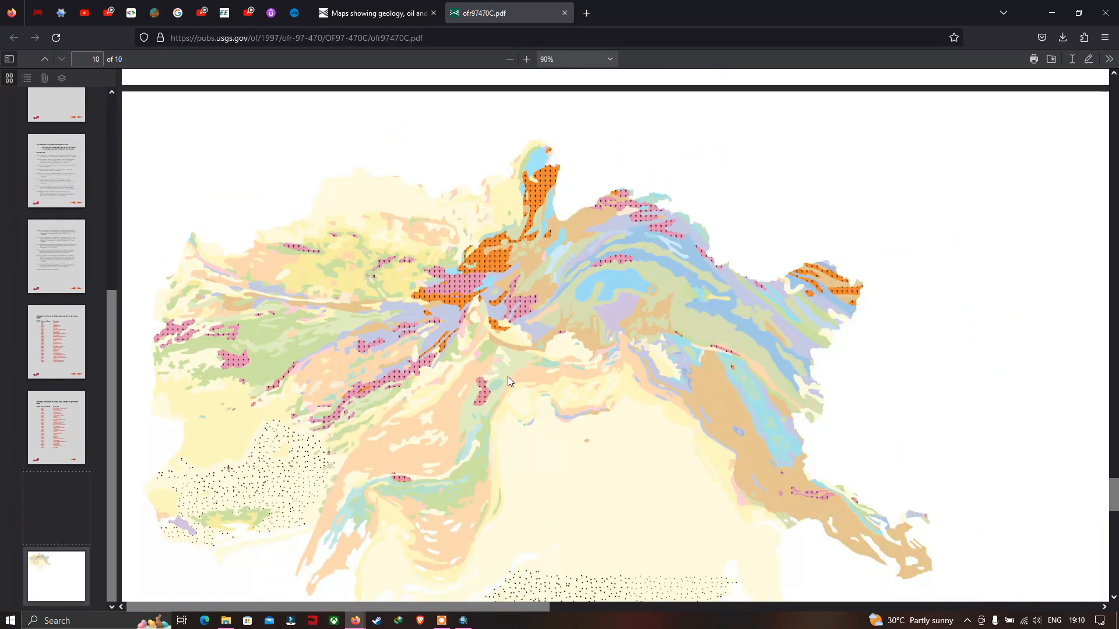
scroll(578, 450, down, 3)
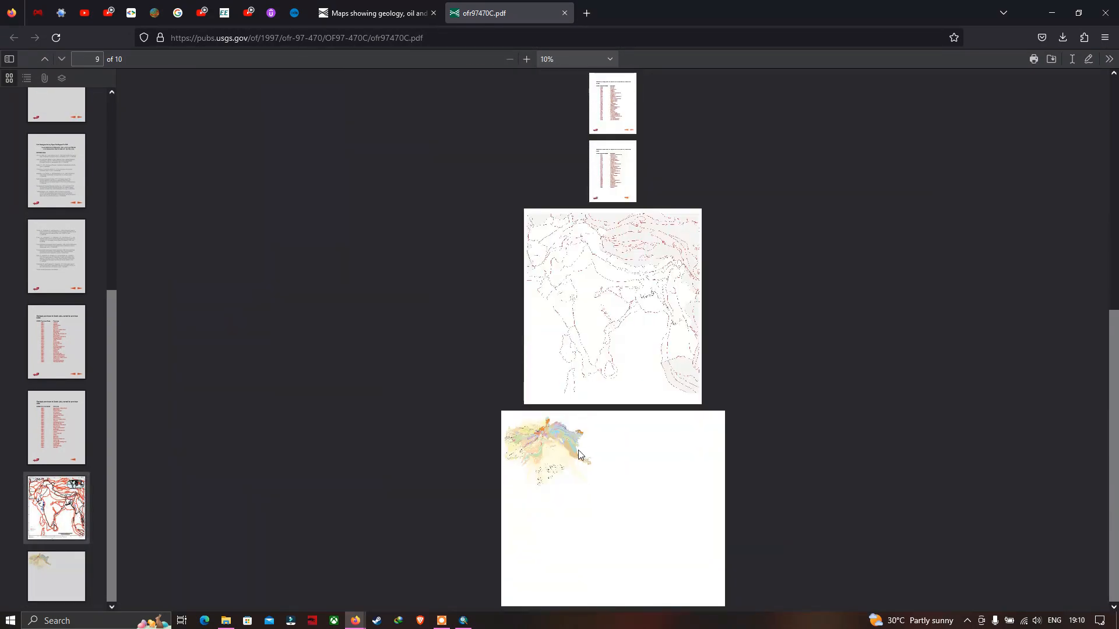
scroll(578, 449, up, 5)
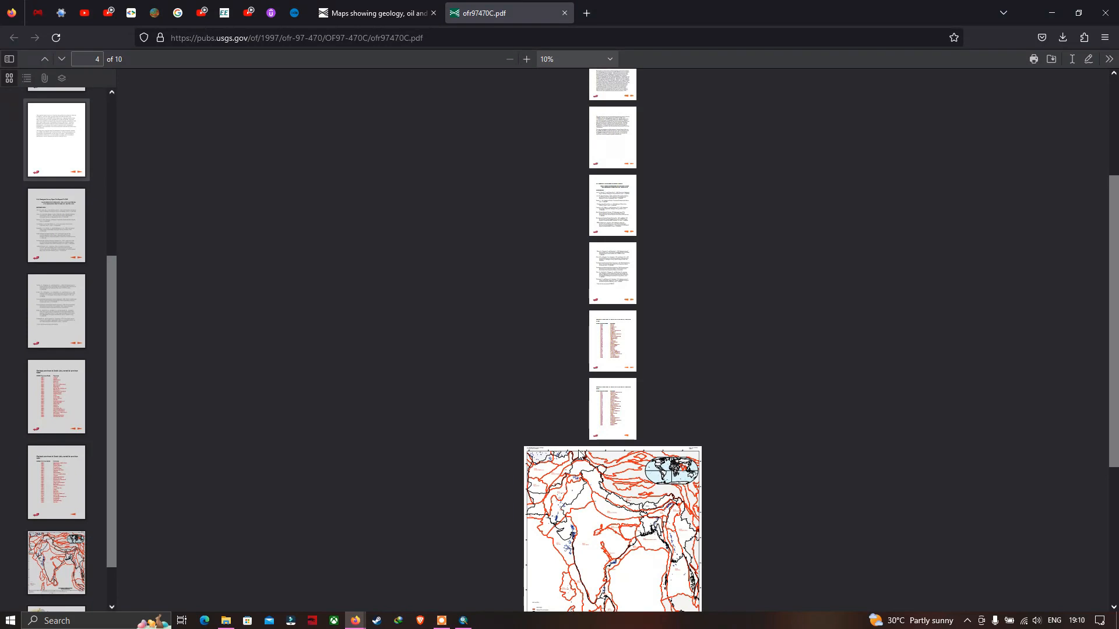
scroll(578, 450, down, 4)
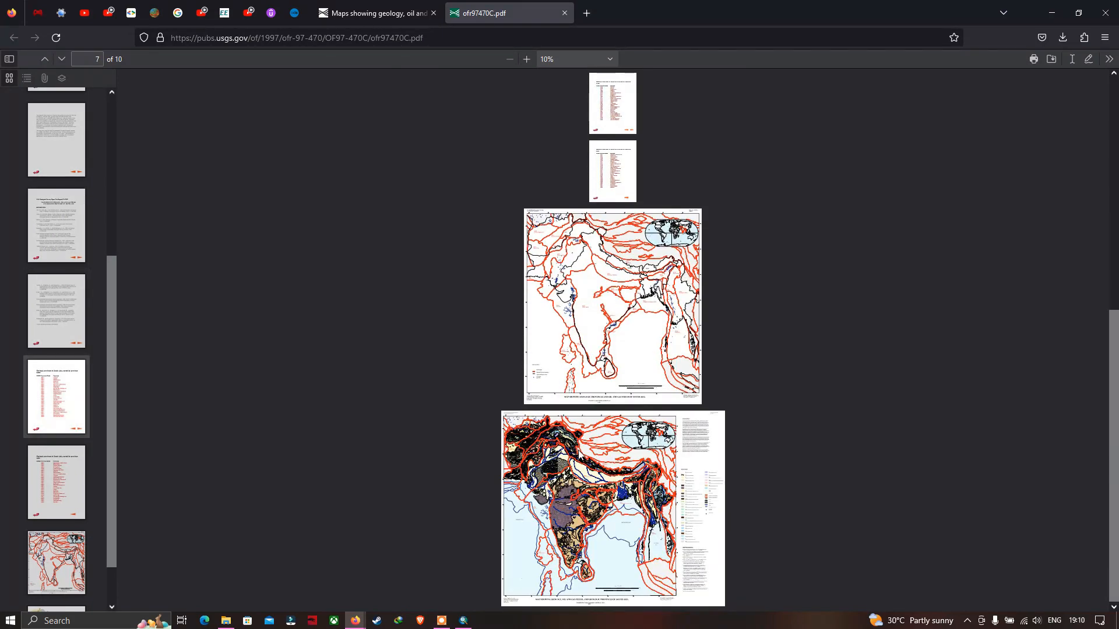
ctrl+scroll(748, 509, up, 5)
scroll(748, 509, down, 2)
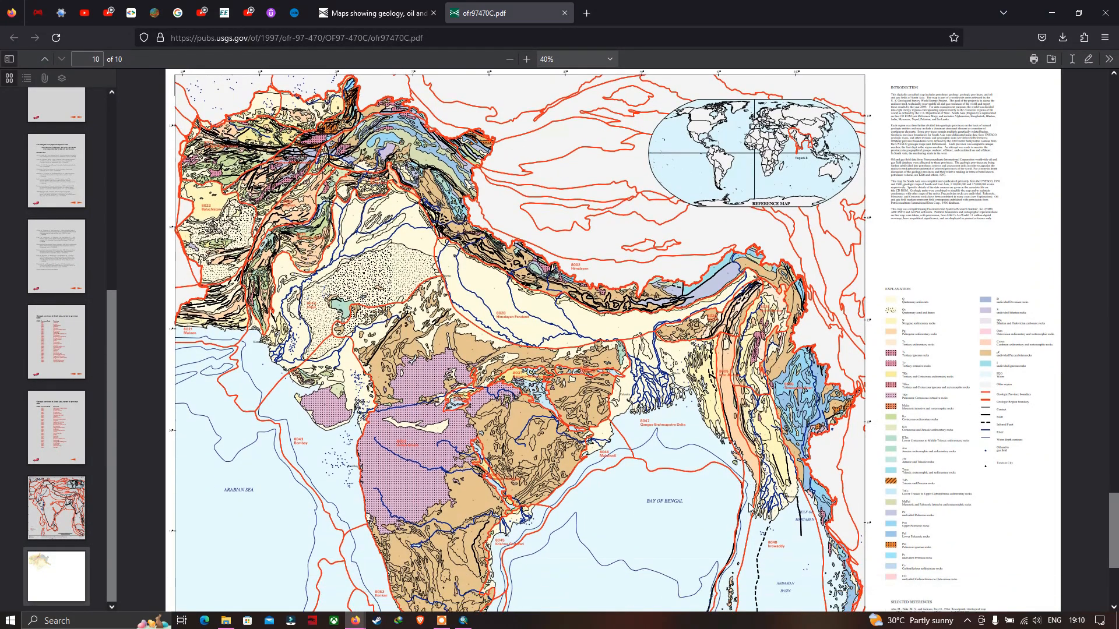
ctrl+scroll(926, 470, up, 4)
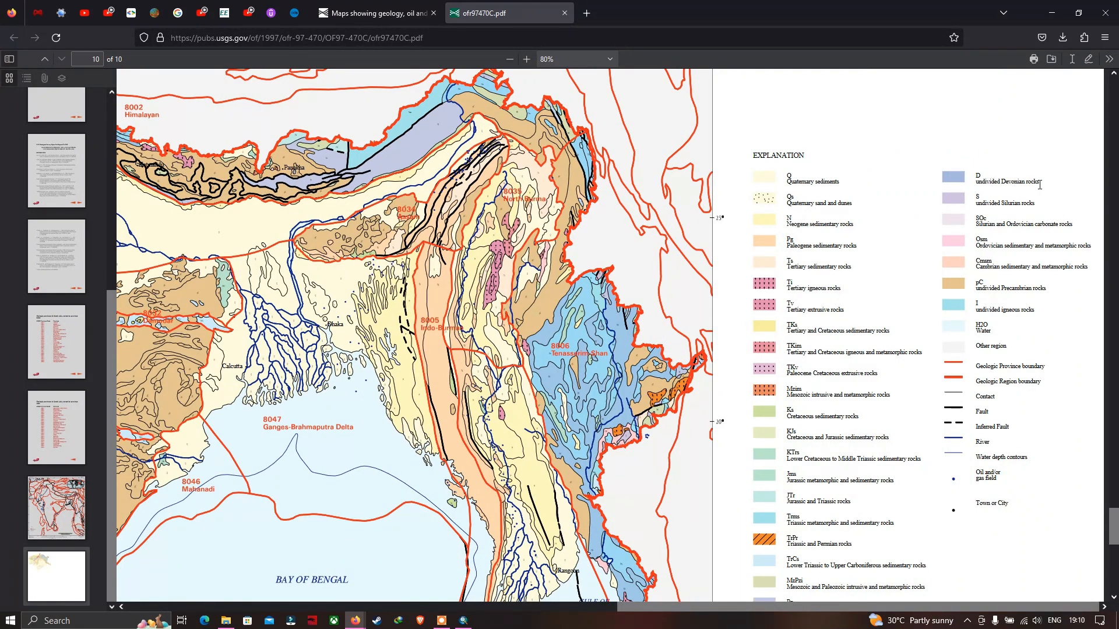
ctrl+scroll(1039, 184, up, 3)
scroll(990, 251, down, 2)
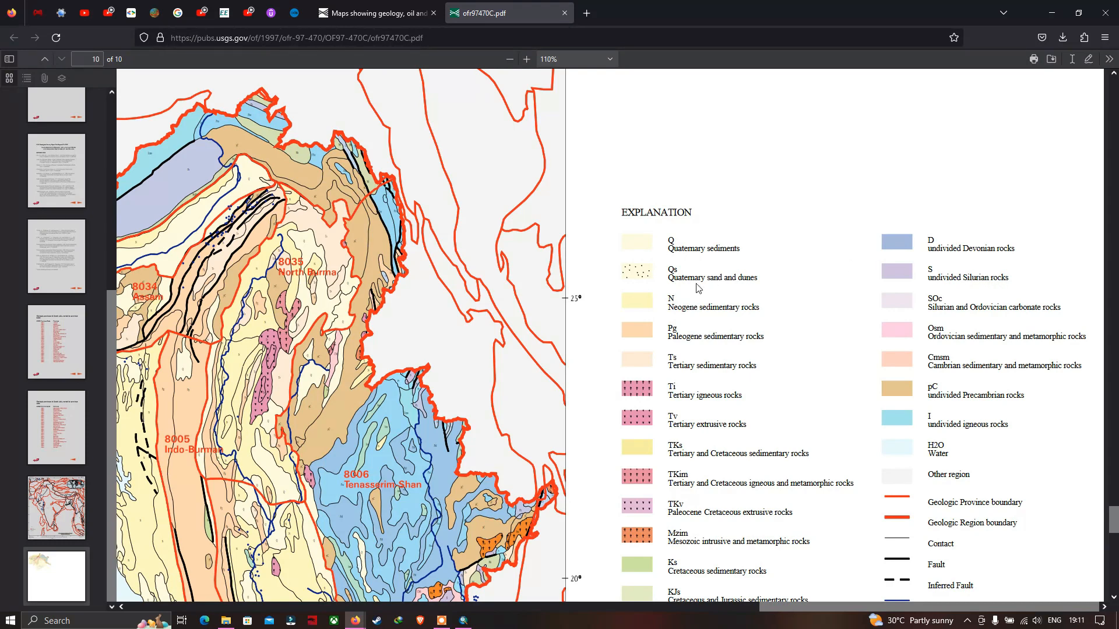
Step: Compare the unit codes and rock types in the PDF's Explanation legend with the GLG codes in the Geology_india_dissolve attribute table
scroll(881, 294, down, 1)
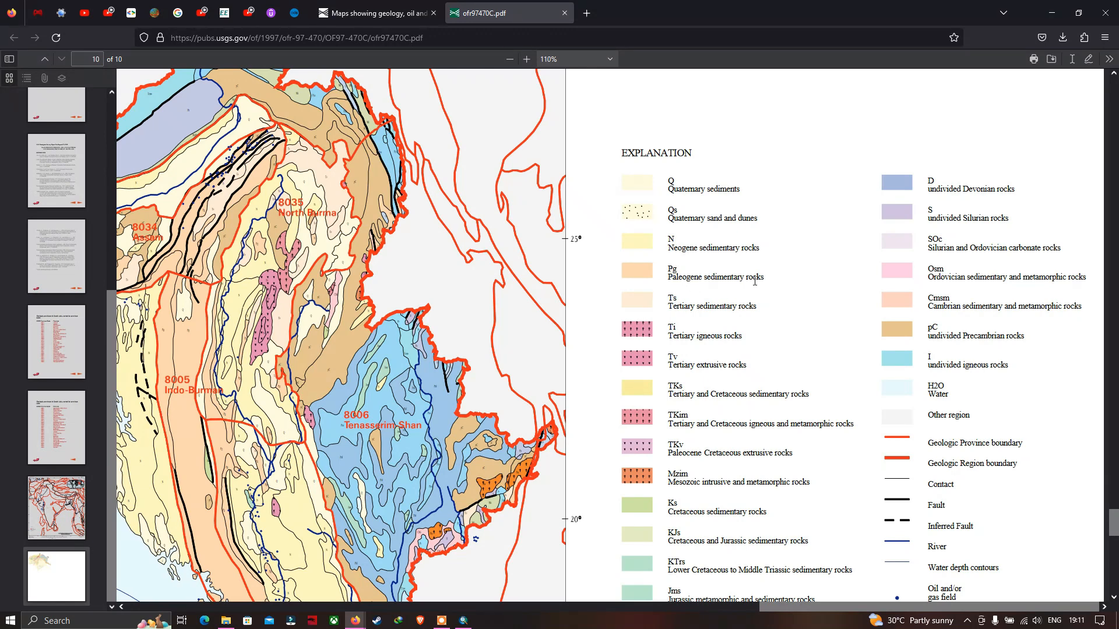
click(463, 620)
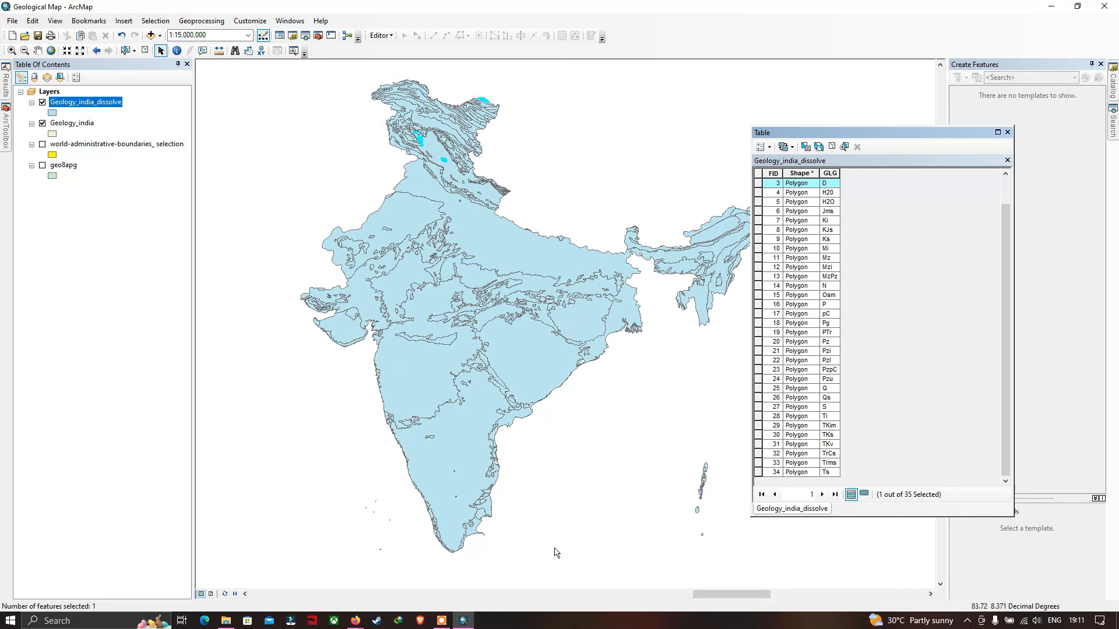
key(alt+Tab)
scroll(926, 359, up, 2)
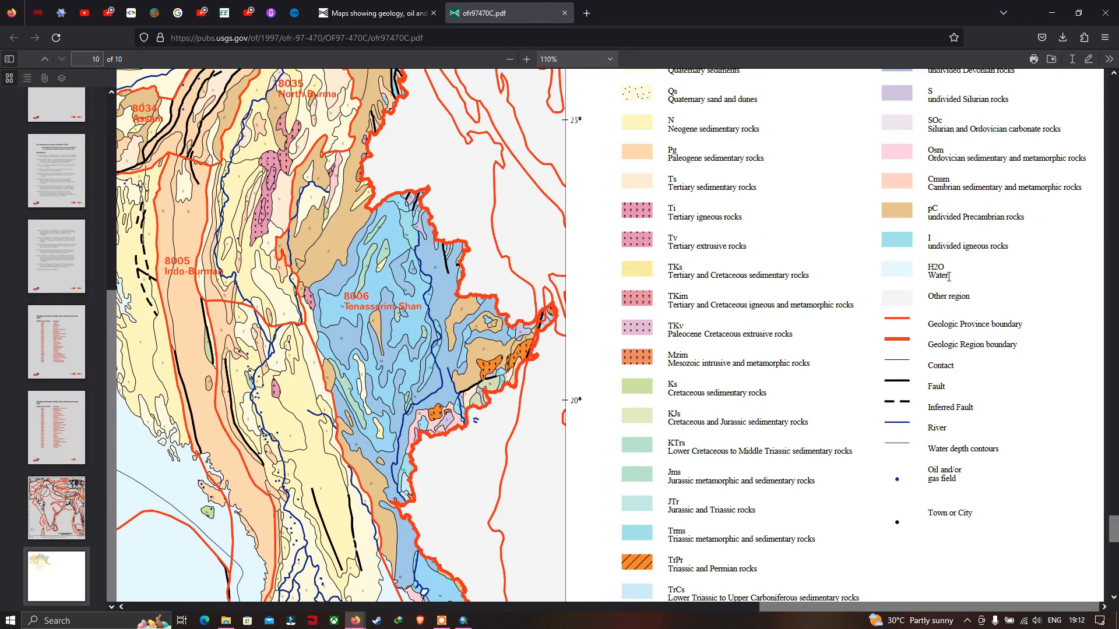
click(463, 620)
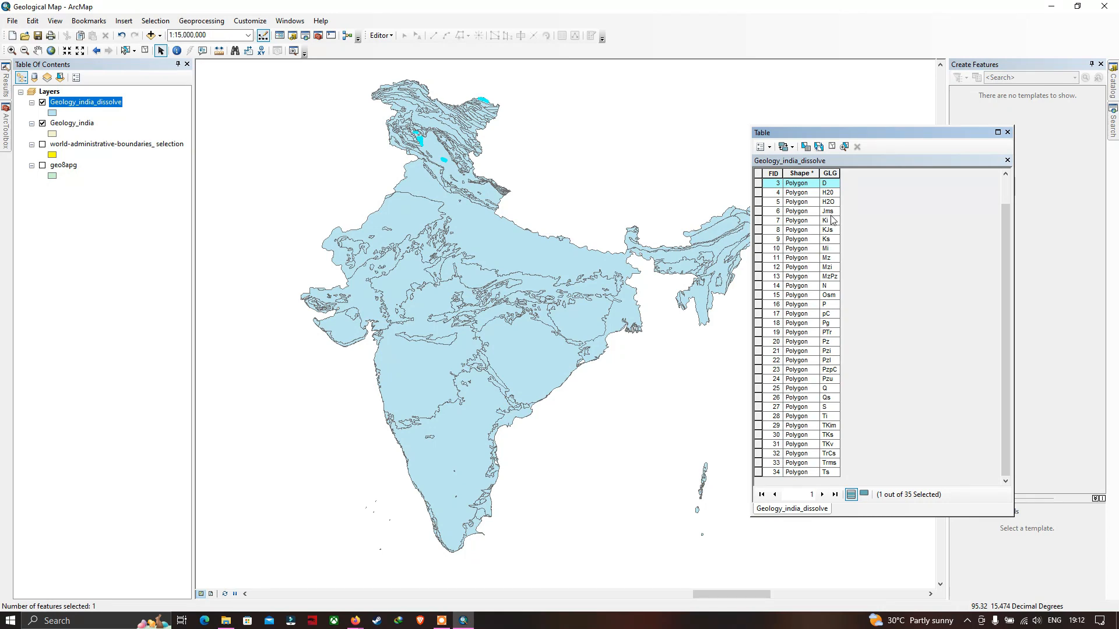
key(F7)
click(355, 619)
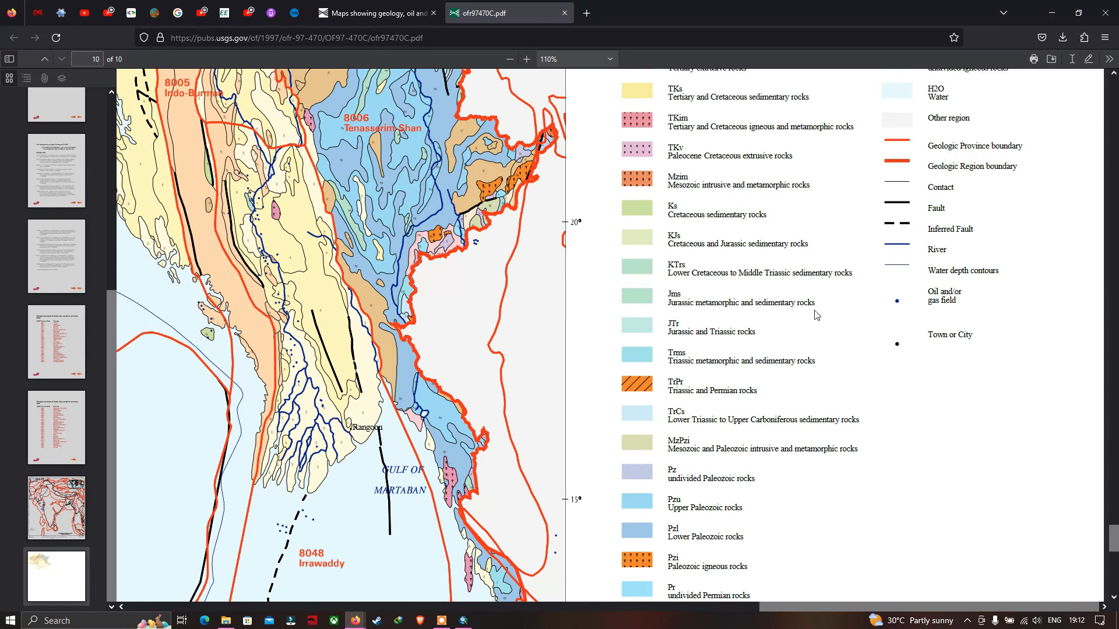
Step: Return to ArcMap, close the Geology_india_dissolve attribute table and clear the selected features
click(464, 620)
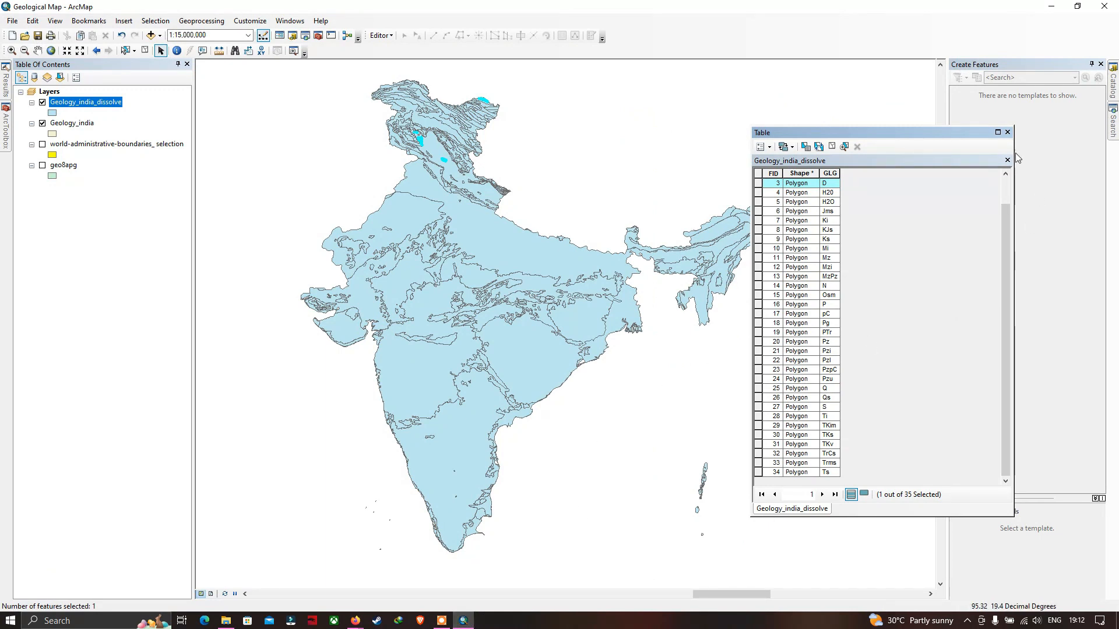
click(1007, 132)
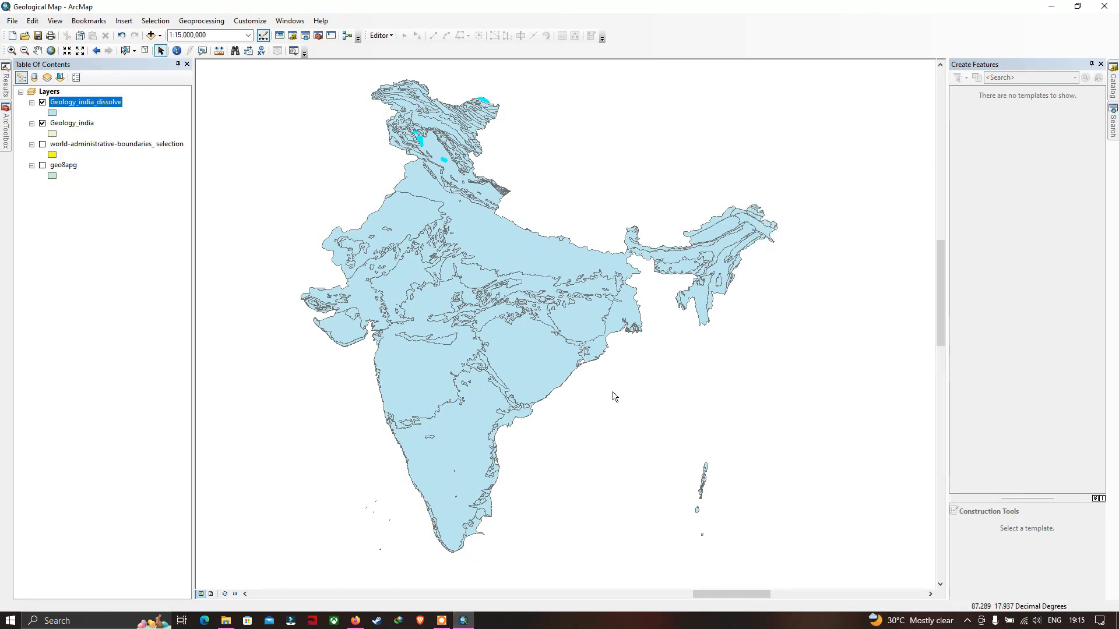
click(146, 51)
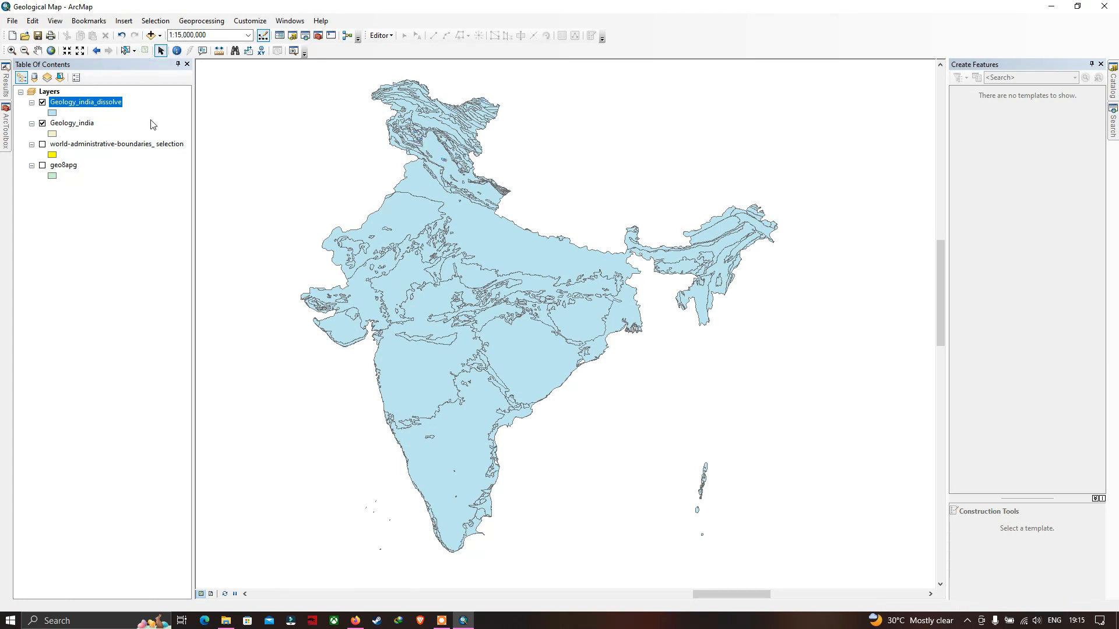
Step: Symbolize the Geology_india_dissolve layer by unique values of the GLG field and add all its values
right_click(108, 106)
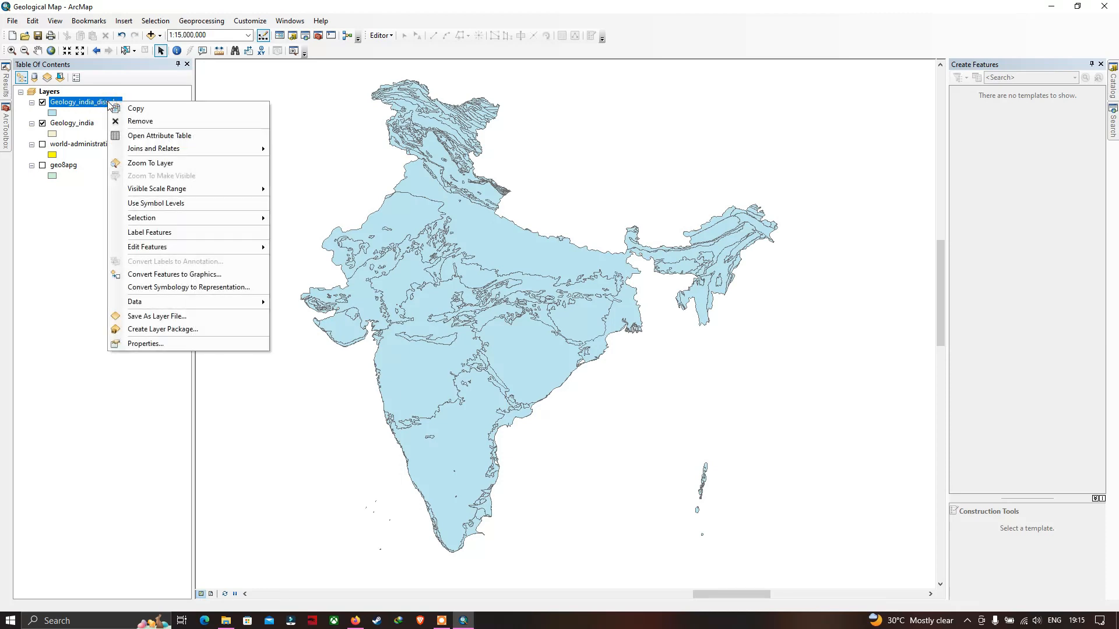
click(149, 345)
click(507, 182)
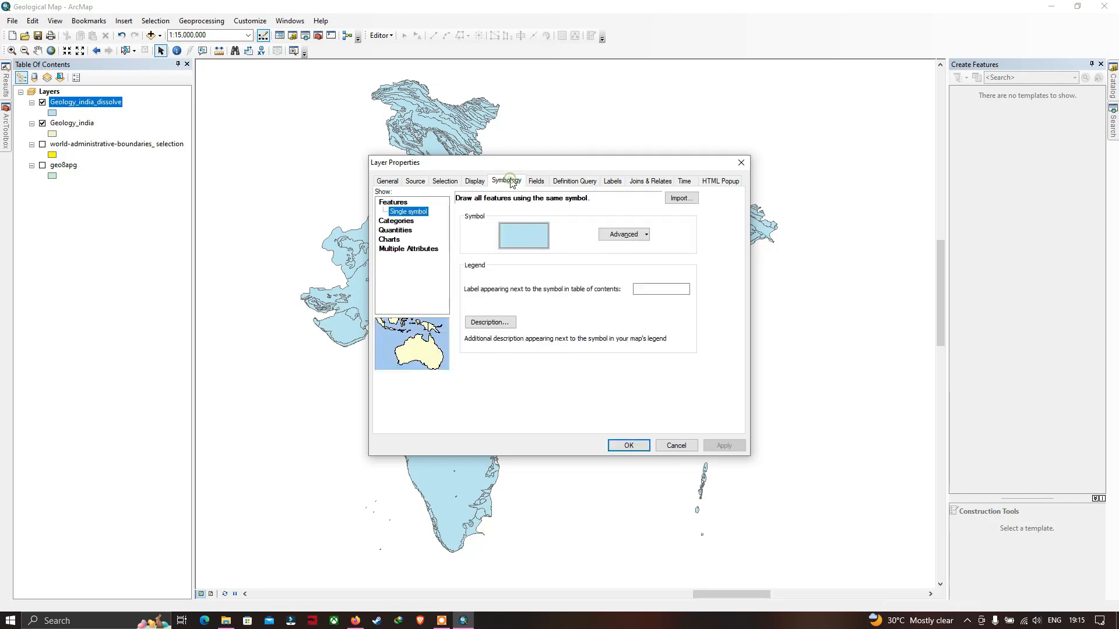
click(399, 221)
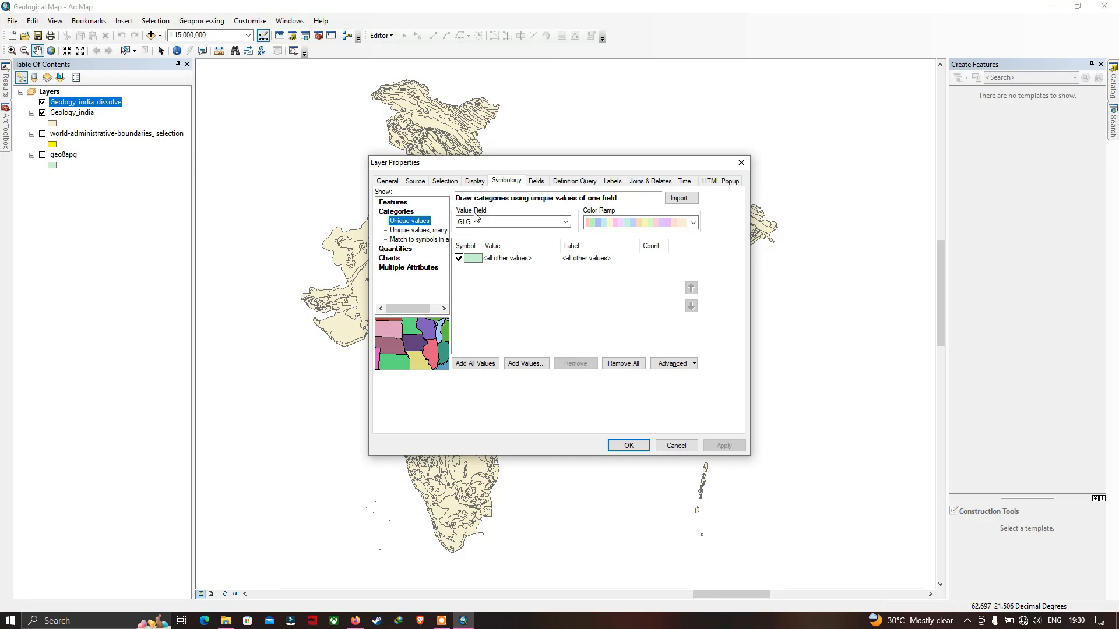
click(487, 225)
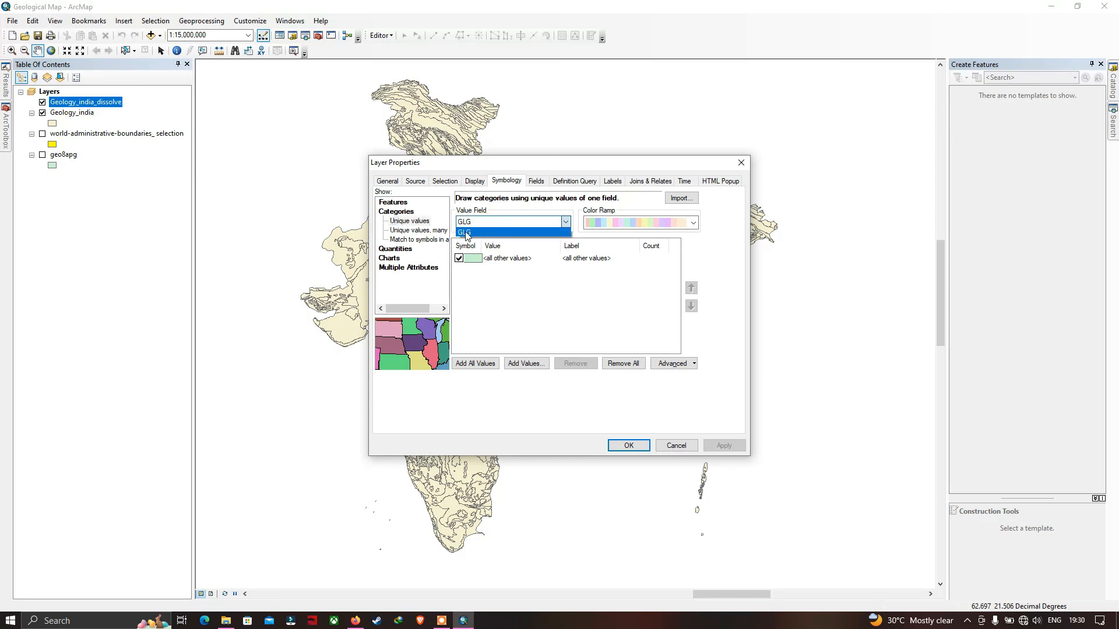
click(470, 233)
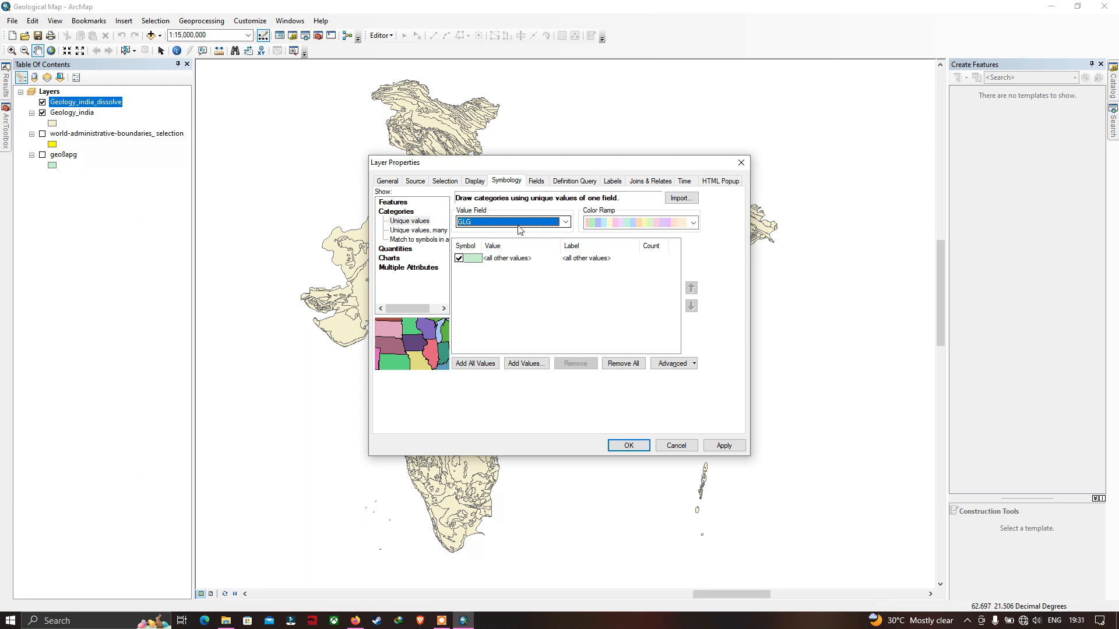
click(486, 366)
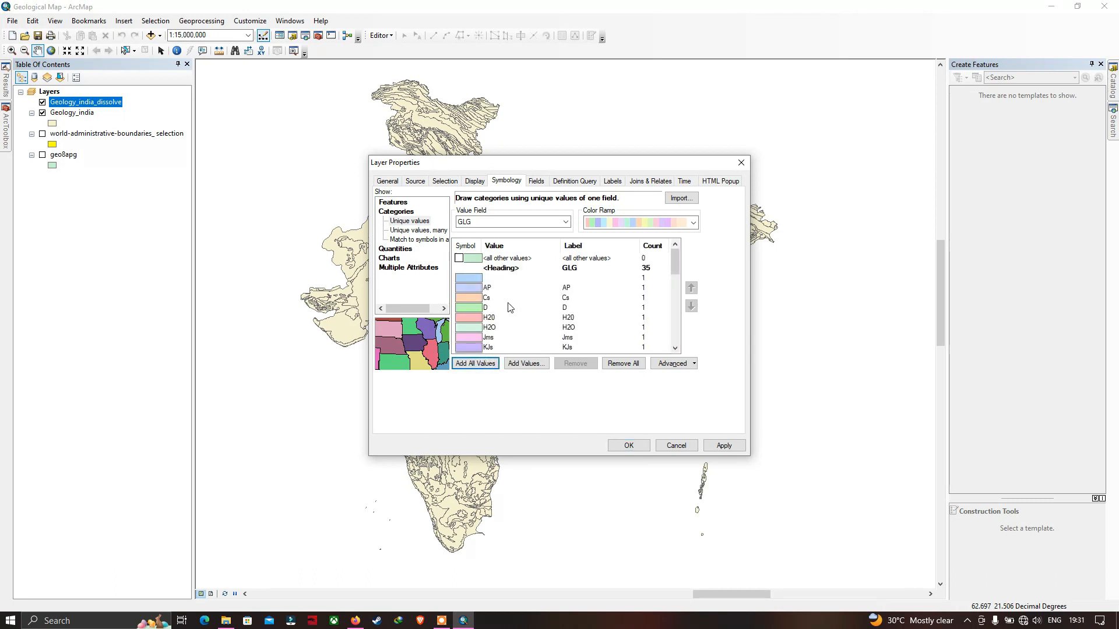
scroll(487, 295, down, 1)
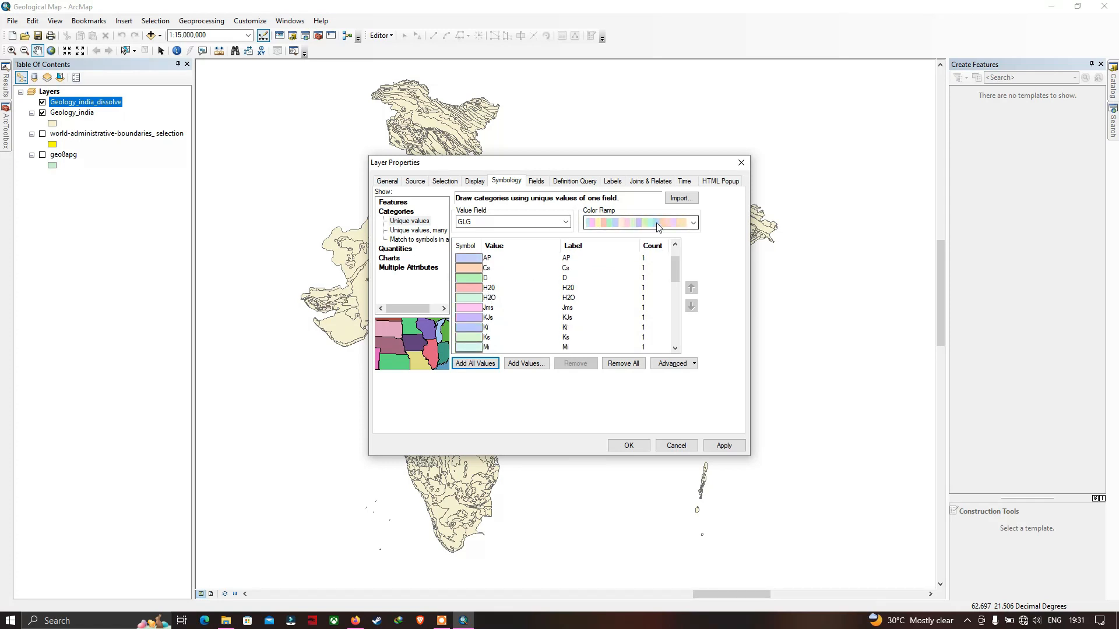
Step: Choose the first bright multicolour ramp in the list for the GLG unique values
click(693, 223)
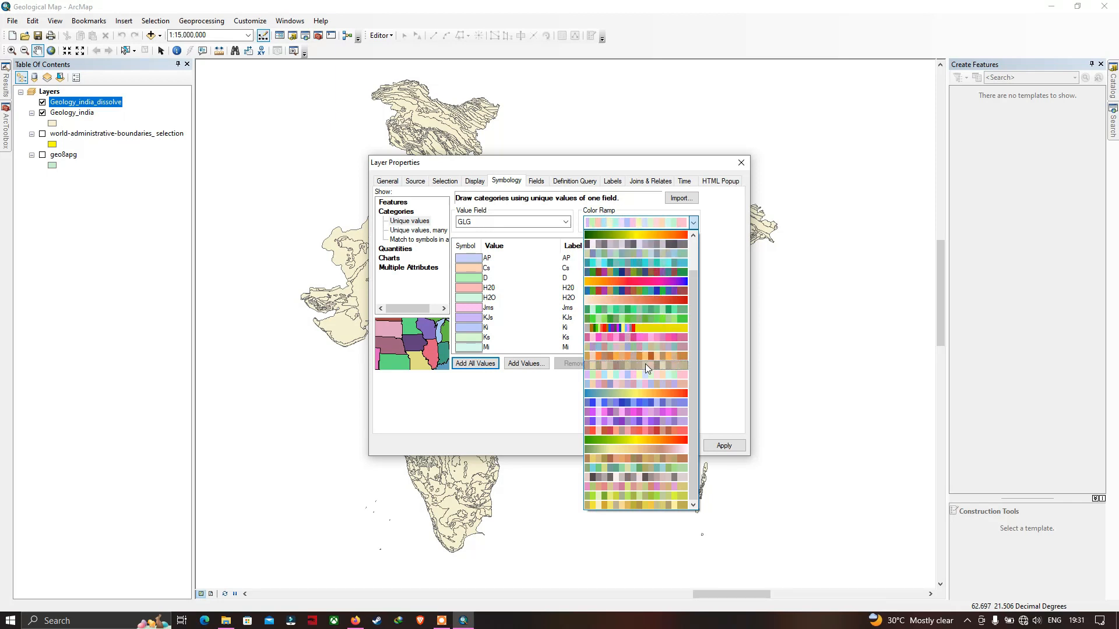
scroll(645, 364, up, 2)
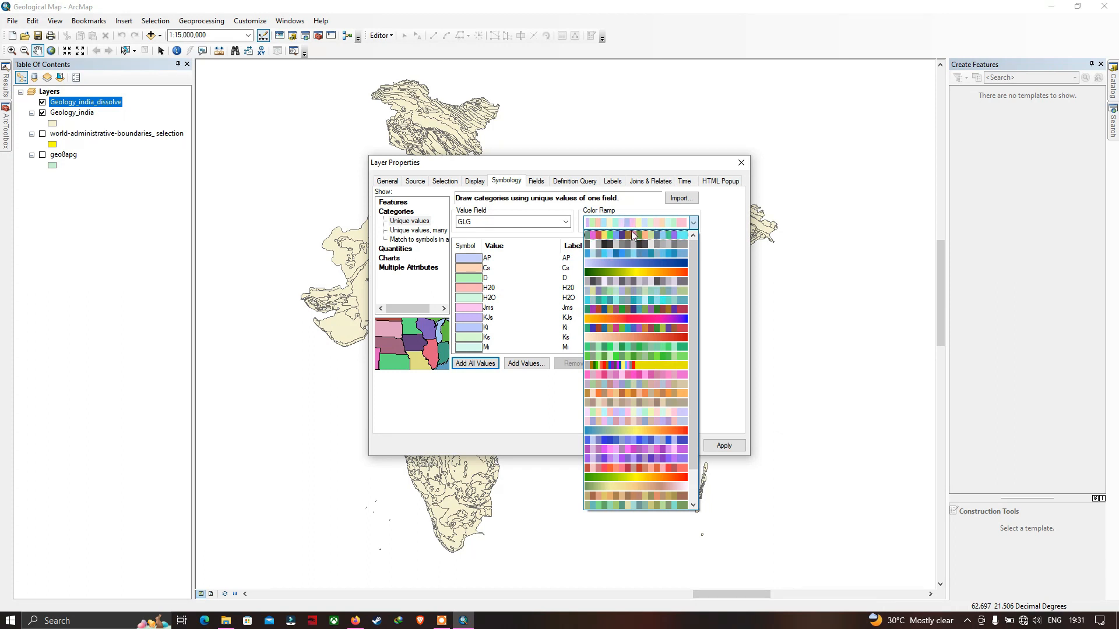
click(631, 233)
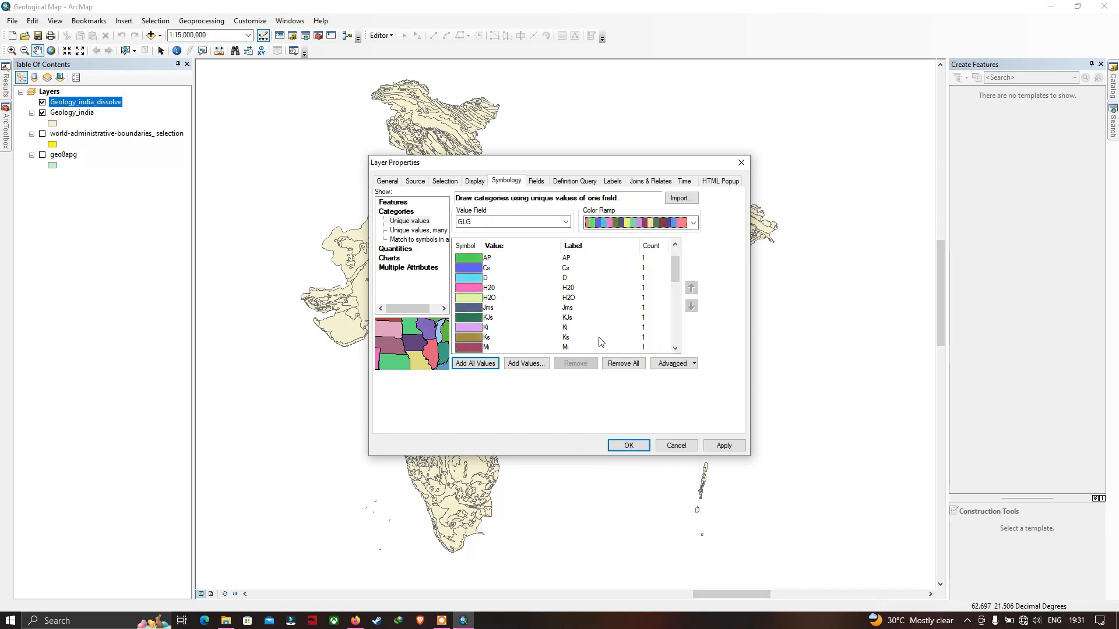
Step: Open the symbol properties of the Jms class and review its fill and outline options
click(474, 306)
right_click(474, 306)
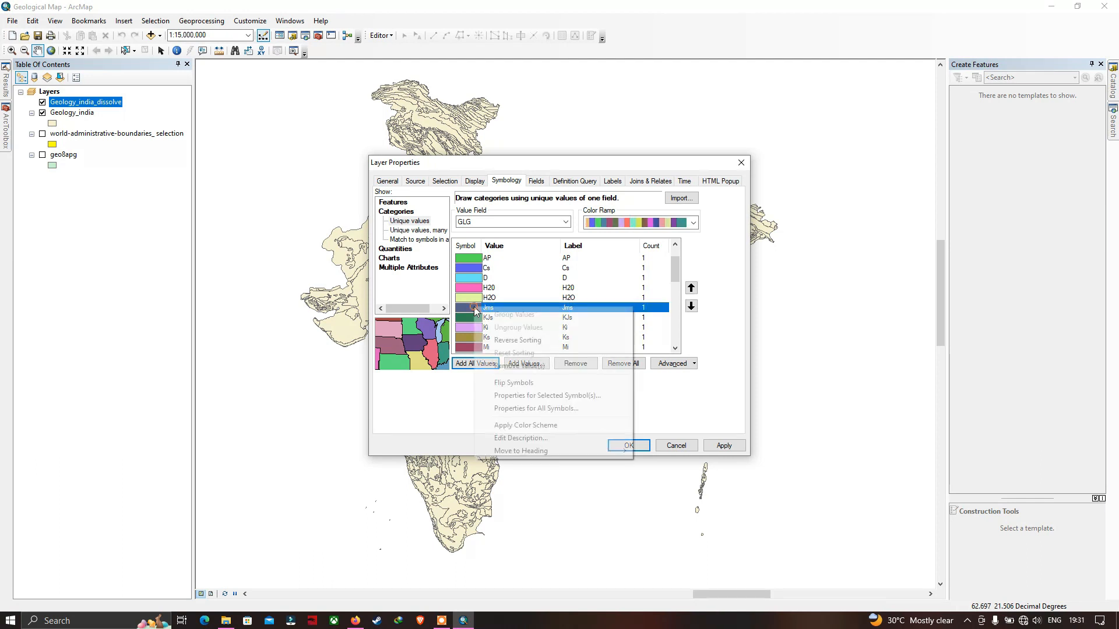
click(550, 396)
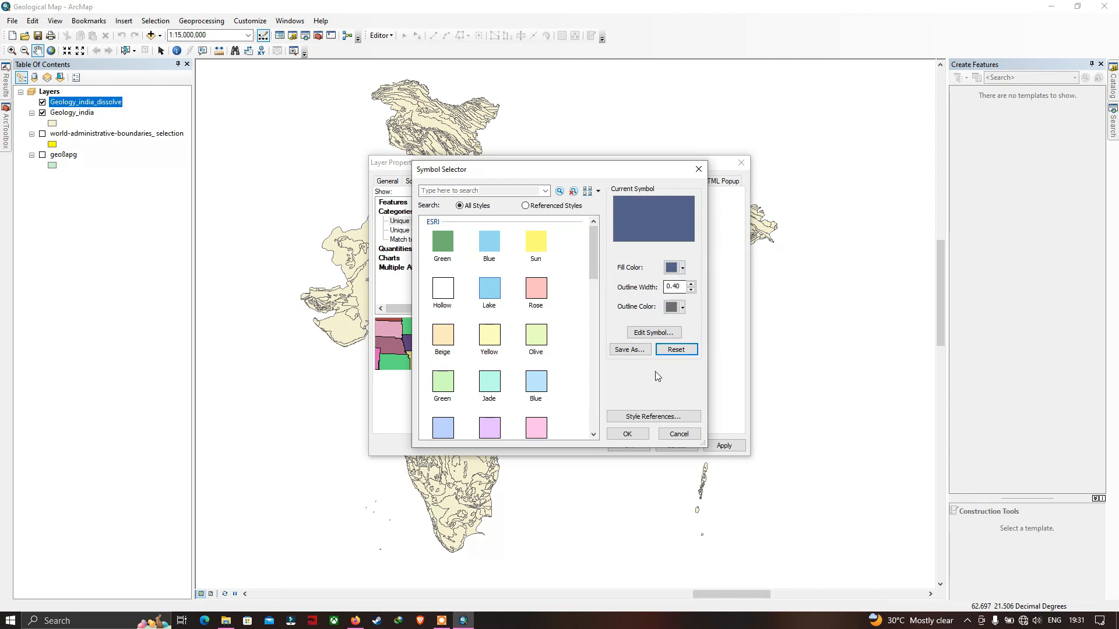
click(640, 435)
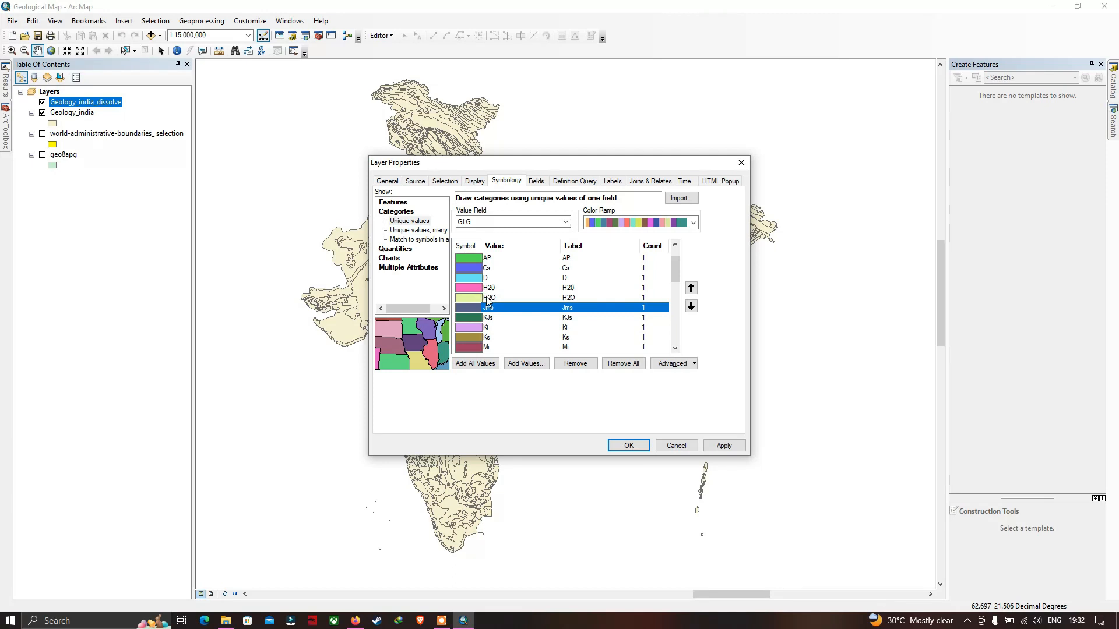
Step: Group the duplicate water values H20 and H2O into one symbol class
click(489, 297)
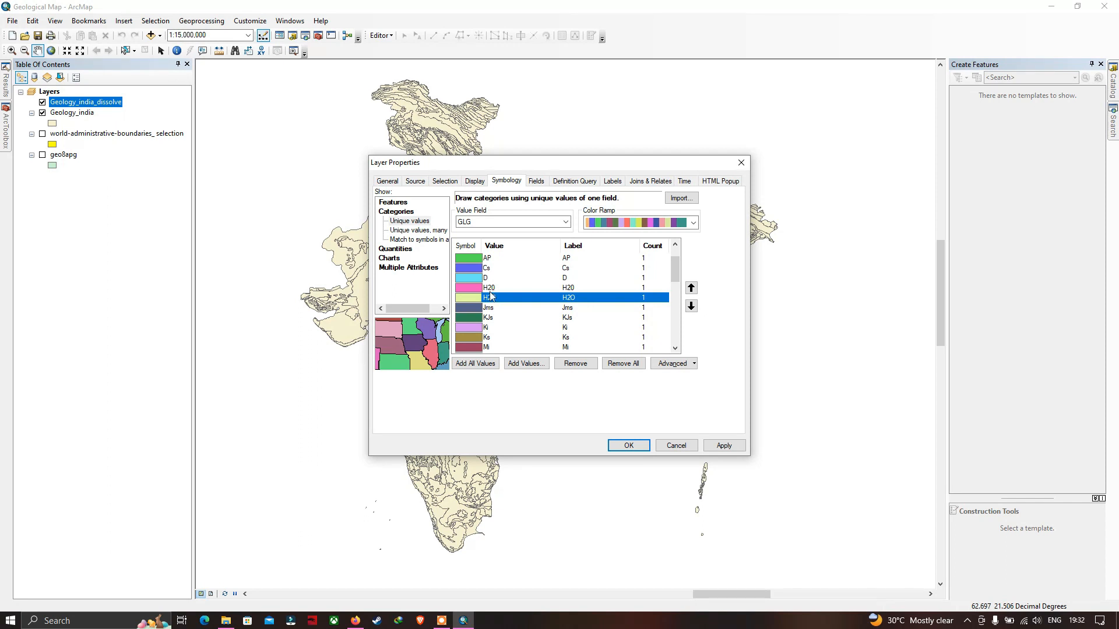
ctrl+click(490, 287)
right_click(492, 298)
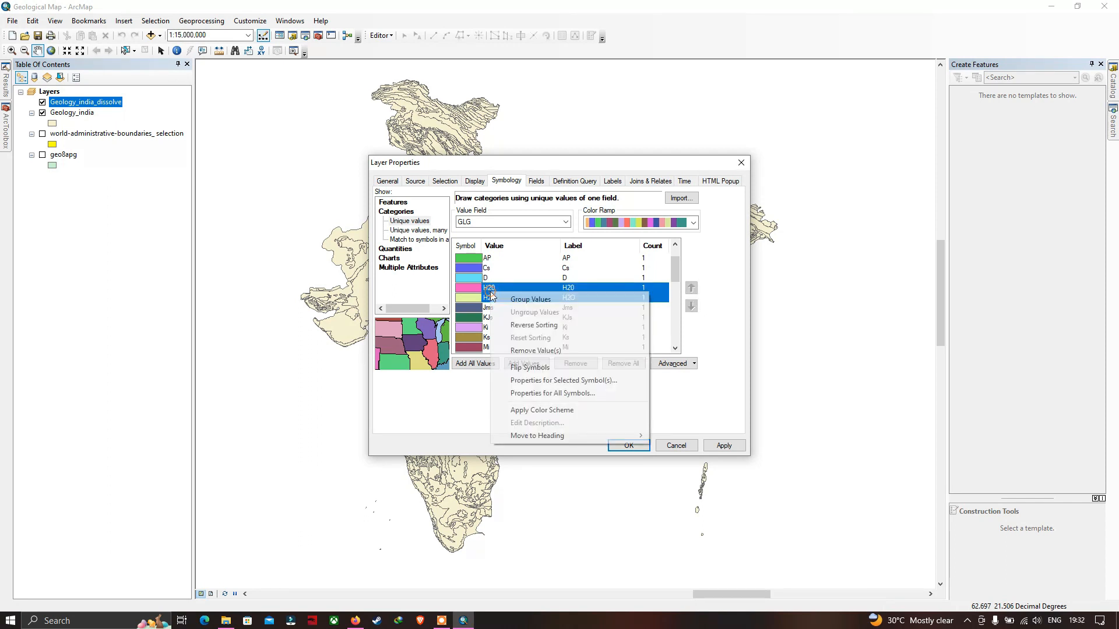
click(530, 300)
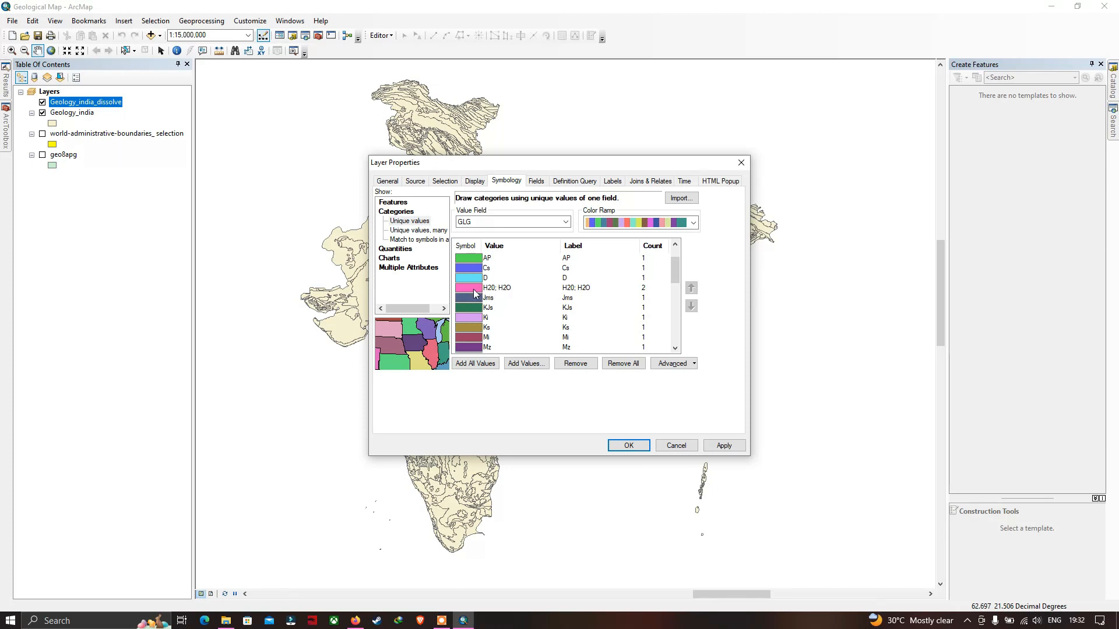
Step: Set the fill color of the grouped H20; H2O class to bright blue
click(474, 290)
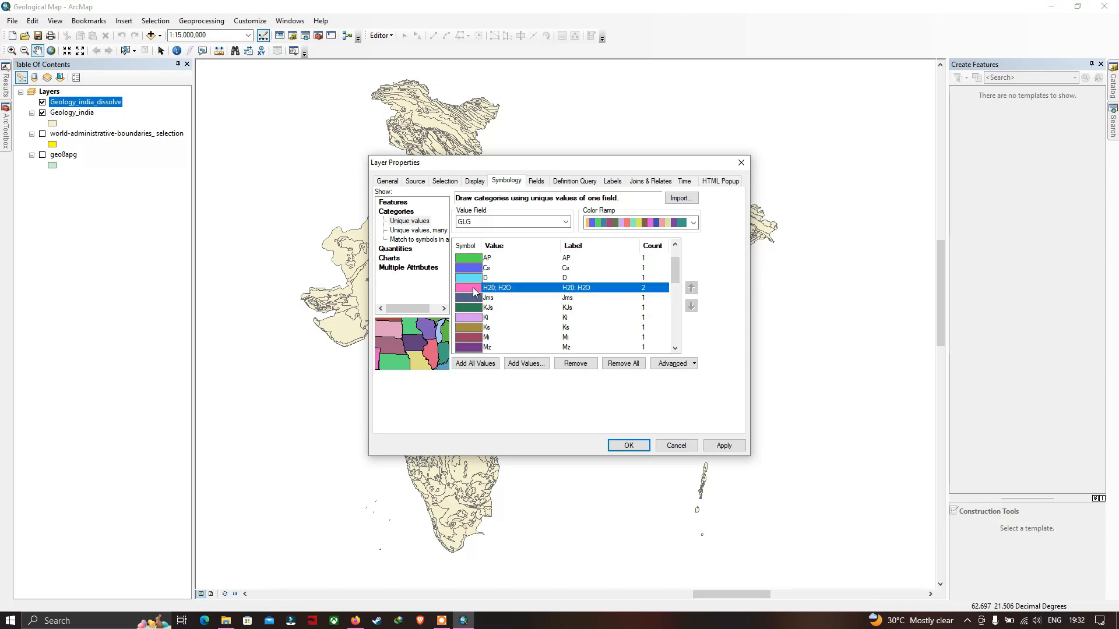
right_click(473, 288)
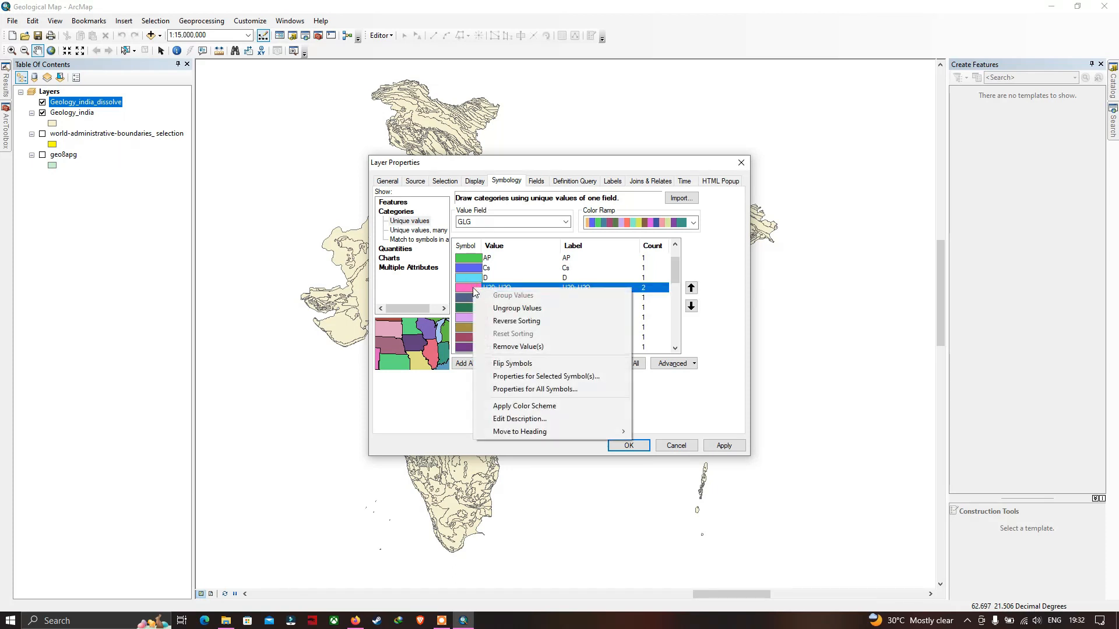
click(533, 376)
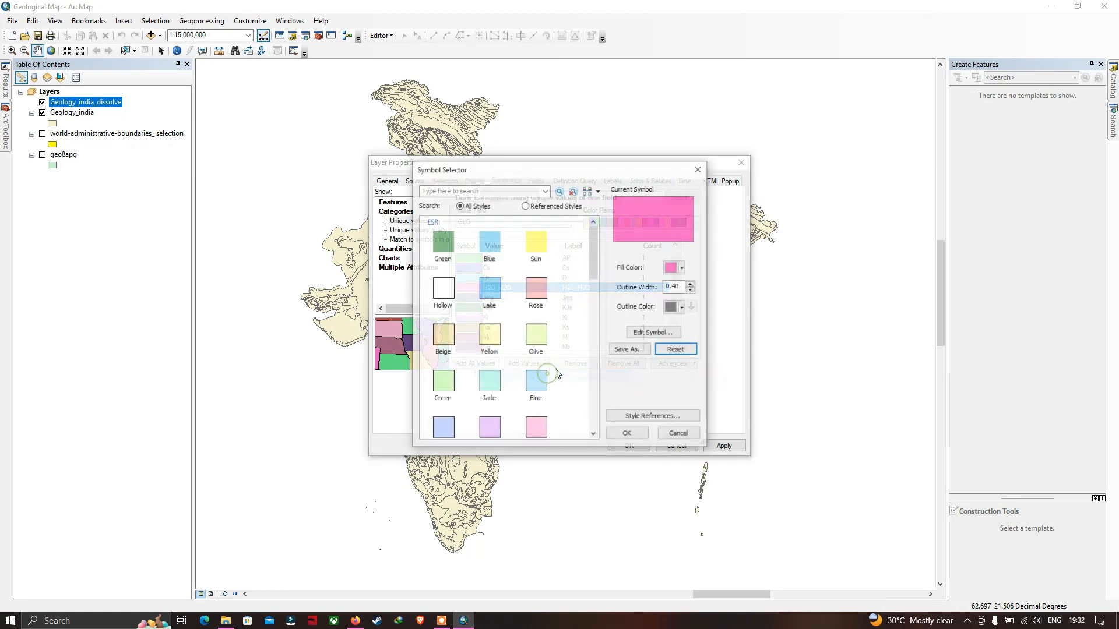
click(683, 269)
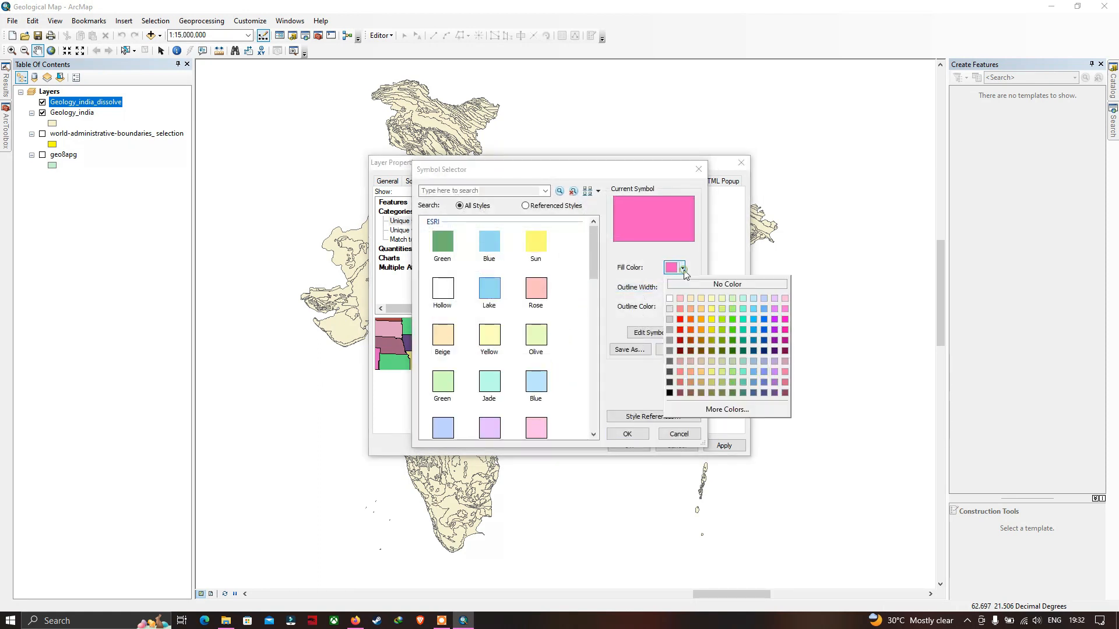
click(763, 319)
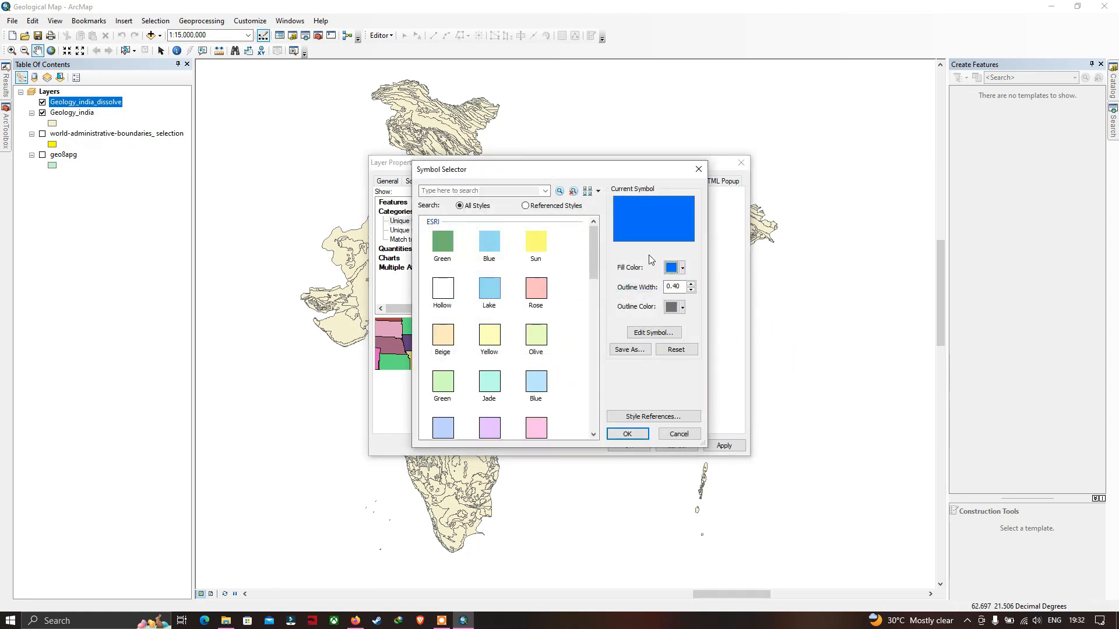
click(630, 434)
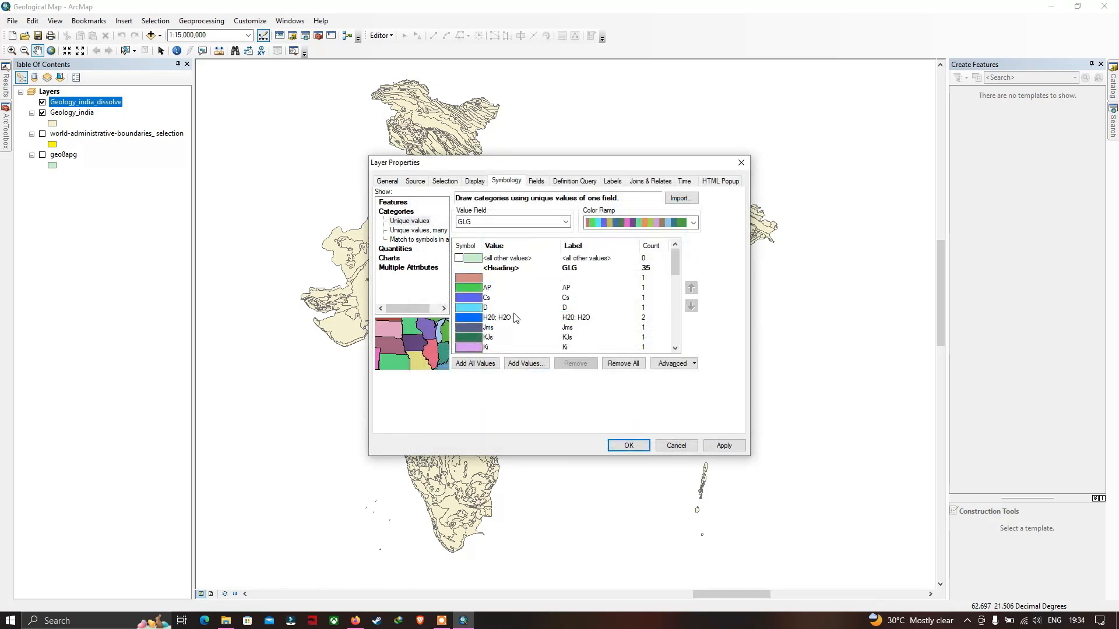
scroll(514, 314, down, 1)
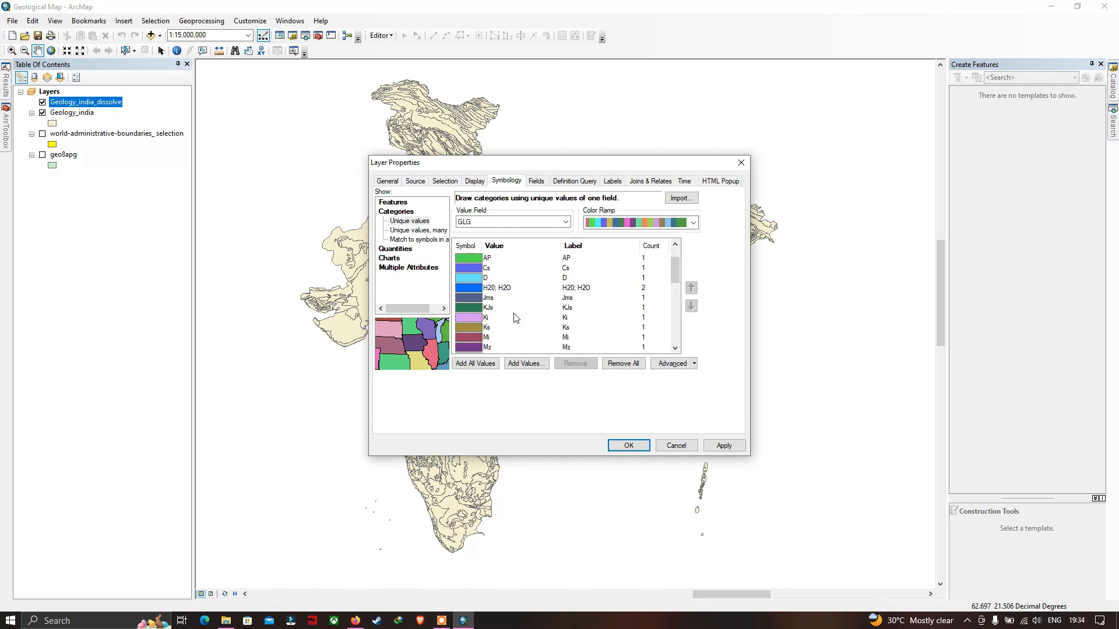
right_click(477, 313)
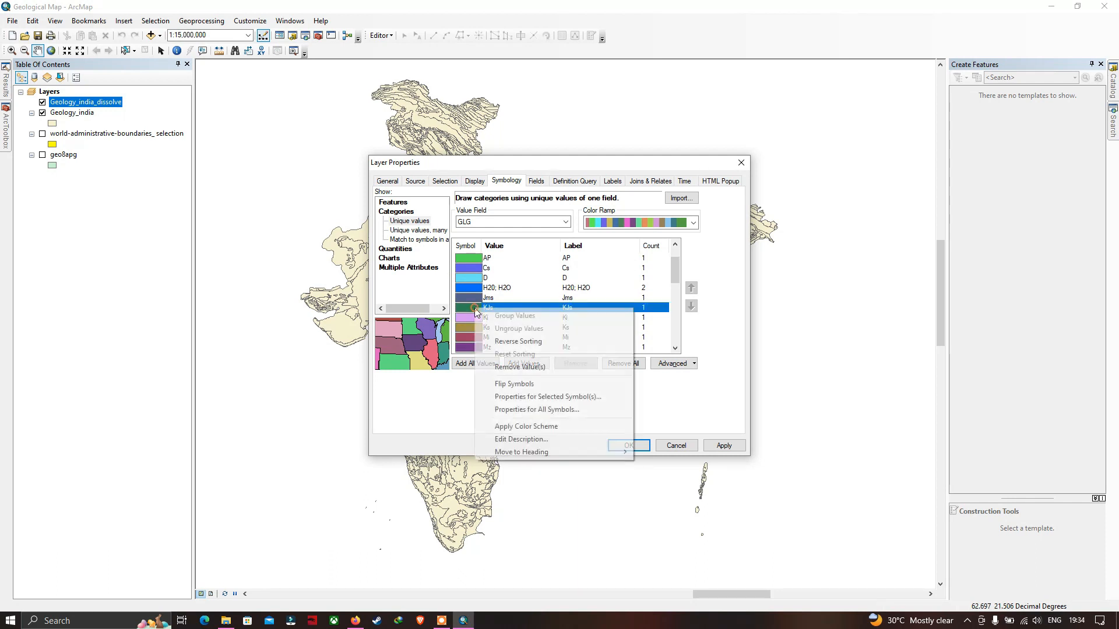
click(555, 398)
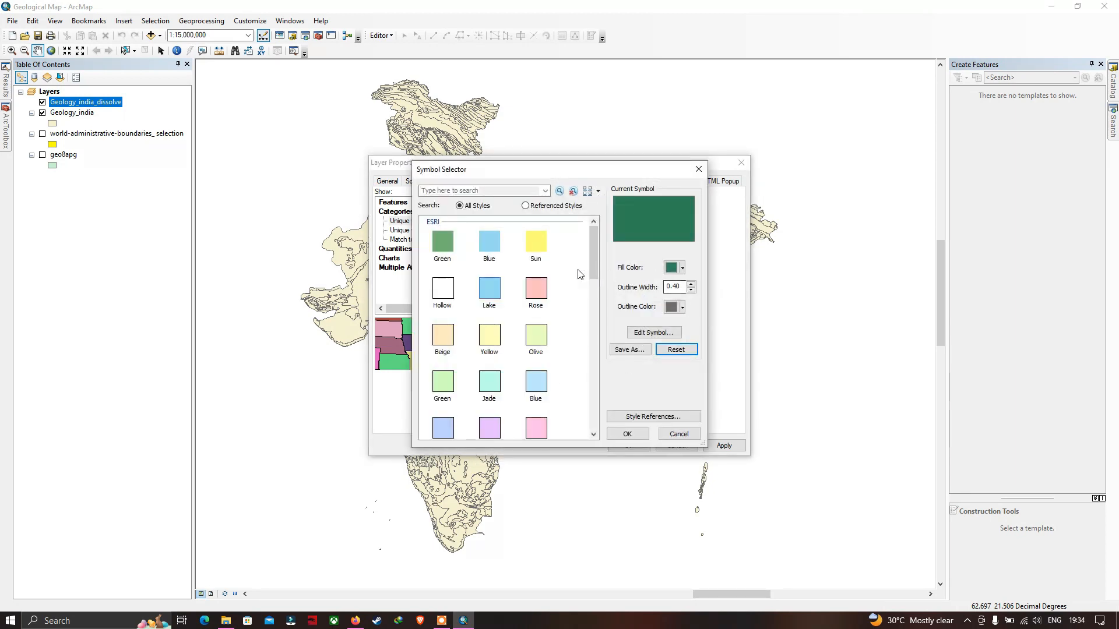
click(678, 435)
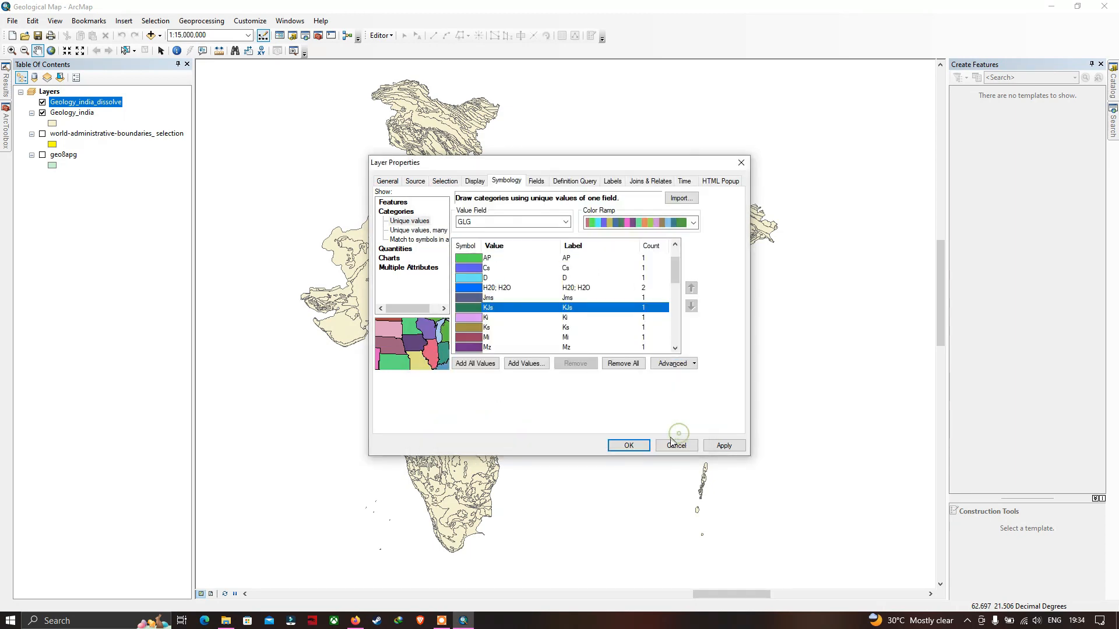
Step: Apply the GLG unique-value symbology to the map of India and close the layer properties
click(727, 445)
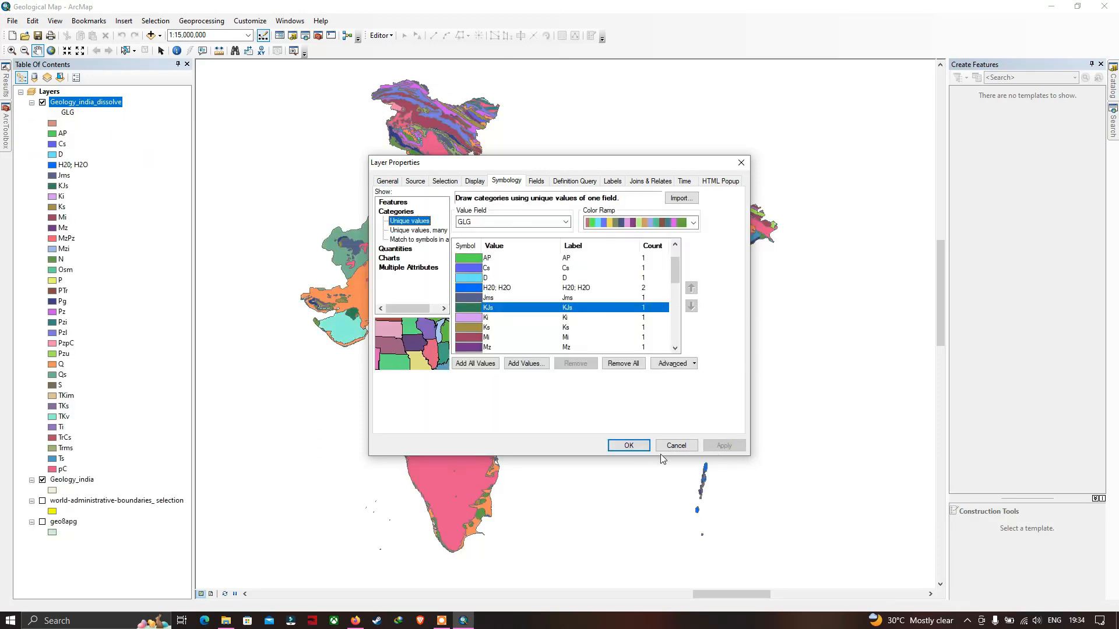
click(635, 445)
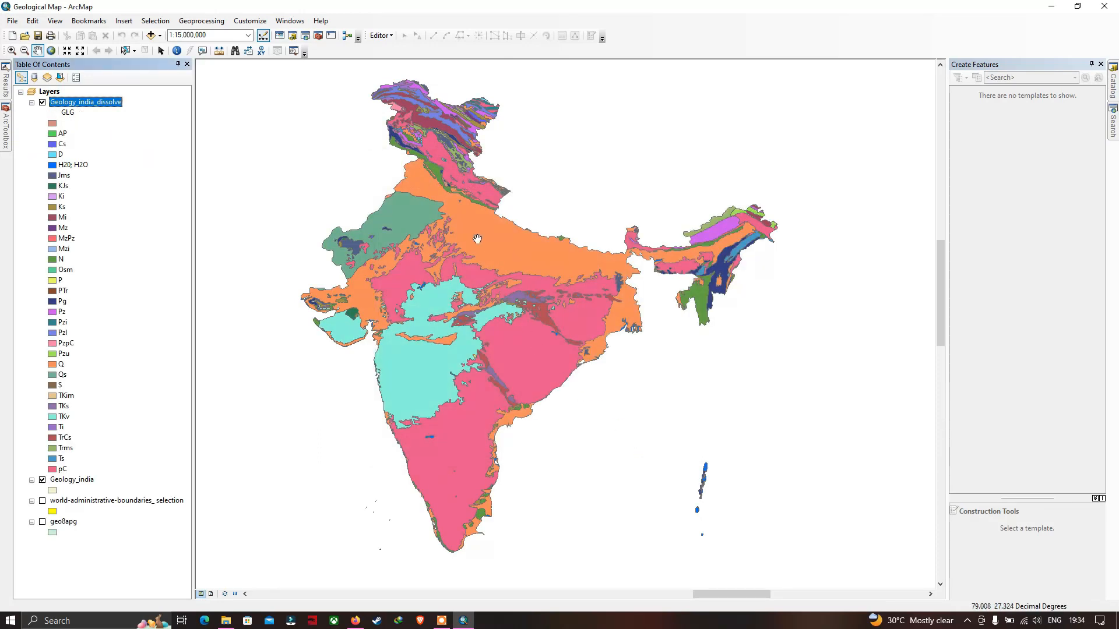
mouse_move(466, 219)
mouse_down()
mouse_move(483, 229)
mouse_move(472, 217)
mouse_up()
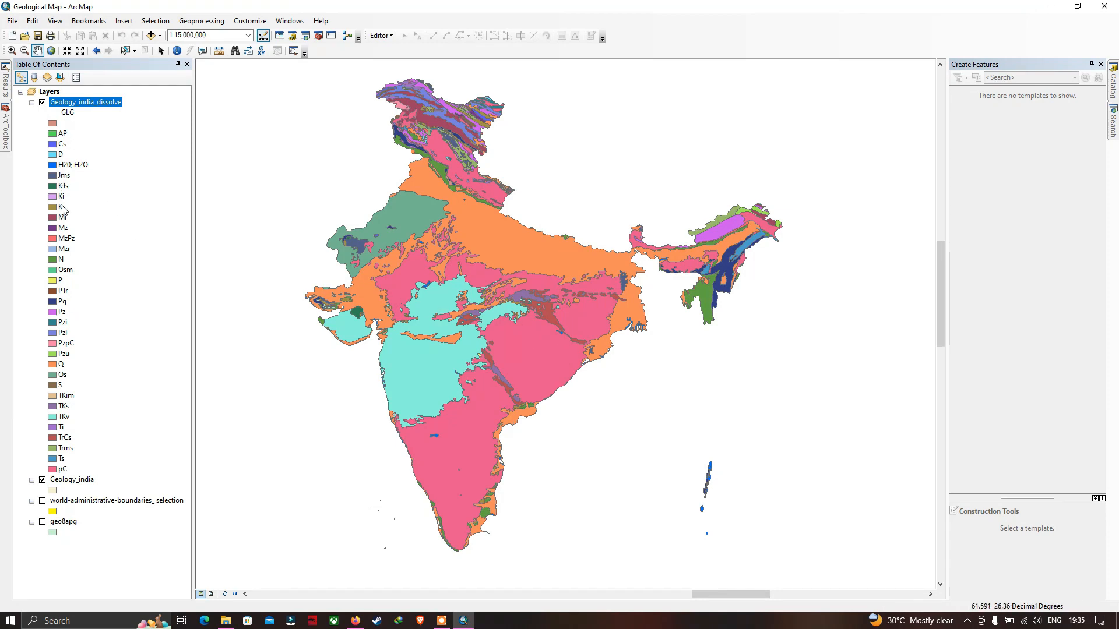
Step: Switch to Firefox and bring up the Explanation legend in the ofr97470C.pdf report
click(355, 620)
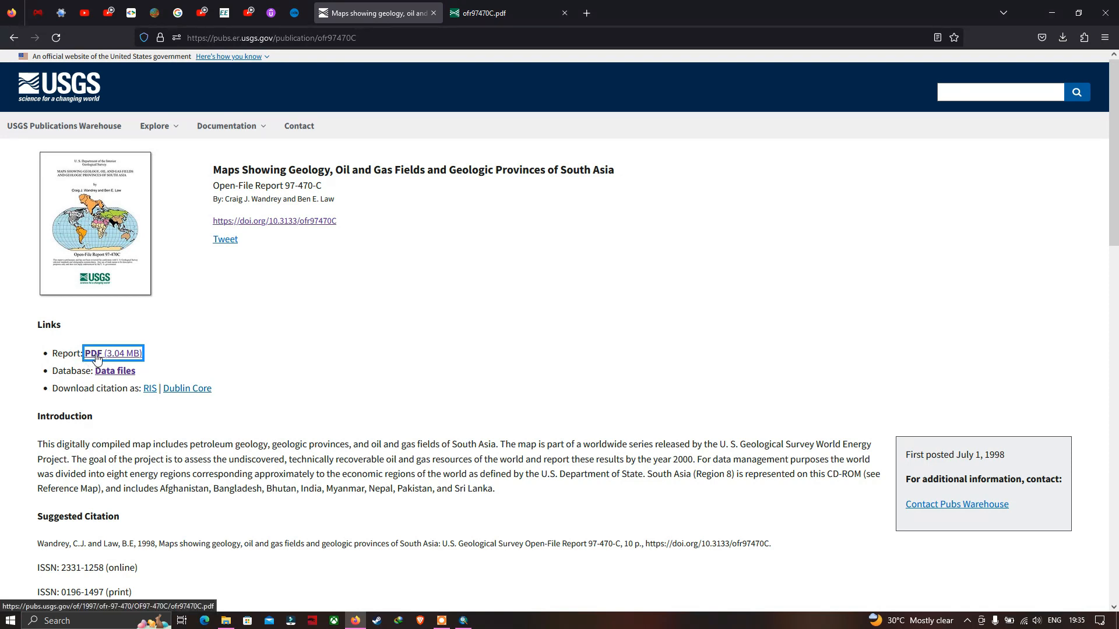
click(489, 12)
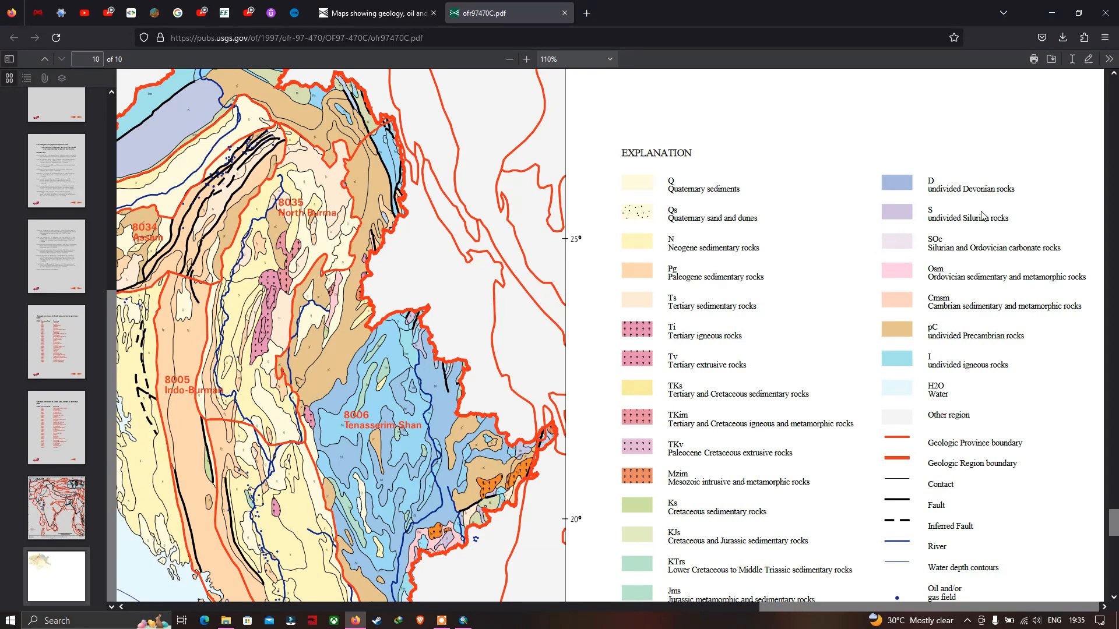
Step: Examine the rock-unit and boundary symbols in the geologic map's Explanation on page 10 of the PDF
scroll(755, 321, down, 3)
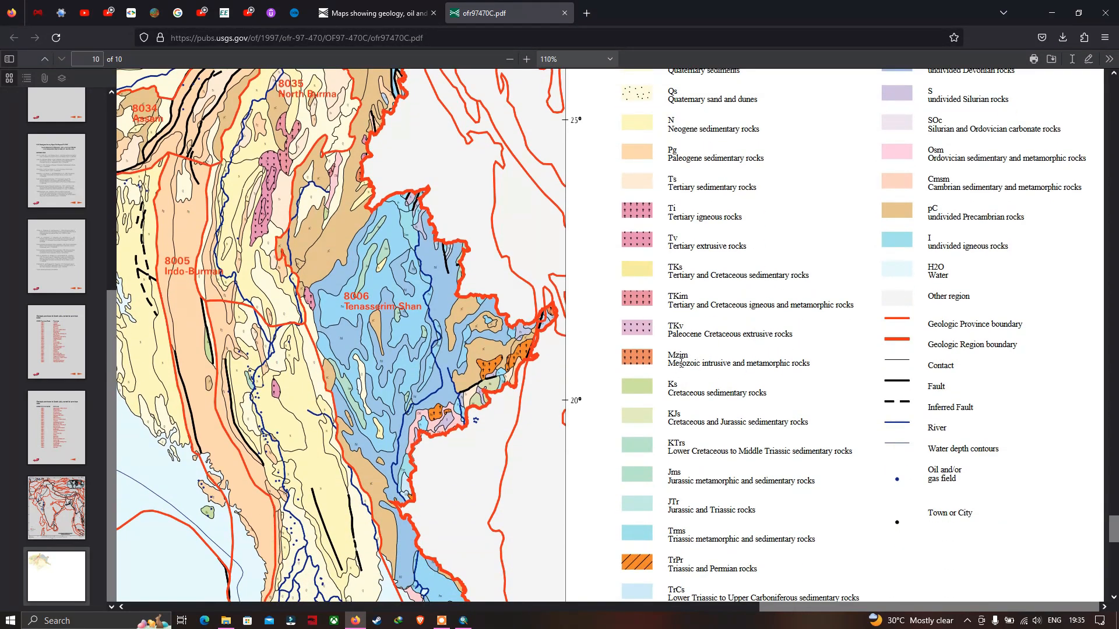
scroll(732, 380, down, 5)
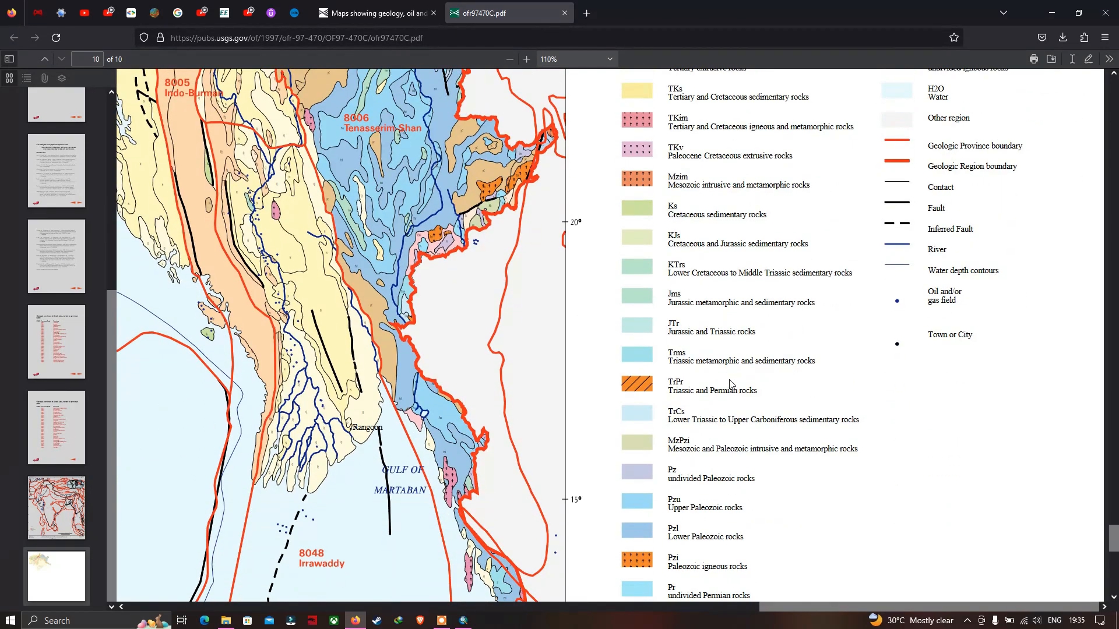
scroll(730, 383, up, 12)
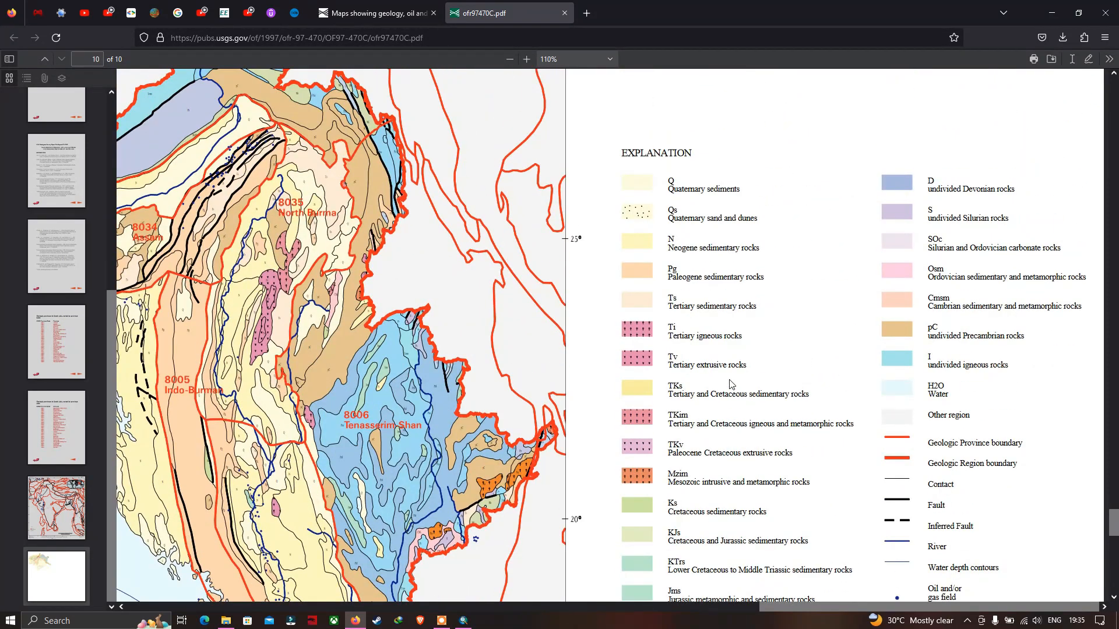
scroll(730, 383, up, 3)
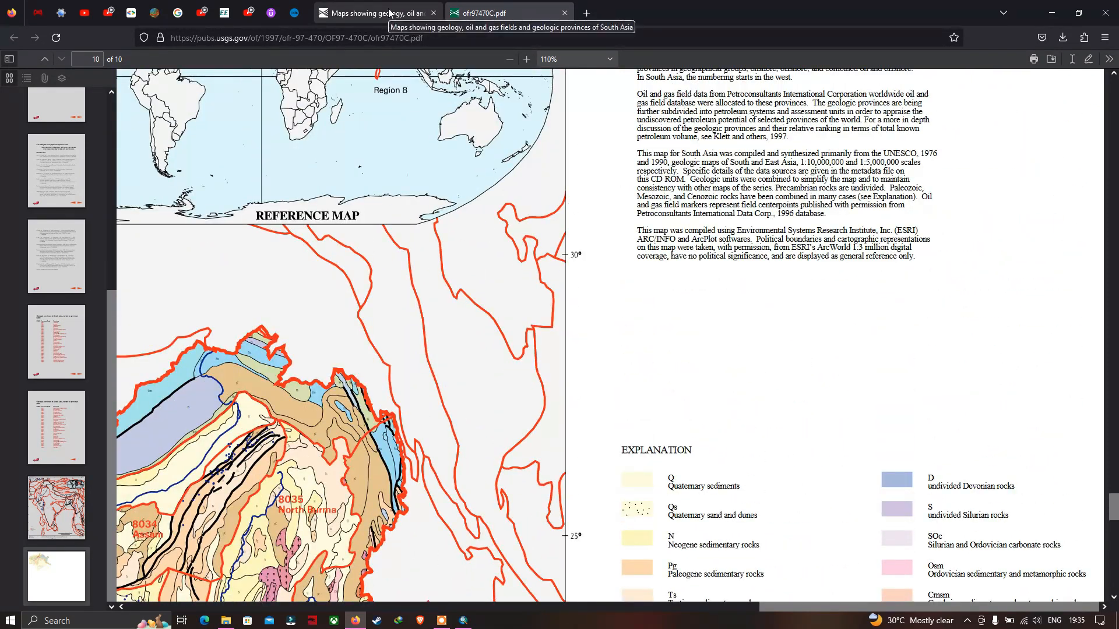
Step: Switch to ArcMap, display the Geological Map document in layout view, and enlarge India within the data frame
click(463, 619)
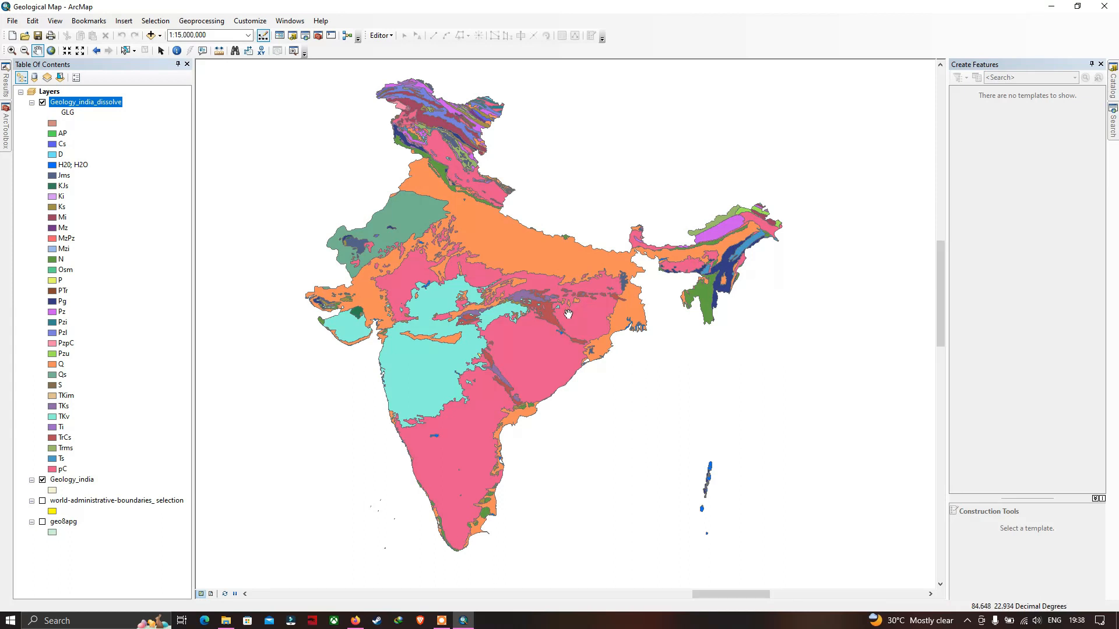
click(211, 595)
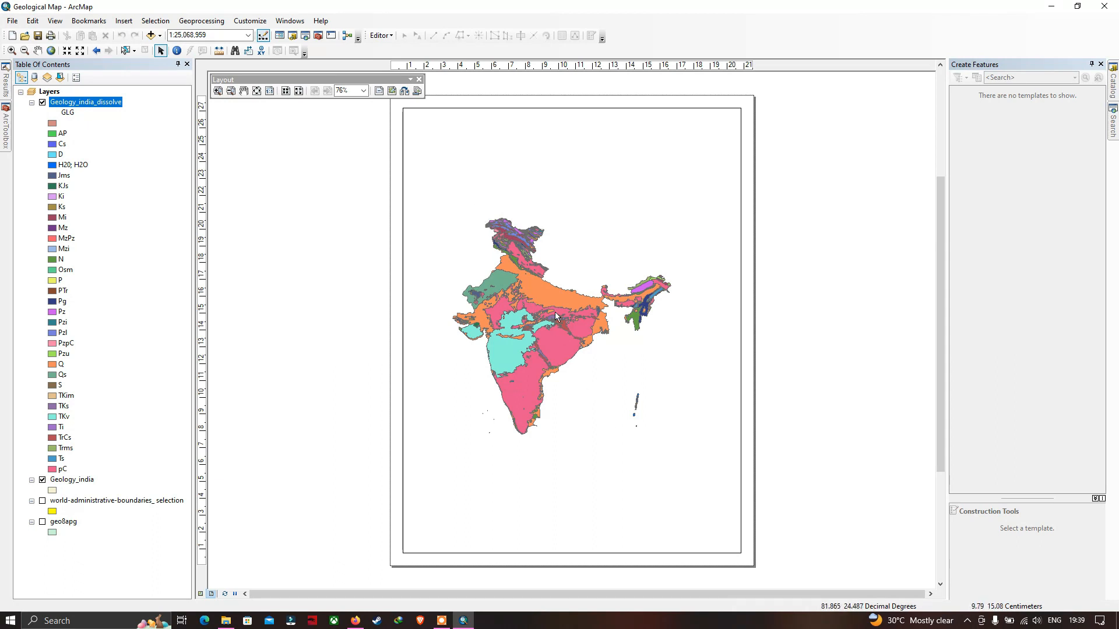
click(12, 50)
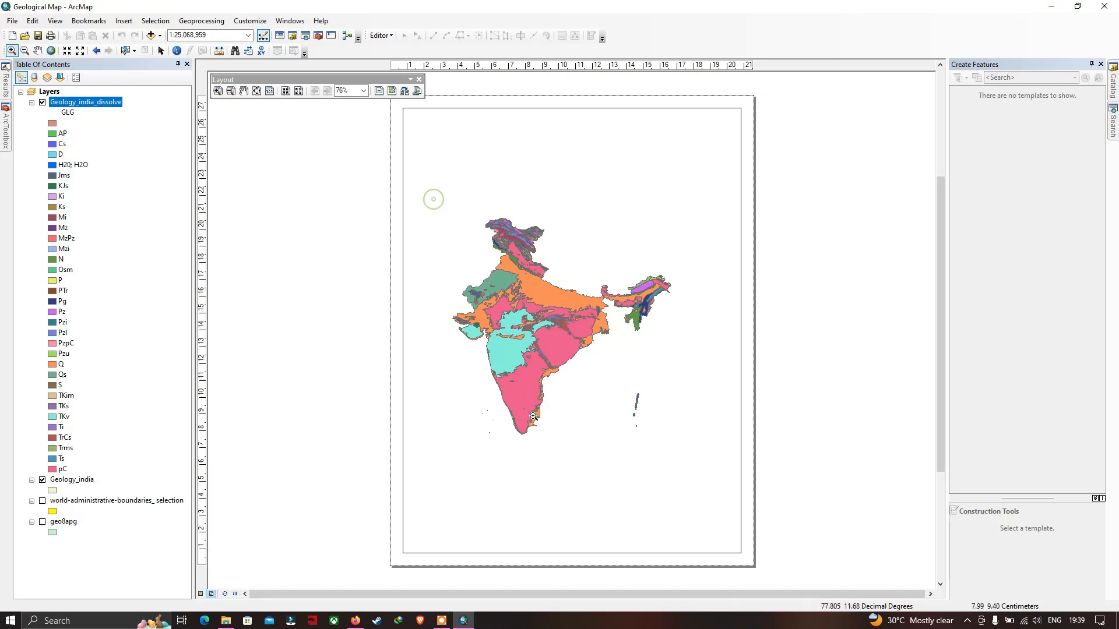
drag(434, 199, 673, 456)
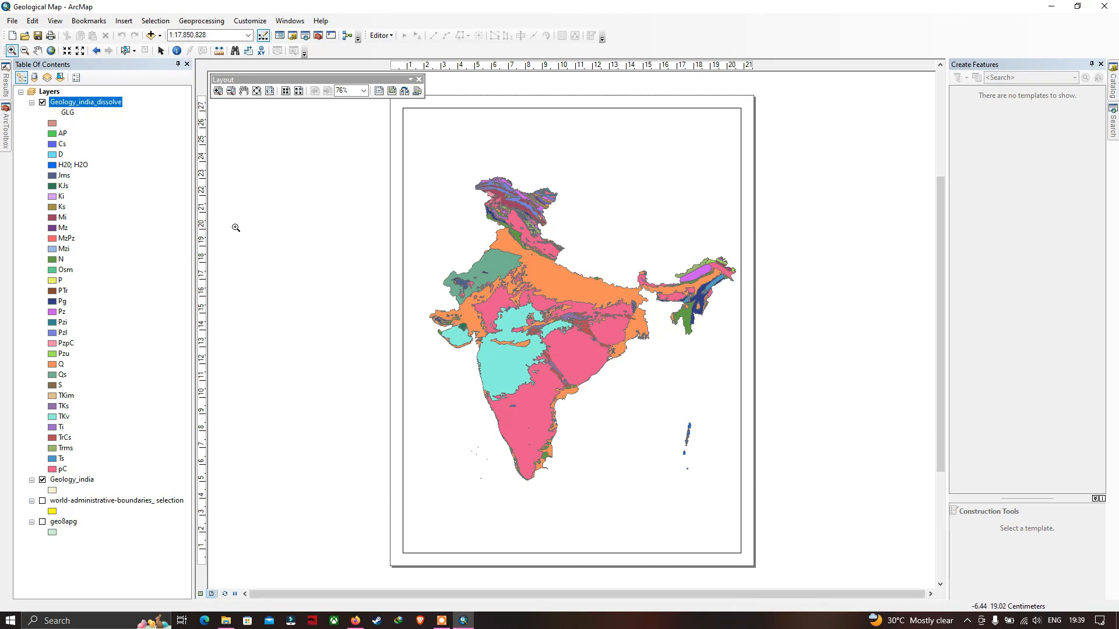
click(12, 22)
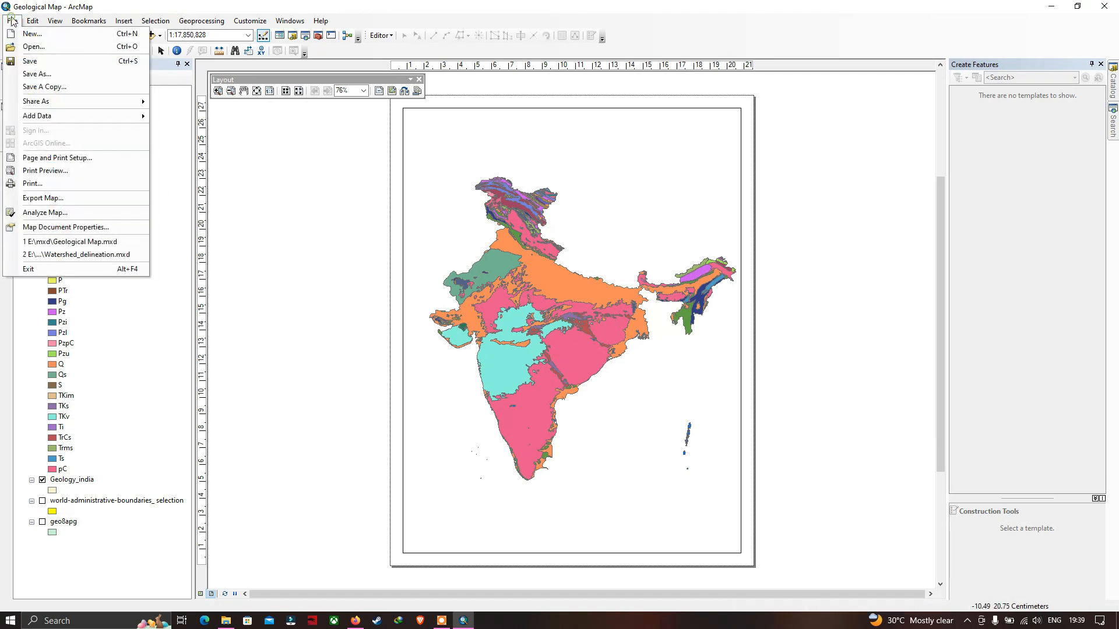
click(64, 158)
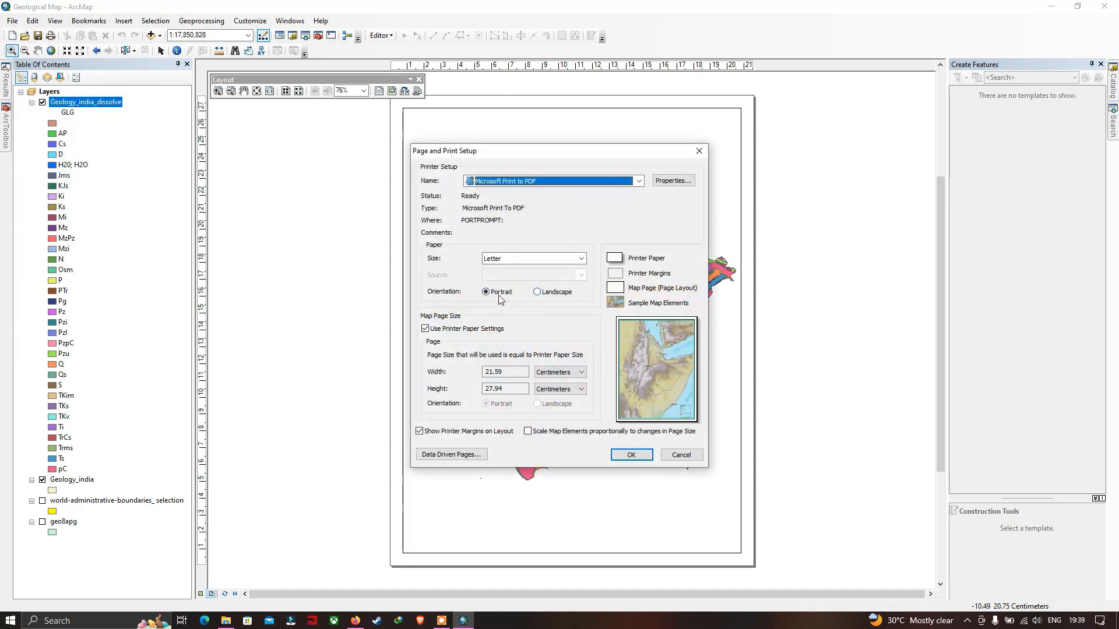
click(539, 294)
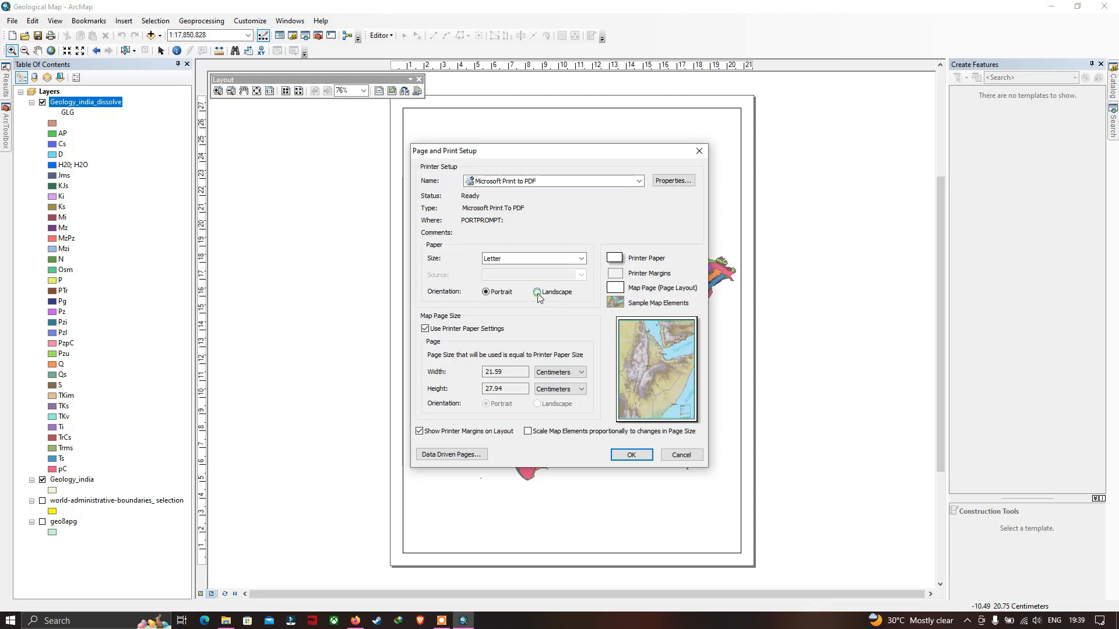
click(485, 292)
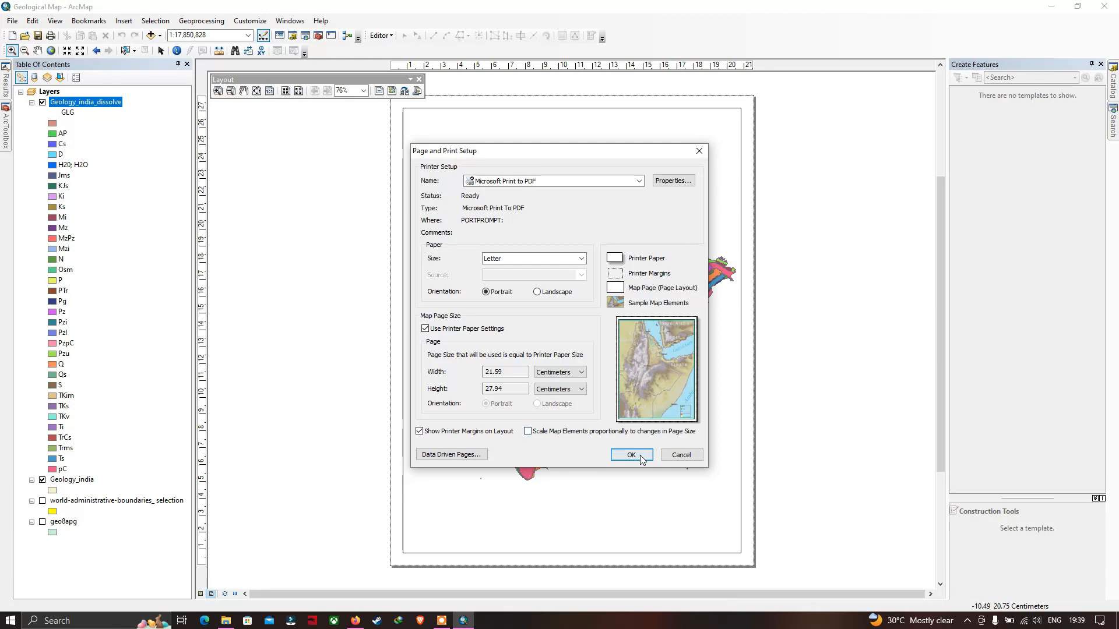
click(679, 455)
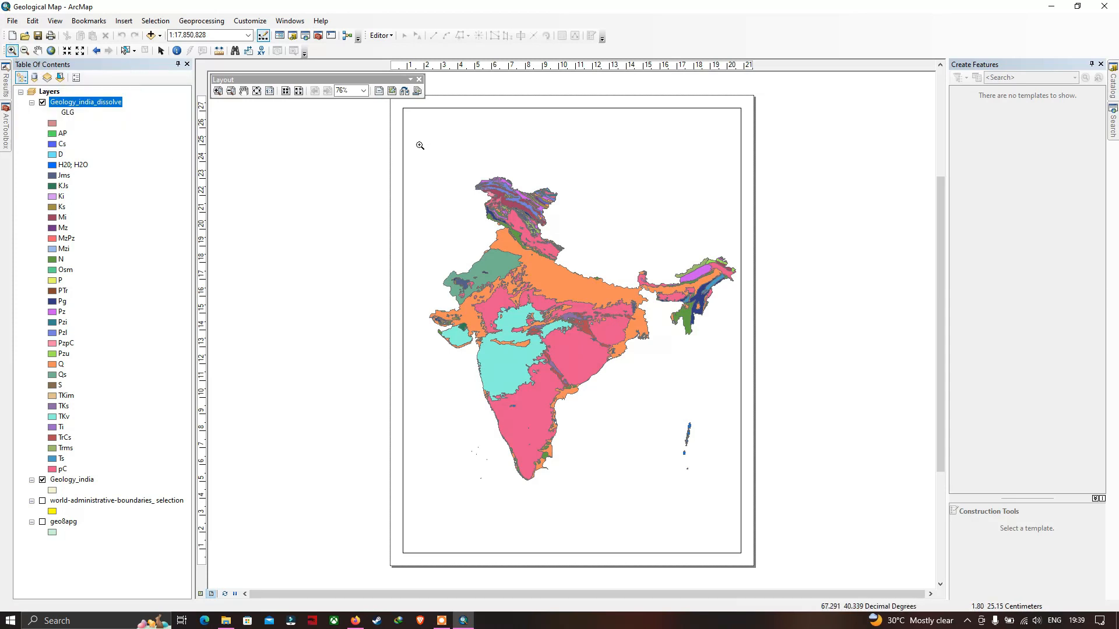
Step: Enlarge India further in the data frame and set the page's paper orientation to Landscape
drag(420, 140, 737, 502)
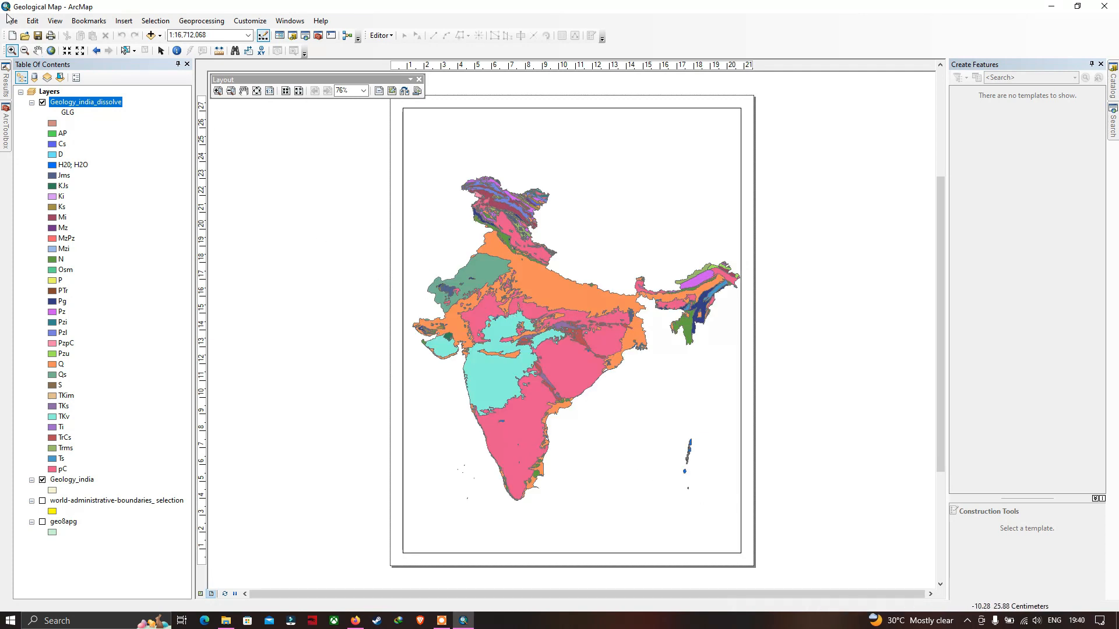
click(8, 18)
click(75, 155)
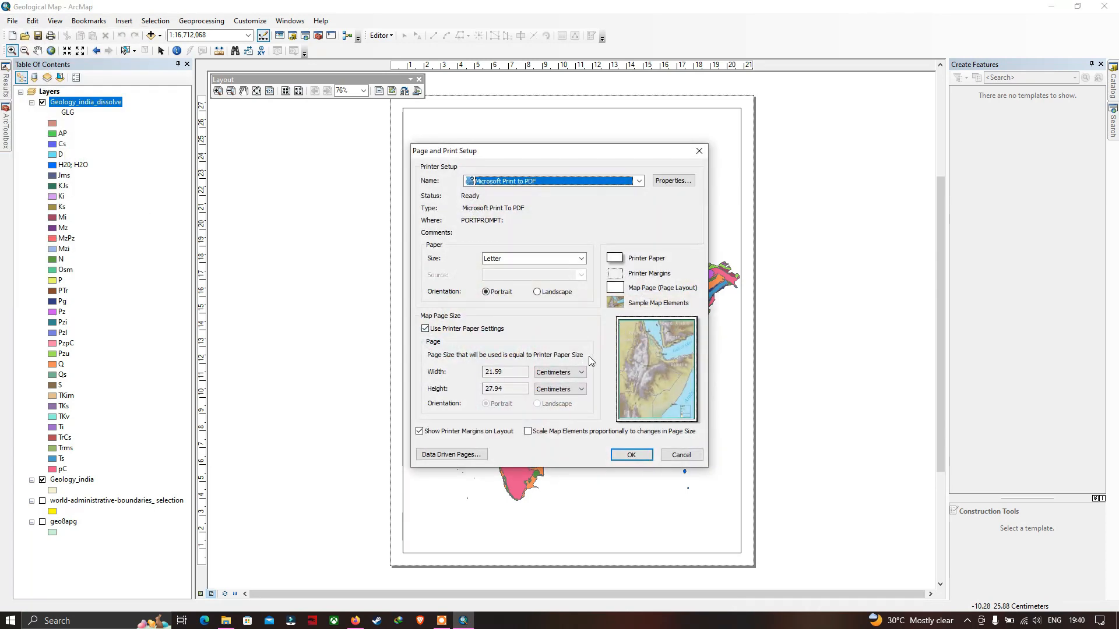
click(538, 292)
click(634, 455)
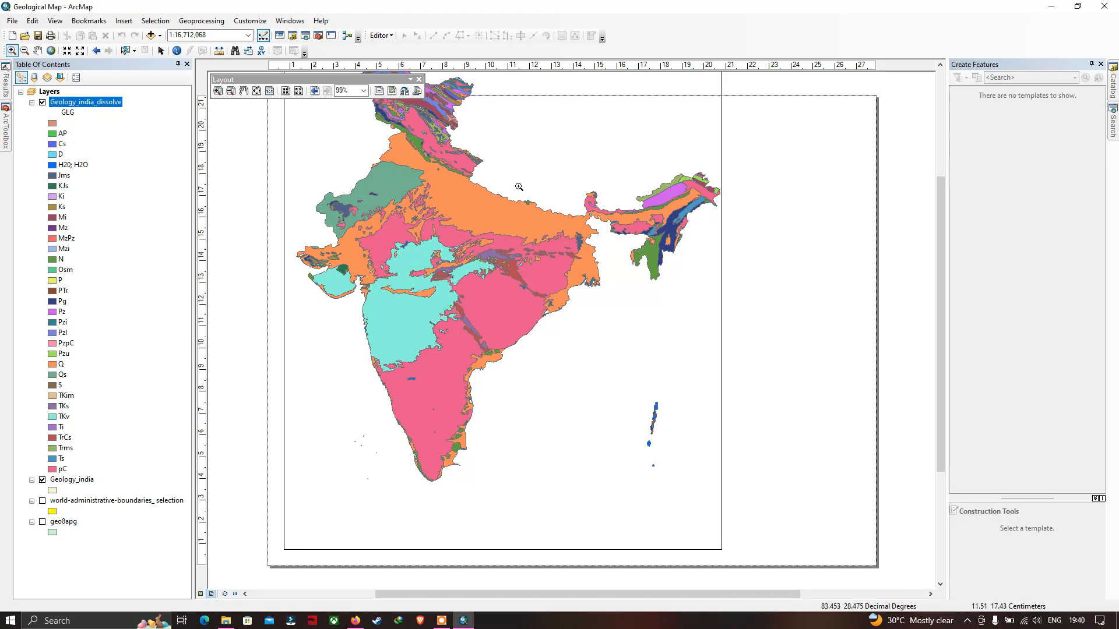
Step: Dock the floating Layout toolbar and resize the data frame to about 26 by 20 cm so it fits the landscape page
click(161, 51)
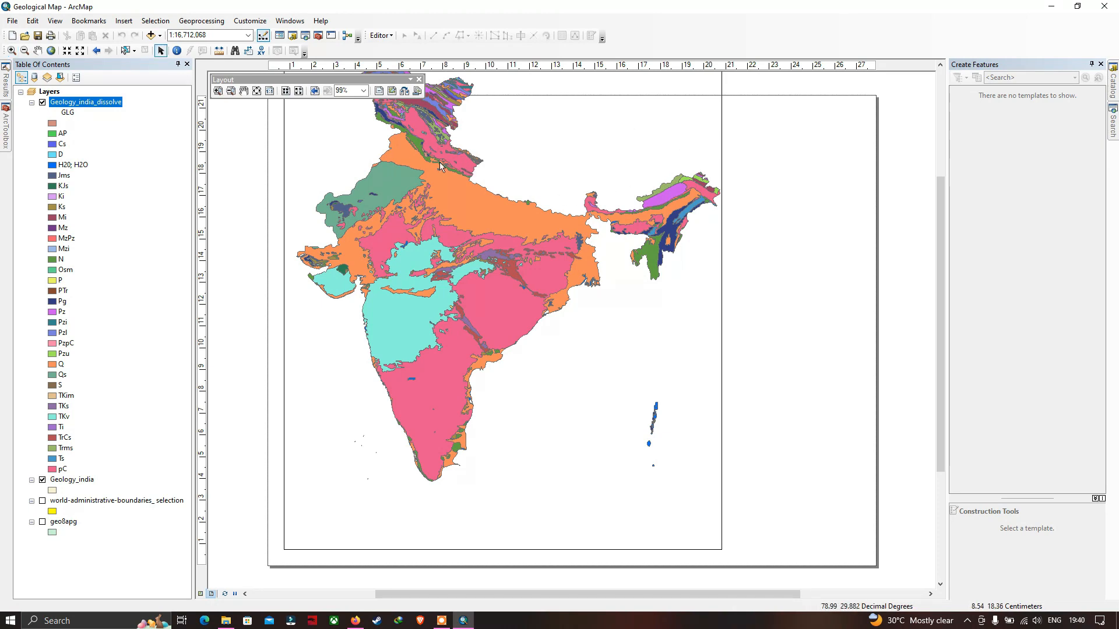
drag(300, 81, 554, 43)
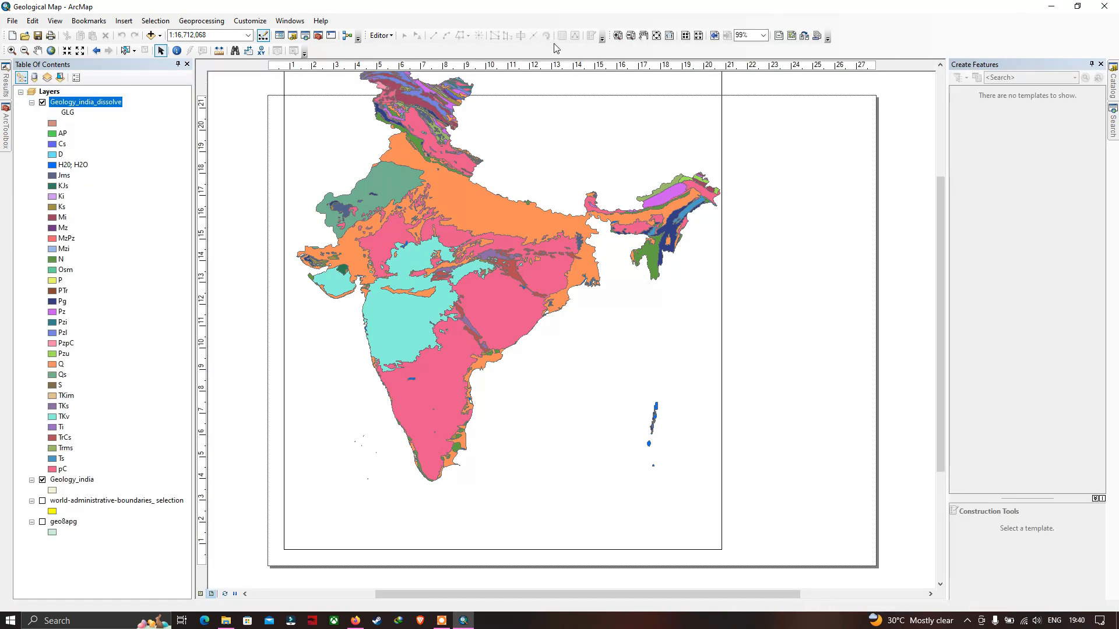
scroll(632, 215, up, 1)
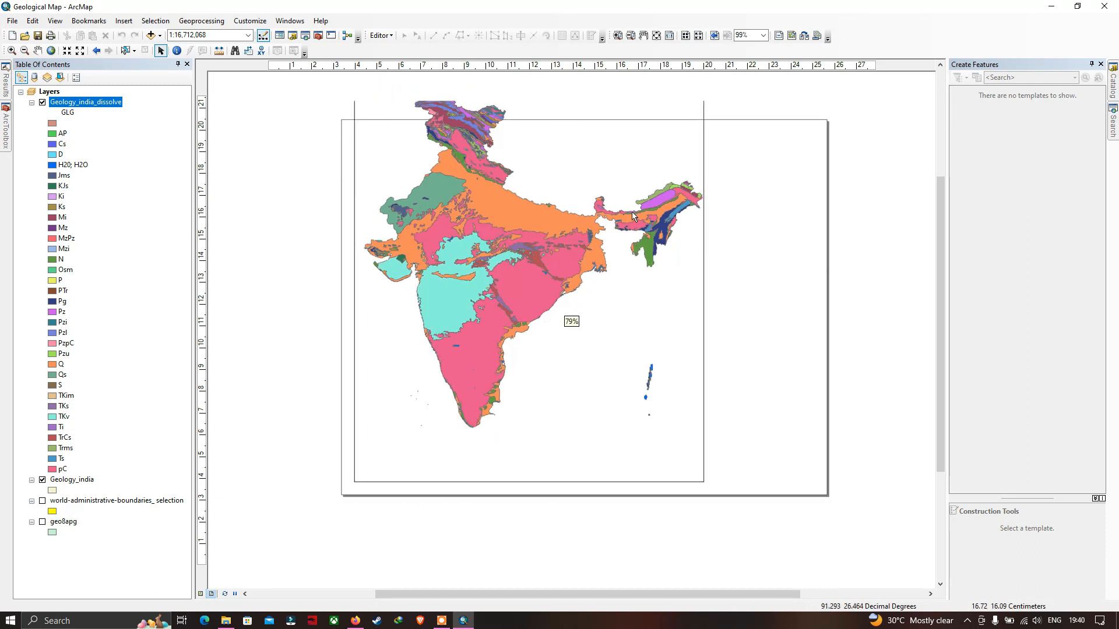
drag(942, 330, 940, 262)
click(553, 108)
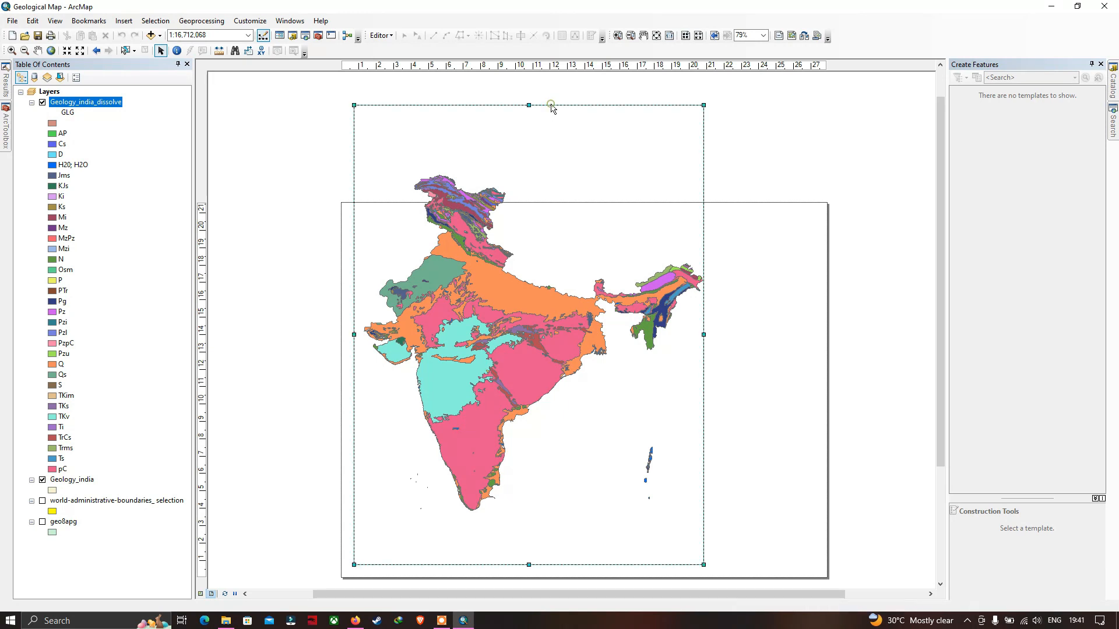
drag(528, 106, 532, 212)
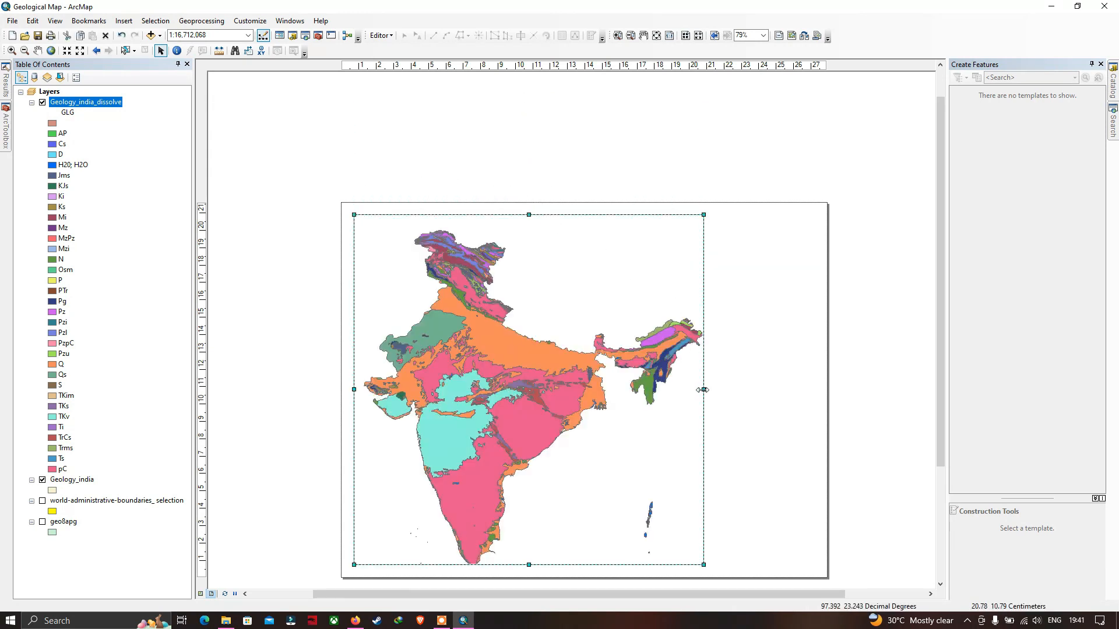
drag(703, 390, 810, 399)
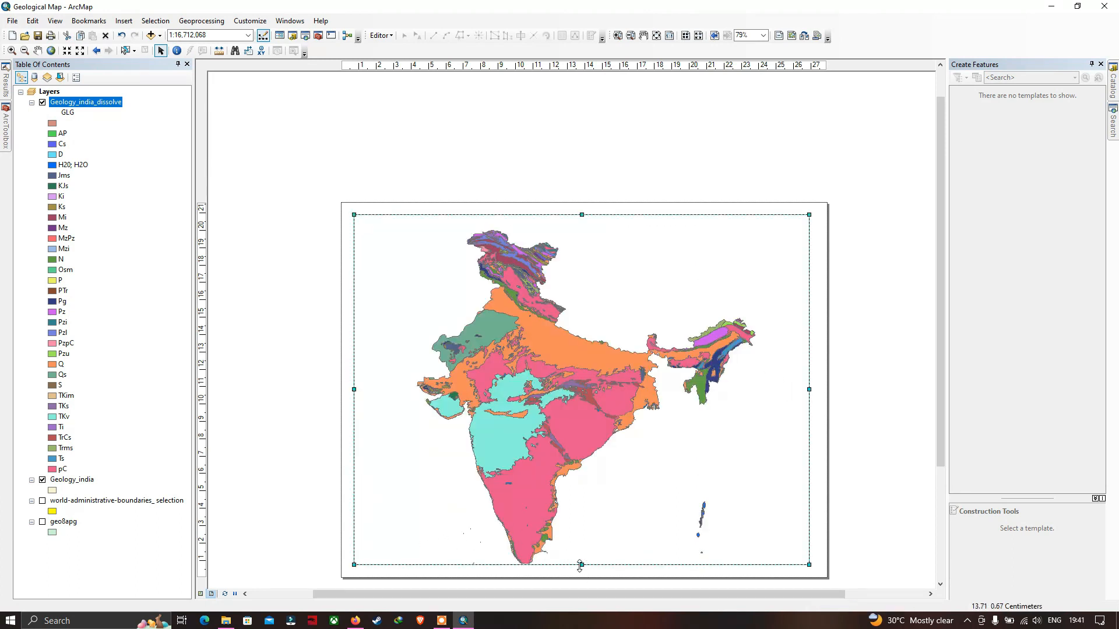
Step: Pull the data frame's four edges slightly inward to leave an even margin inside the page border
drag(581, 564, 581, 559)
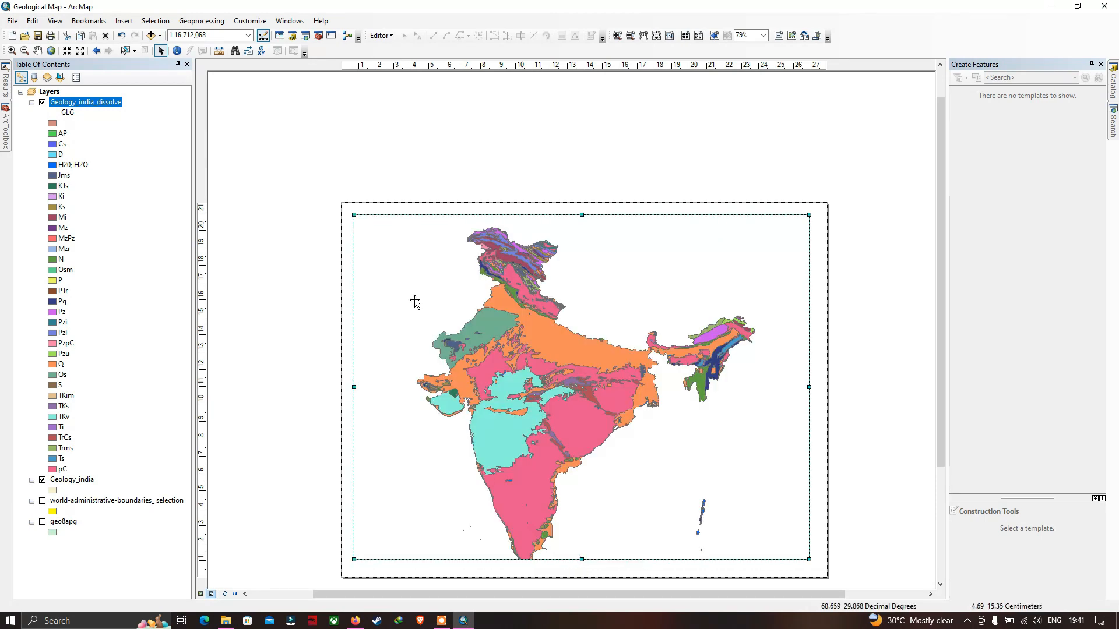
drag(582, 215, 583, 223)
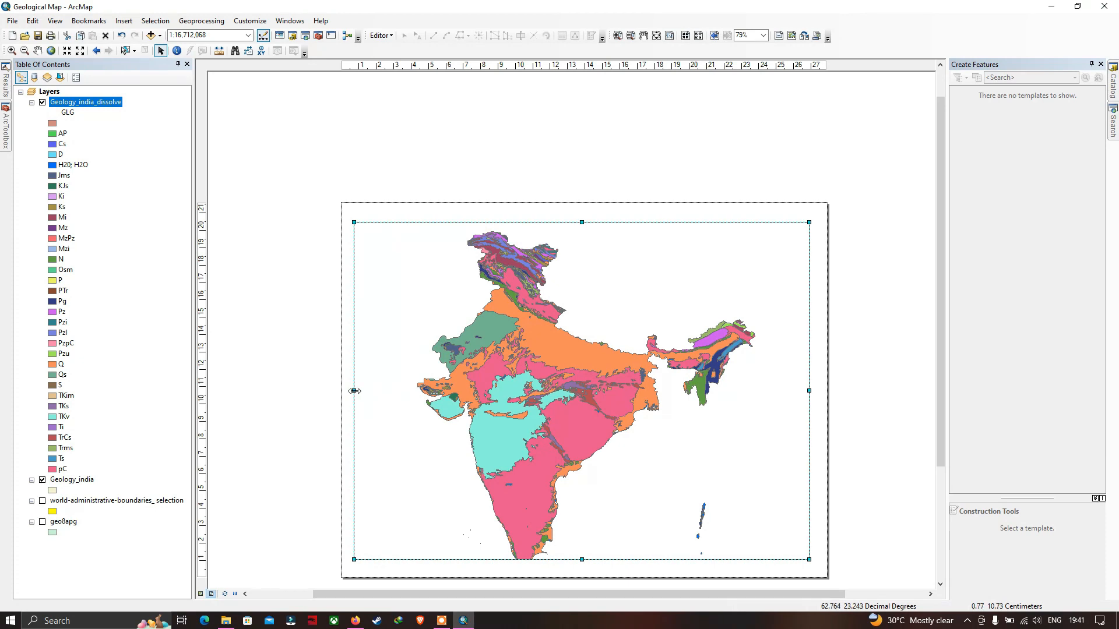
drag(354, 391, 361, 391)
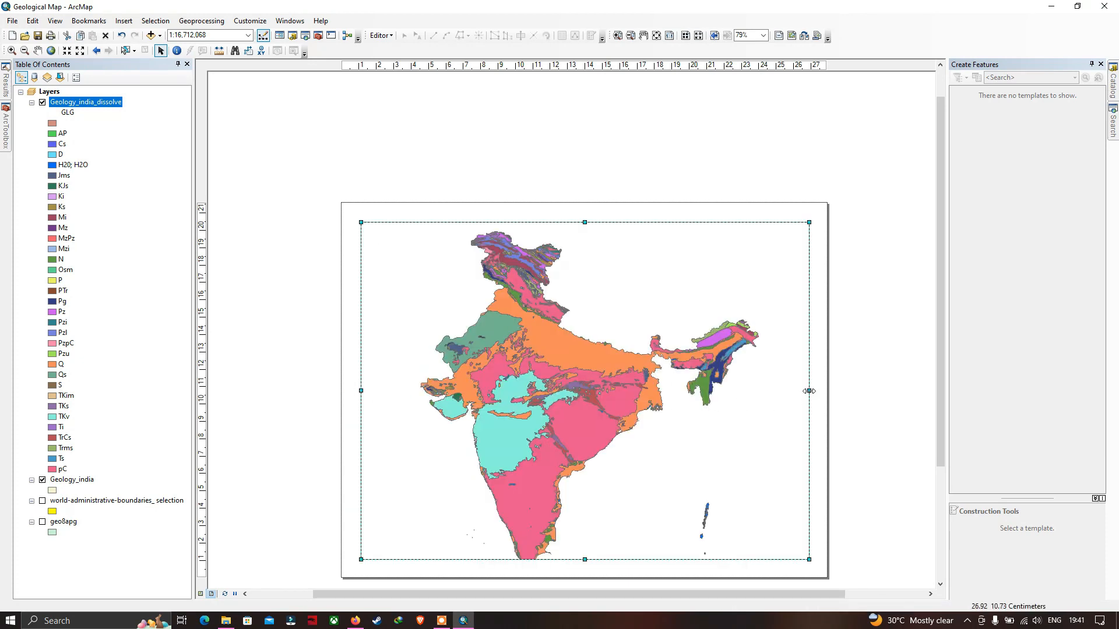
drag(809, 391, 806, 391)
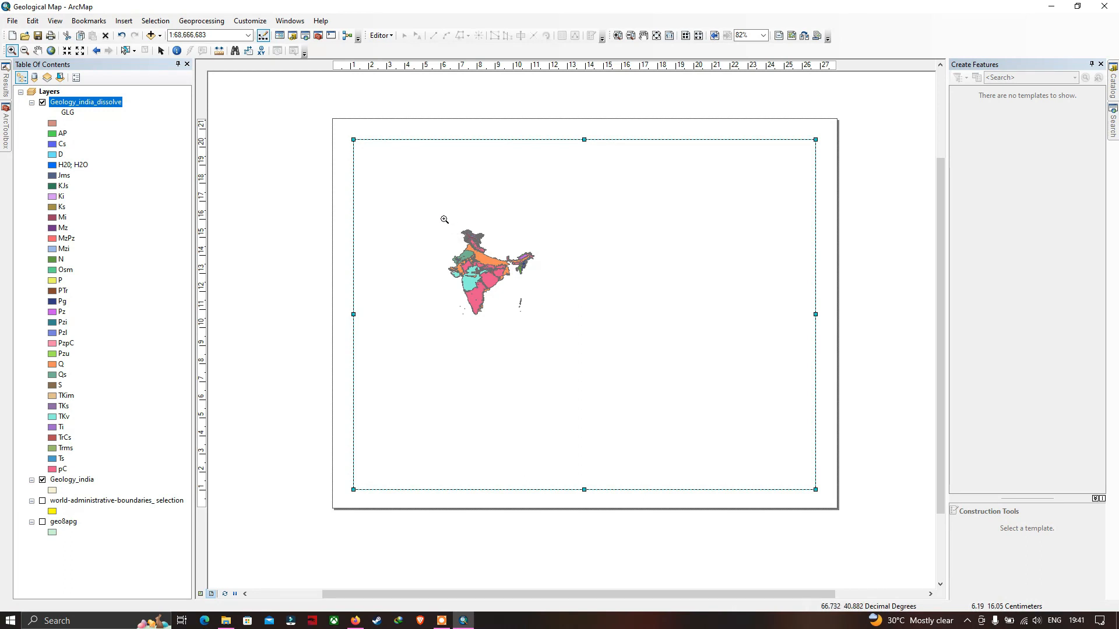
Step: Enlarge India to a scale of about 1:18,850,000 and center it within the data frame
scroll(443, 218, up, 1)
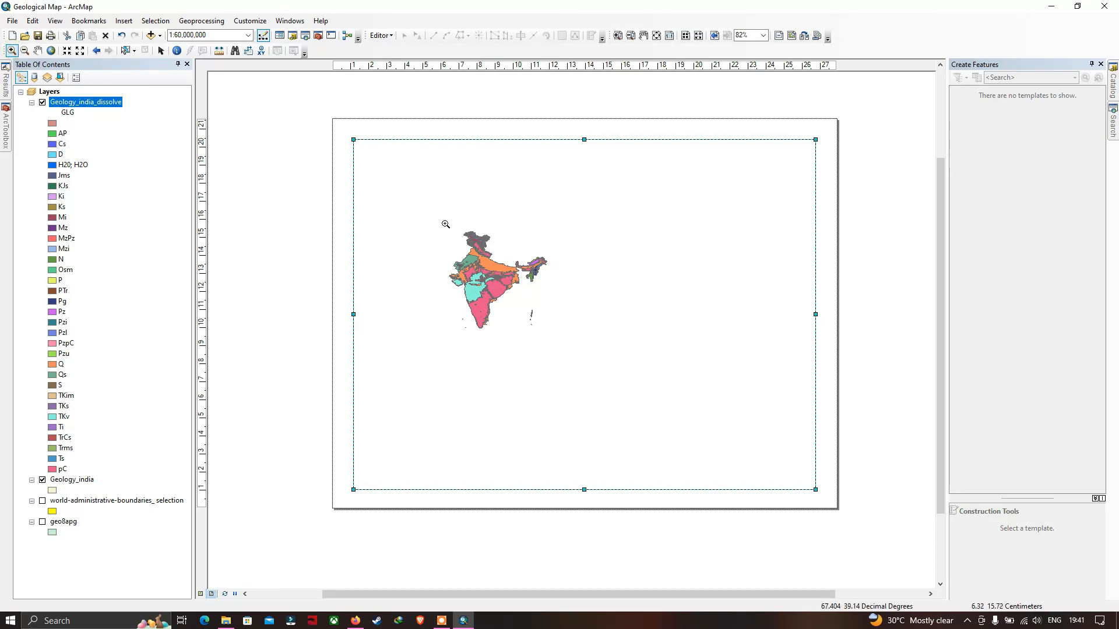
drag(444, 223, 547, 348)
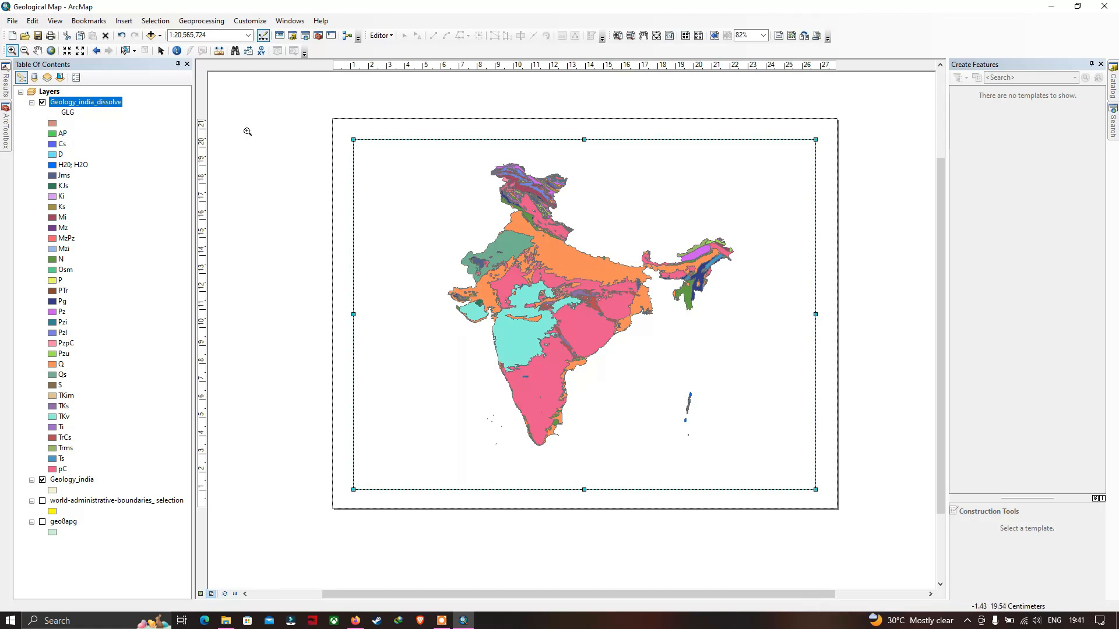
click(27, 51)
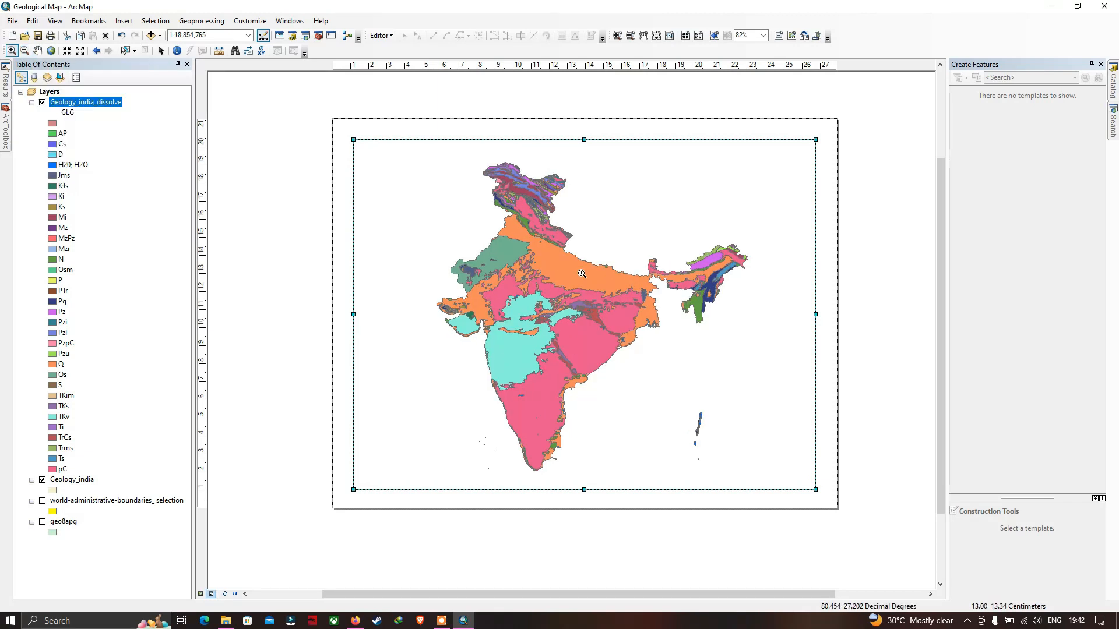
click(37, 50)
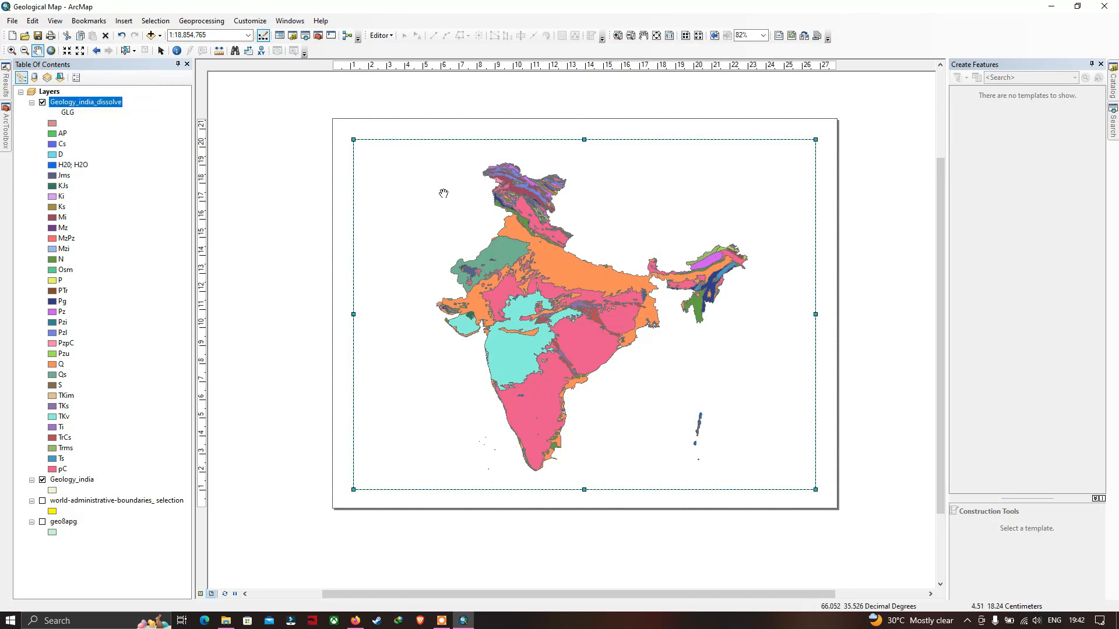
mouse_move(561, 277)
mouse_down()
mouse_move(538, 279)
mouse_move(615, 272)
mouse_move(522, 272)
mouse_move(518, 288)
mouse_move(541, 285)
mouse_up()
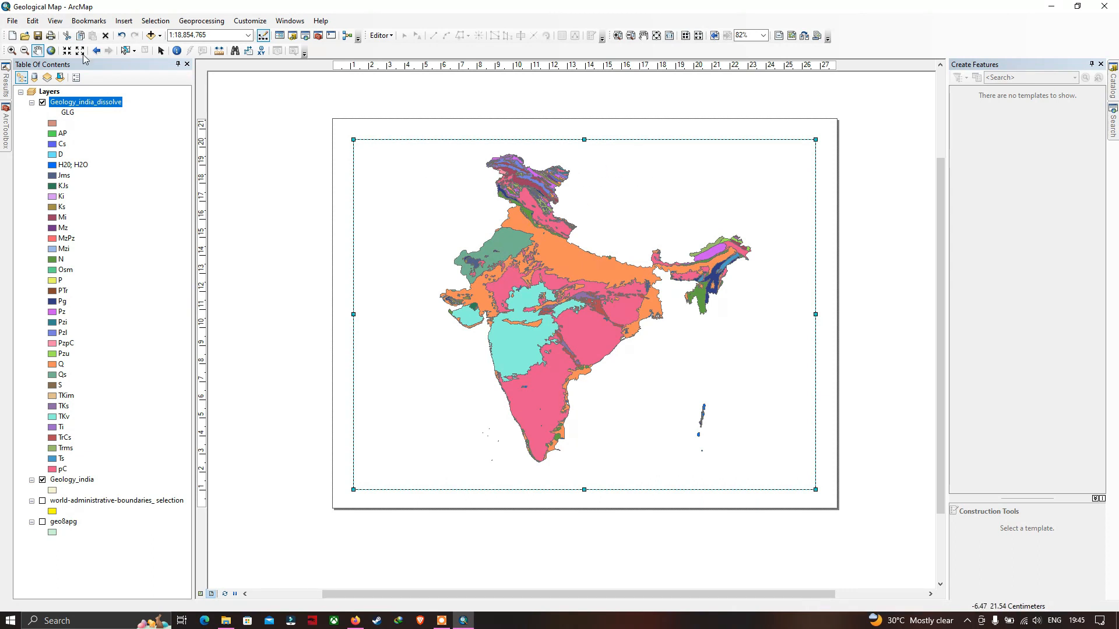
Step: Start a map legend and remove Geology_india from its items, keeping only Geology_india_dissolve
click(123, 22)
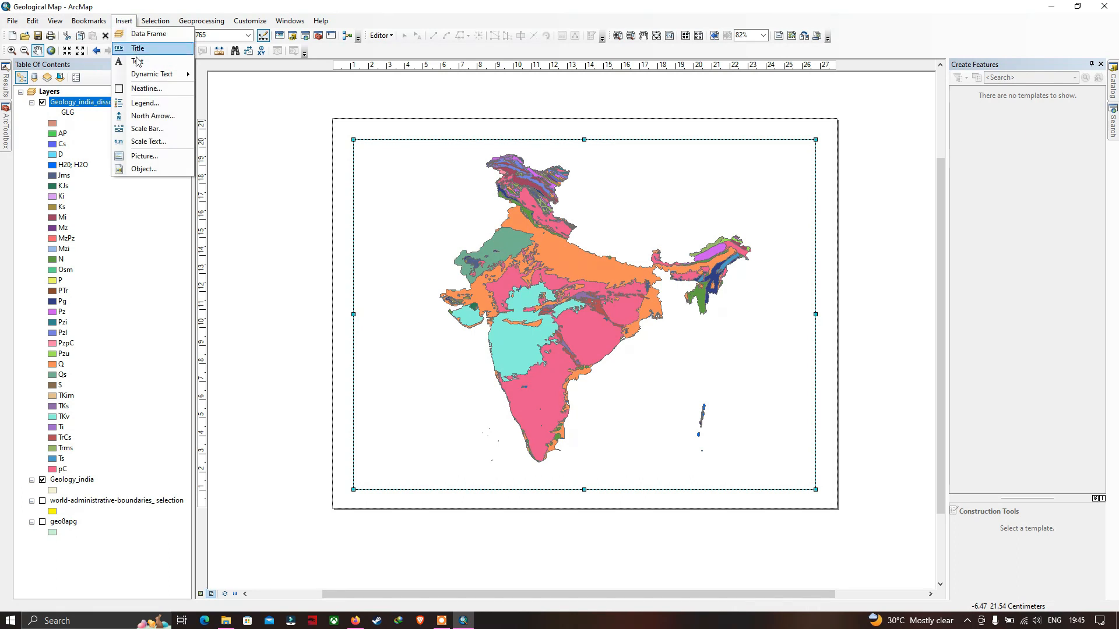
click(141, 102)
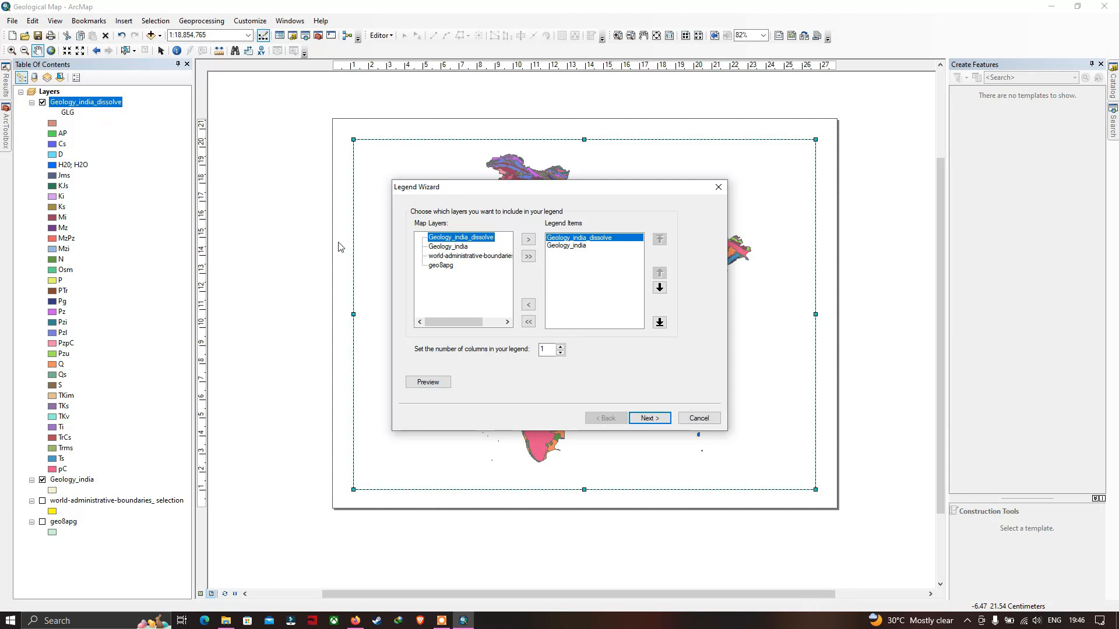
click(580, 247)
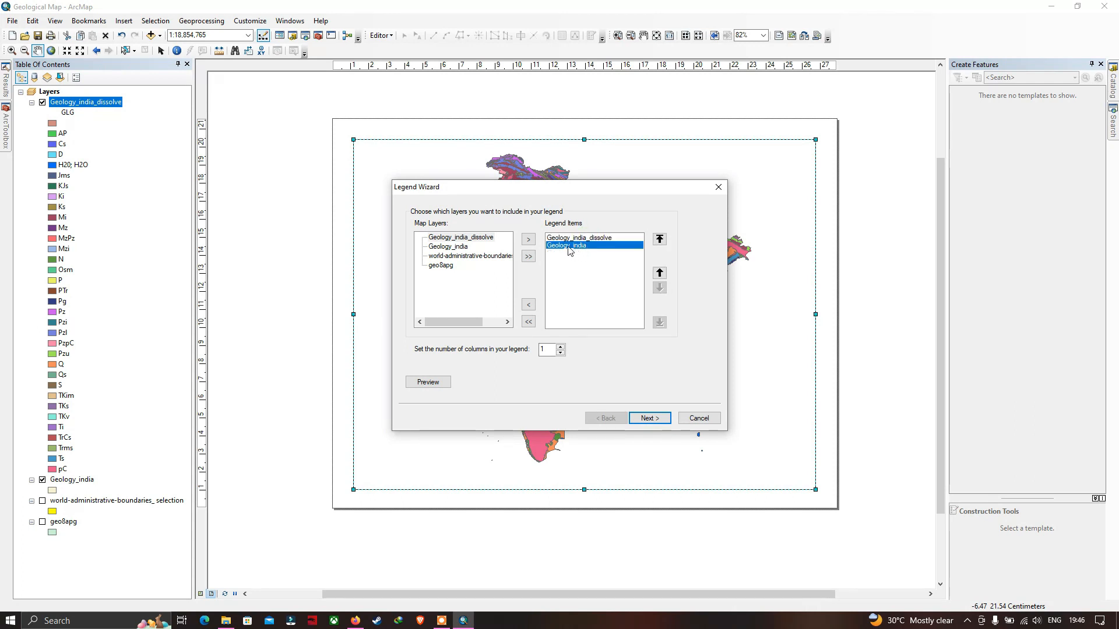
click(528, 306)
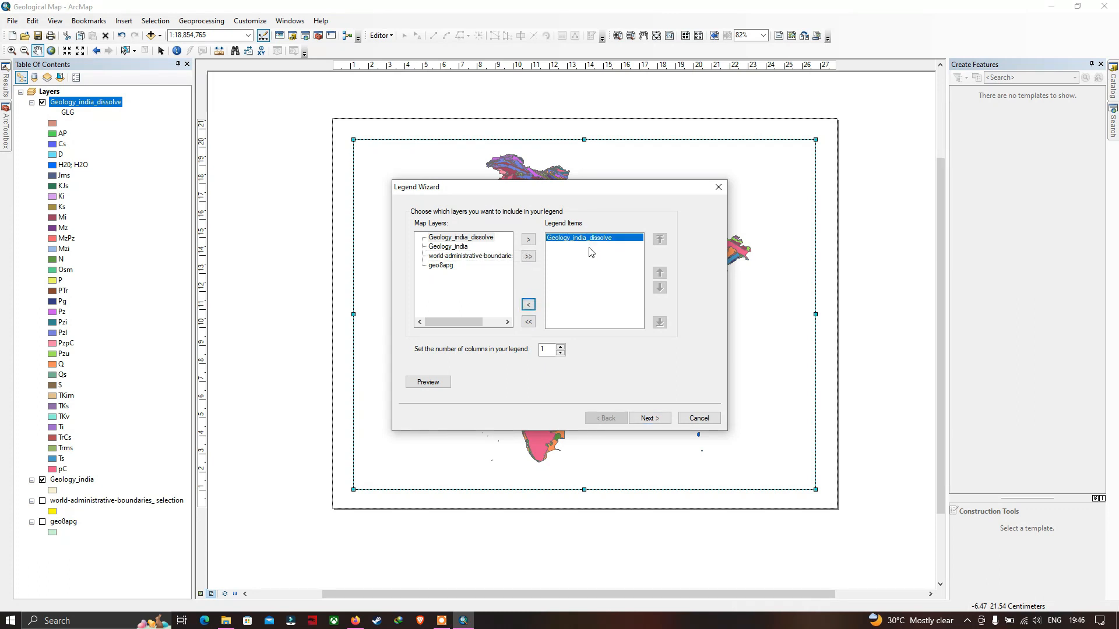
Step: Keep "Legend" as the legend title in black 15-point bold Arial, and accept the title settings
click(657, 422)
click(656, 420)
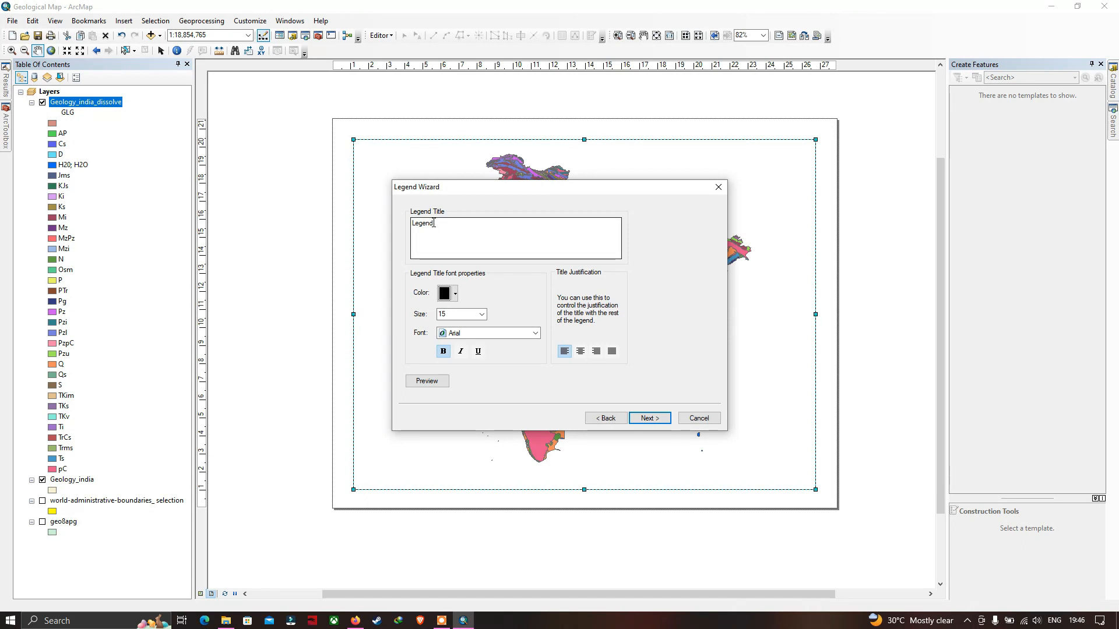
drag(439, 223, 415, 226)
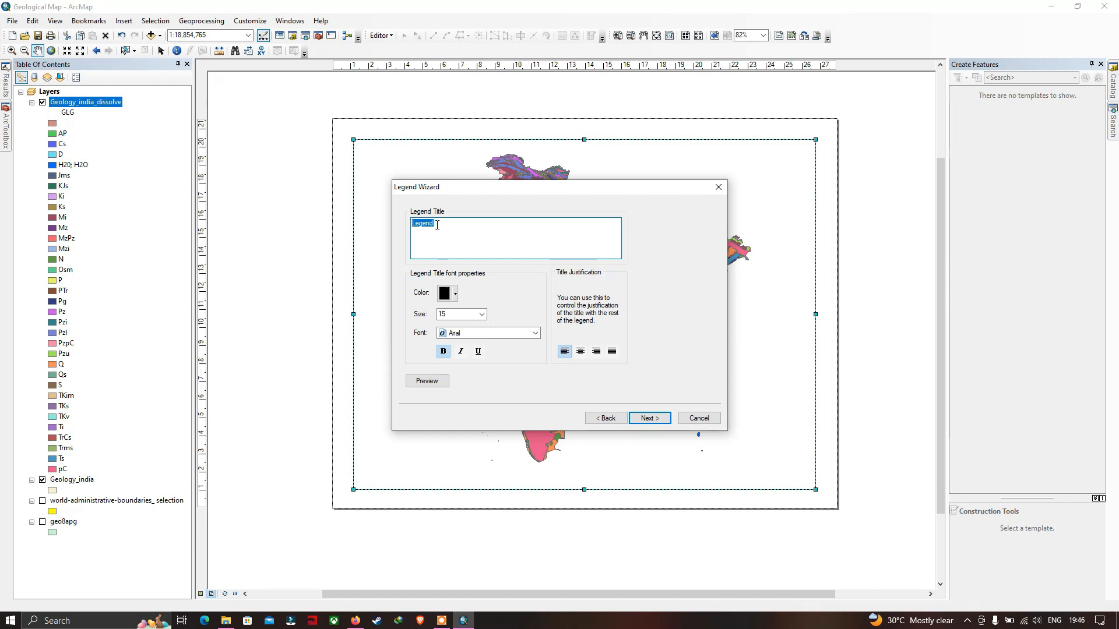
click(437, 225)
click(456, 295)
click(483, 286)
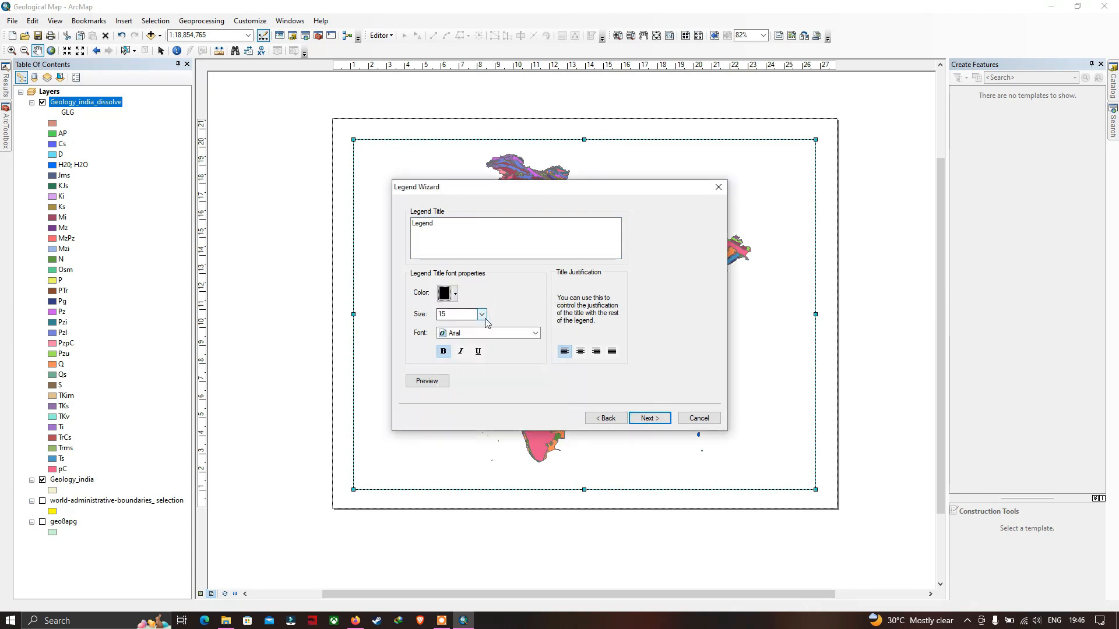
click(648, 418)
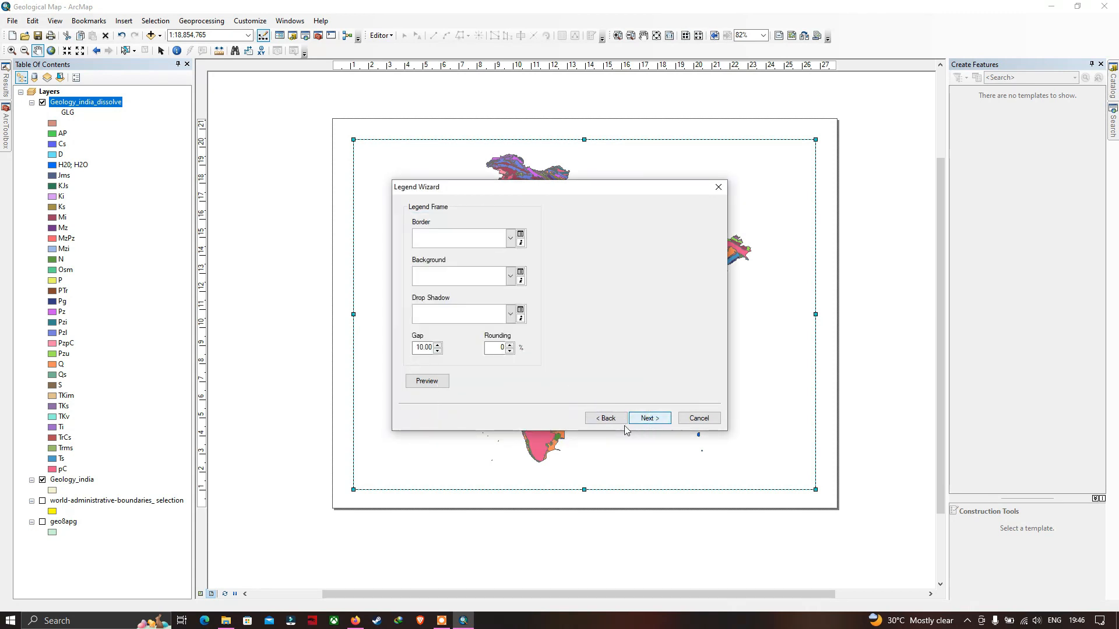
Step: Give the legend frame a 0.5 Point border, leaving the background and drop shadow empty
click(510, 239)
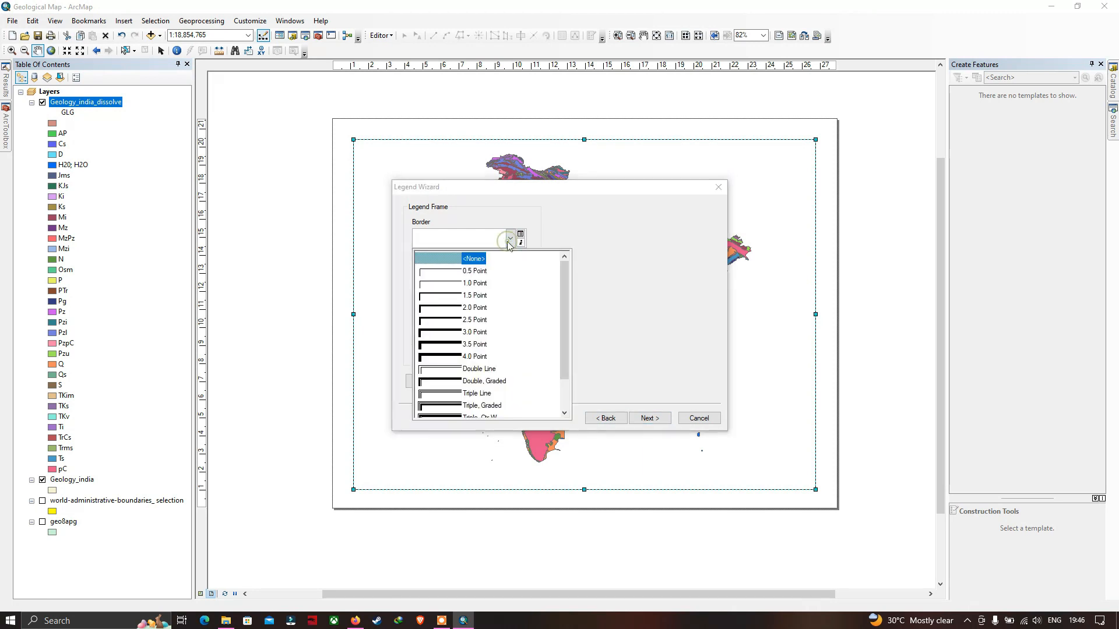
click(458, 271)
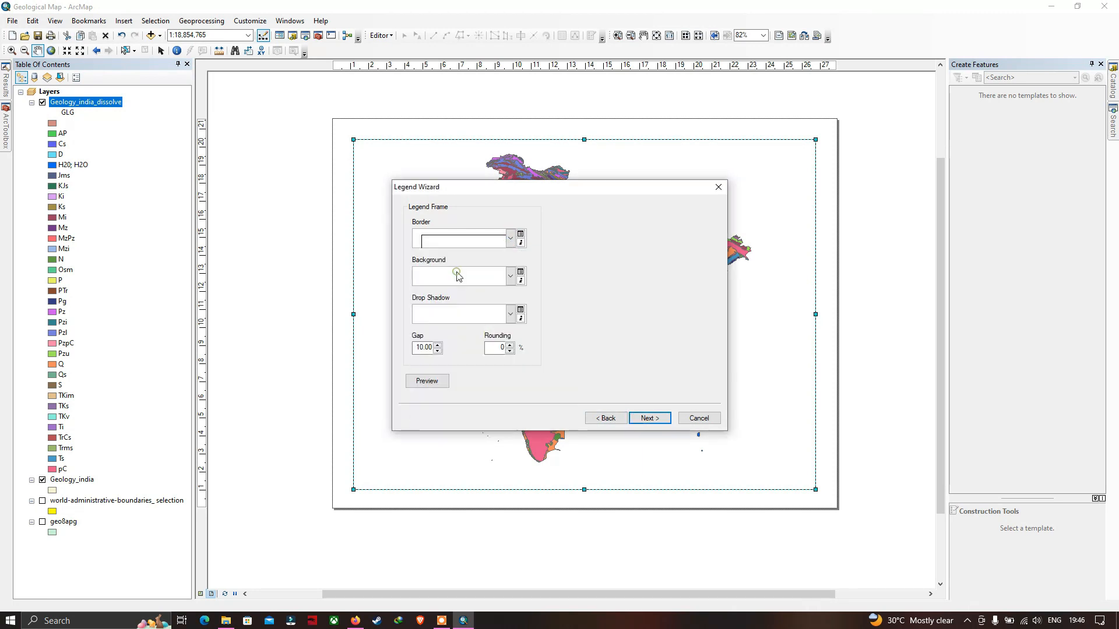
click(511, 278)
click(600, 252)
click(650, 418)
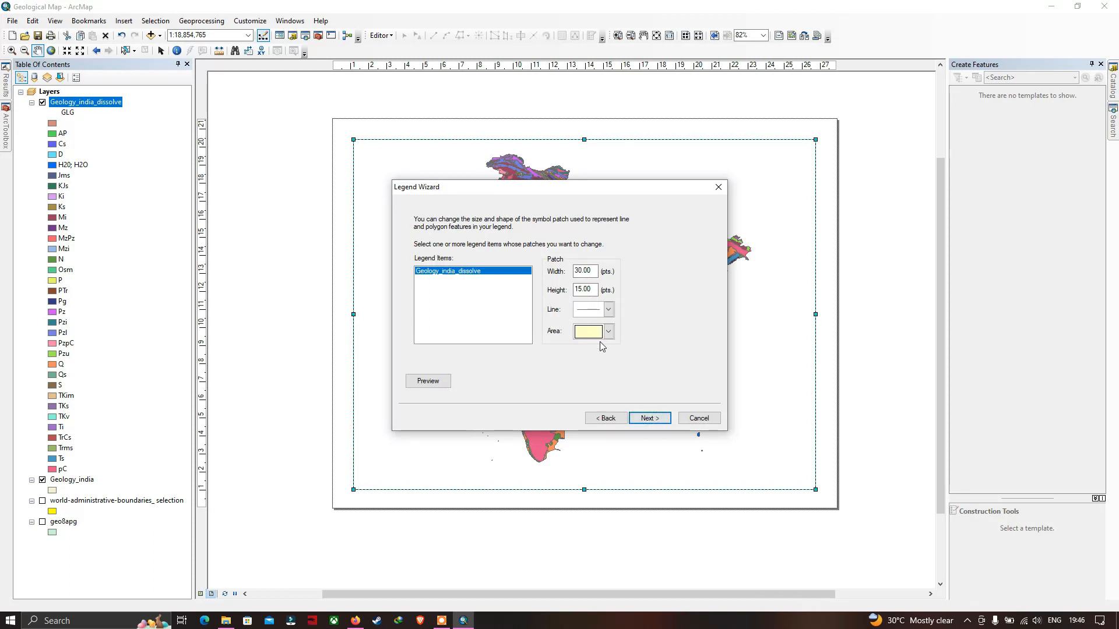
Step: Keep the 30 by 15 pt patches with their current line and area shapes, accept the default spacing, and finish the legend
click(609, 314)
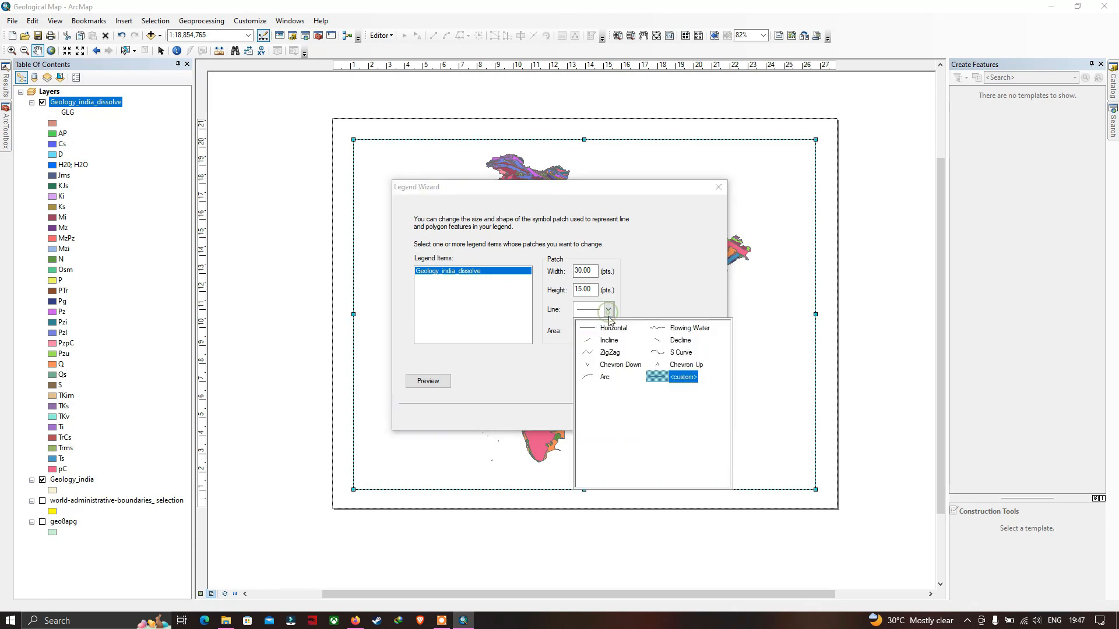
click(670, 306)
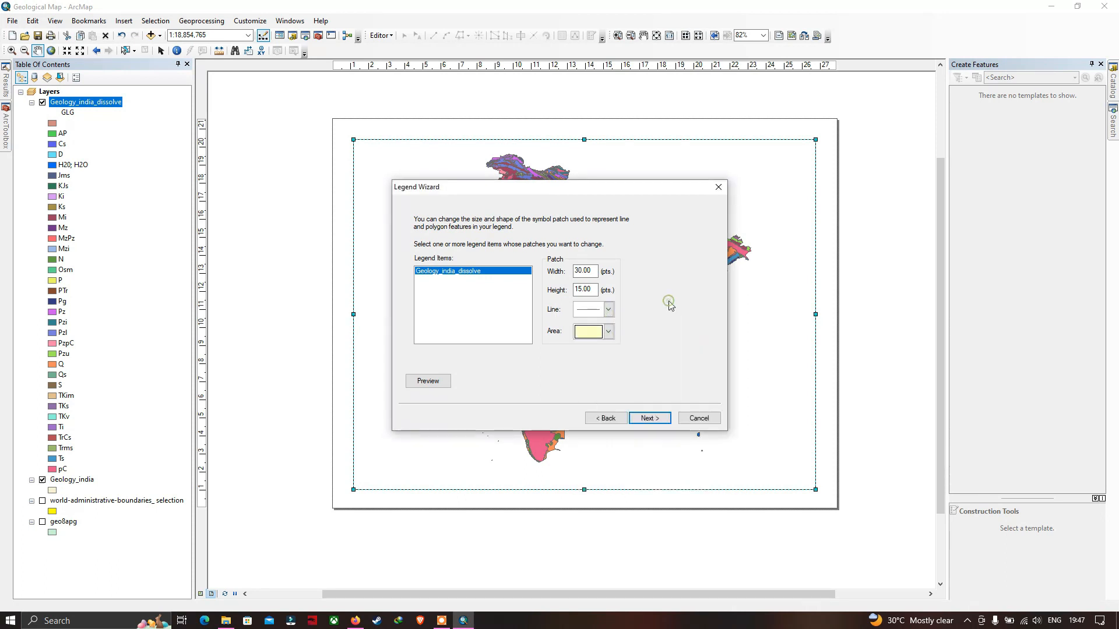
click(610, 333)
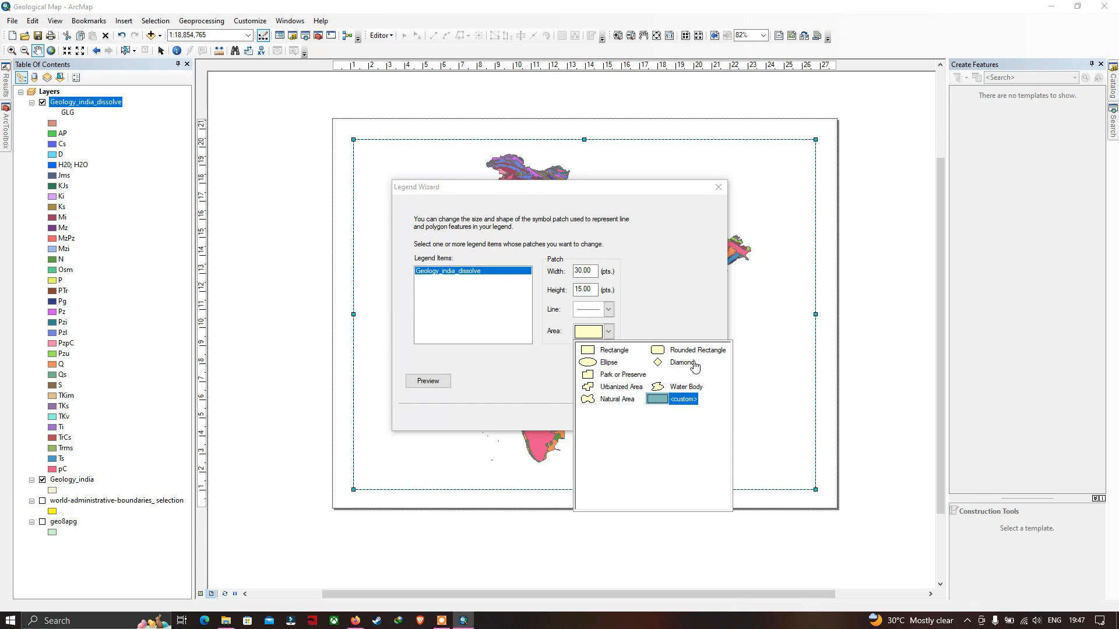
click(648, 307)
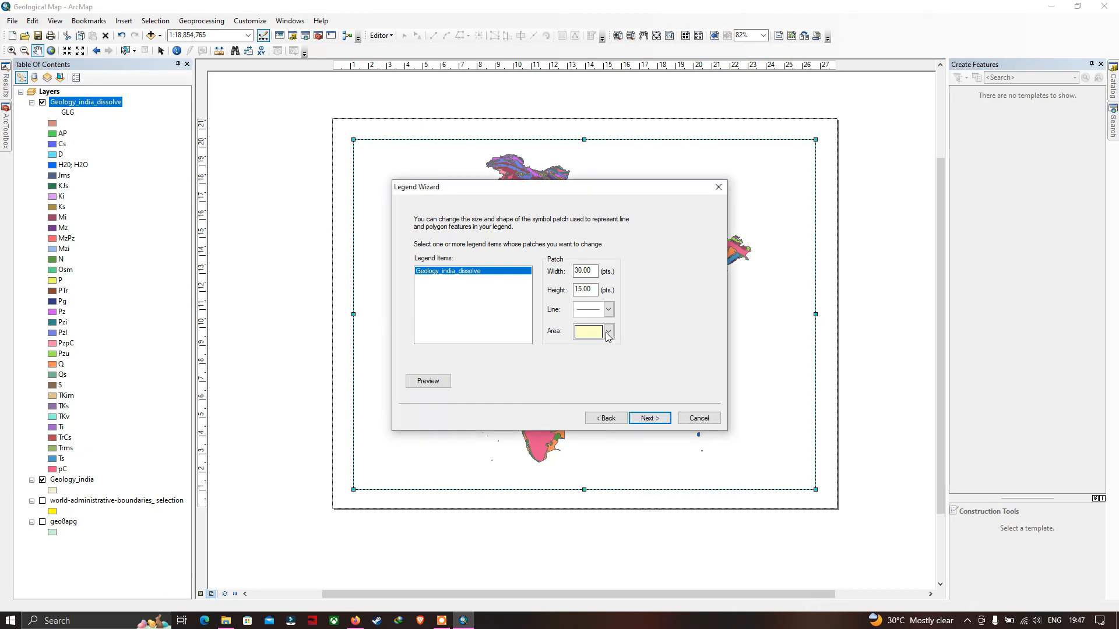
click(654, 419)
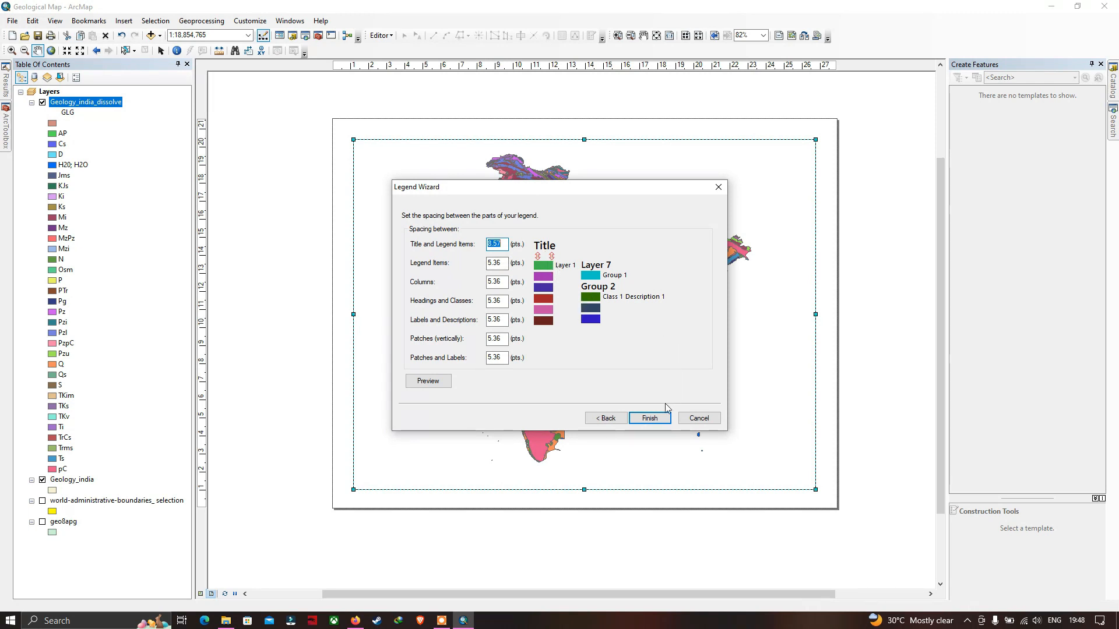
click(657, 419)
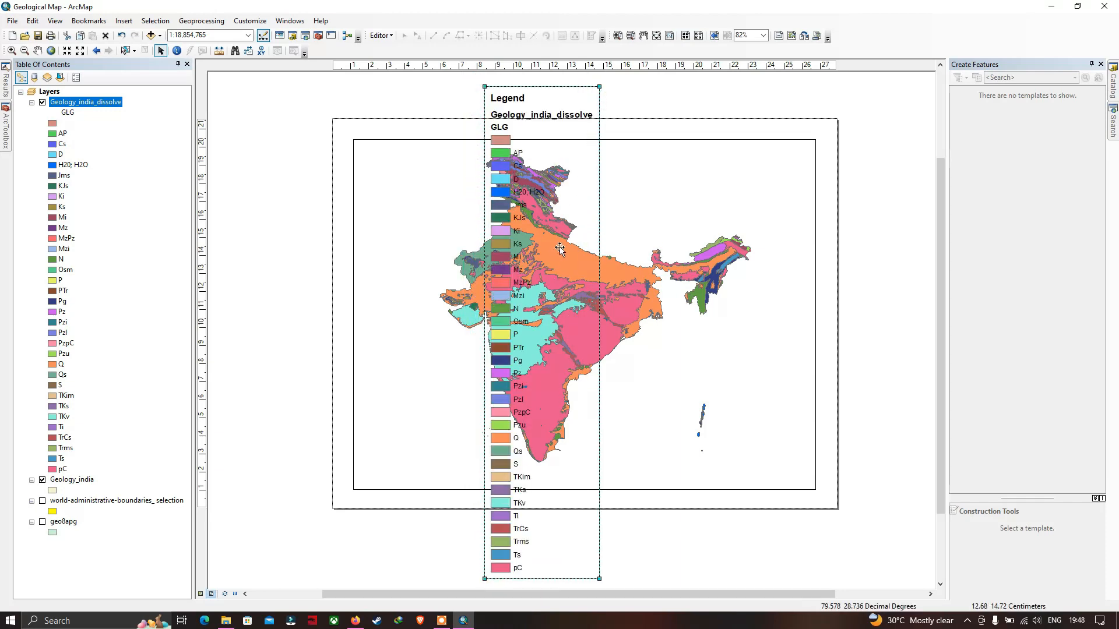
Step: Place the legend in the empty area west of India and shrink it to fit within the data frame's height
drag(560, 248, 558, 262)
drag(543, 359, 423, 249)
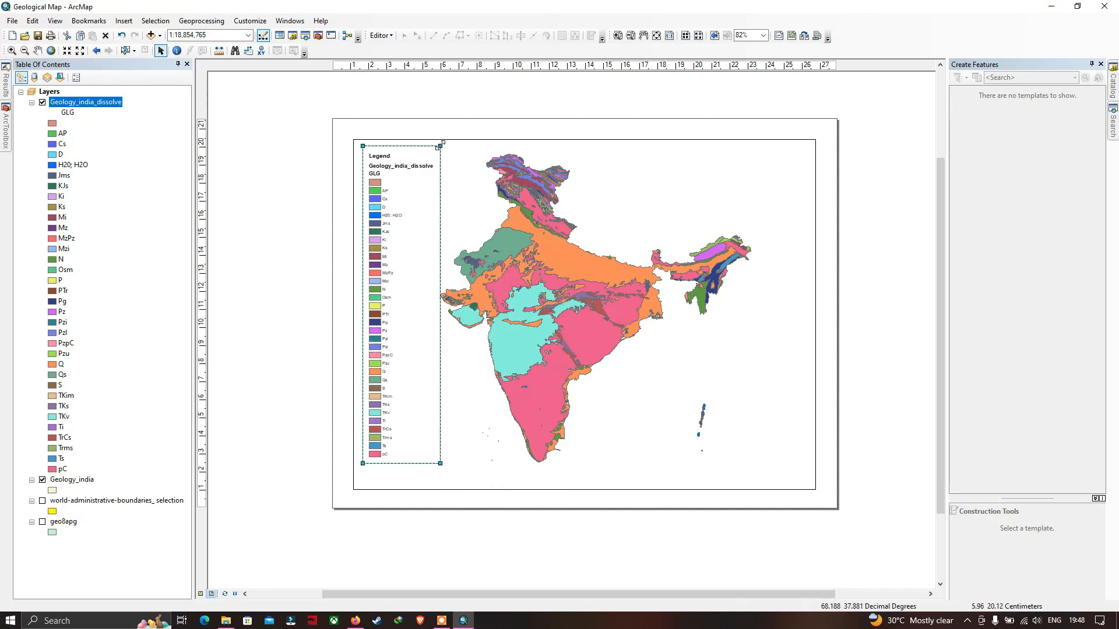
mouse_move(439, 145)
mouse_down()
mouse_move(456, 152)
mouse_move(439, 149)
mouse_up()
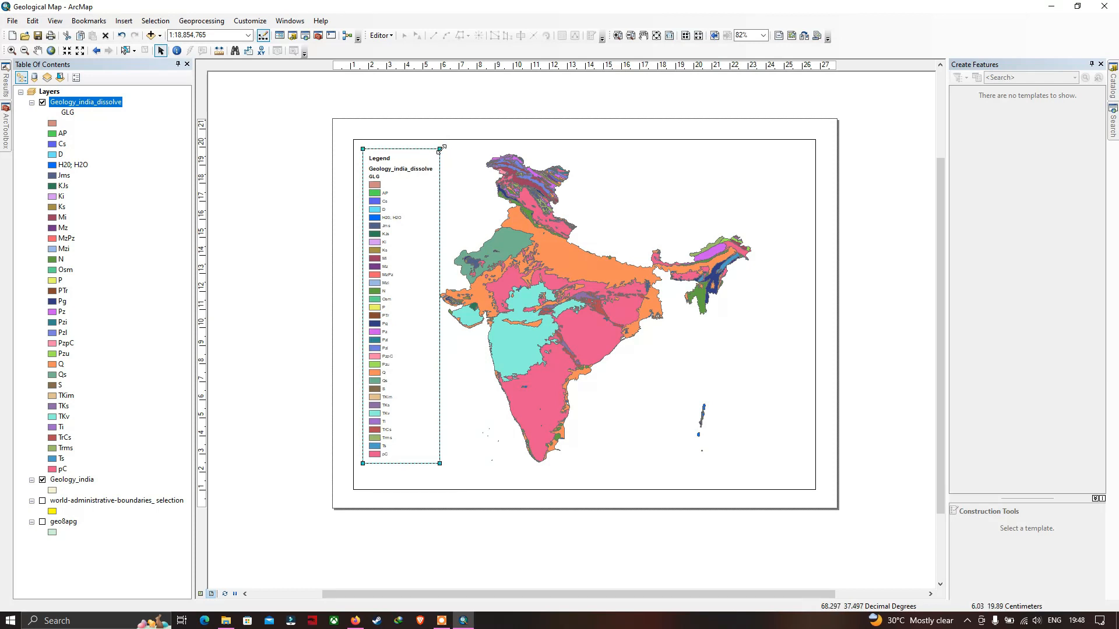
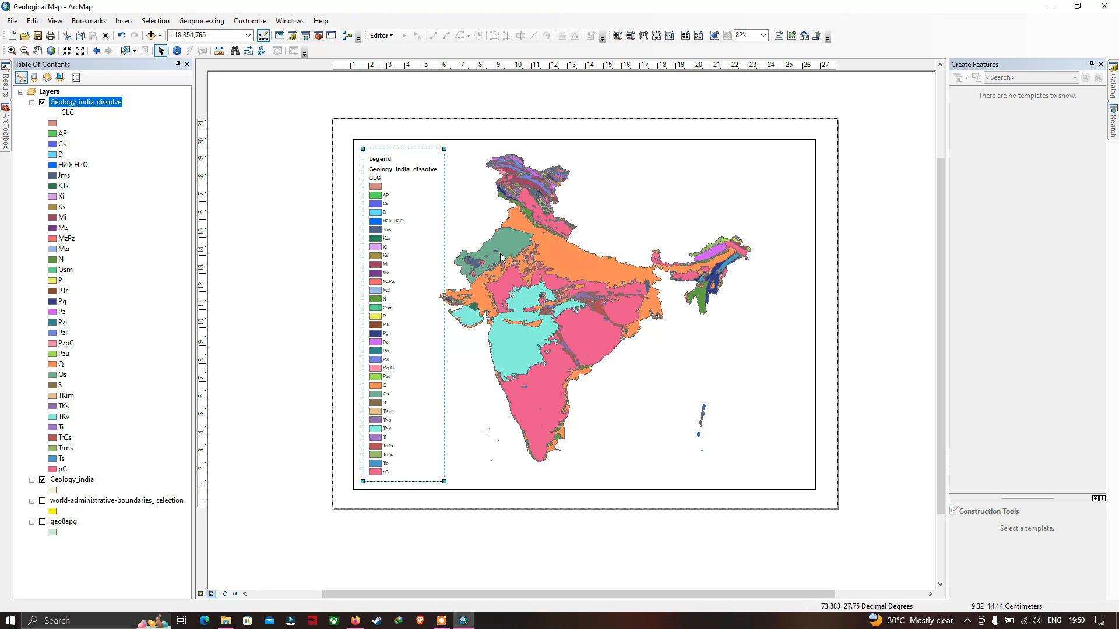
Step: Place the Geology_india_dissolve legend item in a new column and set its column count to 2
right_click(443, 221)
click(488, 421)
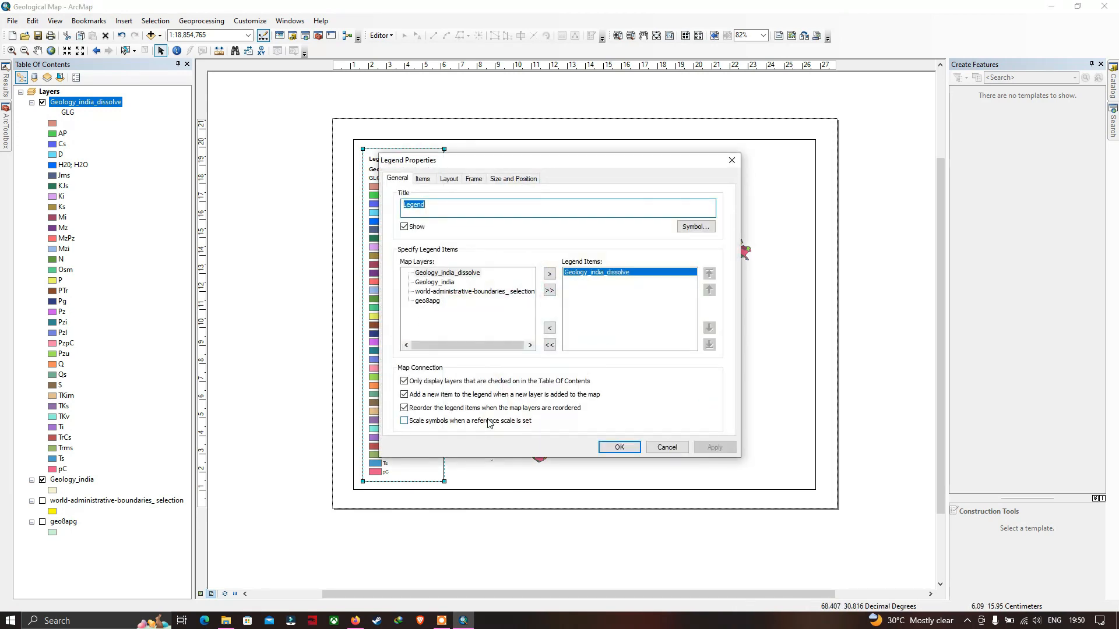
click(423, 180)
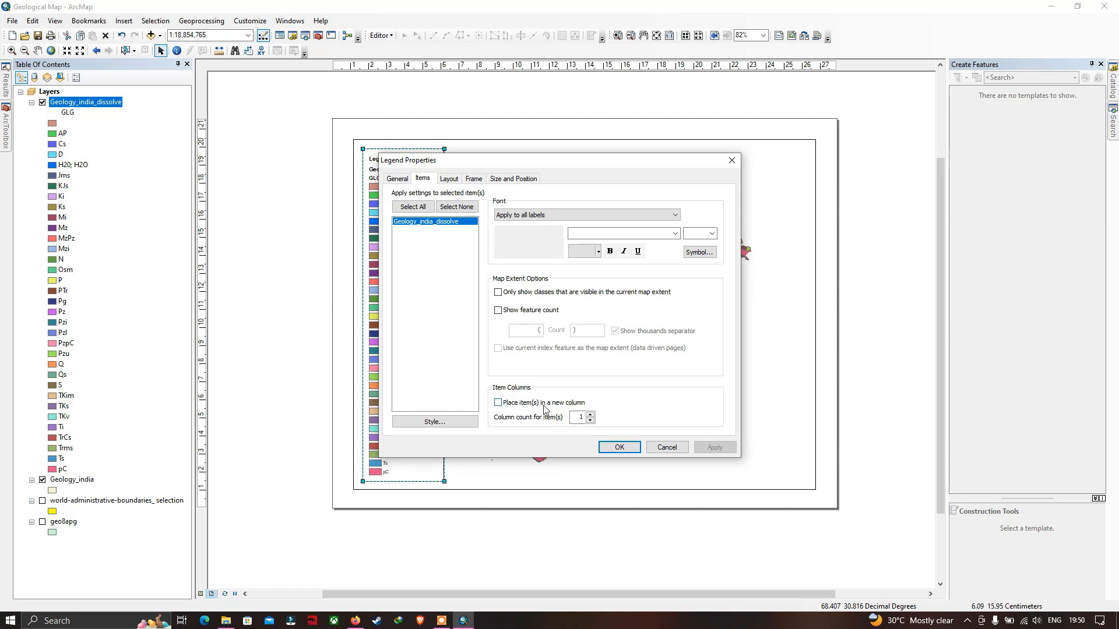
click(498, 403)
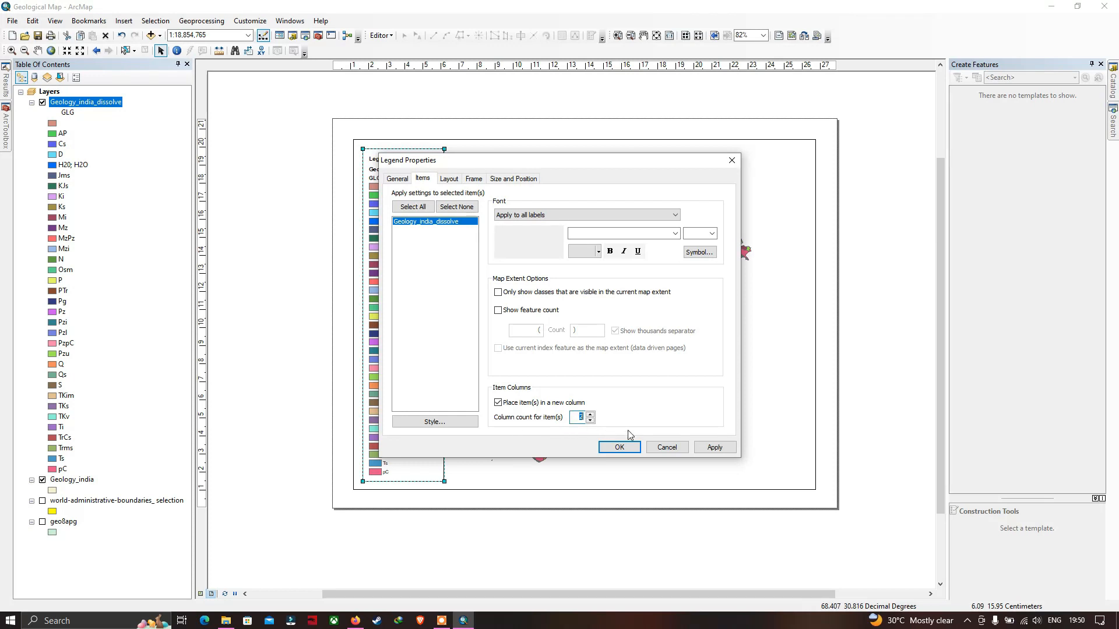
click(714, 447)
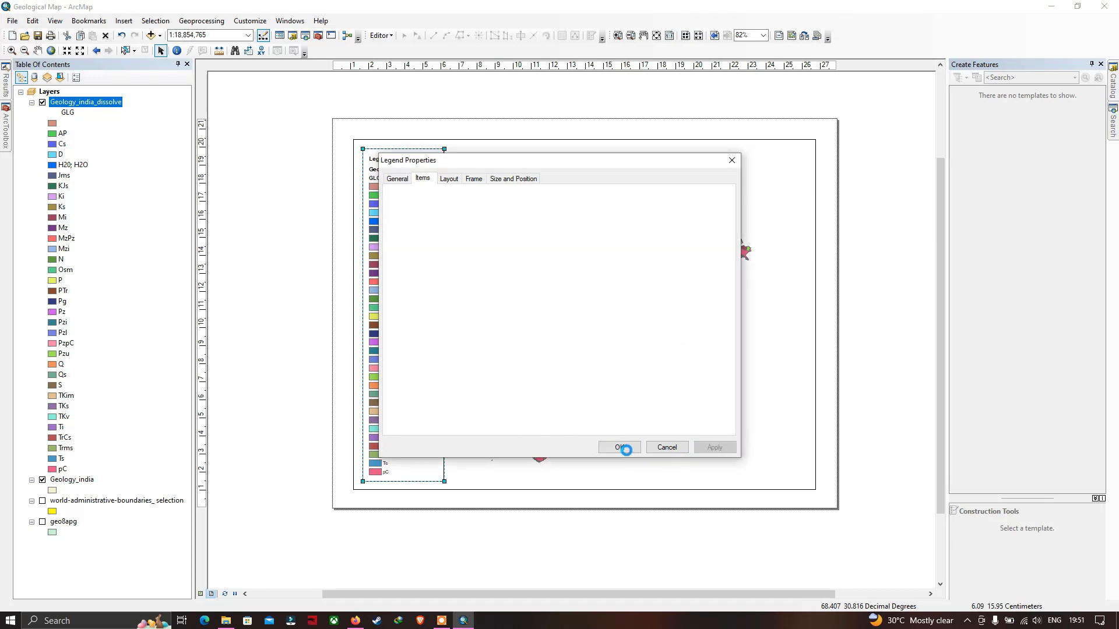
click(620, 447)
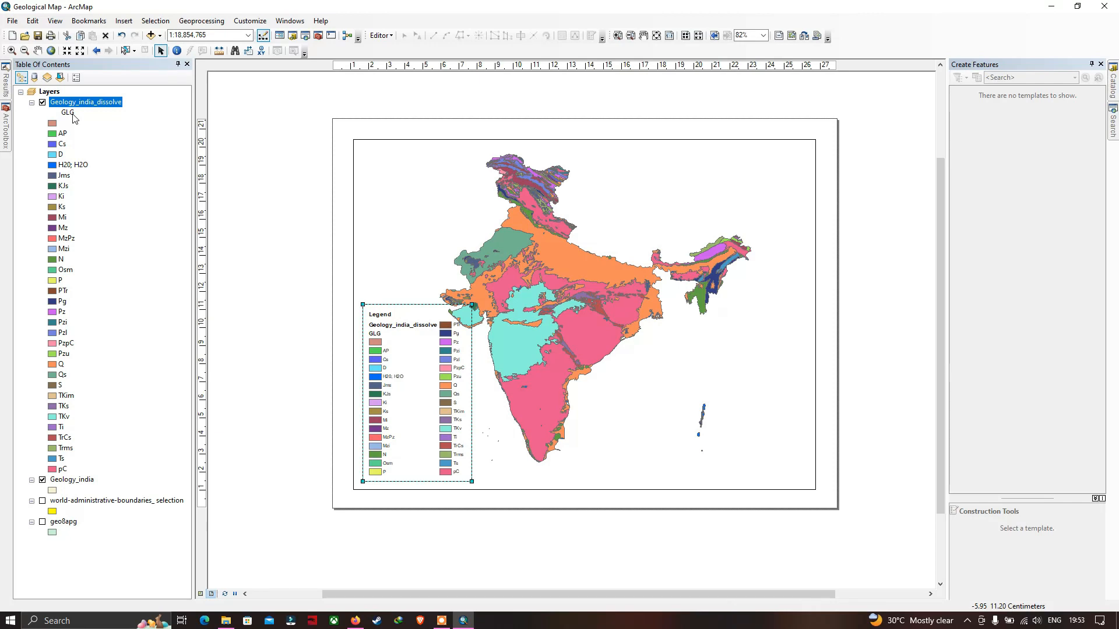
Step: Clear the GLG heading of the Geology_india_dissolve layer so it no longer labels the legend
double_click(72, 114)
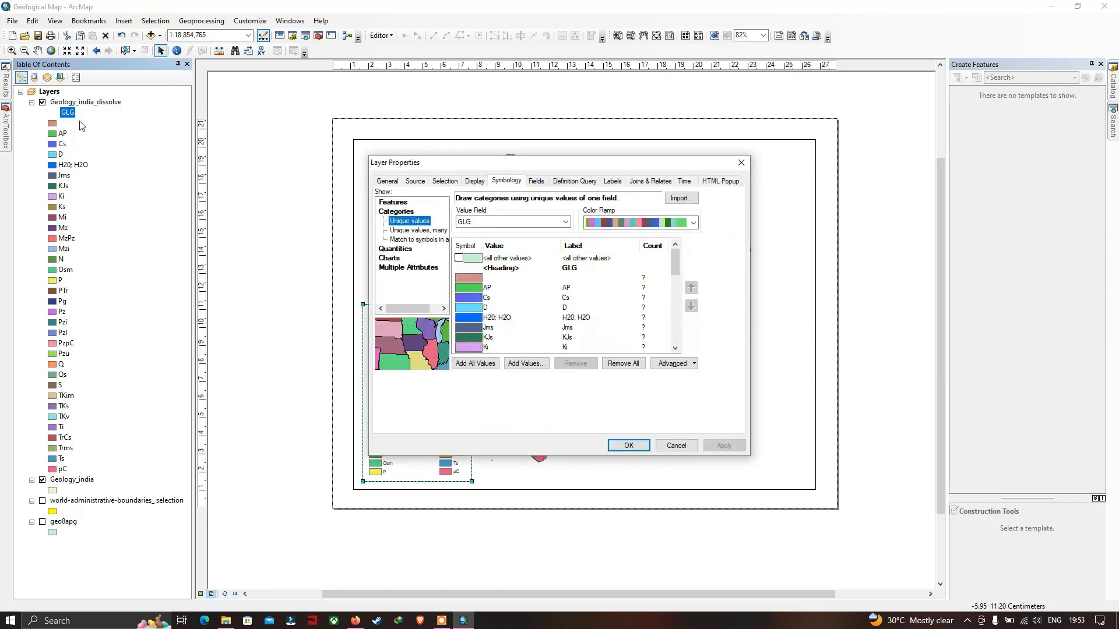
click(675, 445)
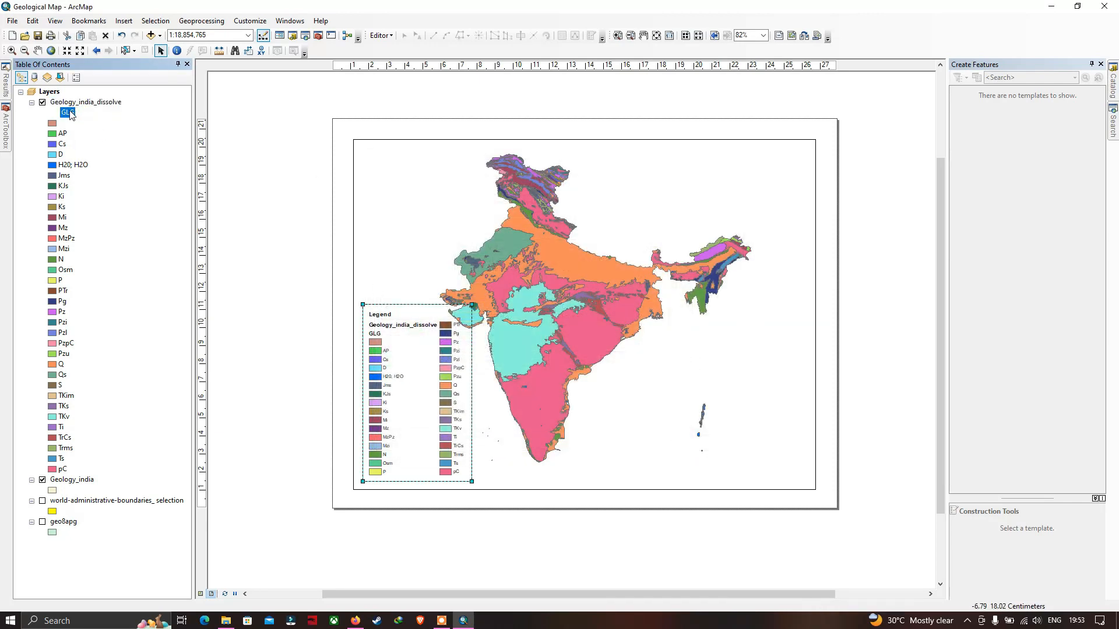
click(73, 115)
key(BackSpace)
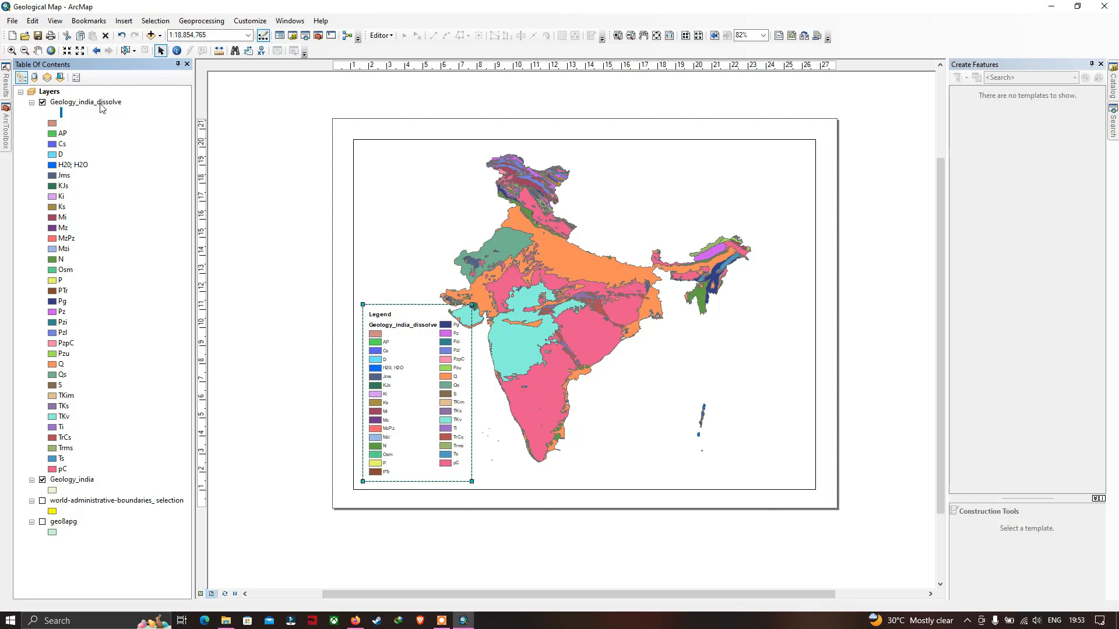
Step: Rename the Geology_india_dissolve layer to "Geology"
click(121, 103)
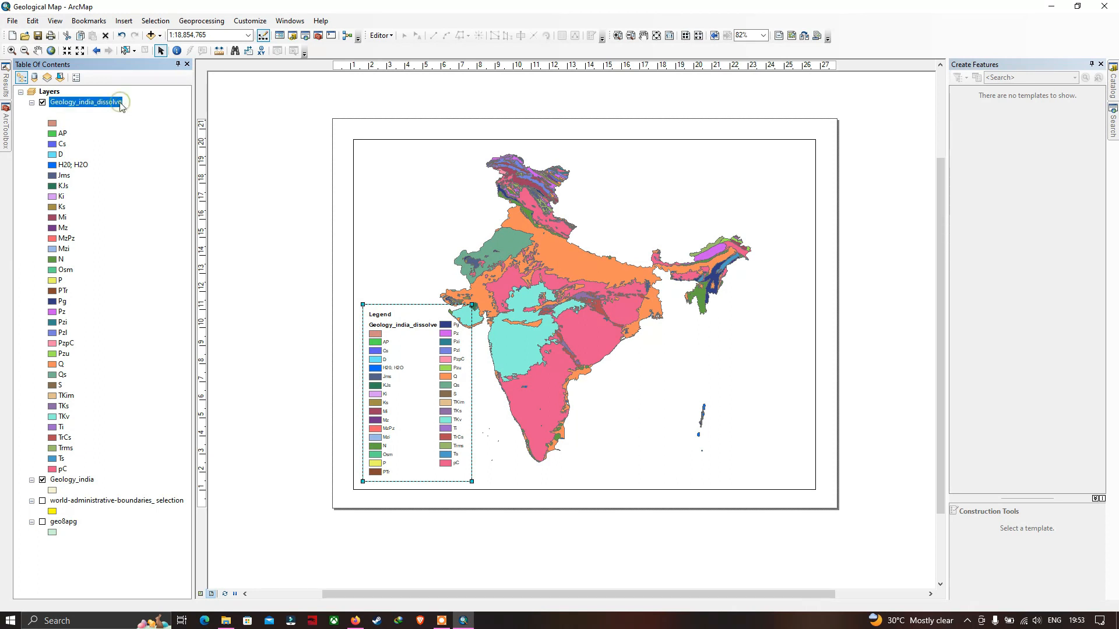
click(122, 104)
drag(124, 102, 80, 103)
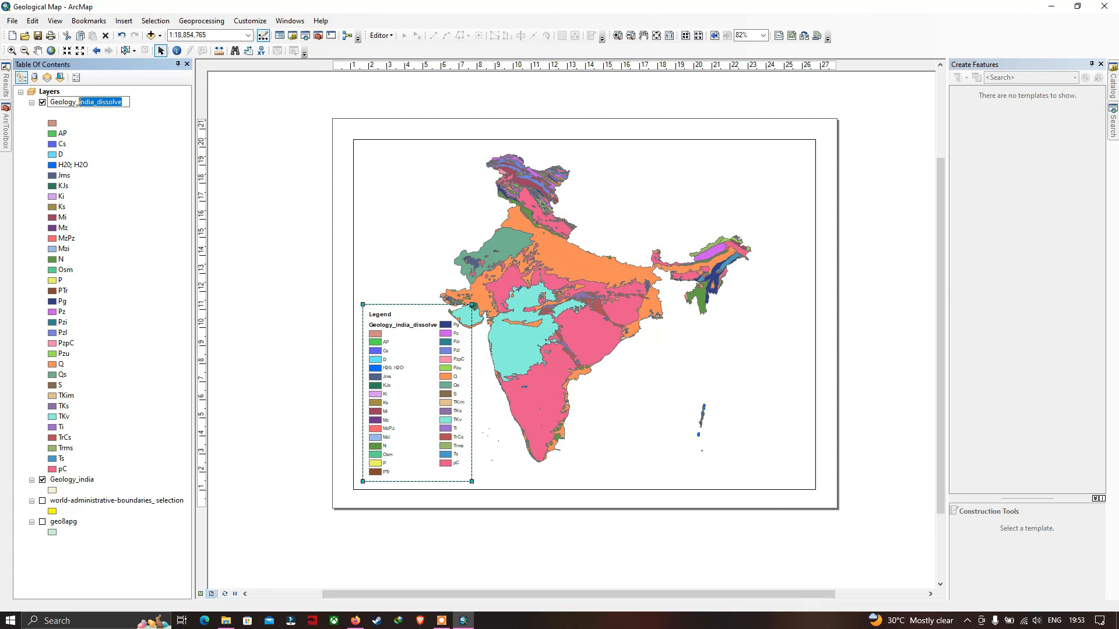
key(BackSpace)
key(Return)
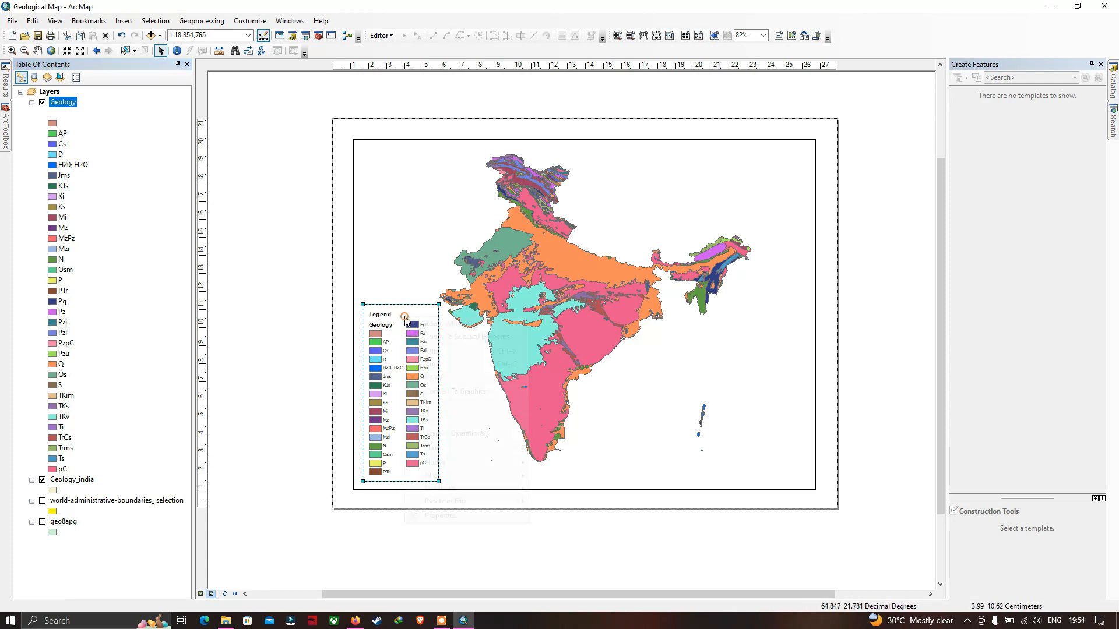
Step: Hide the "Legend" title in the map legend's properties
right_click(404, 316)
click(449, 511)
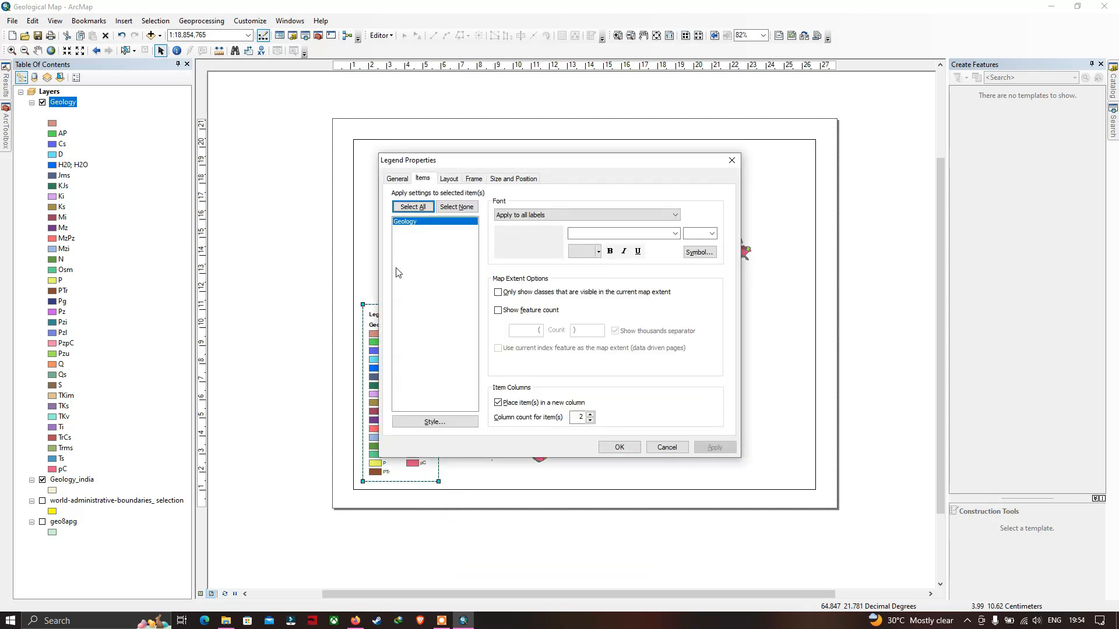
click(397, 179)
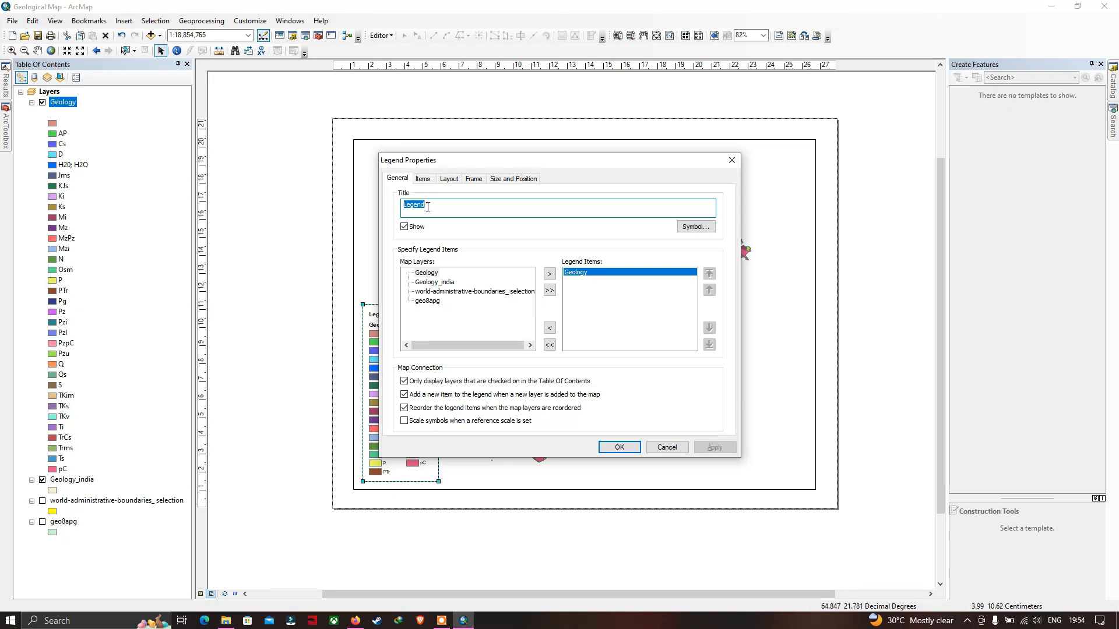
click(405, 227)
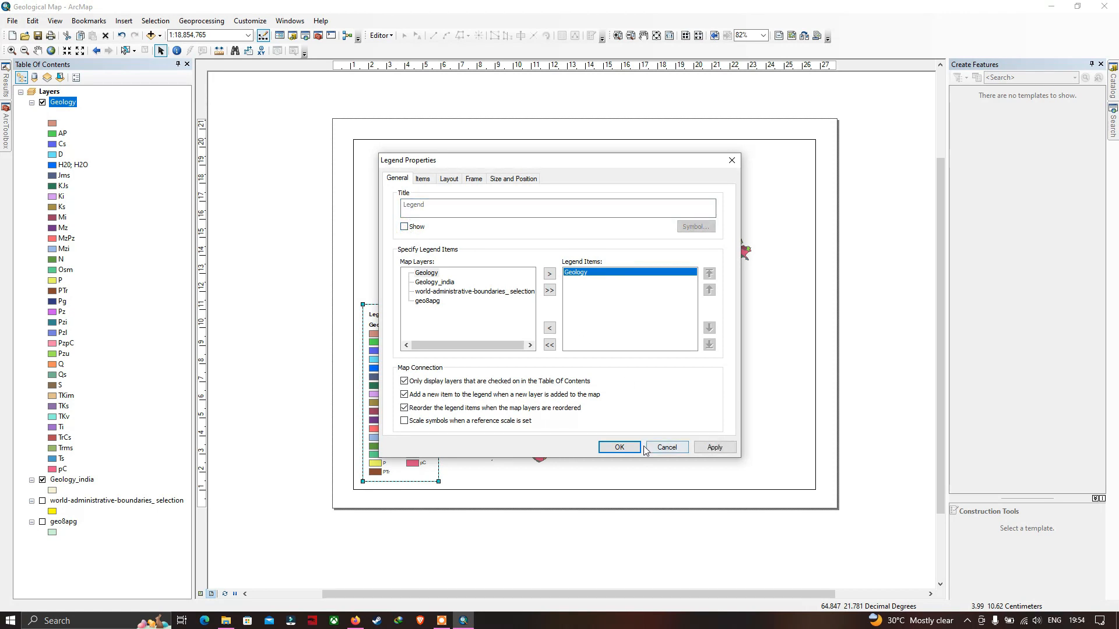
click(617, 446)
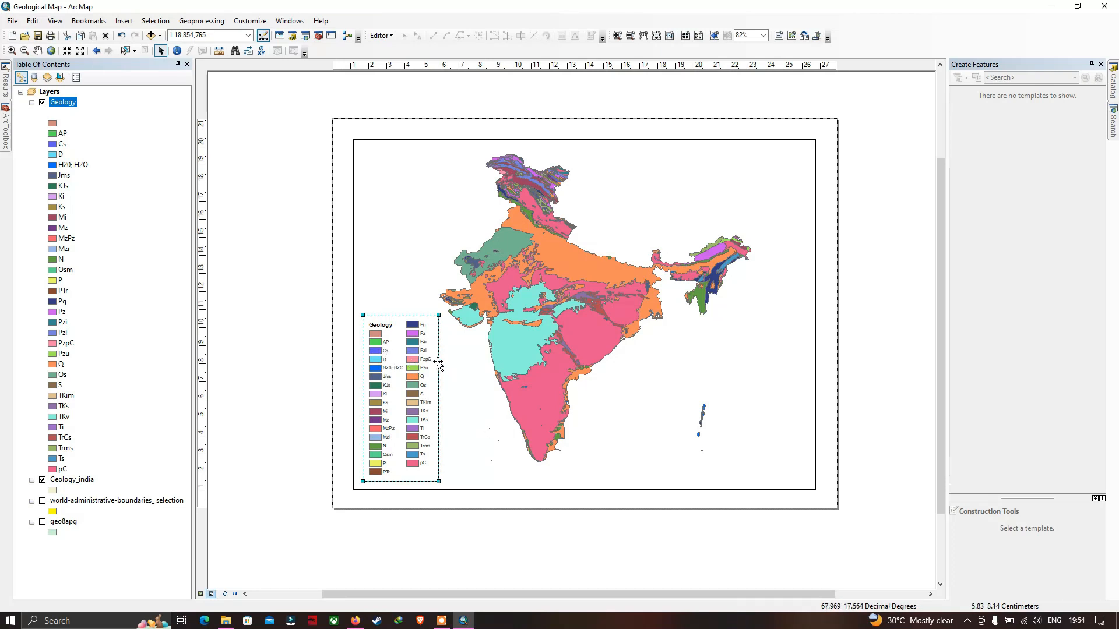
Step: Set the column count of the legend's Geology item to 1
right_click(422, 351)
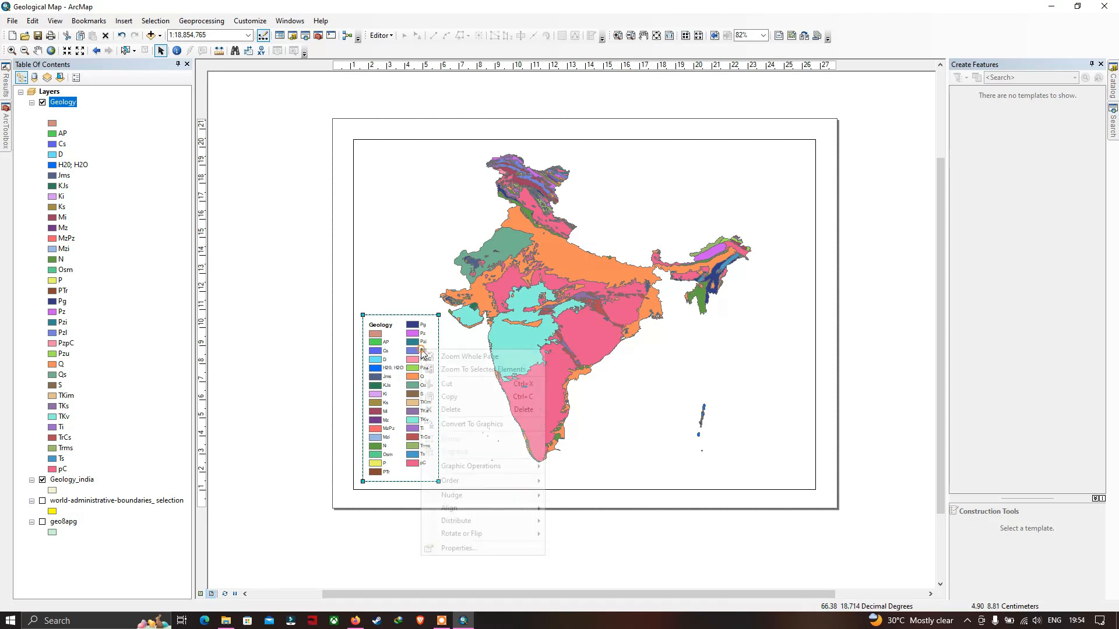
click(459, 548)
click(424, 180)
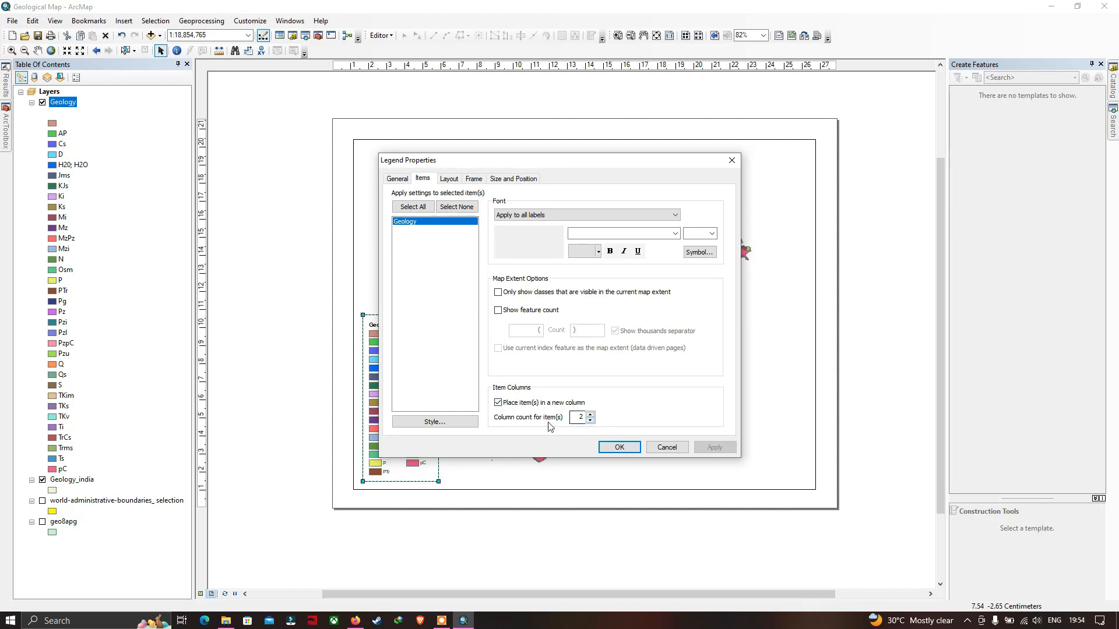
click(590, 421)
click(713, 447)
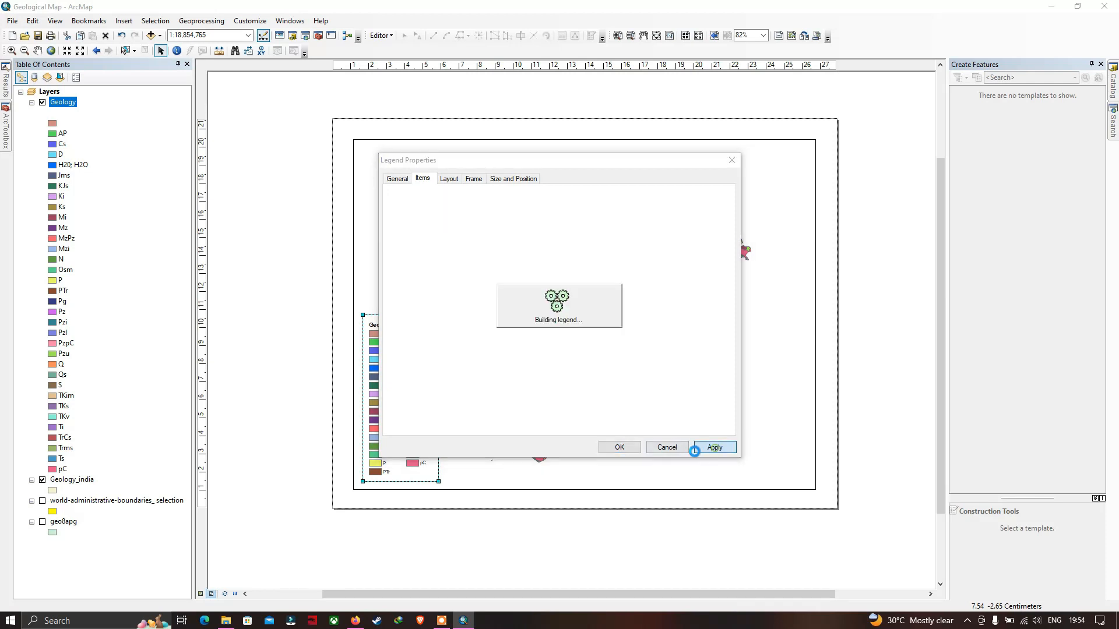
click(619, 446)
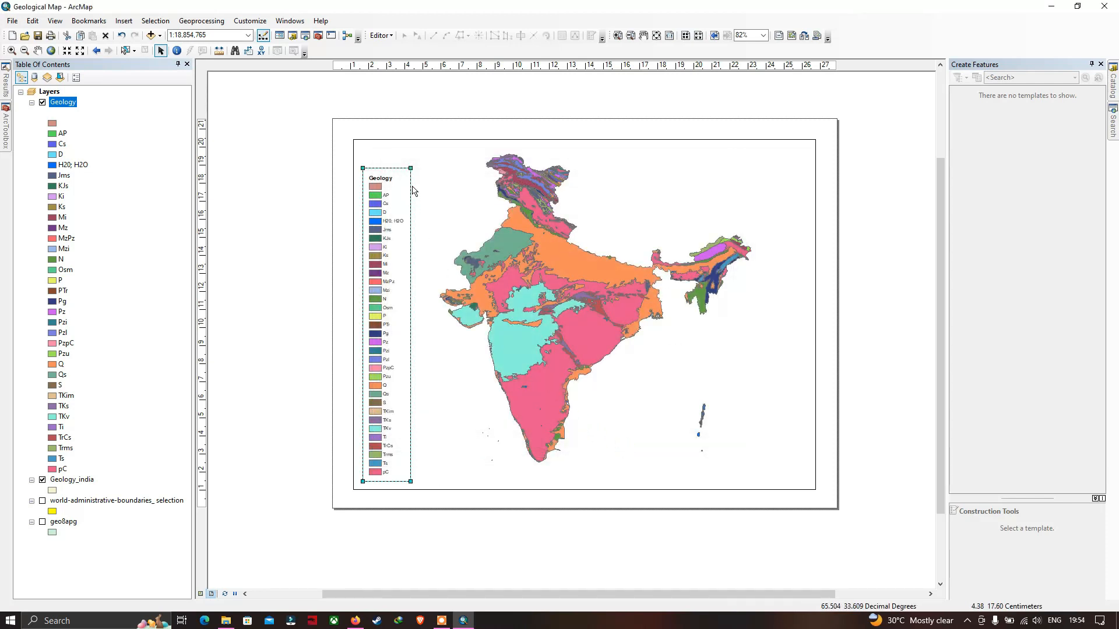
Step: Enlarge the legend within the map frame and set its class labels to bold at font size 10
click(411, 166)
drag(439, 159, 444, 146)
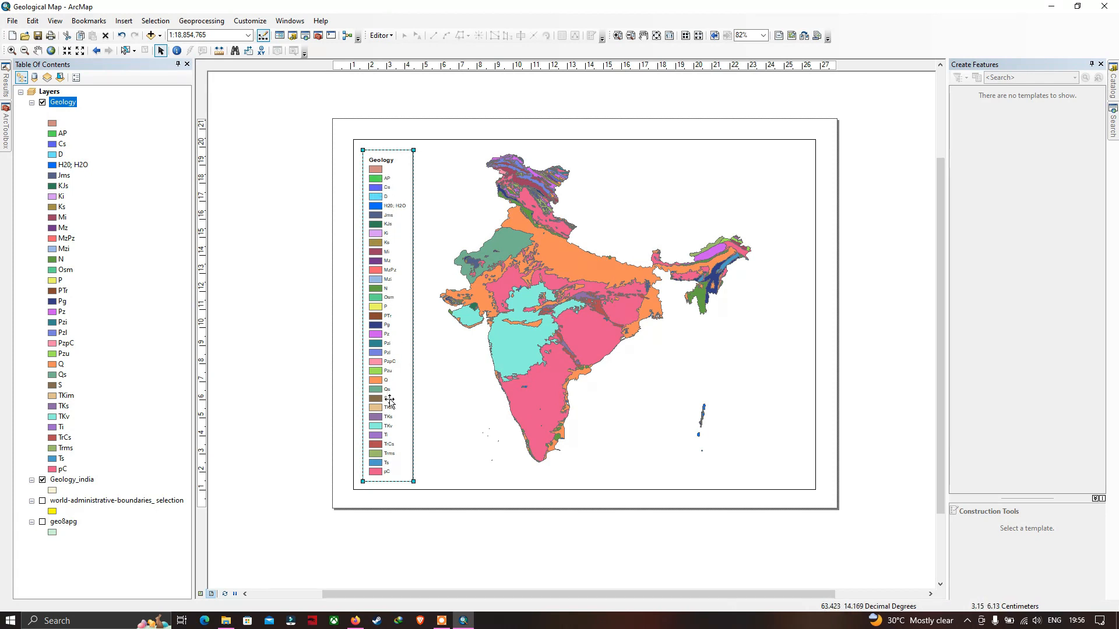
right_click(392, 347)
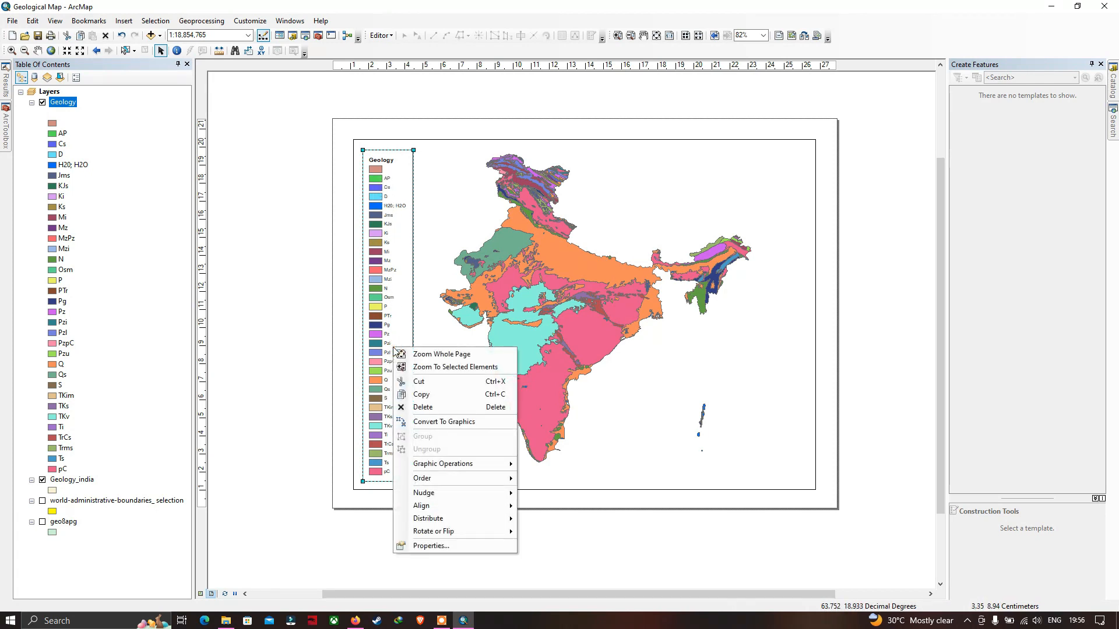
click(443, 544)
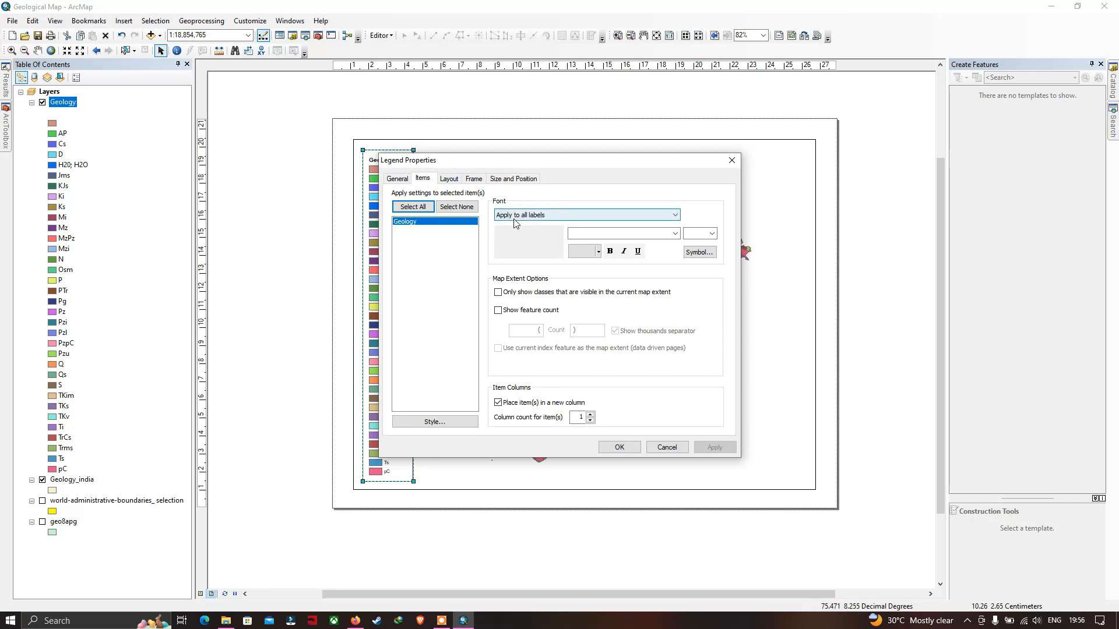
click(574, 216)
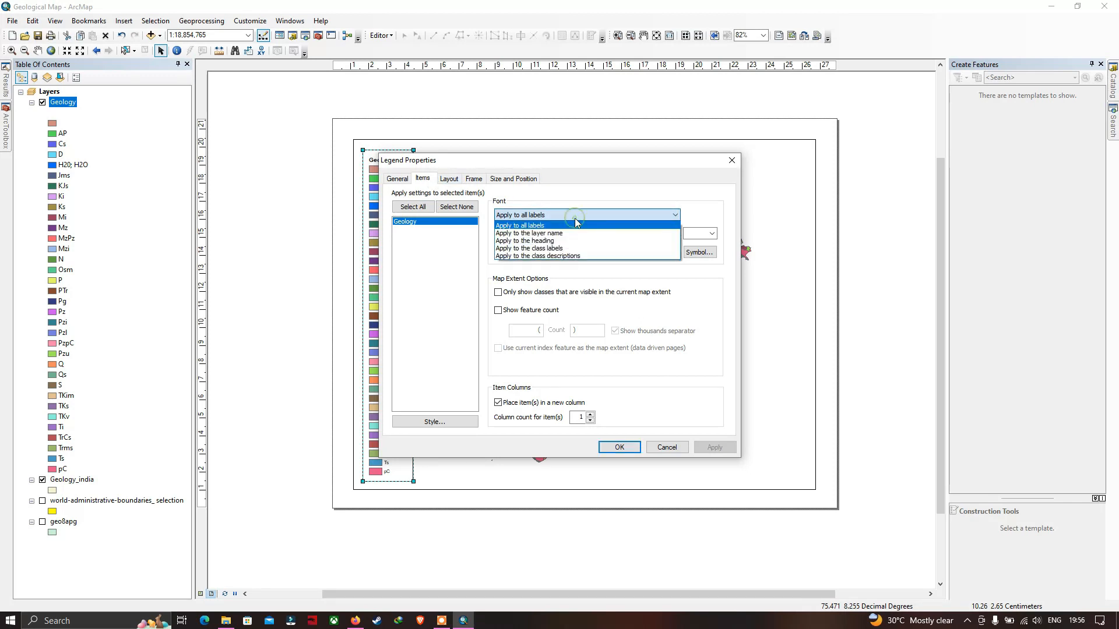
click(550, 249)
drag(687, 234, 720, 263)
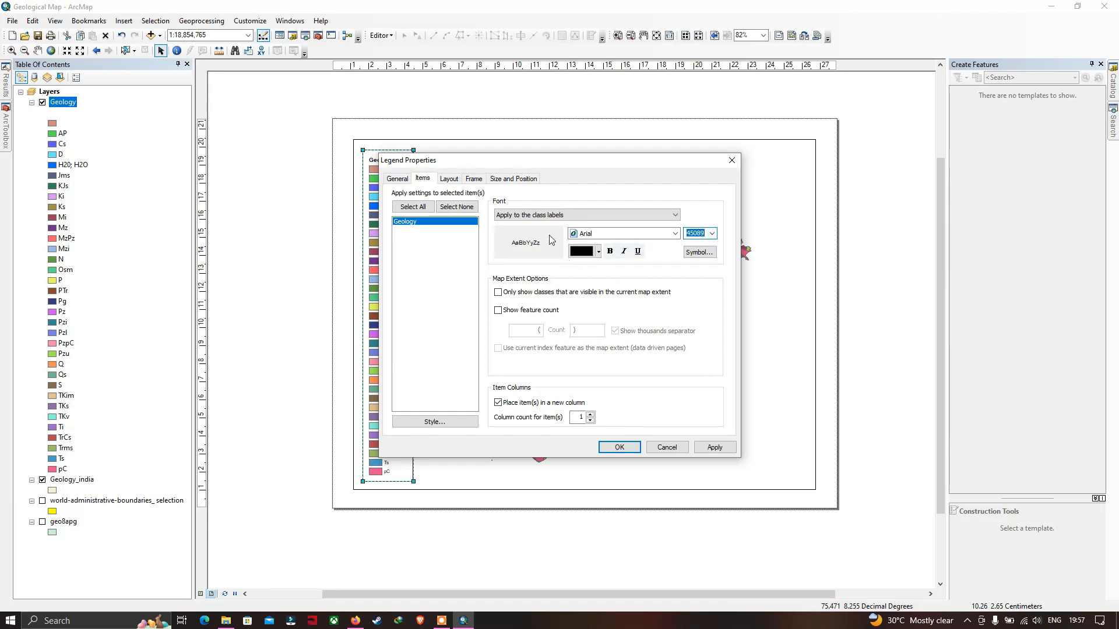
drag(565, 164, 668, 154)
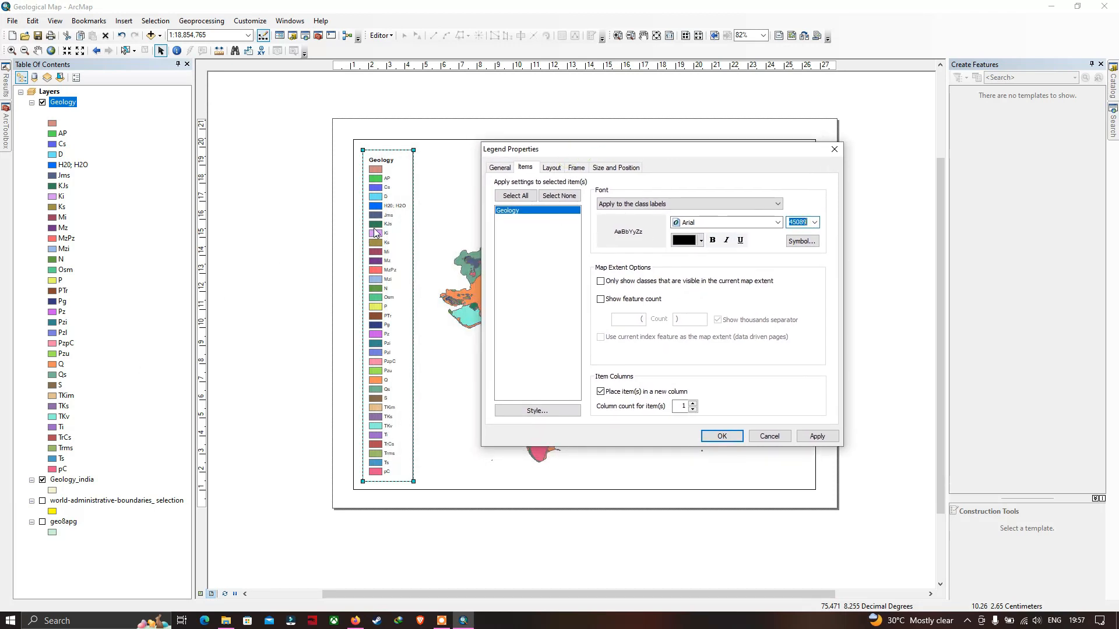
click(813, 222)
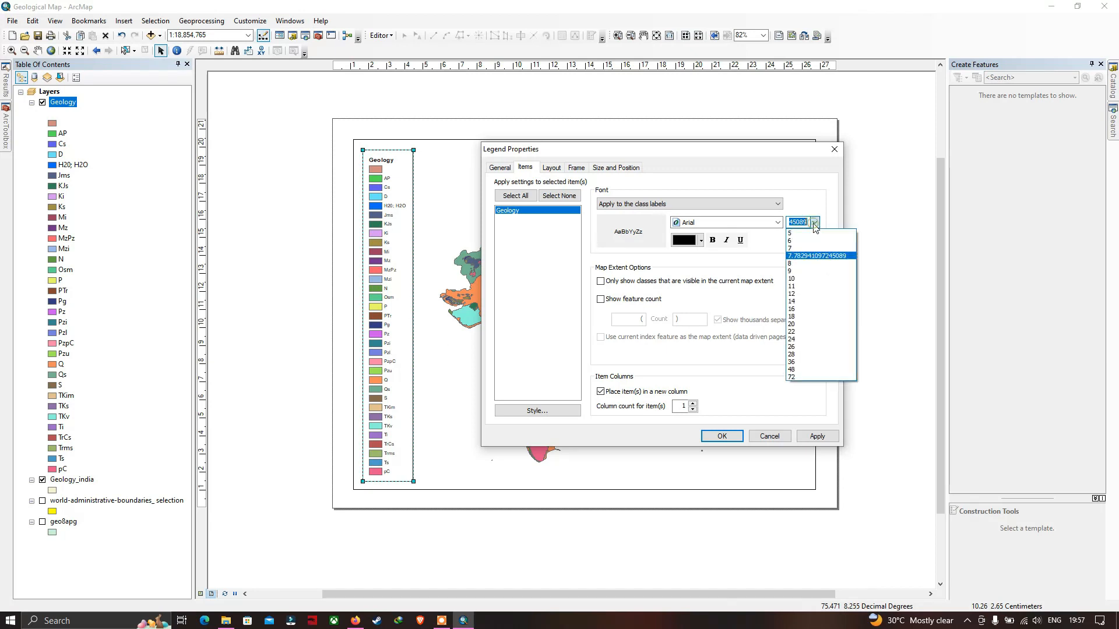
click(793, 279)
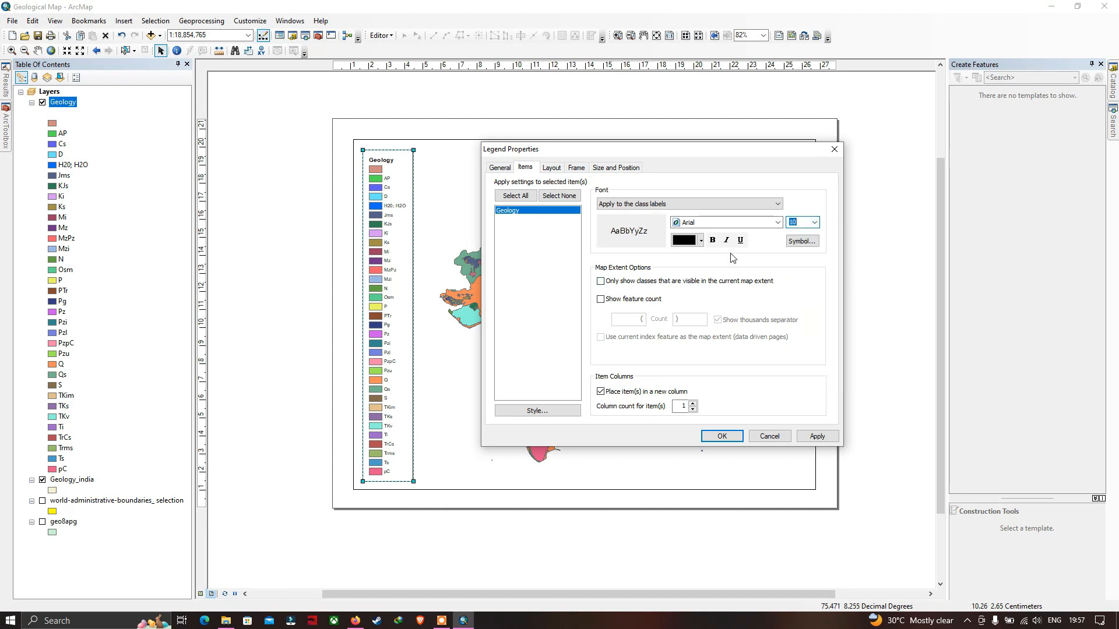
click(712, 241)
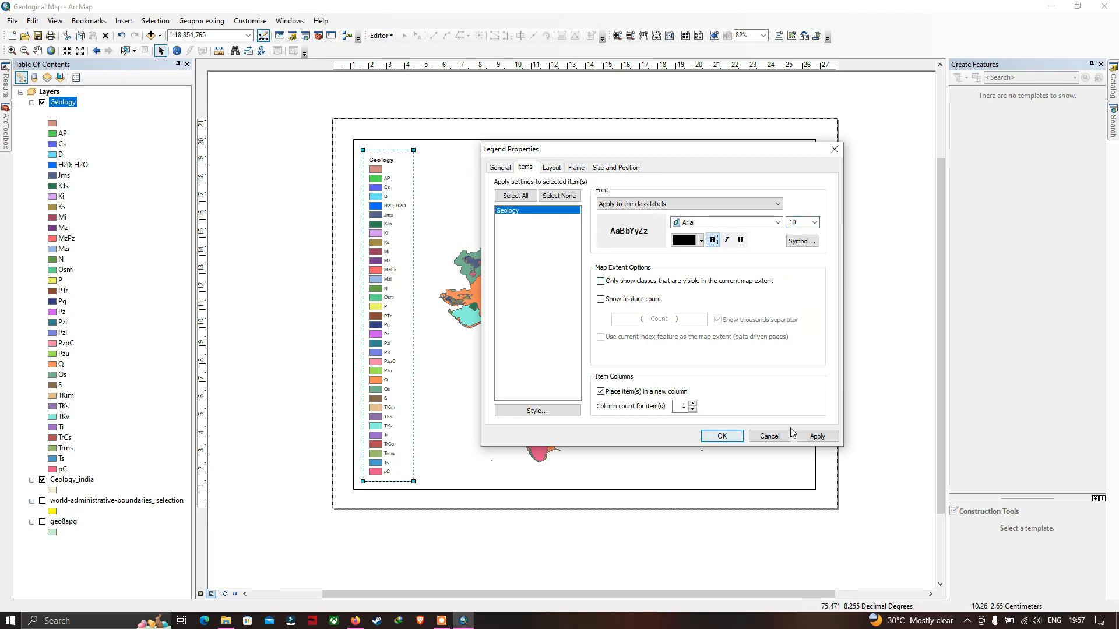
click(817, 436)
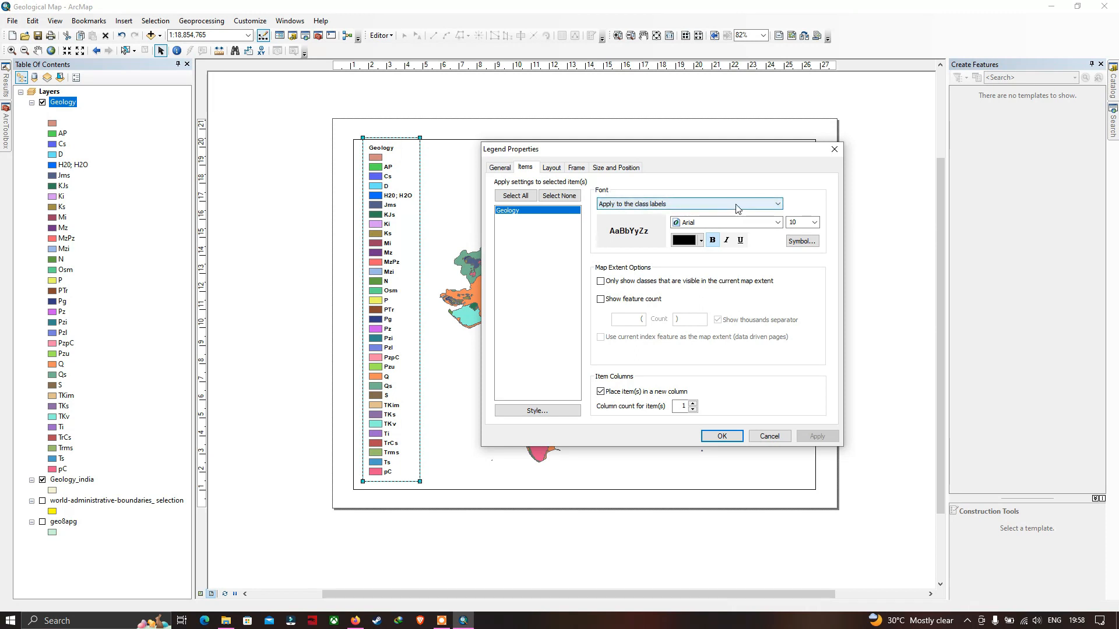
Step: Set the font of the legend item's heading to size 12, keeping it bold
click(701, 205)
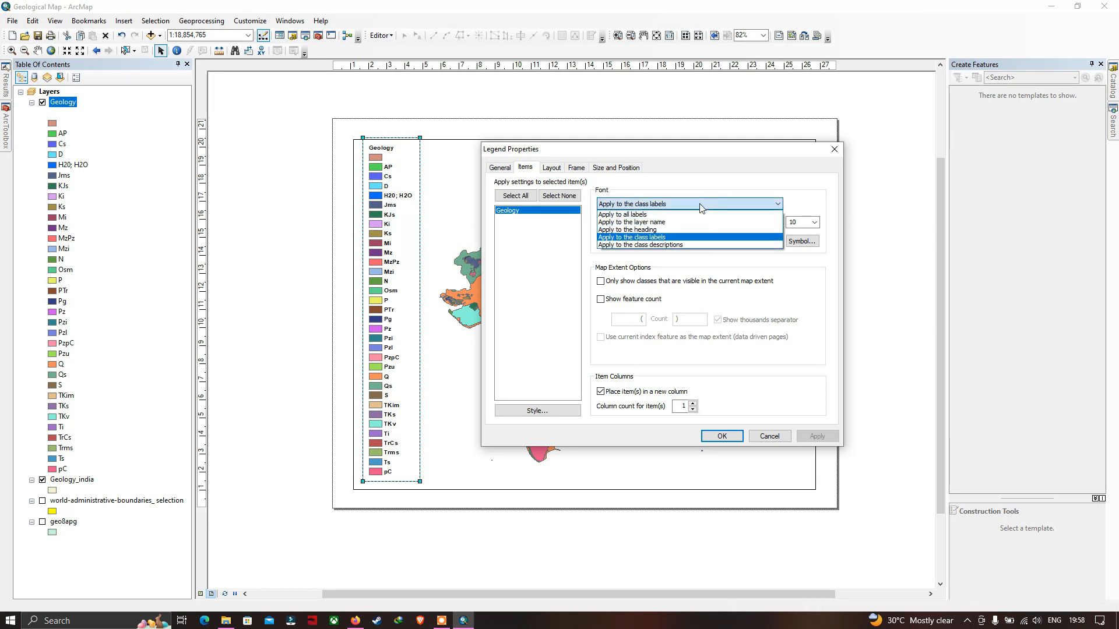
click(645, 231)
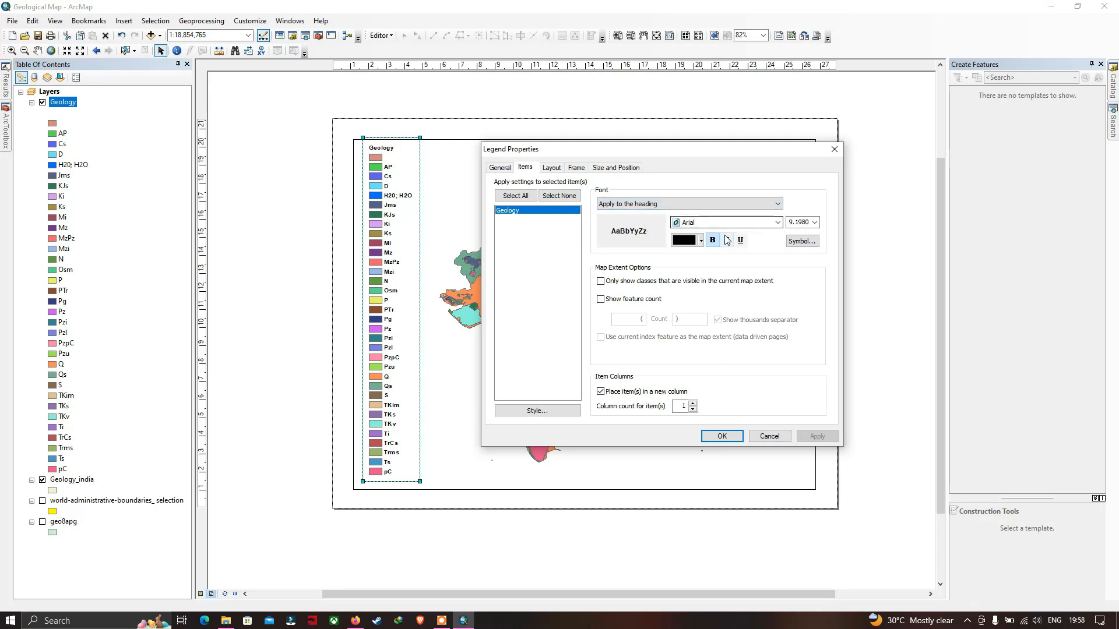
click(814, 222)
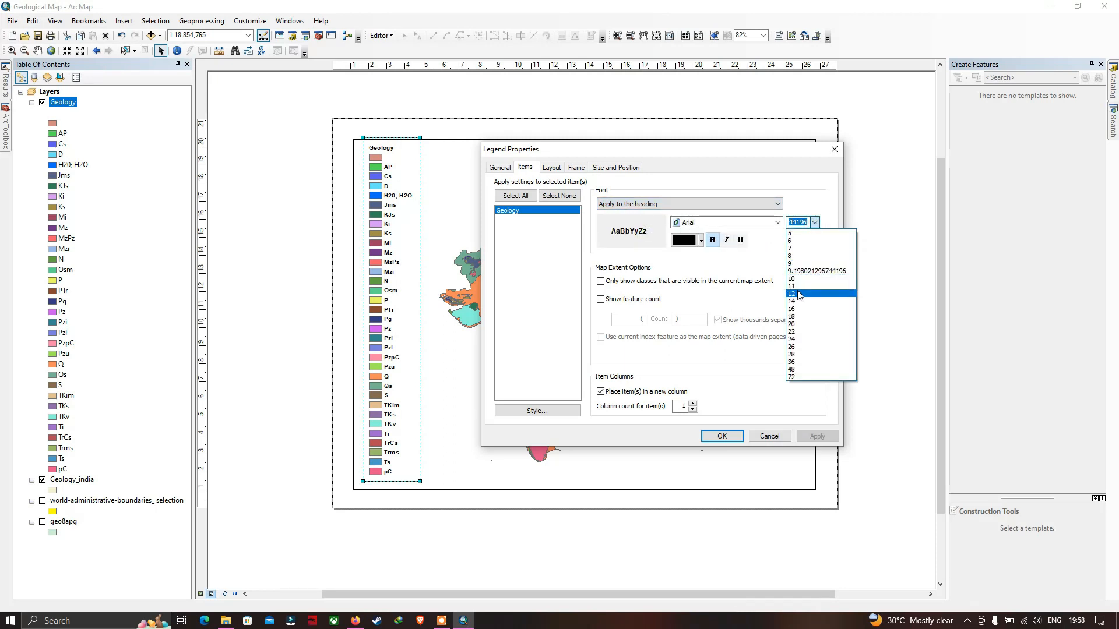
click(797, 294)
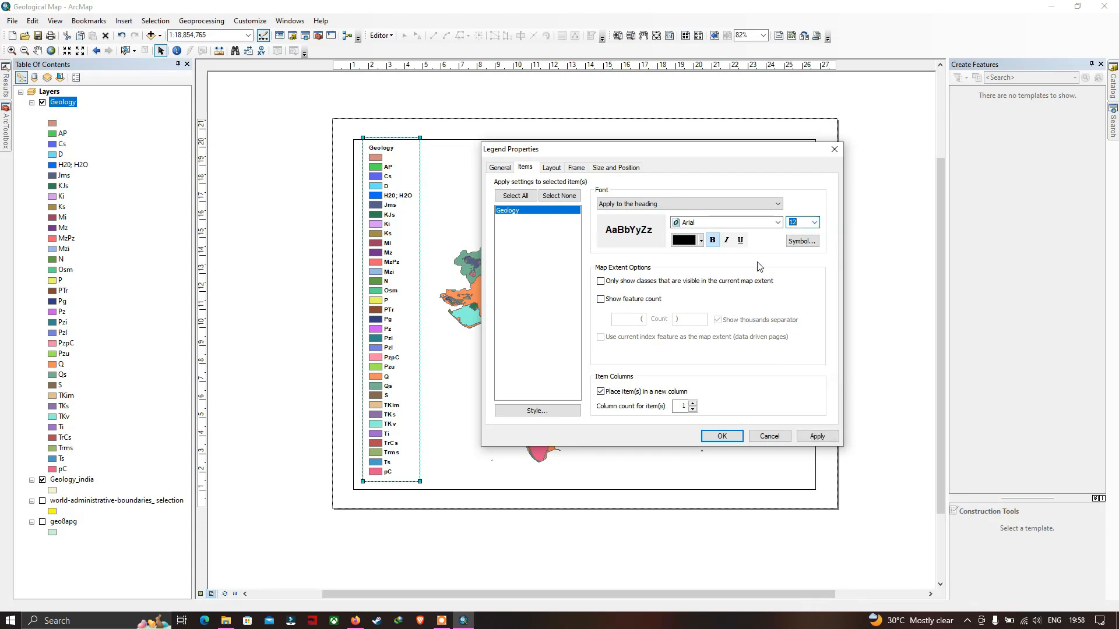
click(713, 241)
click(712, 241)
click(813, 438)
click(725, 437)
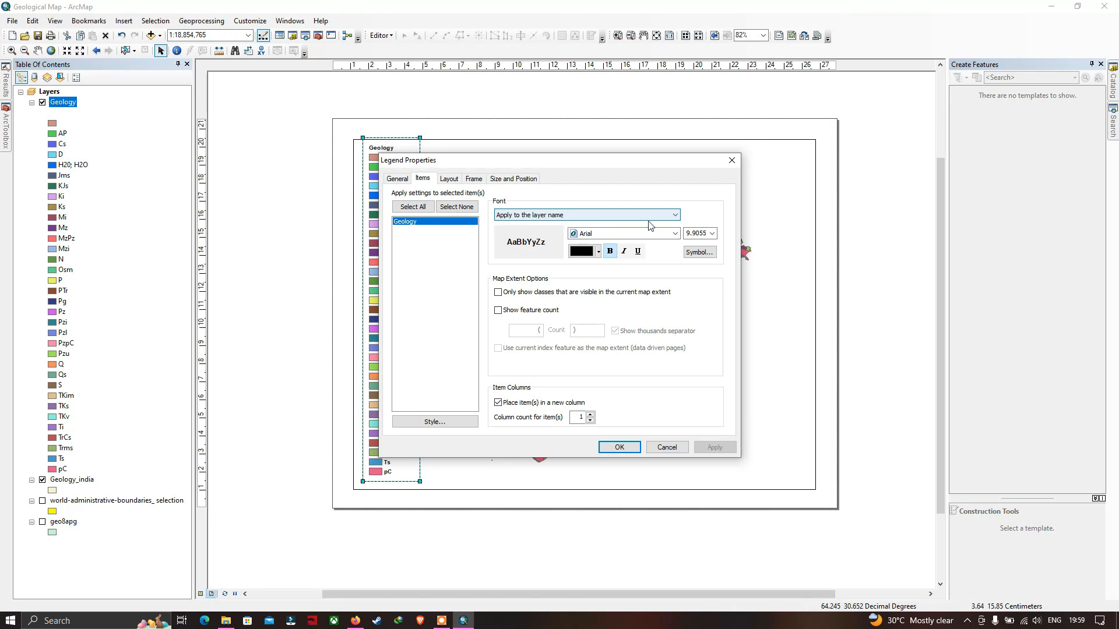
Step: Set the font size of the legend's layer name to 12
click(650, 225)
click(545, 231)
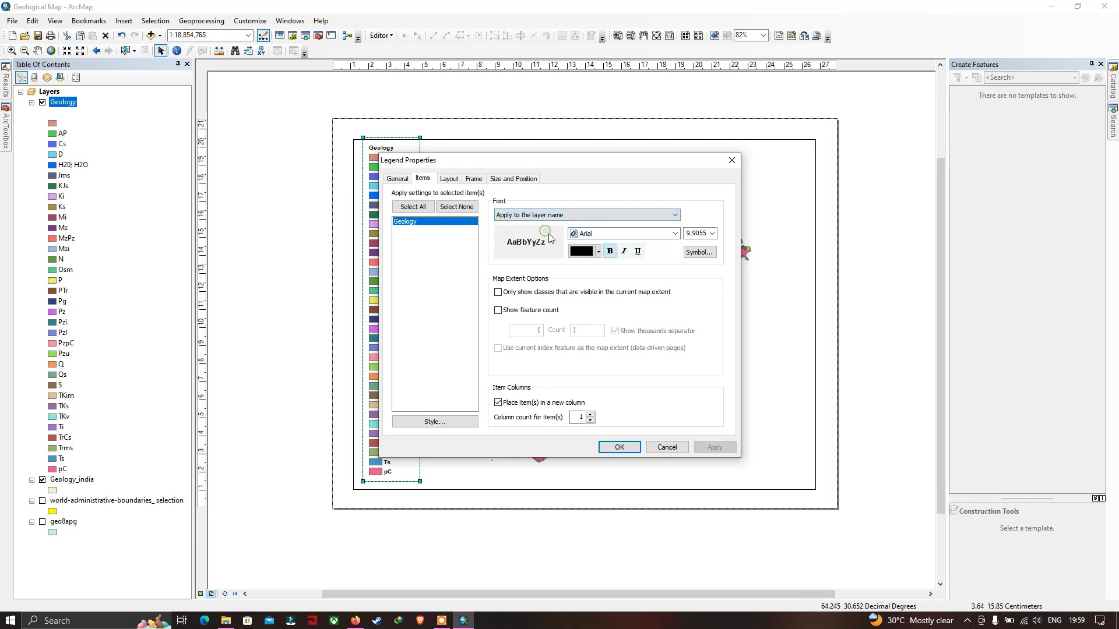
click(712, 233)
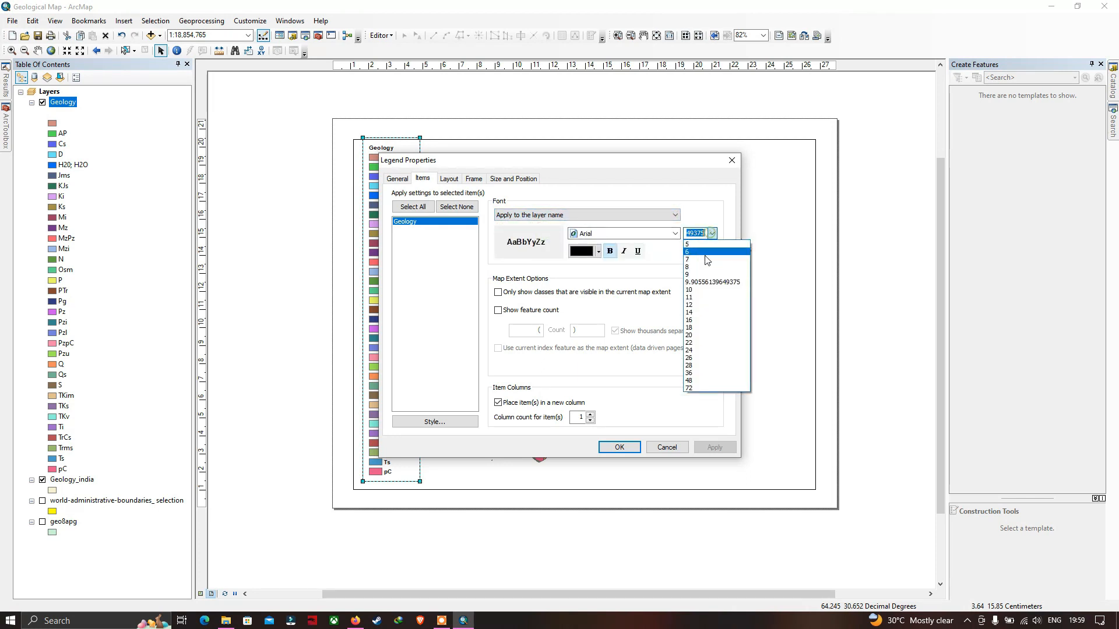
click(698, 305)
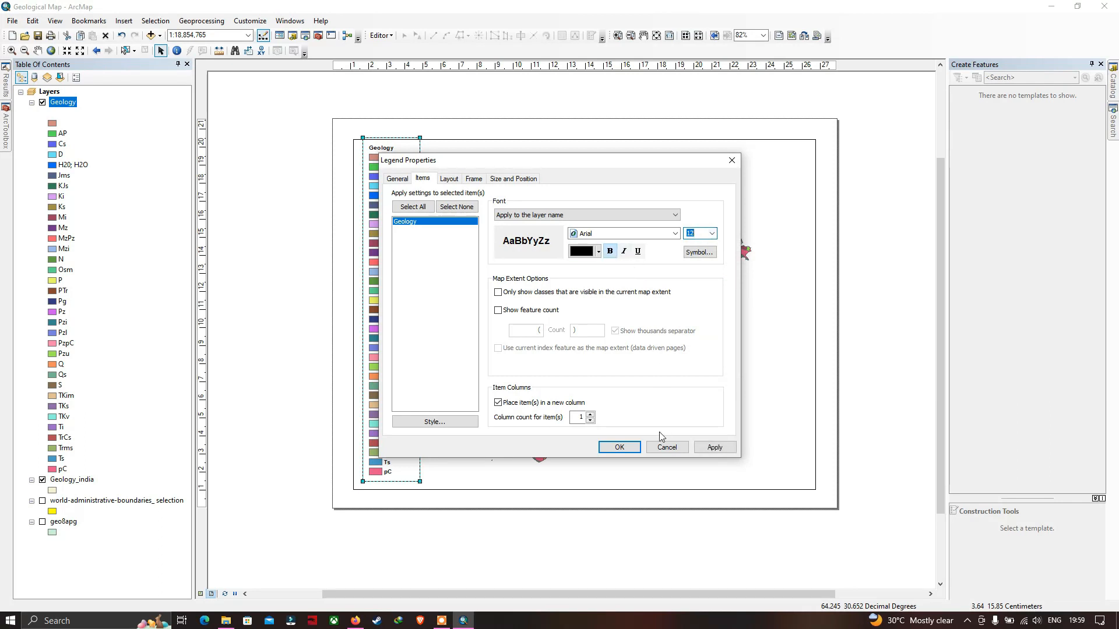
click(713, 447)
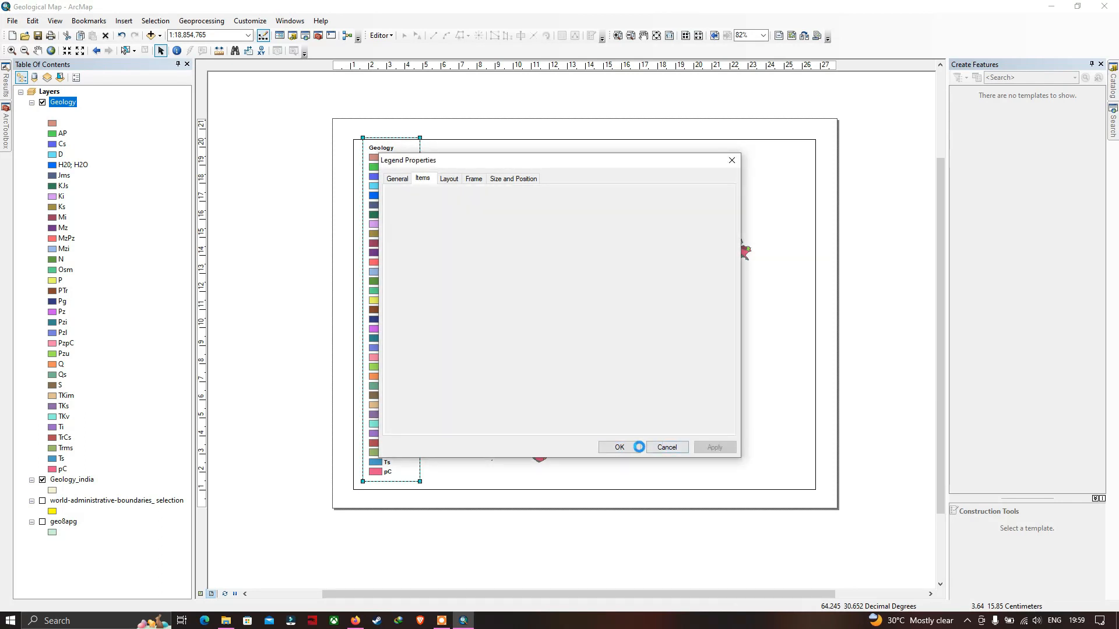
click(619, 447)
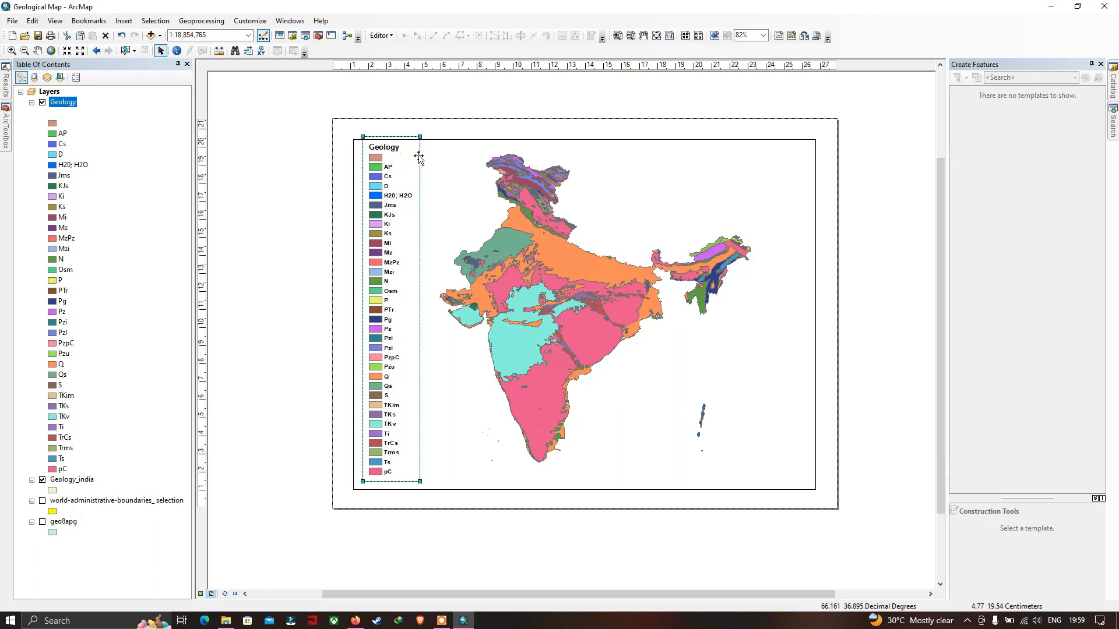
Step: Move the legend just inside the upper-left corner of the map frame and deselect it
drag(419, 157, 415, 161)
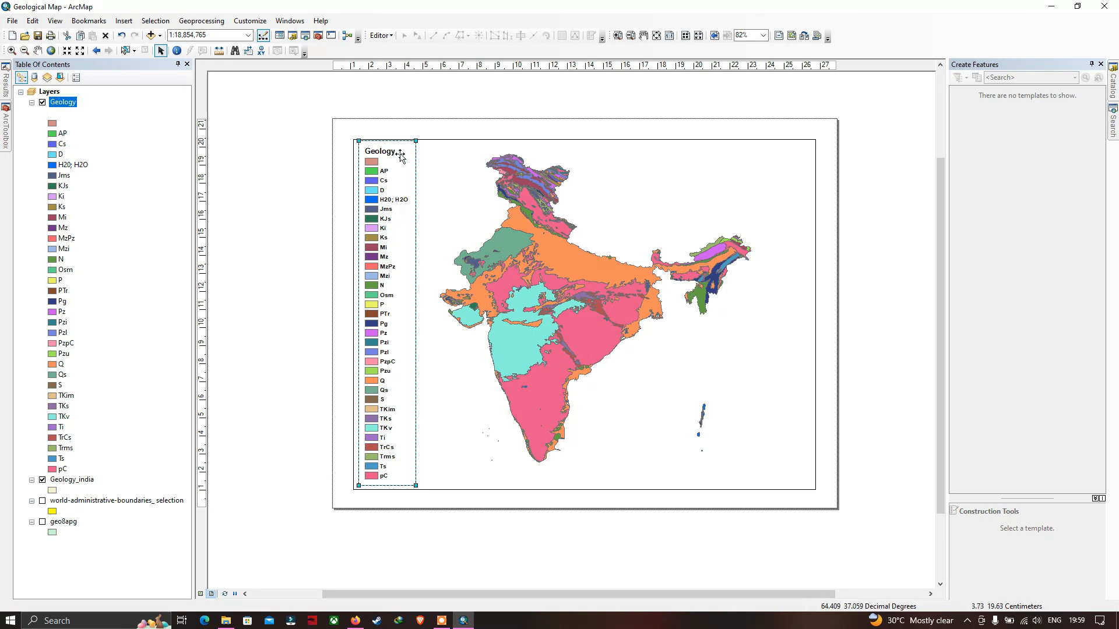
drag(415, 168, 411, 170)
click(707, 192)
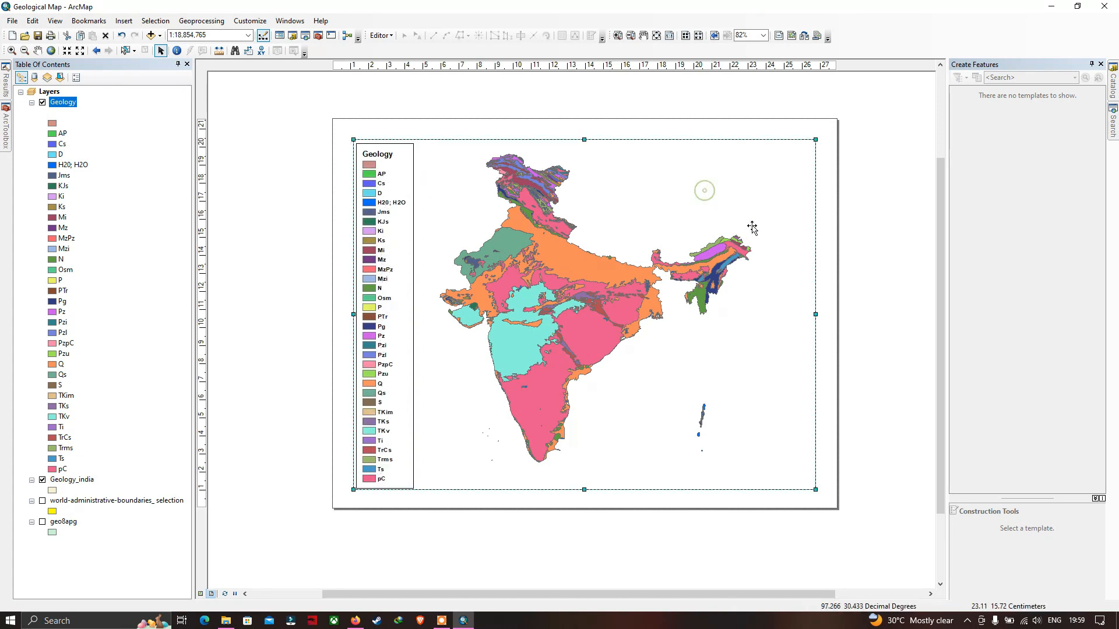
click(872, 233)
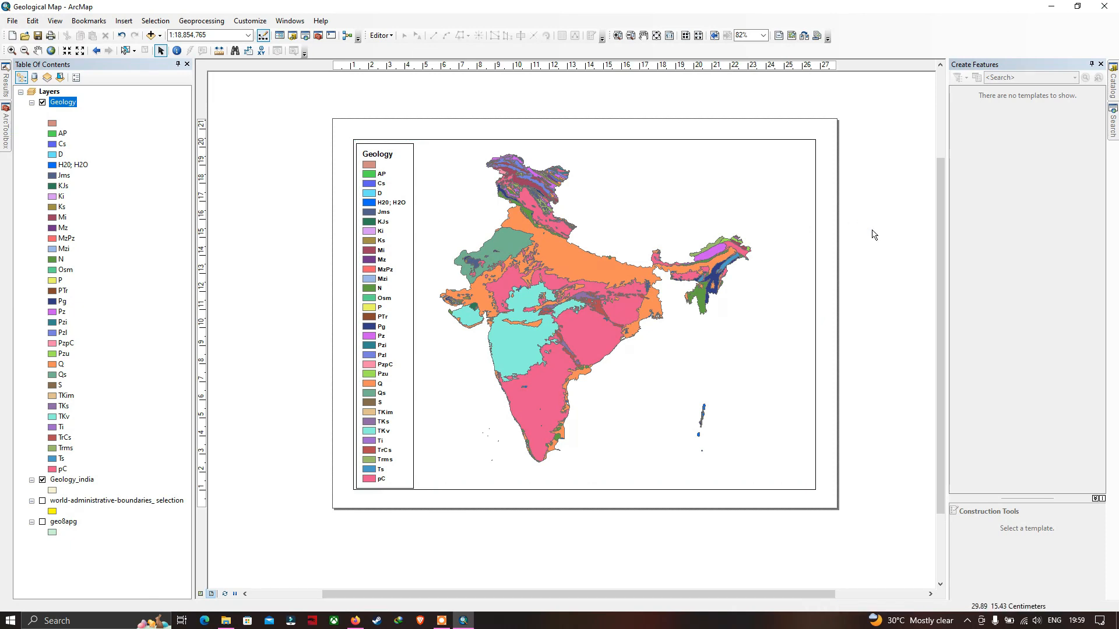
Step: Insert the map title "Geology of India" and move it up, clear of the northern tip of the map
scroll(872, 233, down, 2)
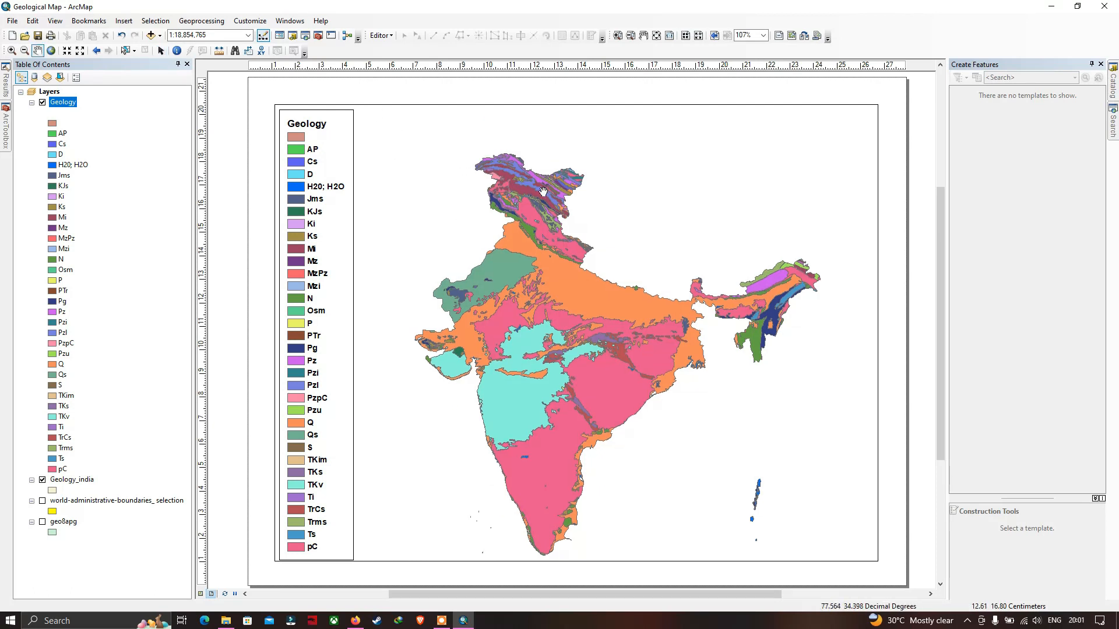
click(124, 20)
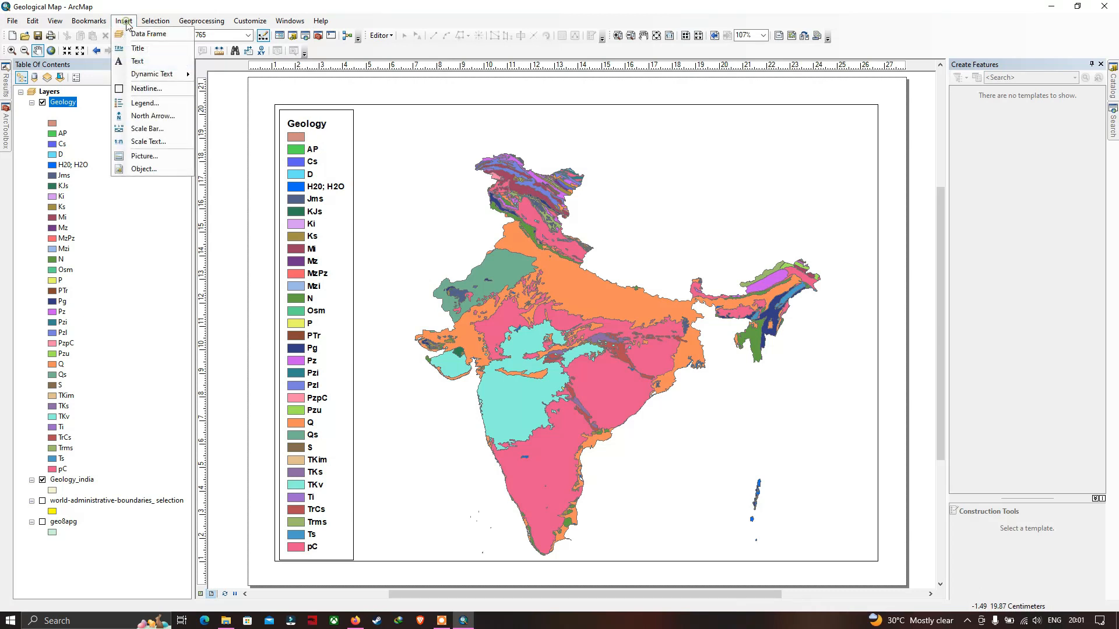
click(149, 52)
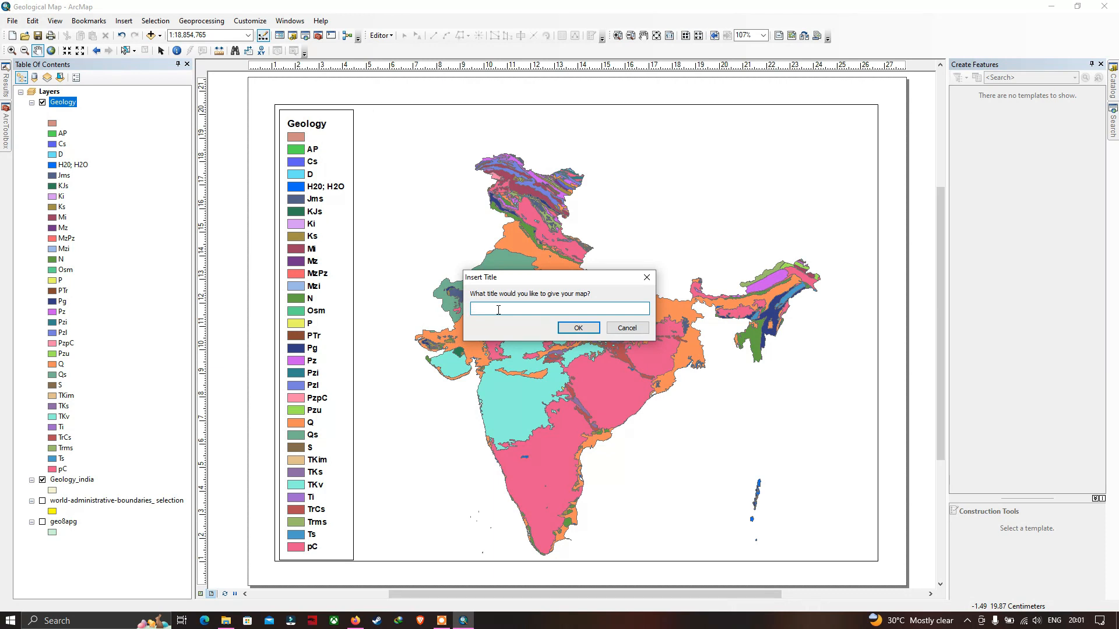
text(Geology of India)
click(584, 330)
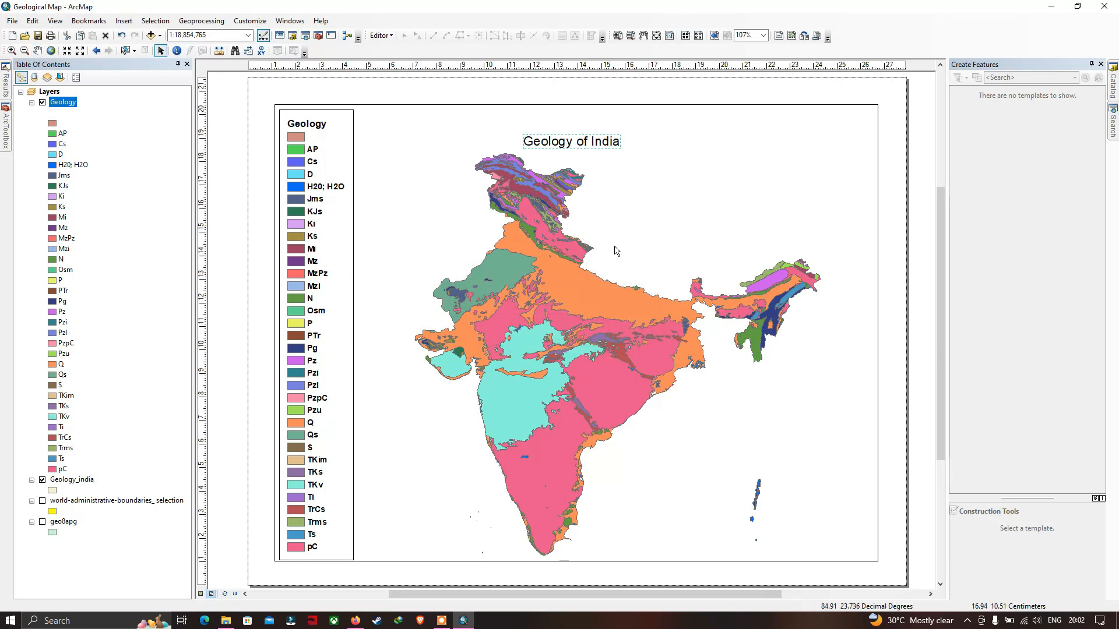
drag(580, 143, 578, 130)
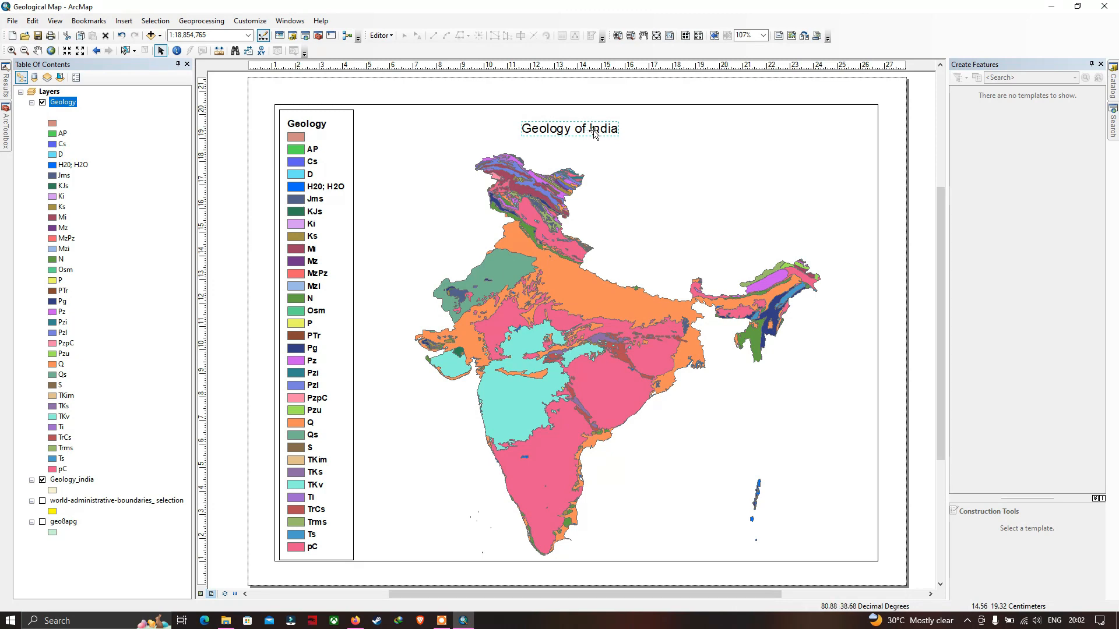
Step: Set the "Geology of India" title's text symbol to size 20 and bold
double_click(591, 131)
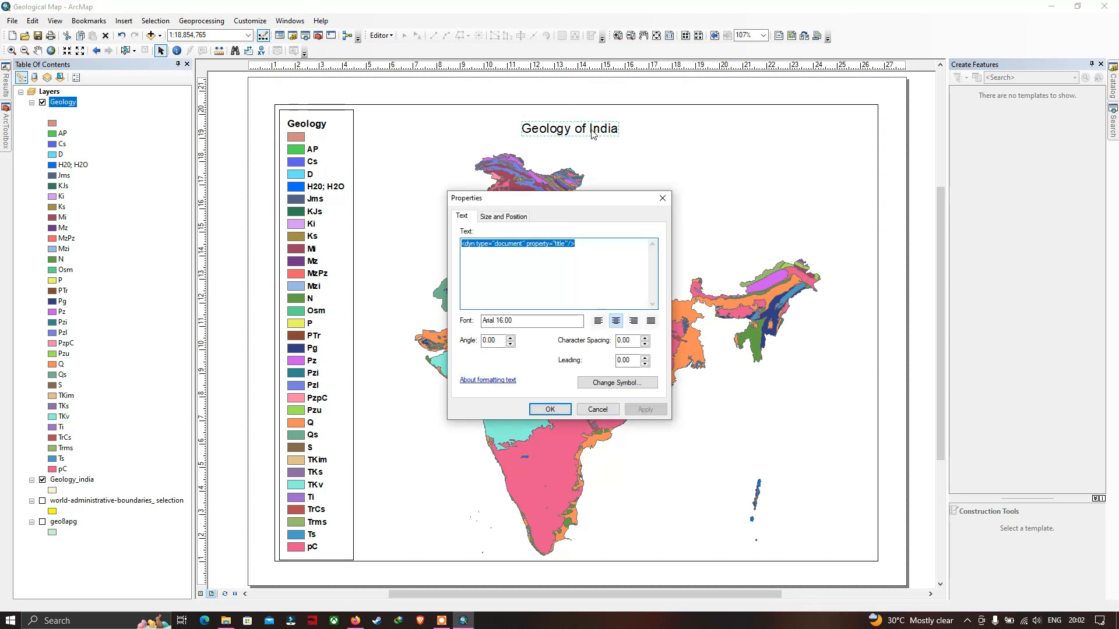
click(622, 386)
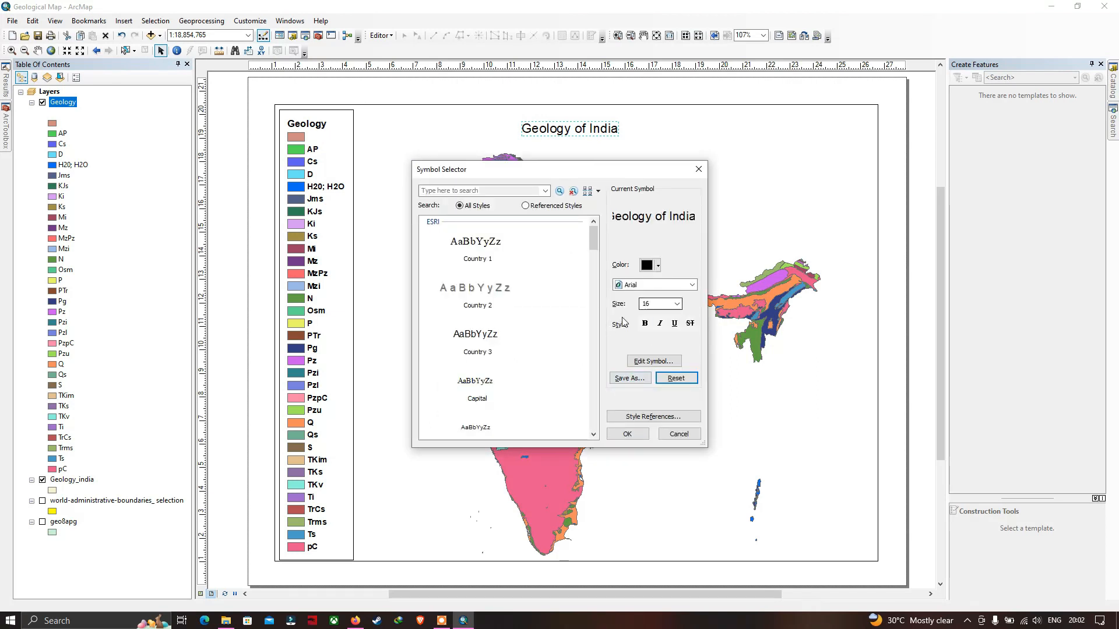
click(675, 304)
click(648, 330)
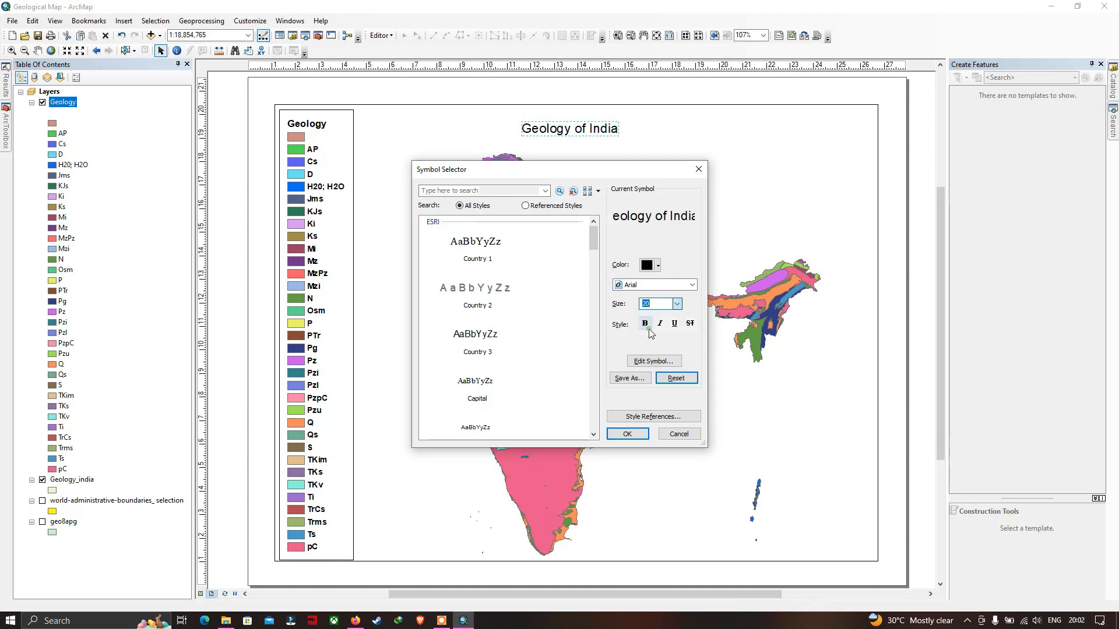
click(645, 322)
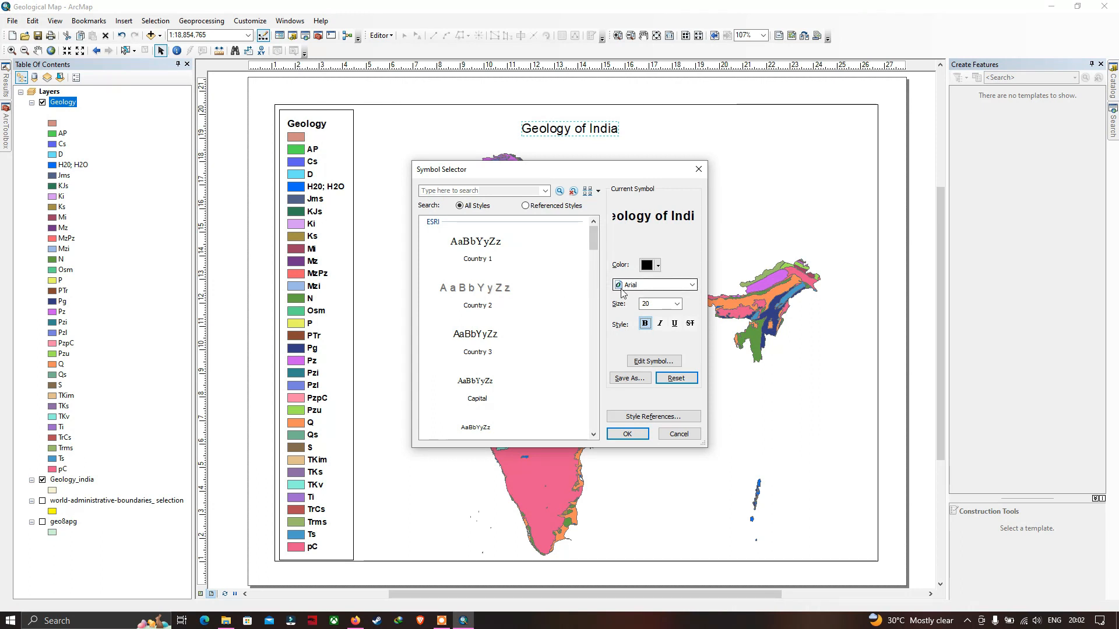
click(690, 287)
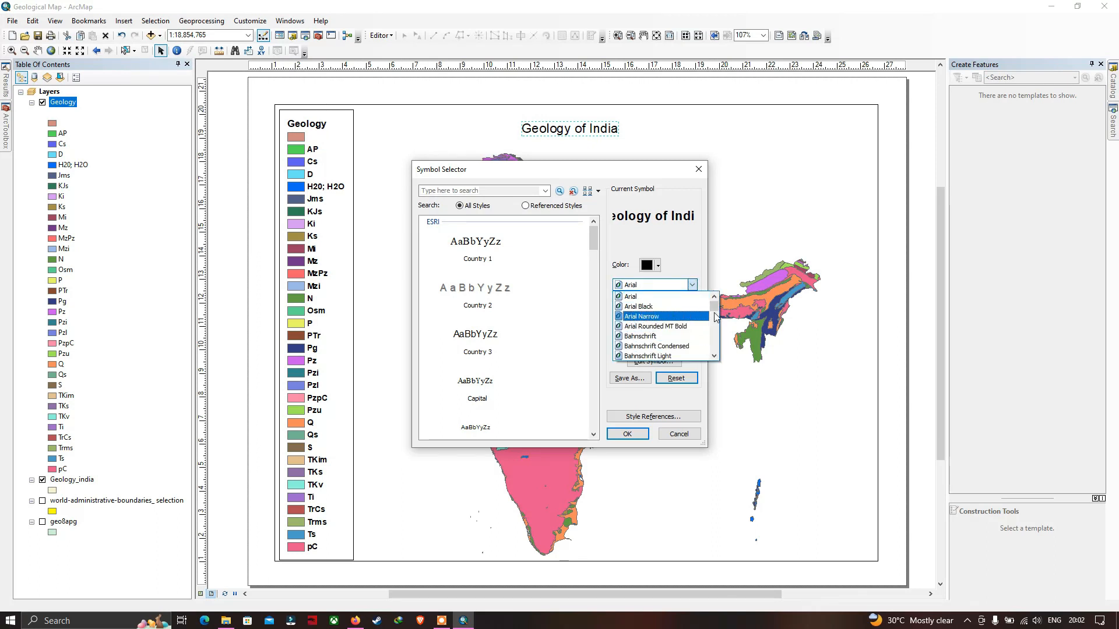
drag(714, 308, 713, 280)
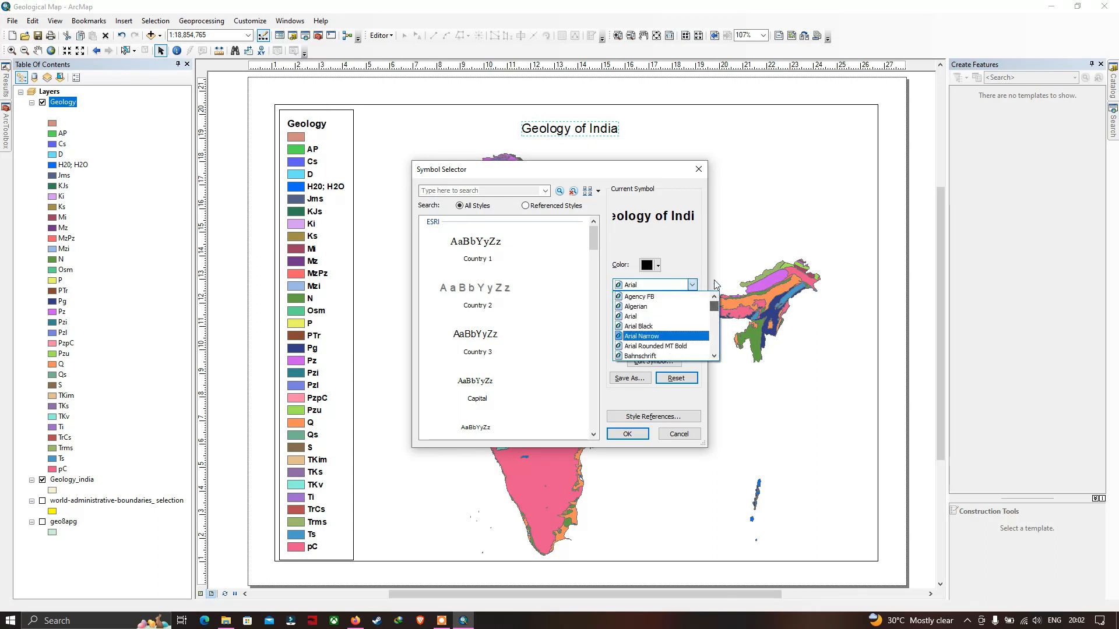
click(715, 284)
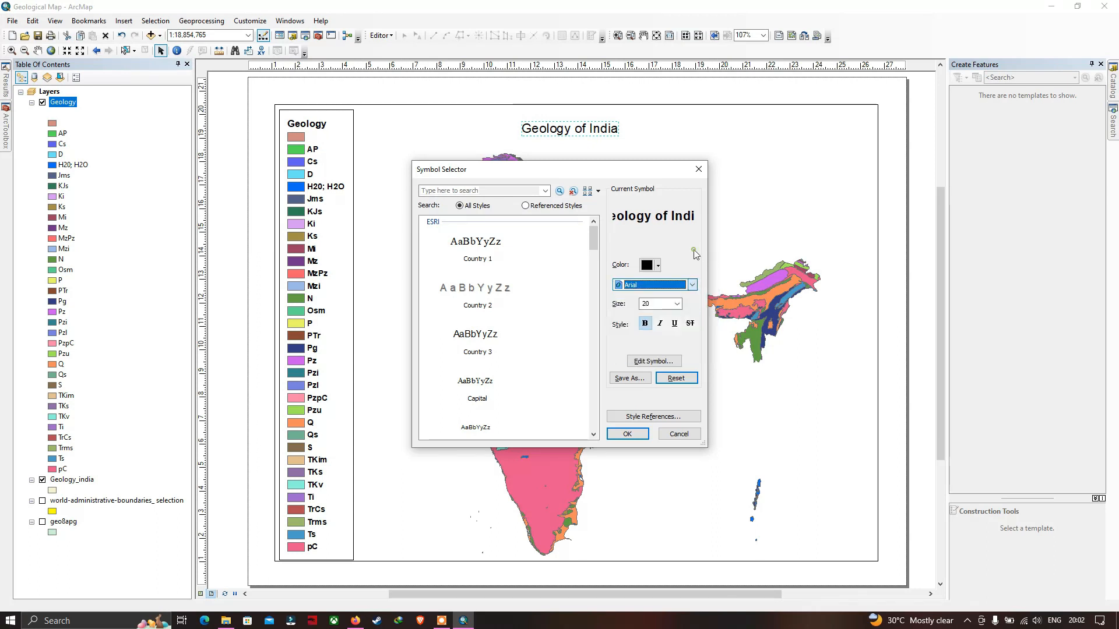
Step: Apply the new text symbol to the "Geology of India" title and move the title slightly closer to the map frame's upper edge
click(627, 434)
click(644, 409)
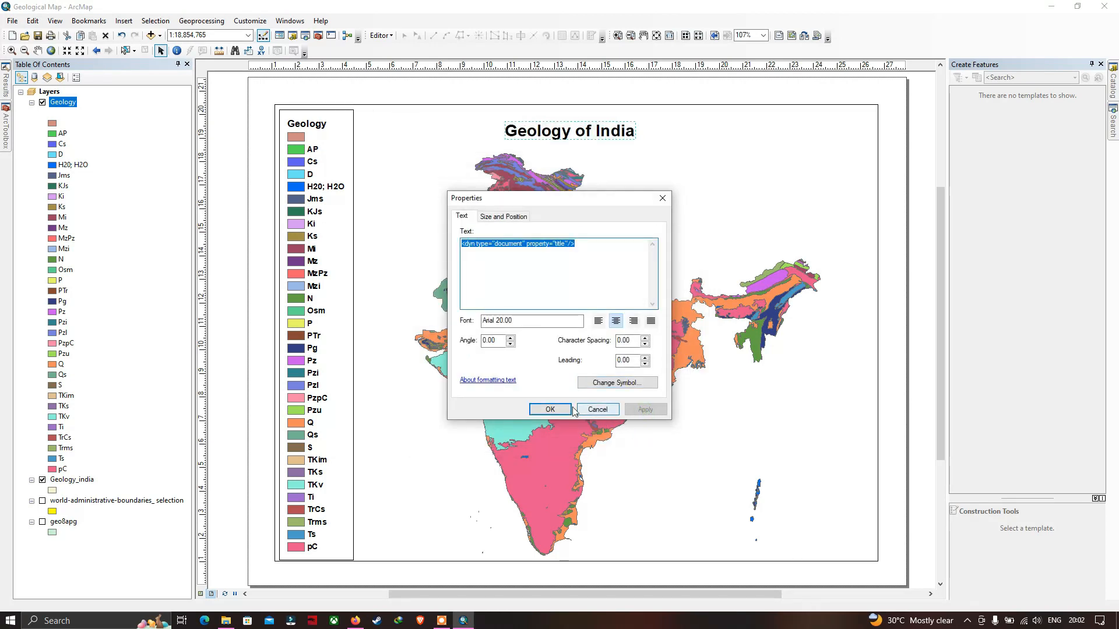
click(550, 409)
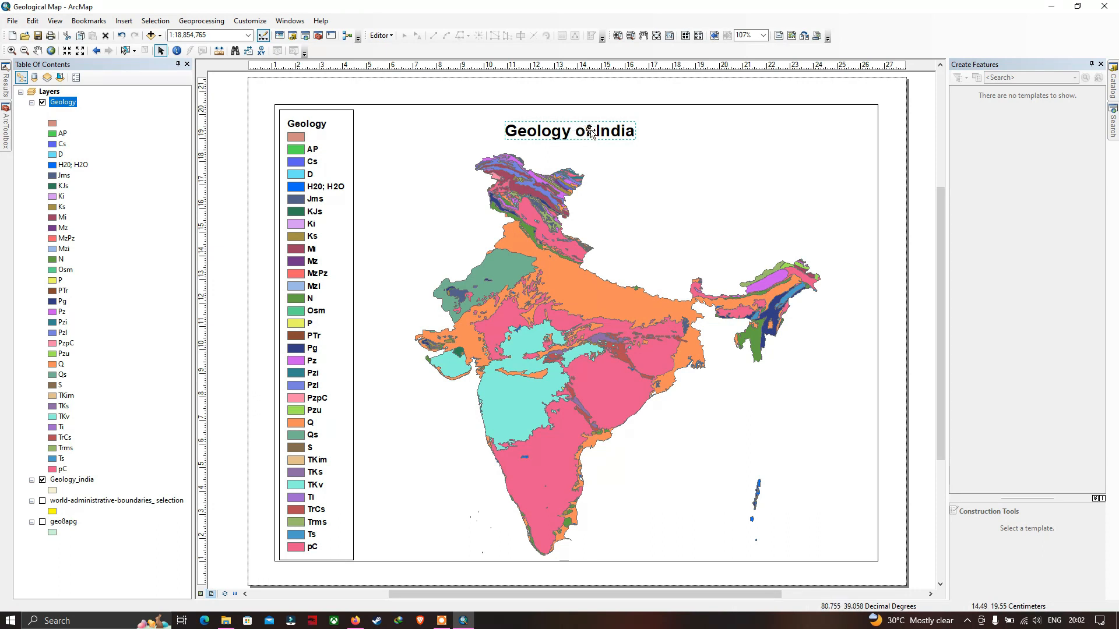
drag(591, 133, 593, 126)
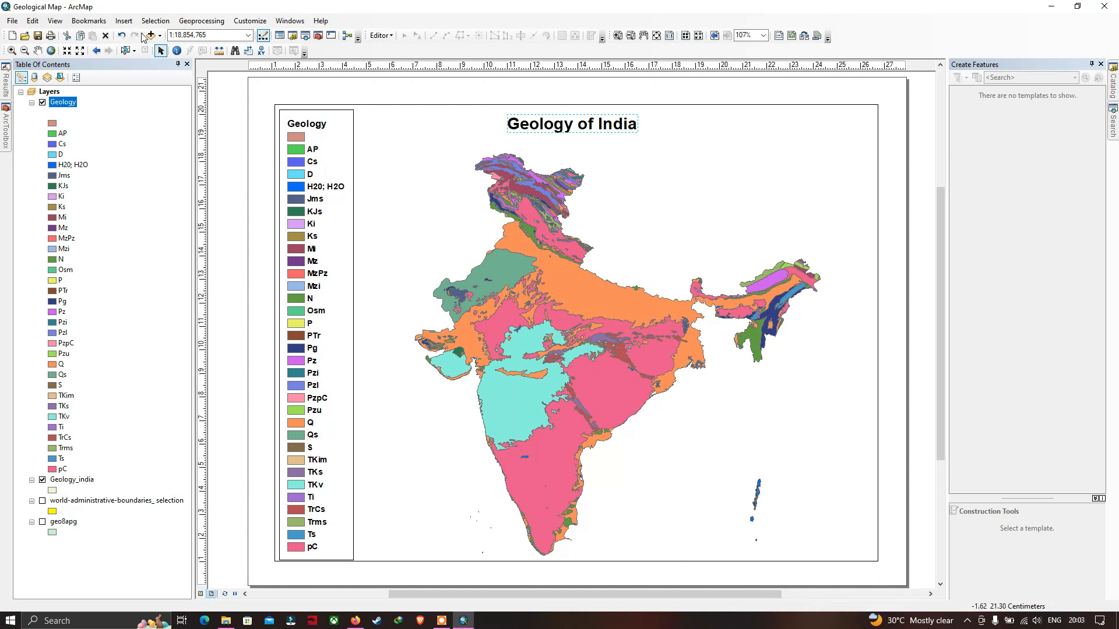
Step: Insert the ESRI North 3 north arrow, place it inside the map frame's upper-right corner and deselect it
click(124, 21)
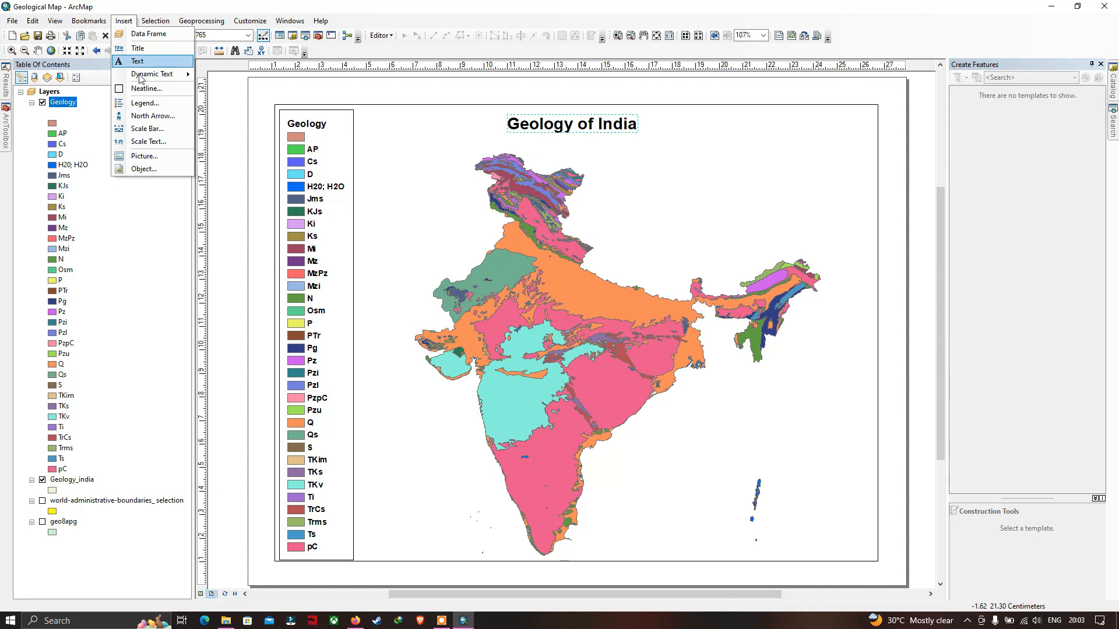
click(149, 115)
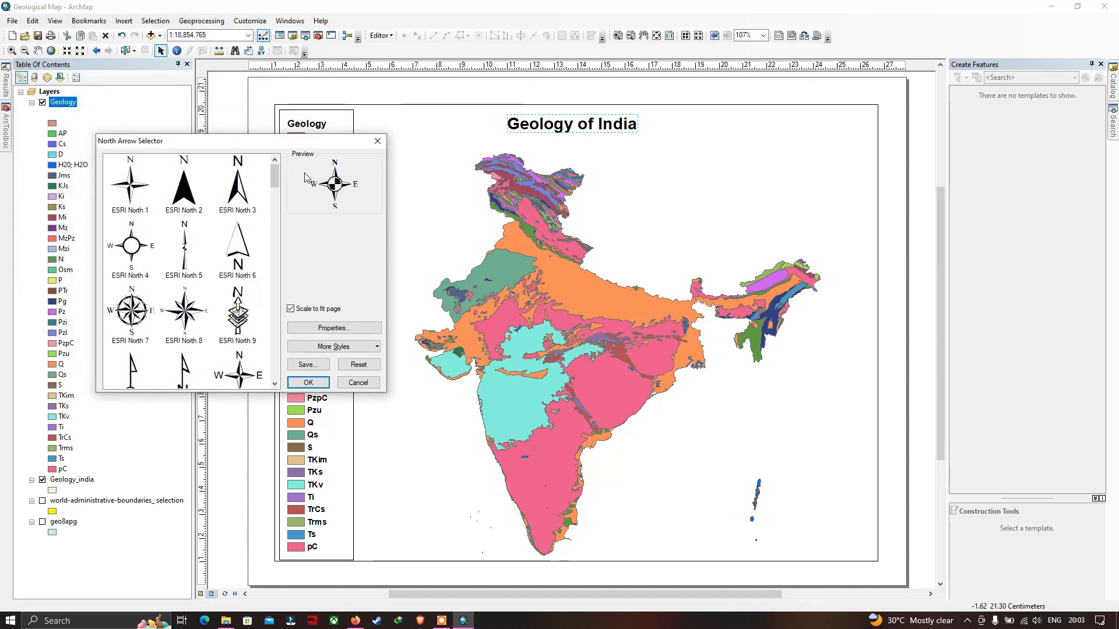
mouse_move(274, 175)
mouse_down()
mouse_move(285, 371)
mouse_move(277, 175)
mouse_up()
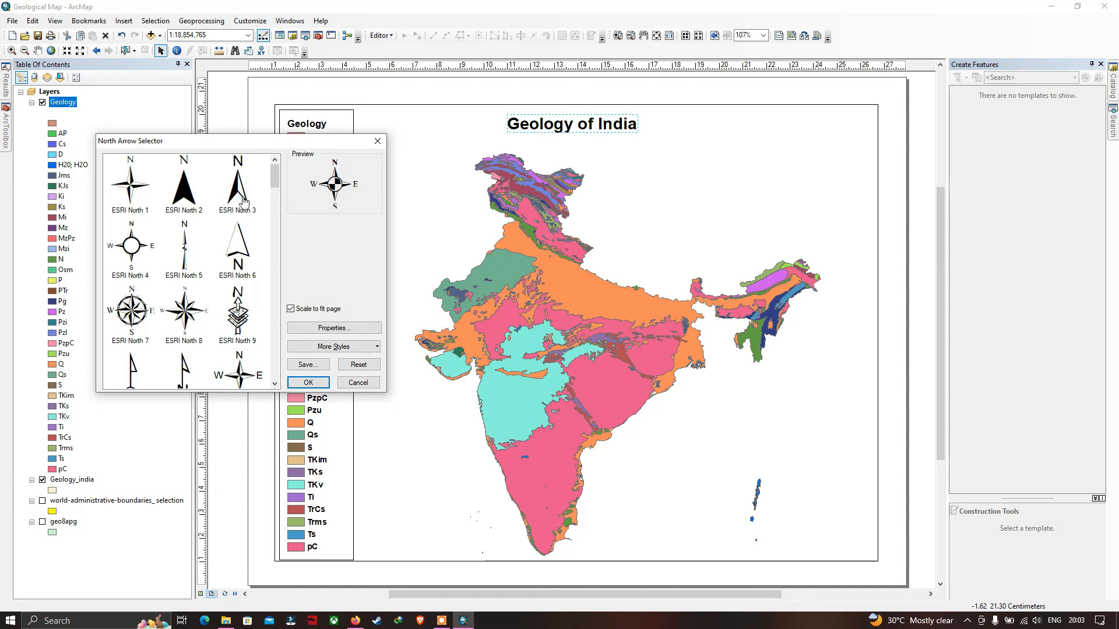
click(243, 202)
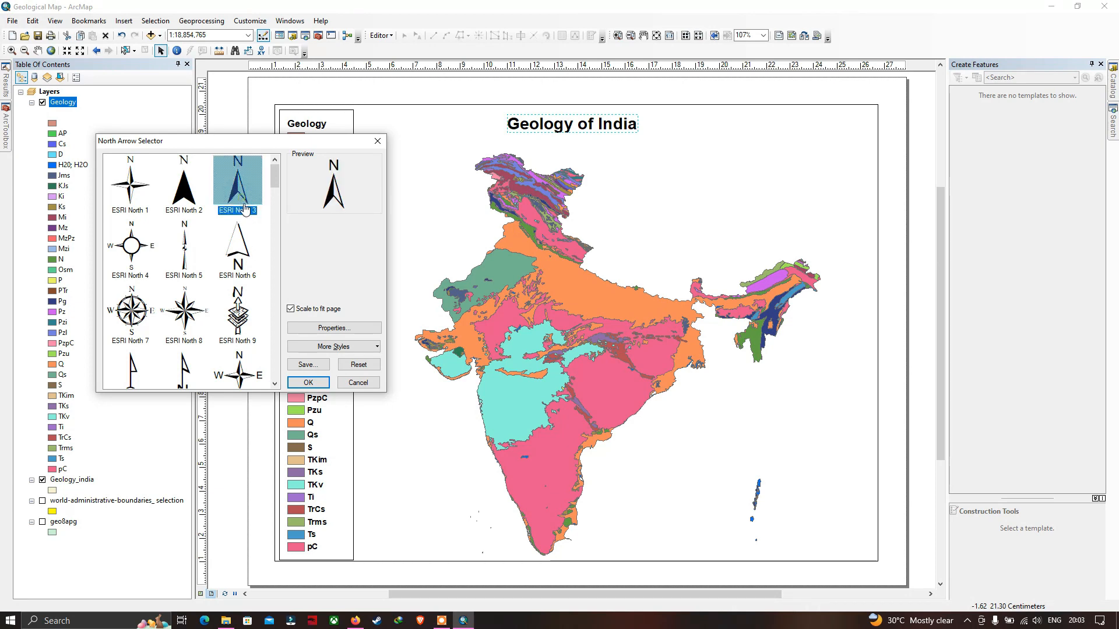
click(308, 382)
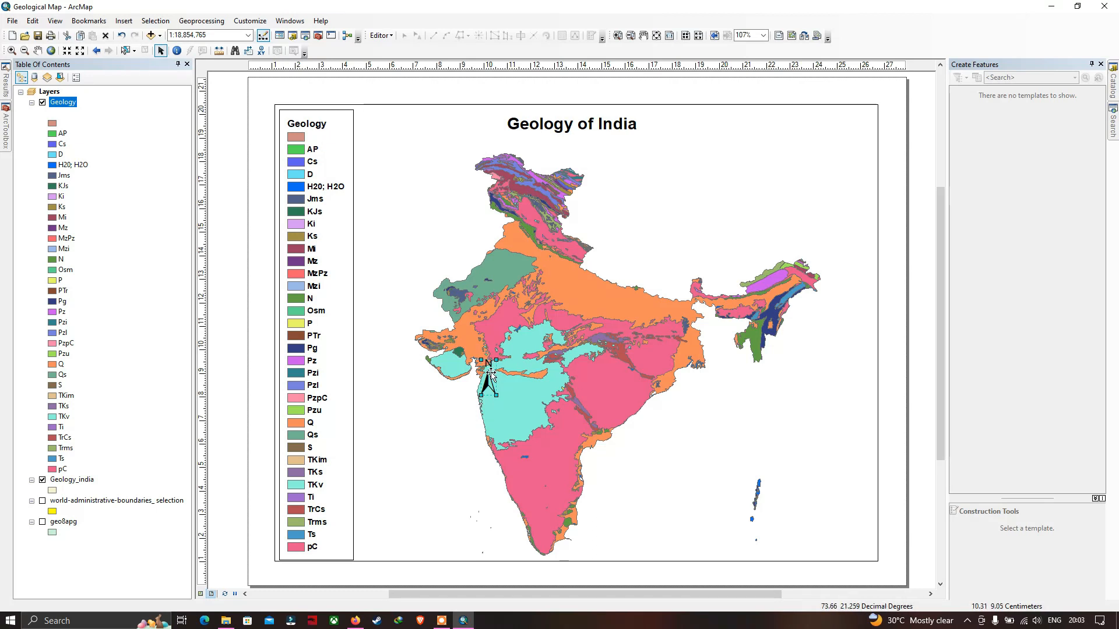
drag(491, 374, 853, 135)
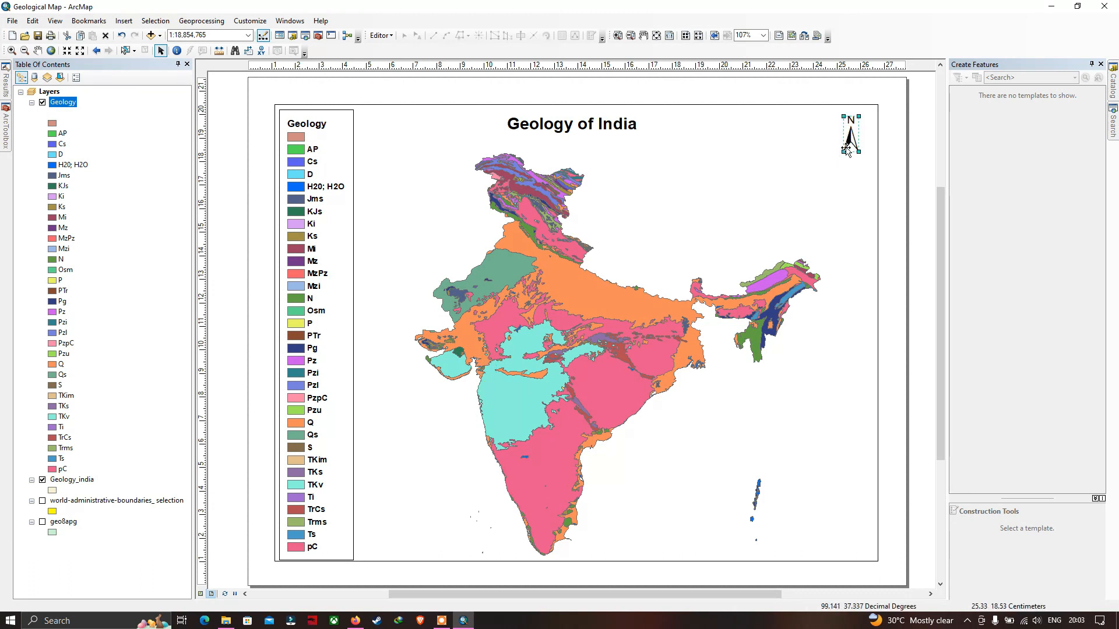
click(830, 182)
click(900, 234)
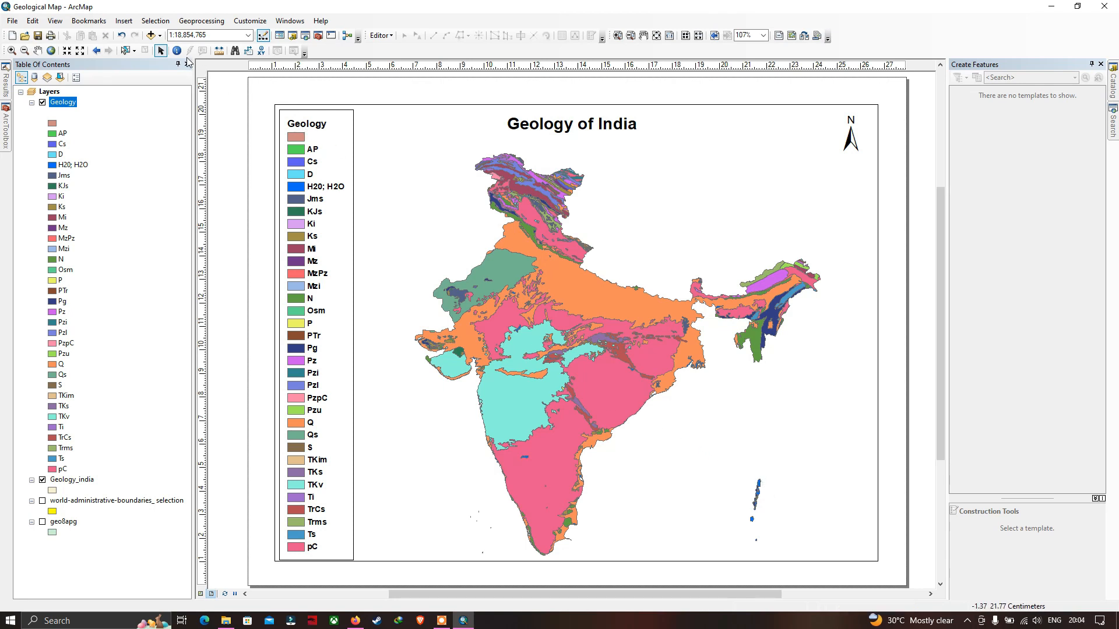
Step: Insert a scale bar in the Stepped Scale Line style
click(126, 20)
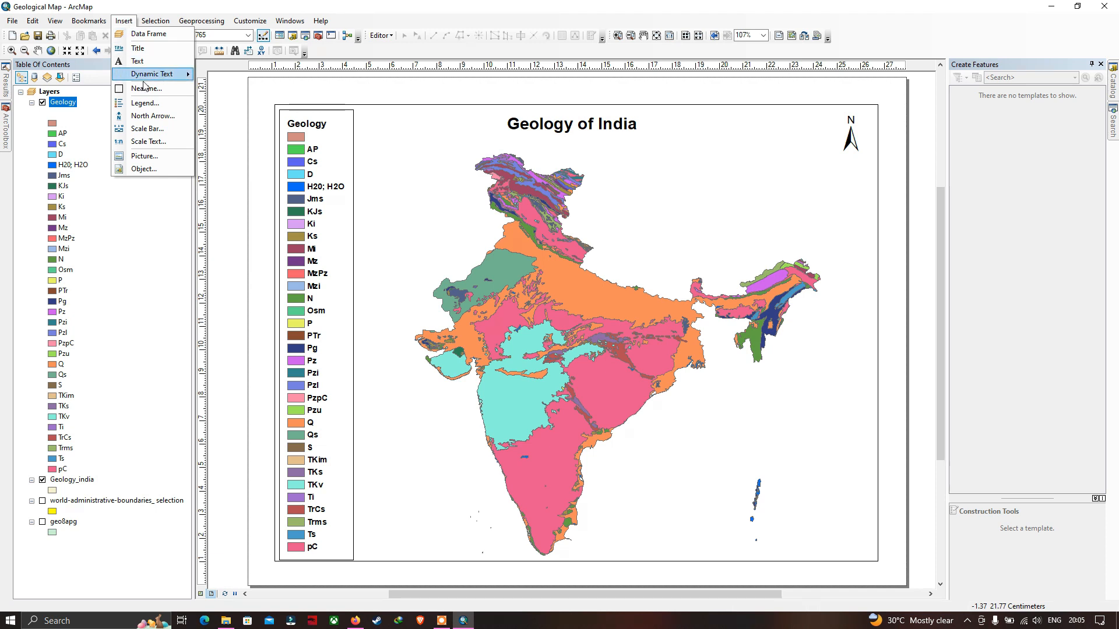
click(147, 128)
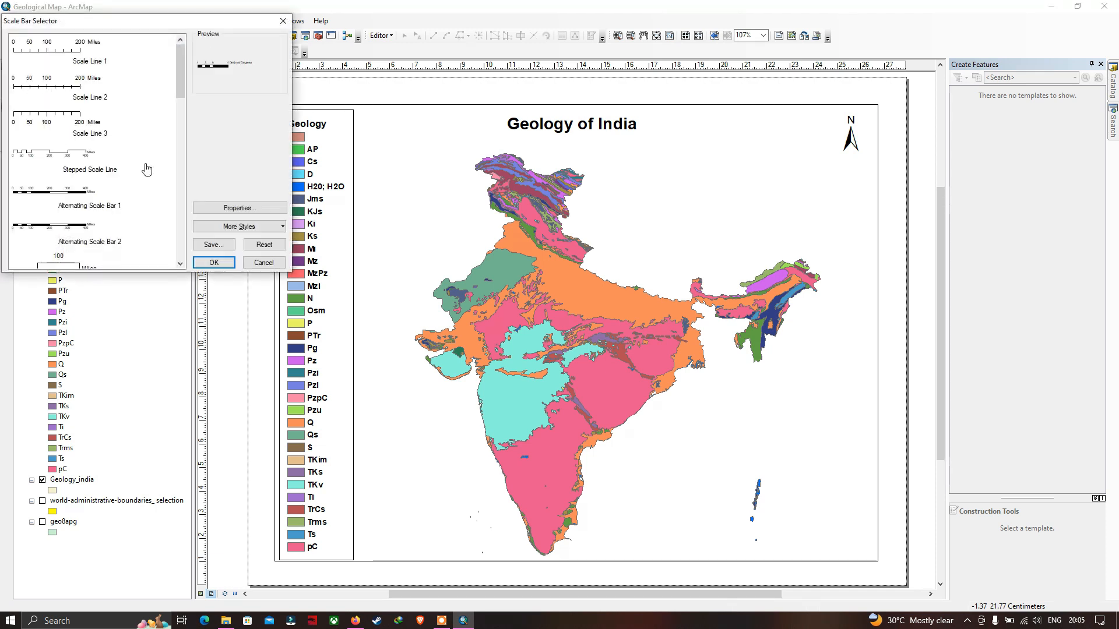
drag(189, 21, 300, 139)
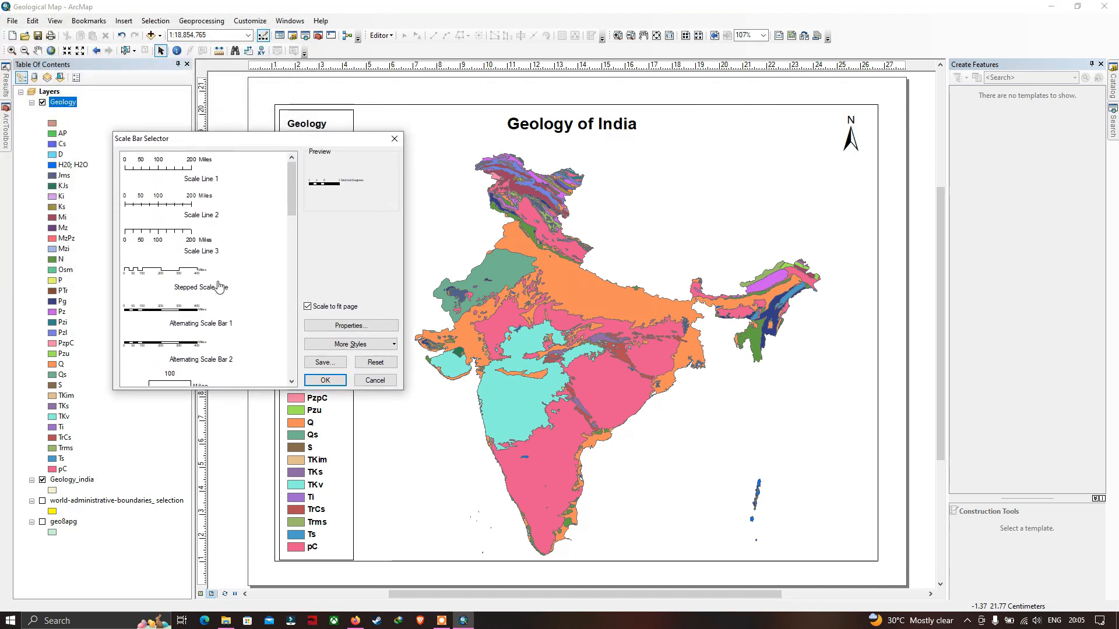
scroll(227, 327, down, 3)
scroll(227, 326, down, 3)
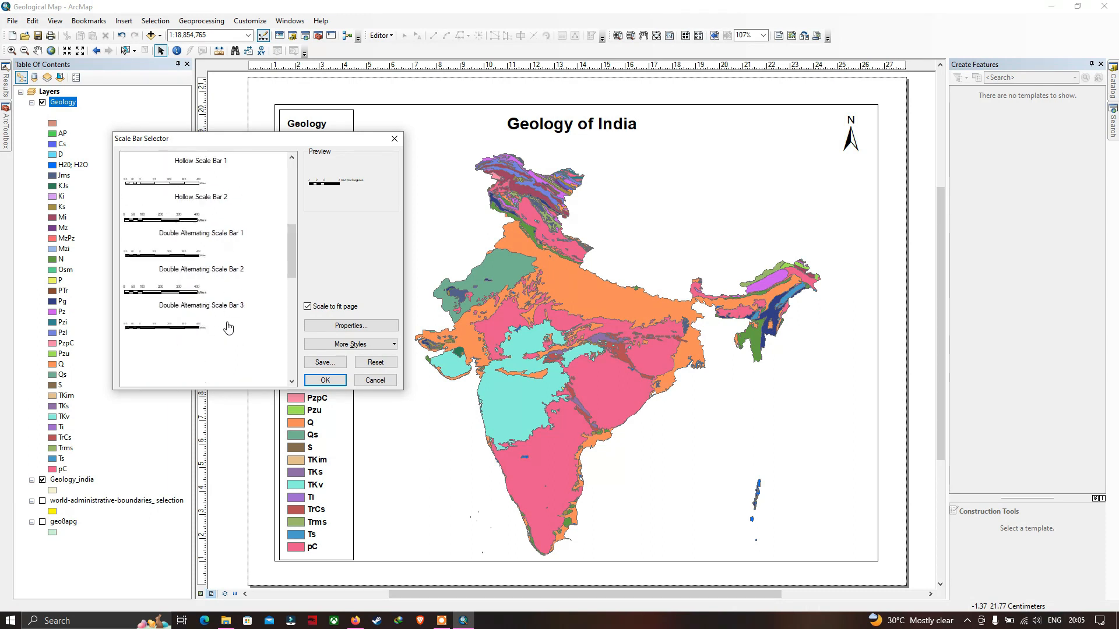
scroll(227, 327, up, 6)
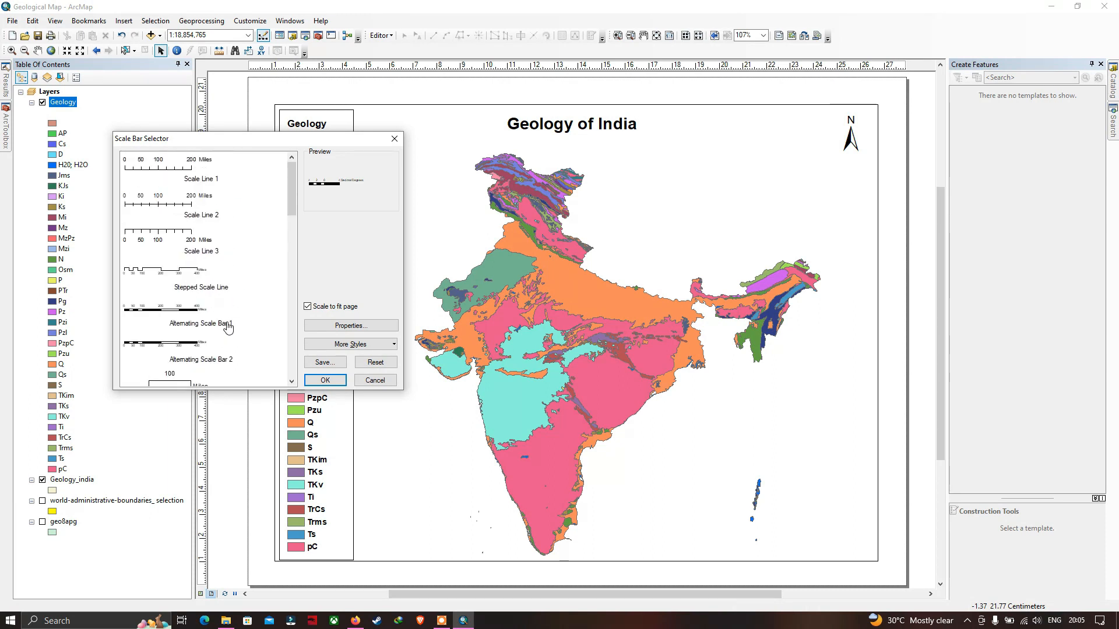
click(192, 275)
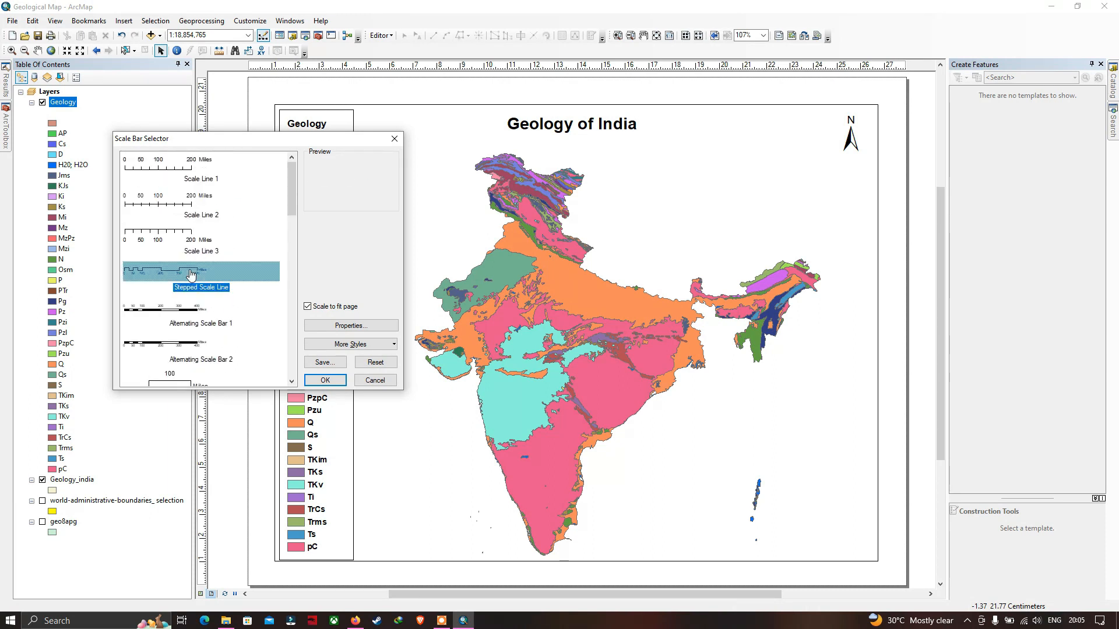
click(325, 381)
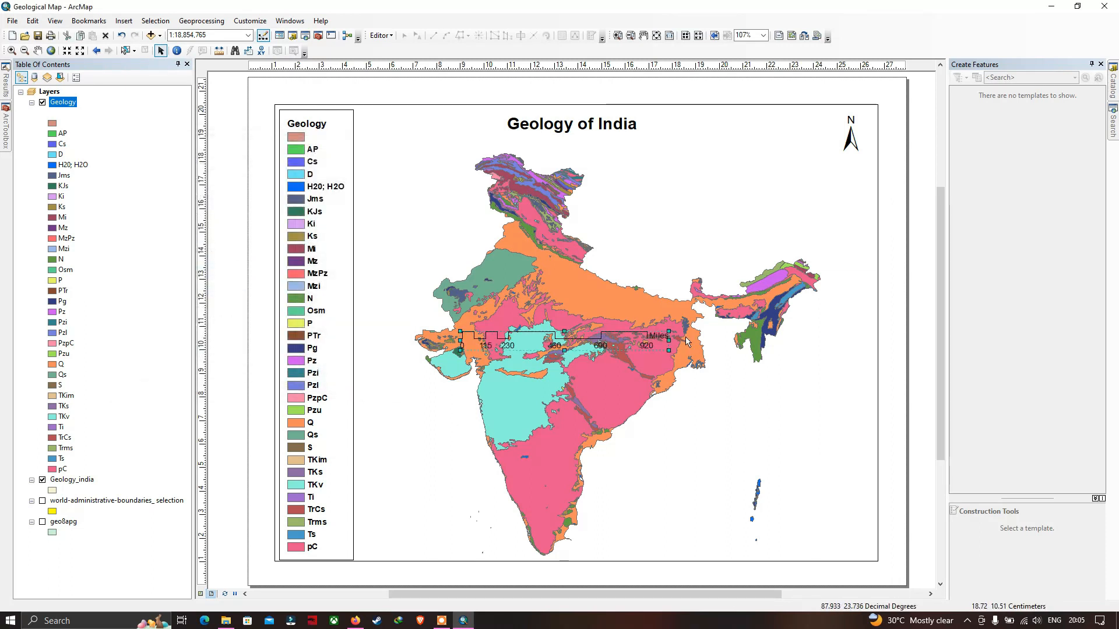
Step: Move the scale bar to the map frame's lower-right area, below the islands, and shrink it
drag(635, 349, 791, 539)
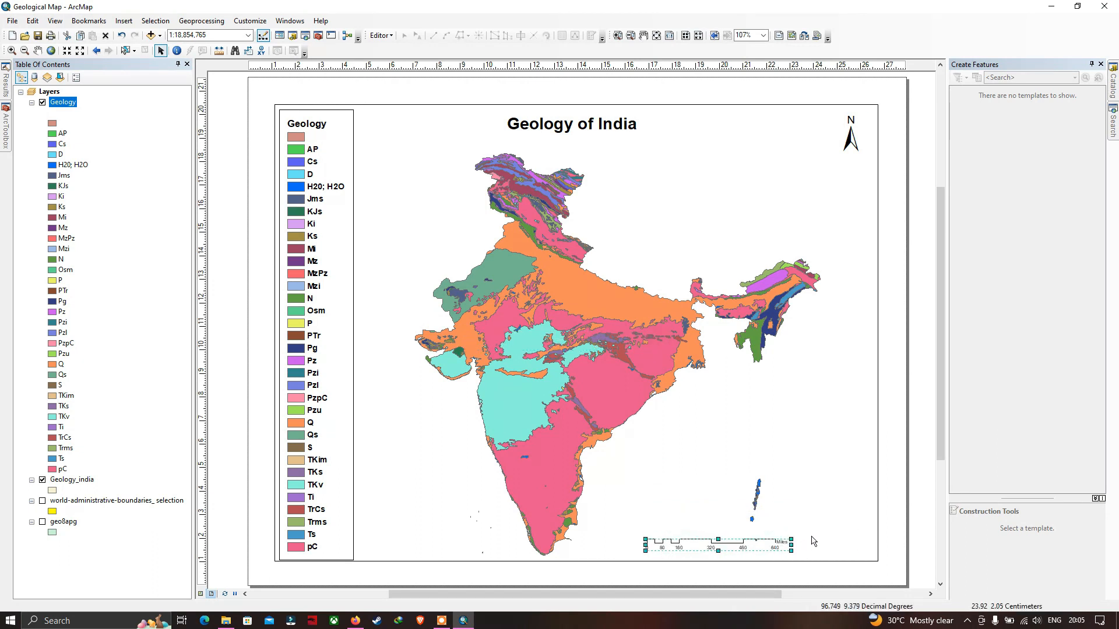
click(810, 513)
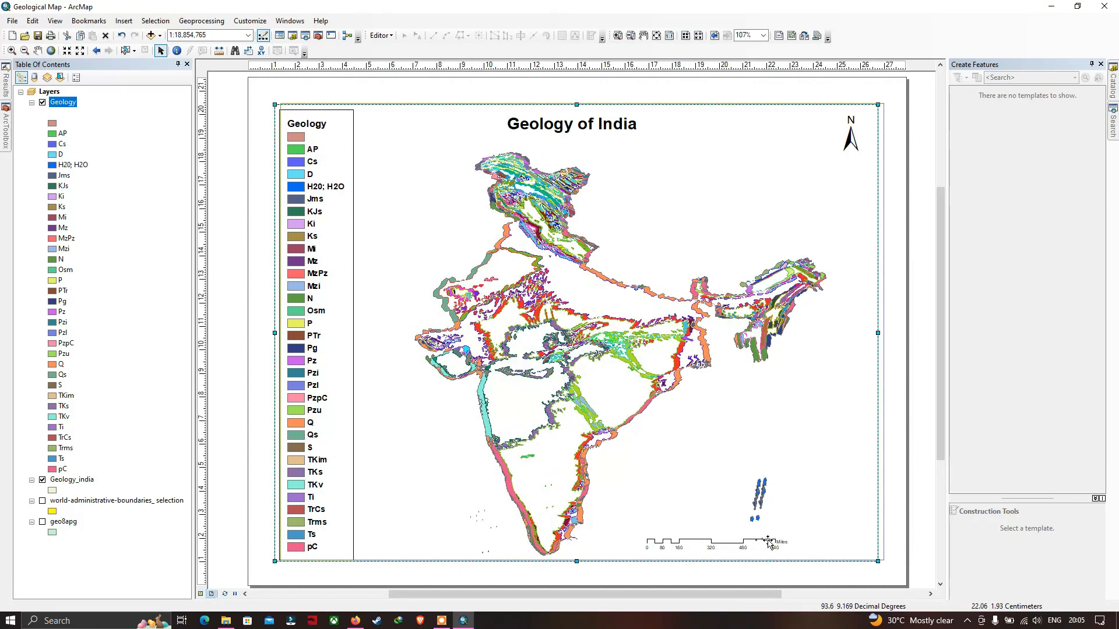
click(767, 547)
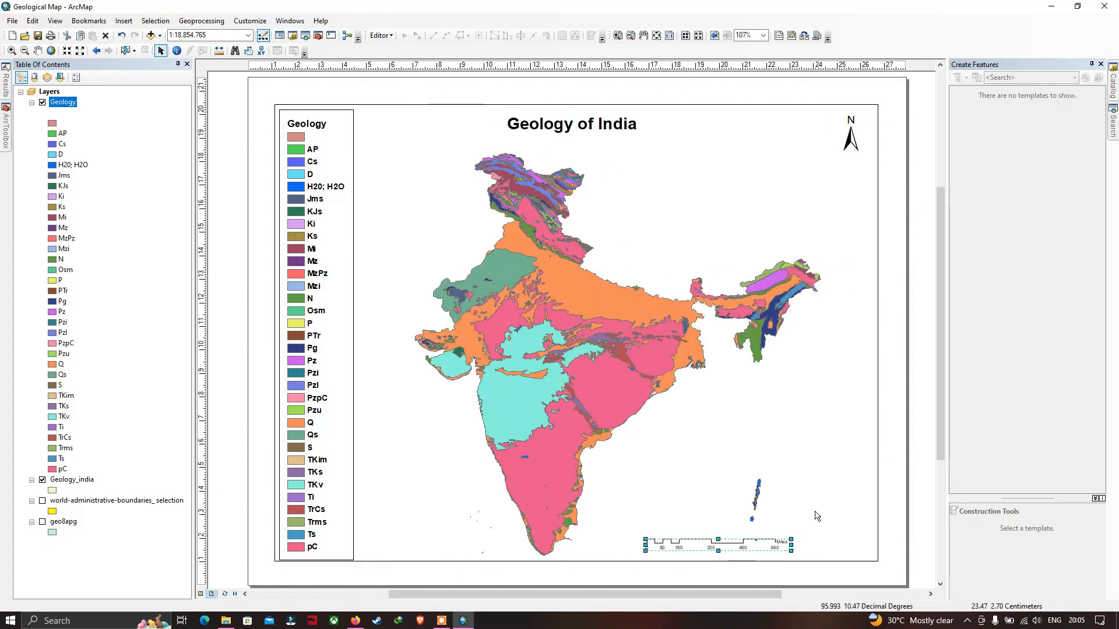
Step: Set the scale bar's division units to Kilometers and its unit label to "Km"
double_click(761, 544)
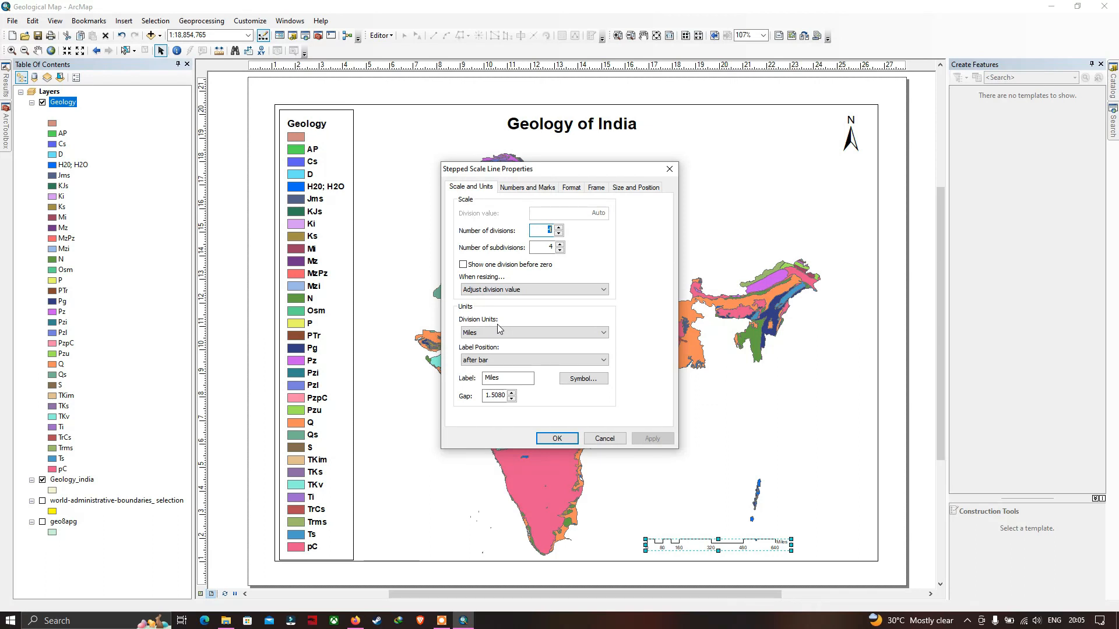
click(531, 336)
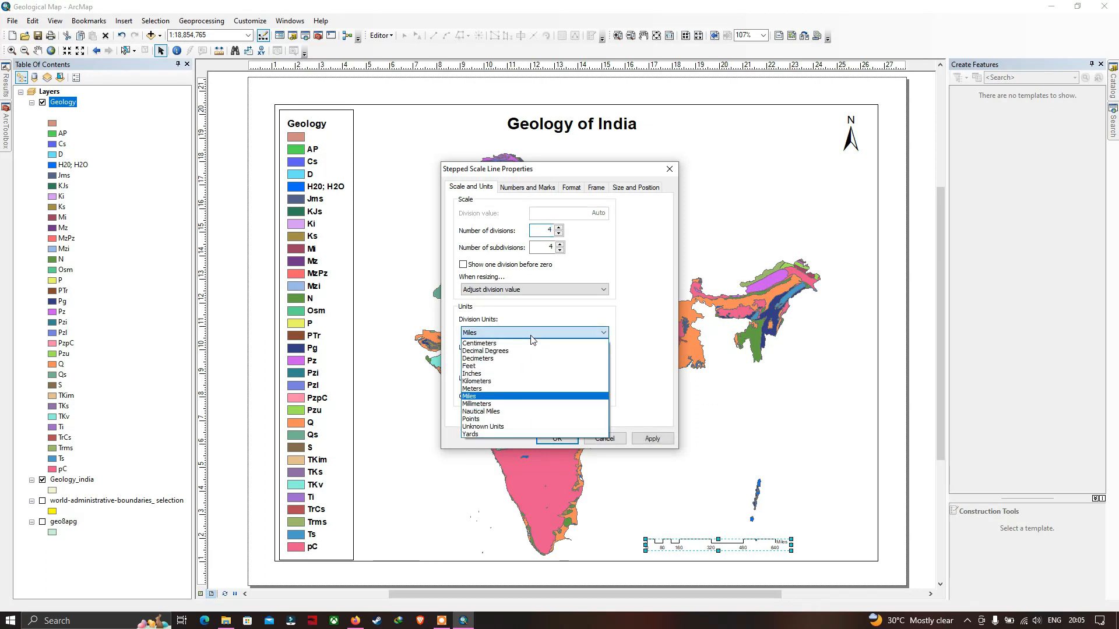
click(492, 381)
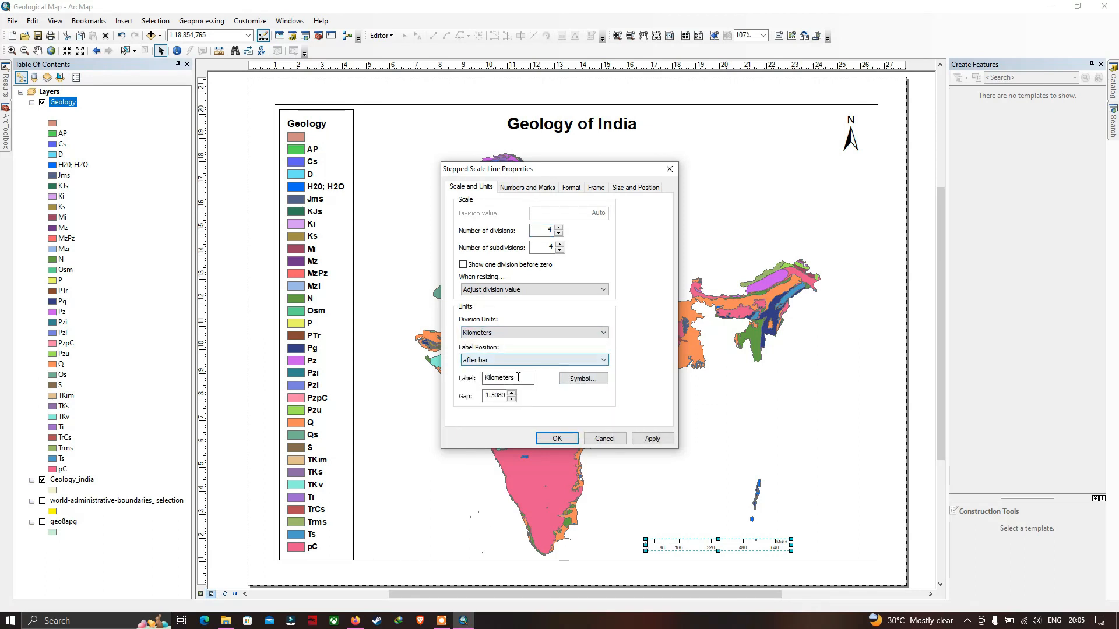
click(518, 378)
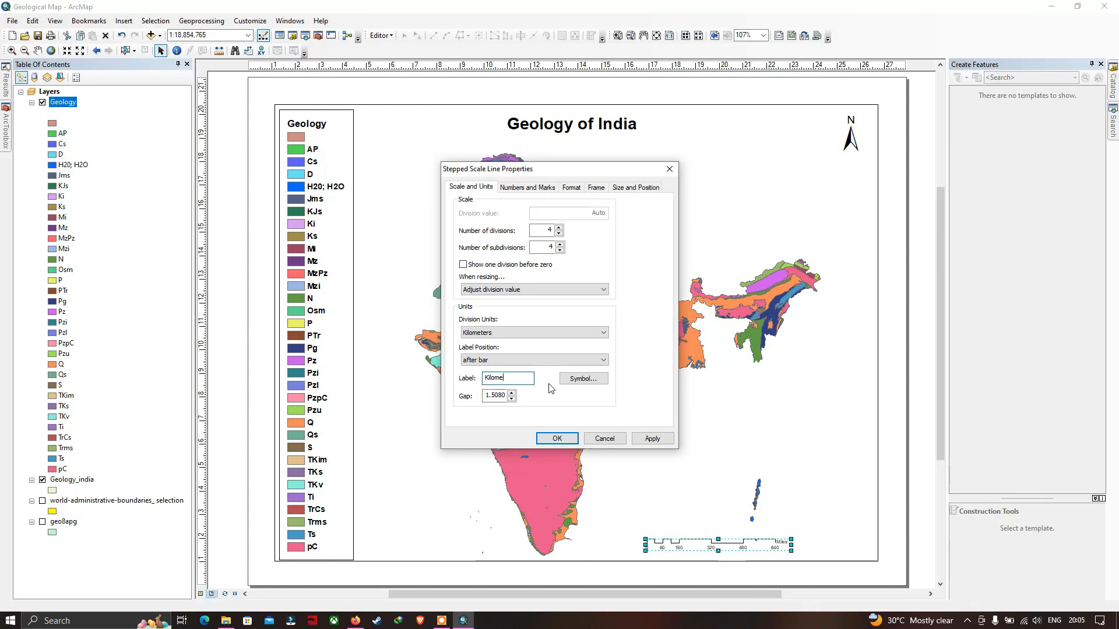
text(Km)
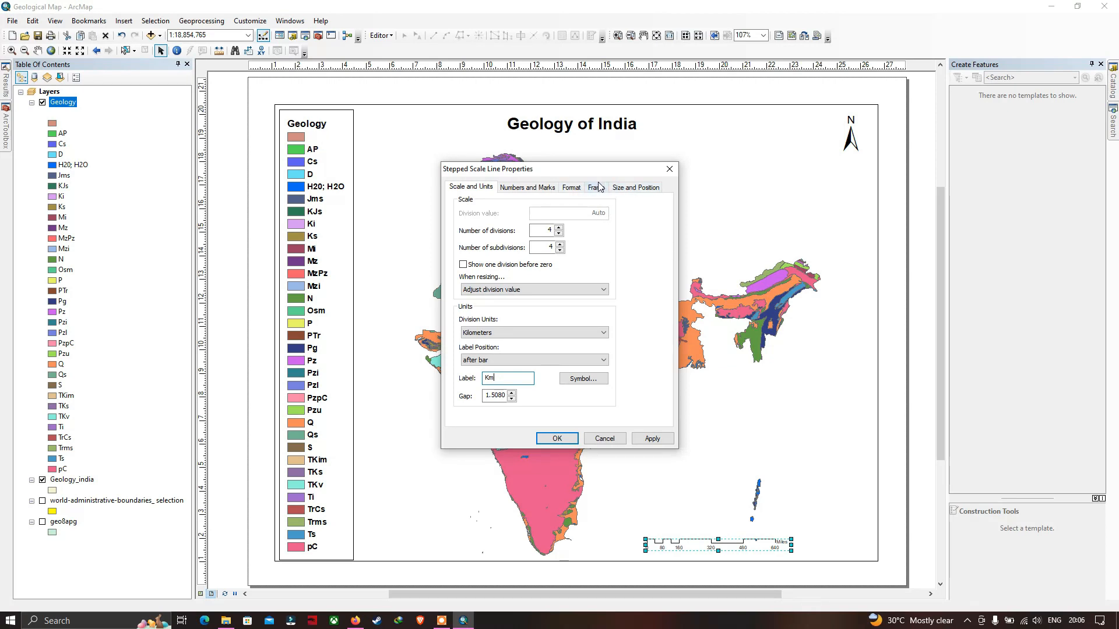
Step: Set the scale bar's text to size 8 and bold, apply the changes and clear the selection on the page
click(572, 188)
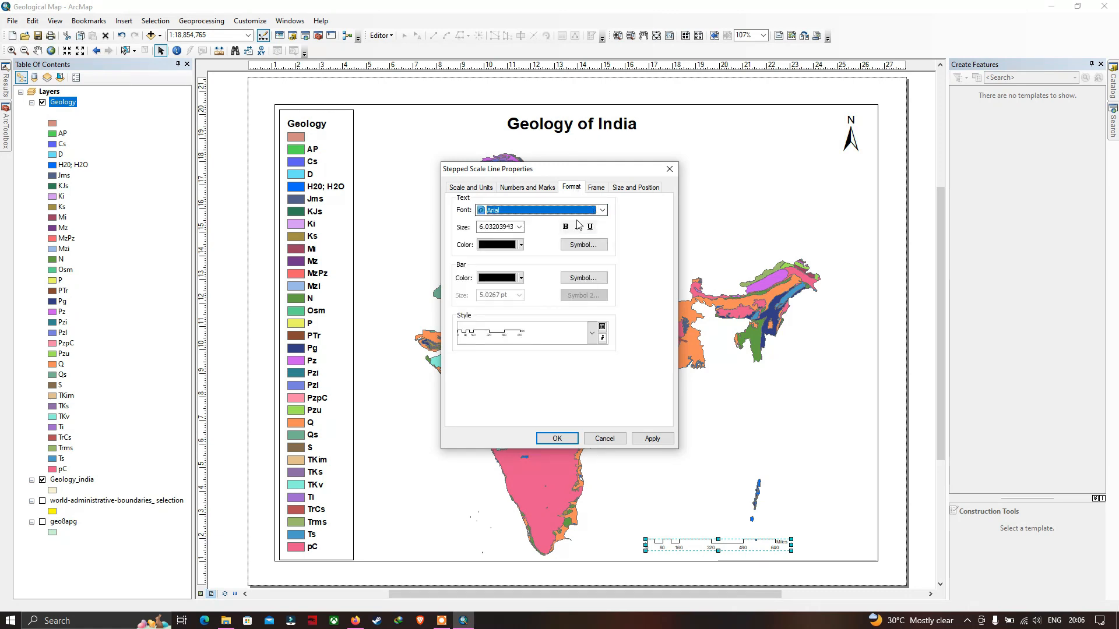
click(519, 227)
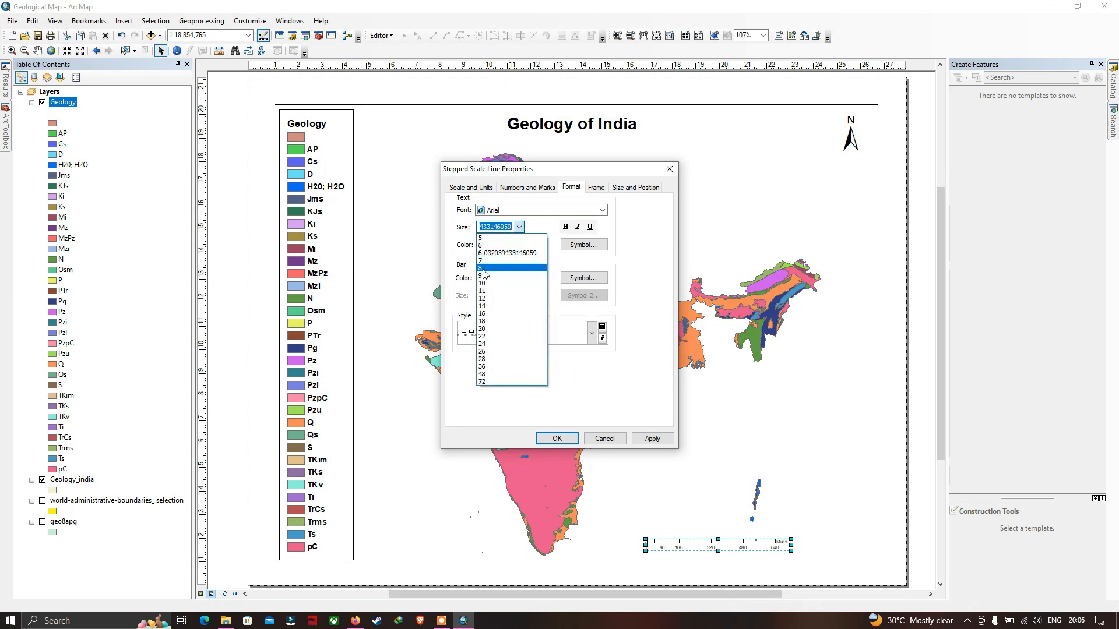
click(483, 269)
click(565, 227)
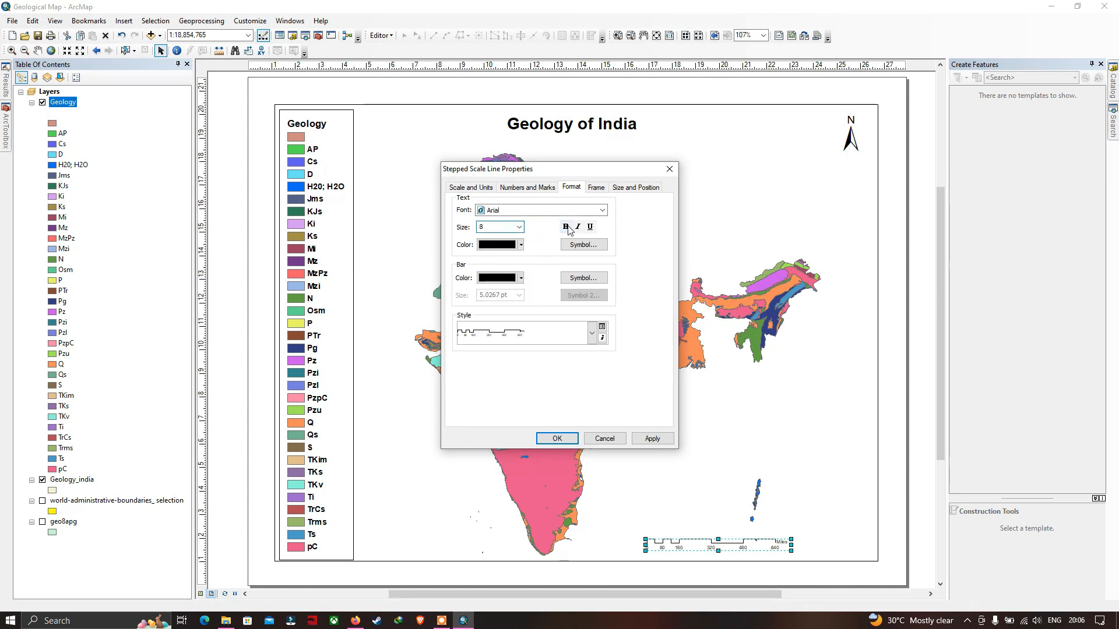
click(574, 441)
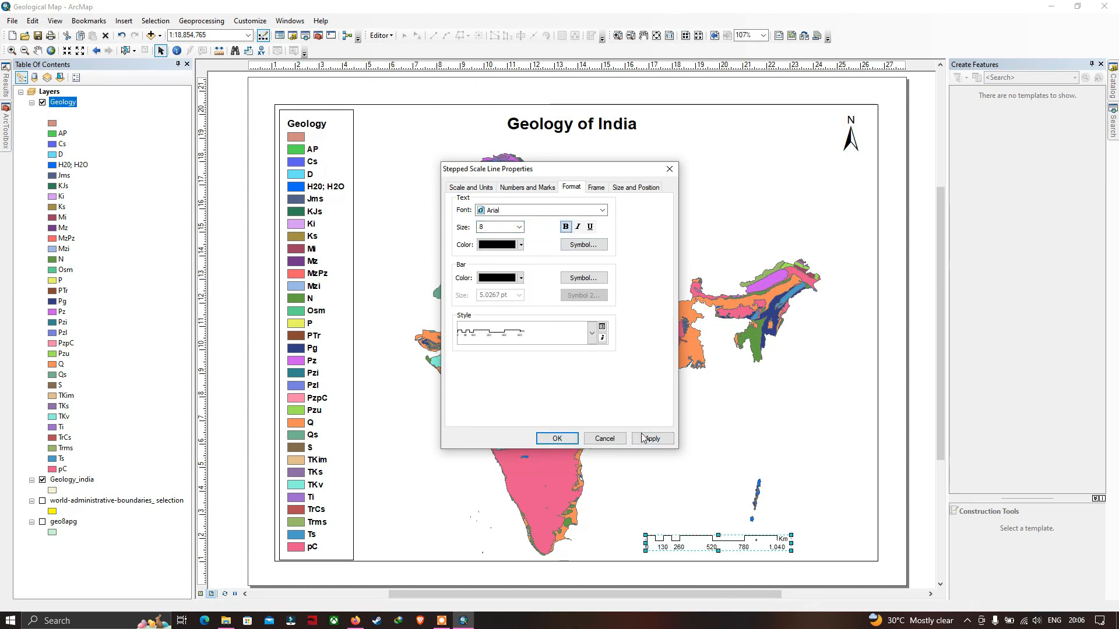
click(595, 467)
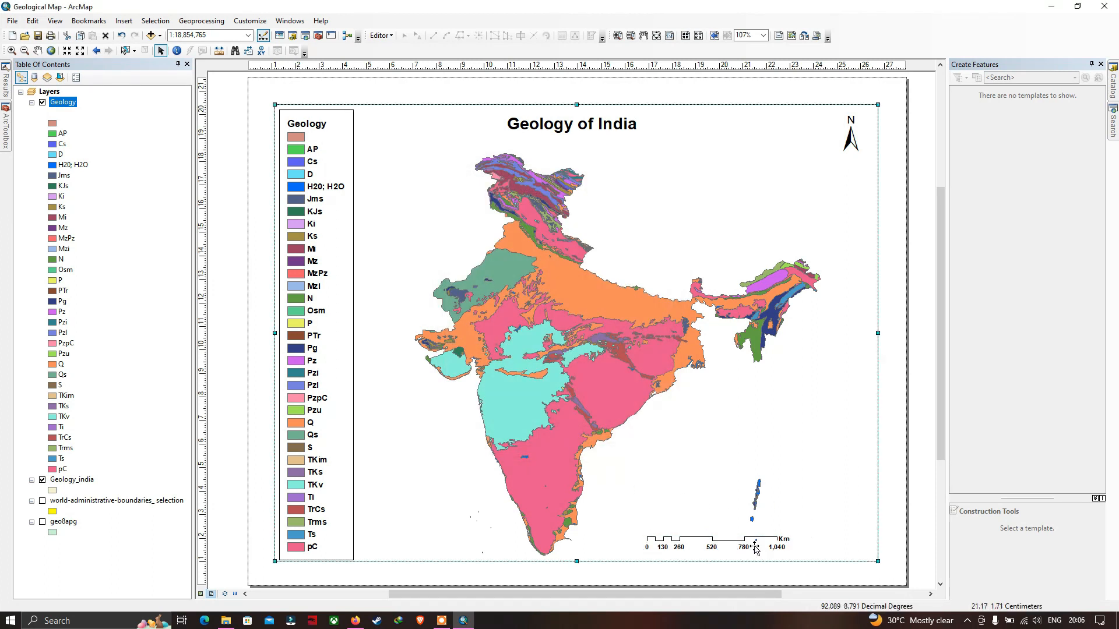
click(270, 94)
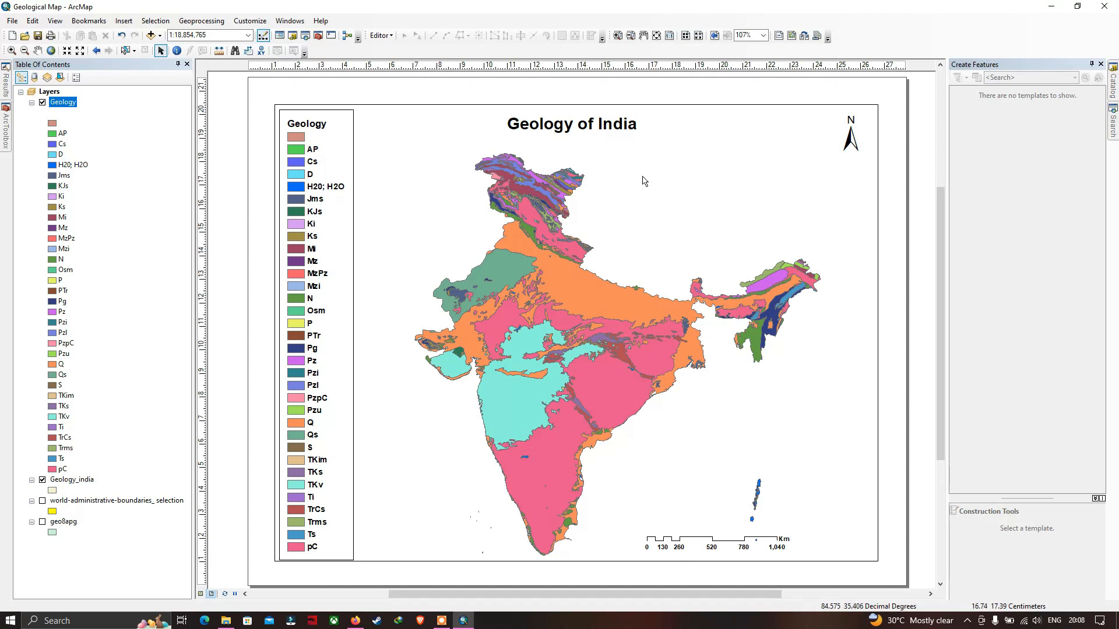
Step: Add the Oceans basemap to the map and select the map frame
click(160, 36)
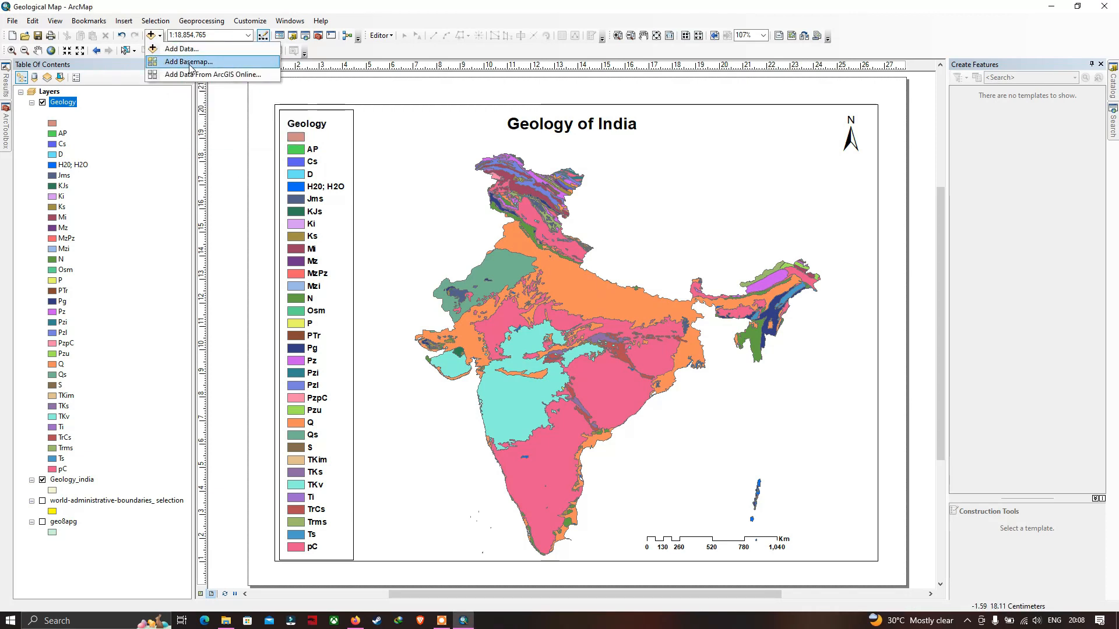
click(189, 62)
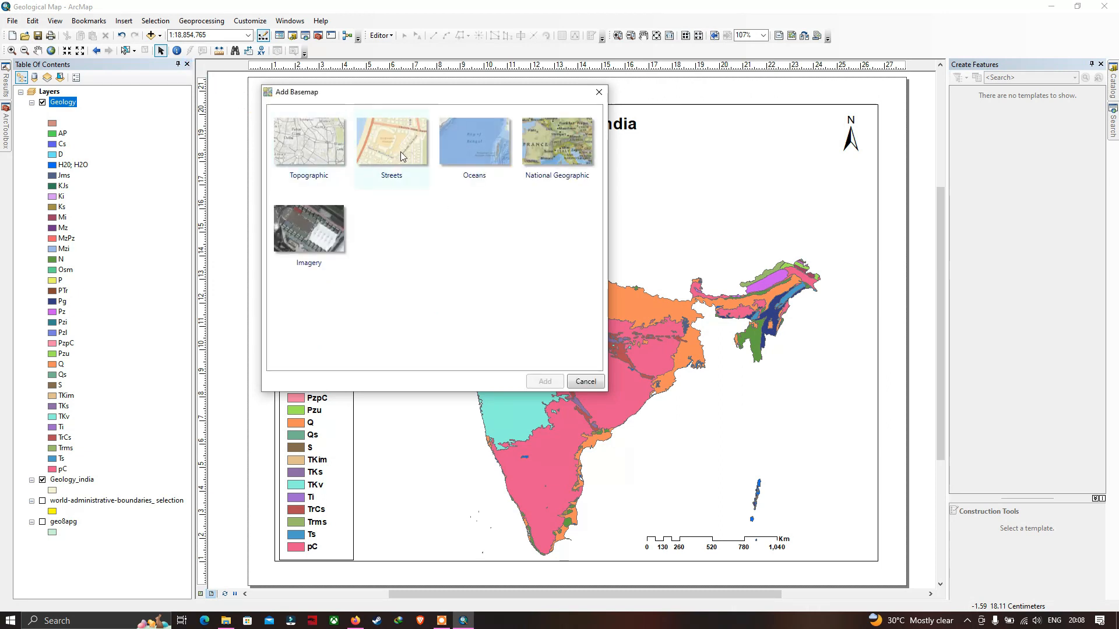
click(479, 160)
click(545, 382)
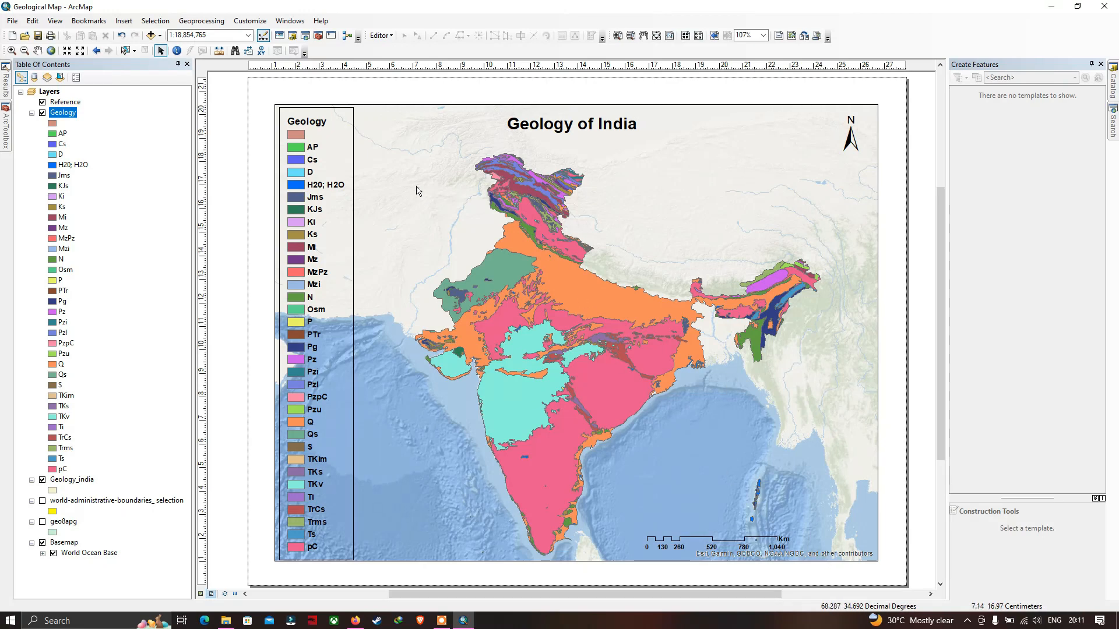
click(875, 282)
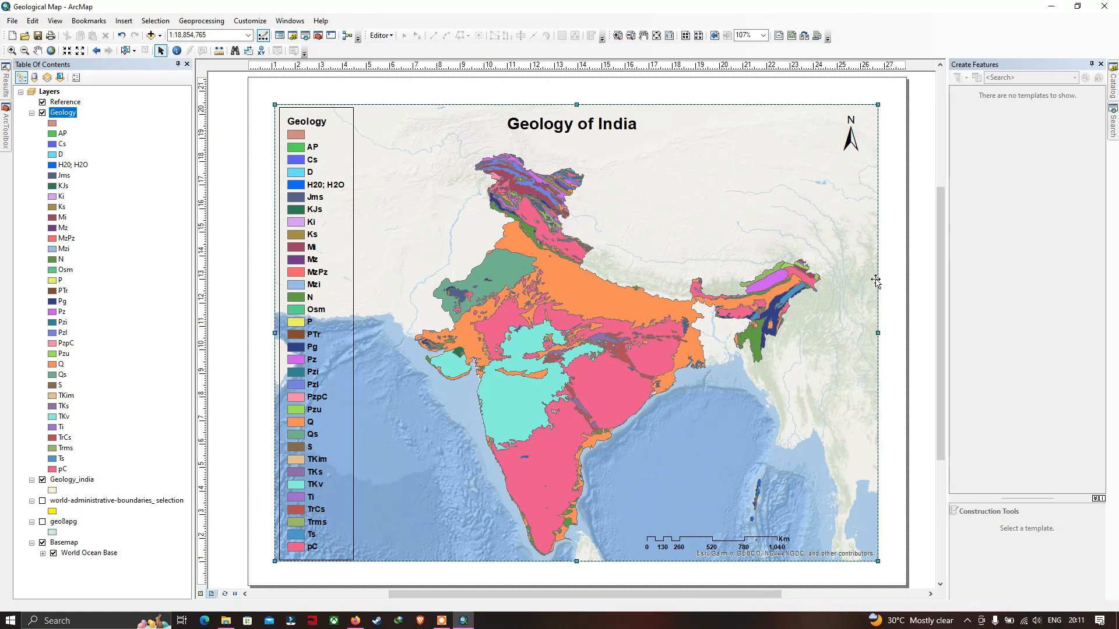
Step: Add a graticule with labels to the map frame, with parallels and meridians every 10 degrees and a simple border
right_click(877, 283)
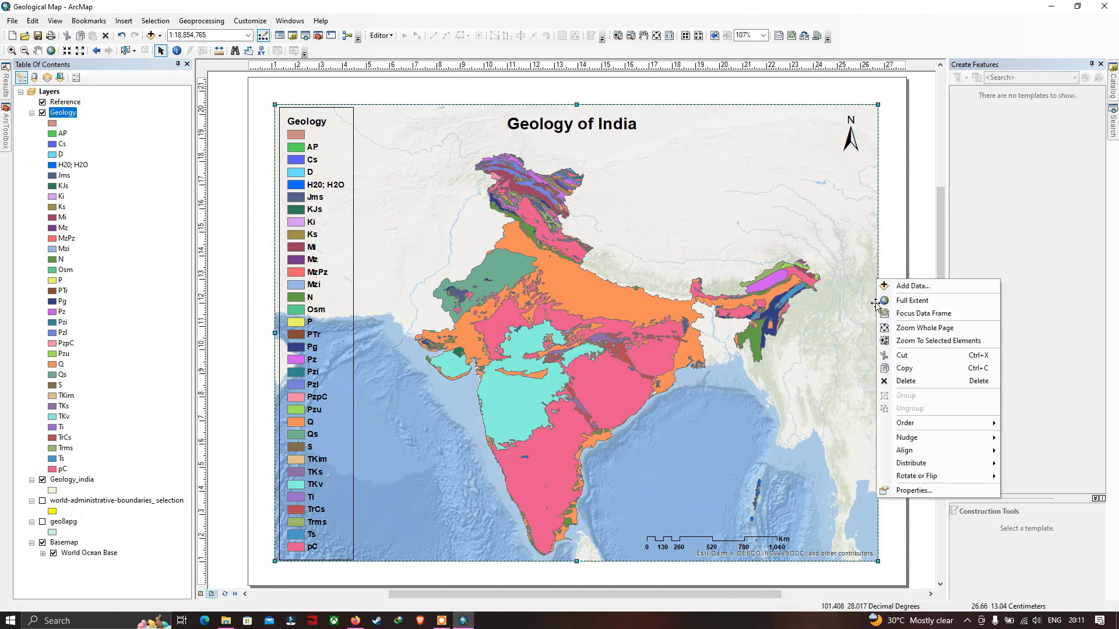
click(900, 494)
click(670, 162)
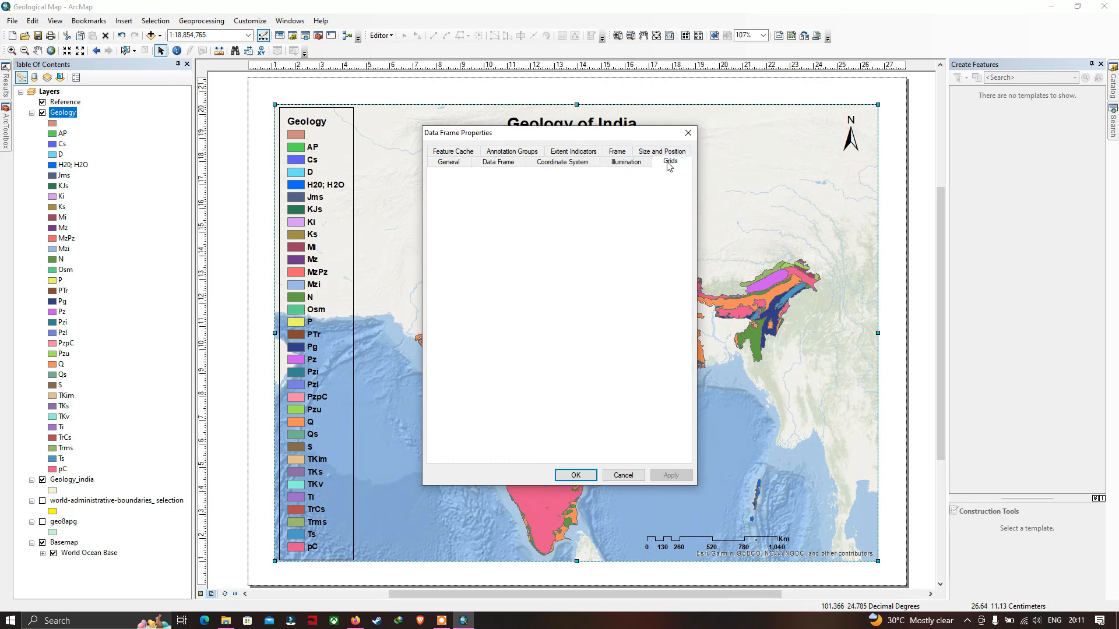
click(640, 201)
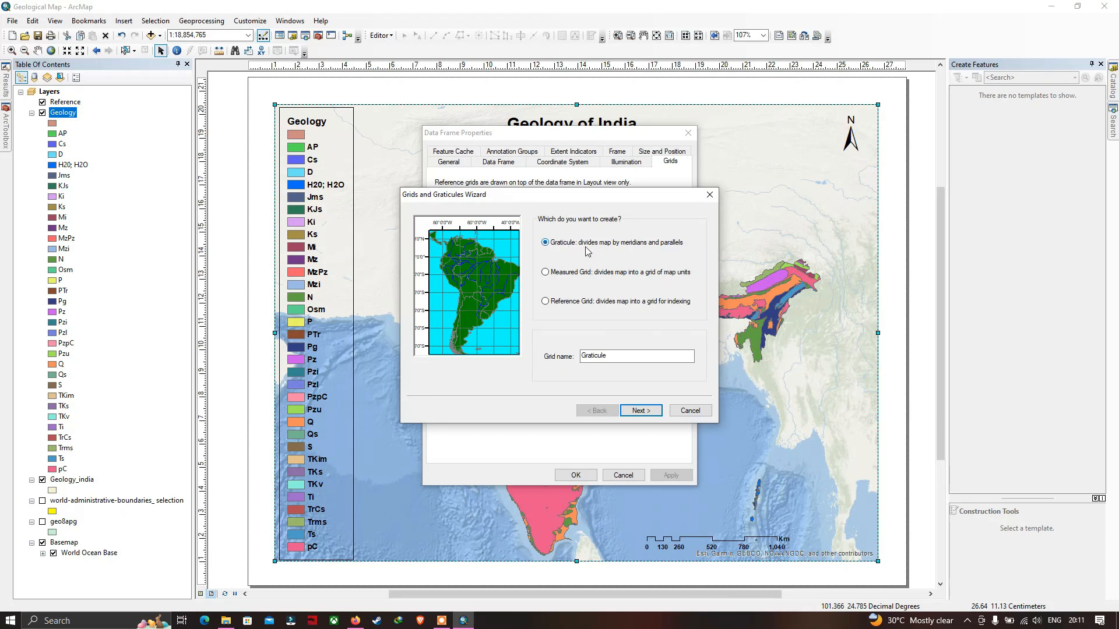
click(643, 412)
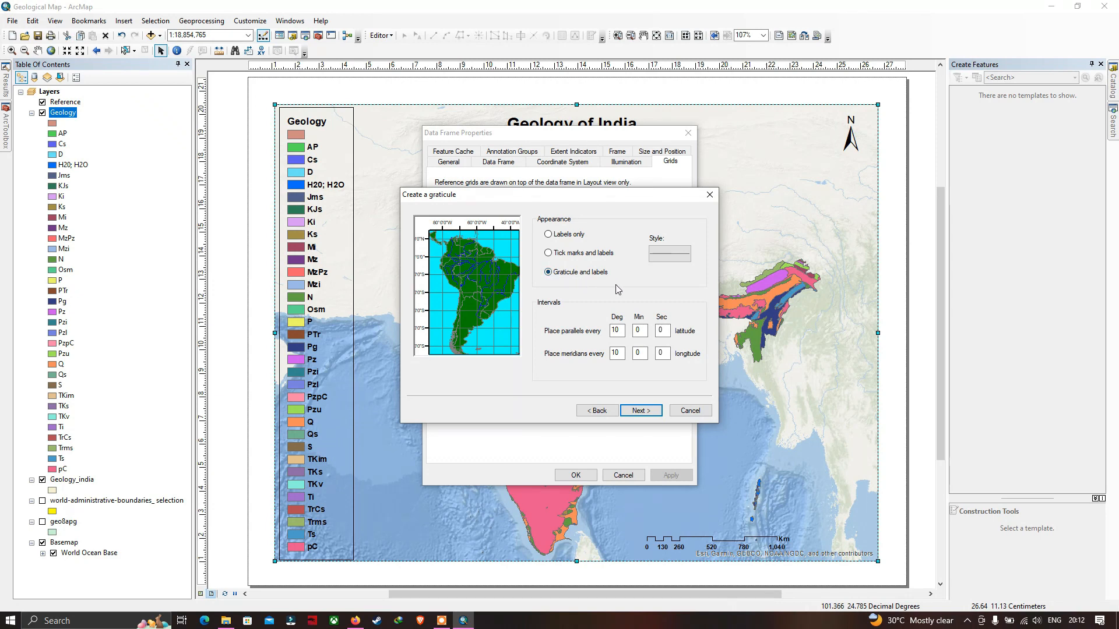
click(646, 412)
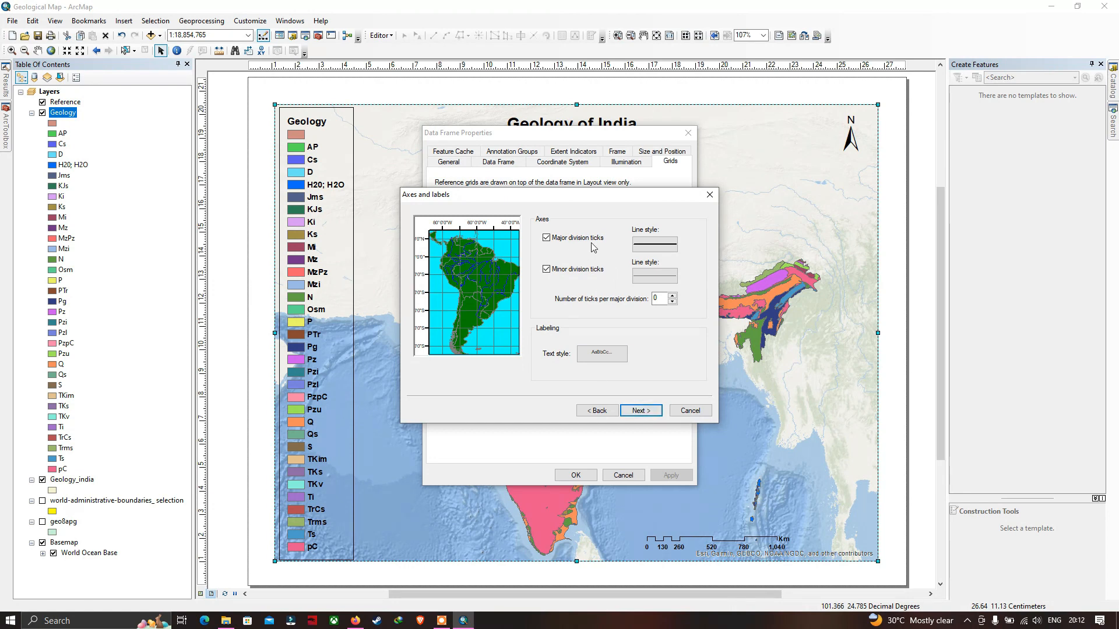
click(640, 411)
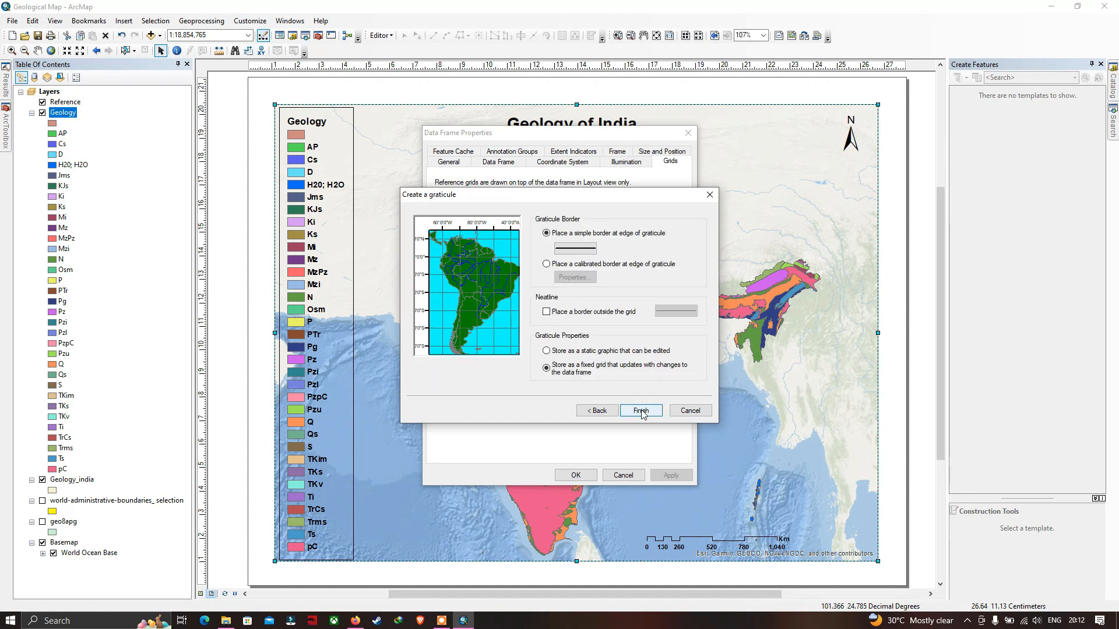
click(641, 412)
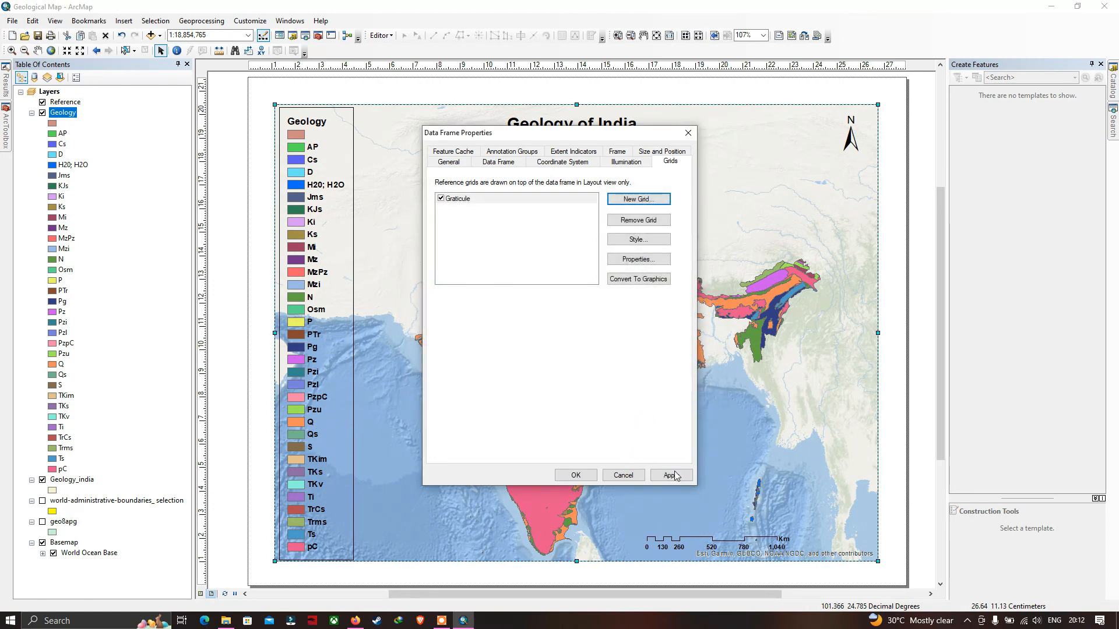
click(671, 476)
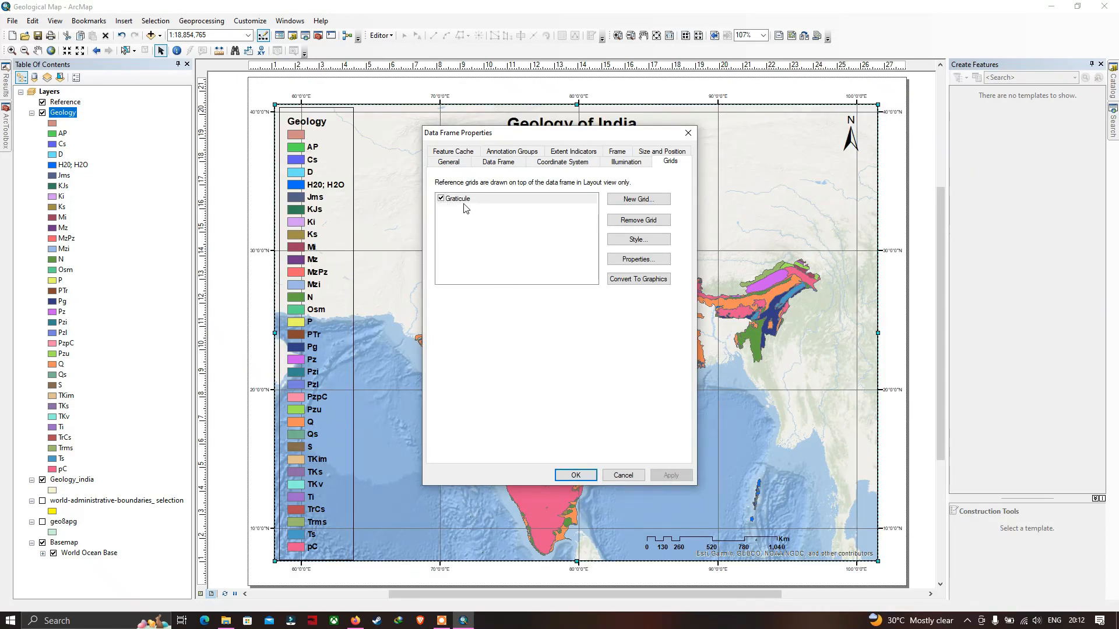
click(576, 475)
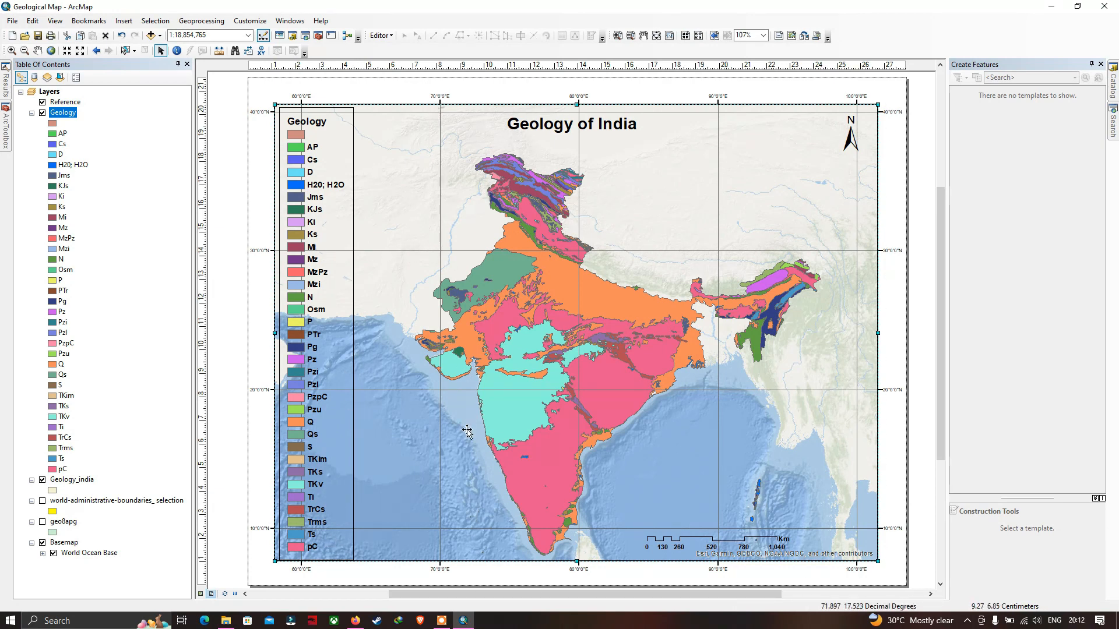
Step: Set the map frame's graticule to show no lines or ticks across the map
right_click(876, 222)
click(911, 433)
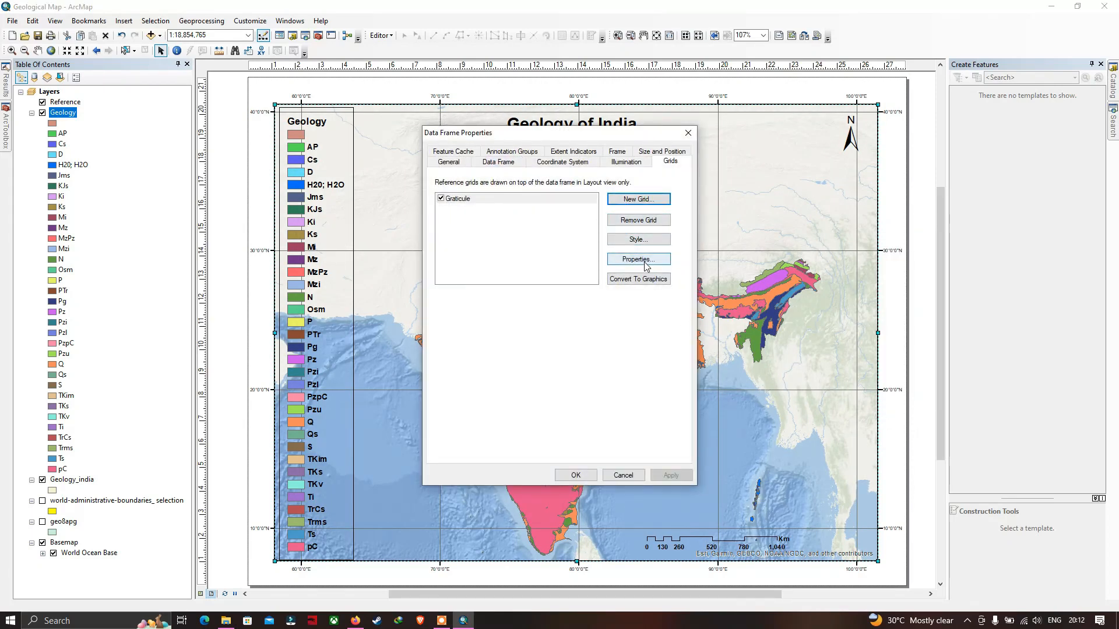
click(643, 259)
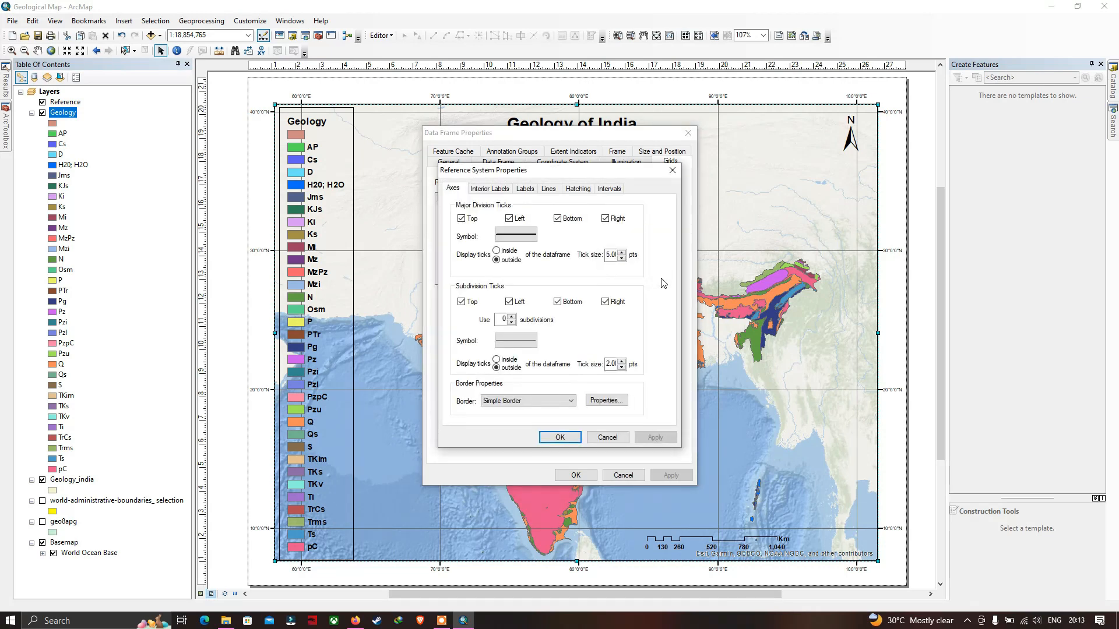
click(610, 192)
click(583, 190)
click(551, 190)
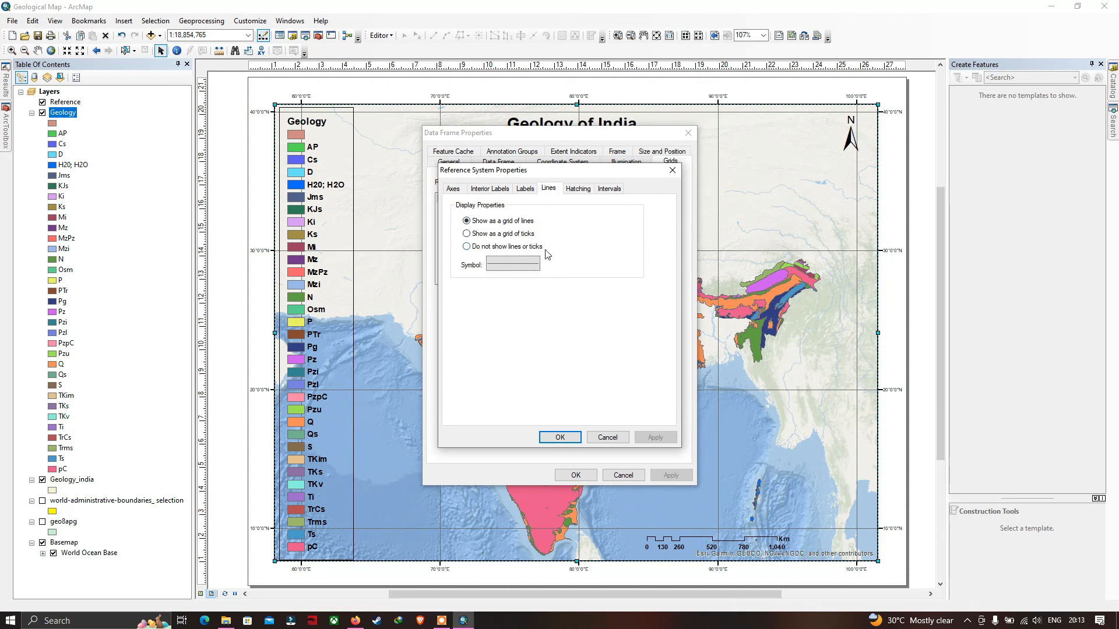
click(518, 247)
click(559, 437)
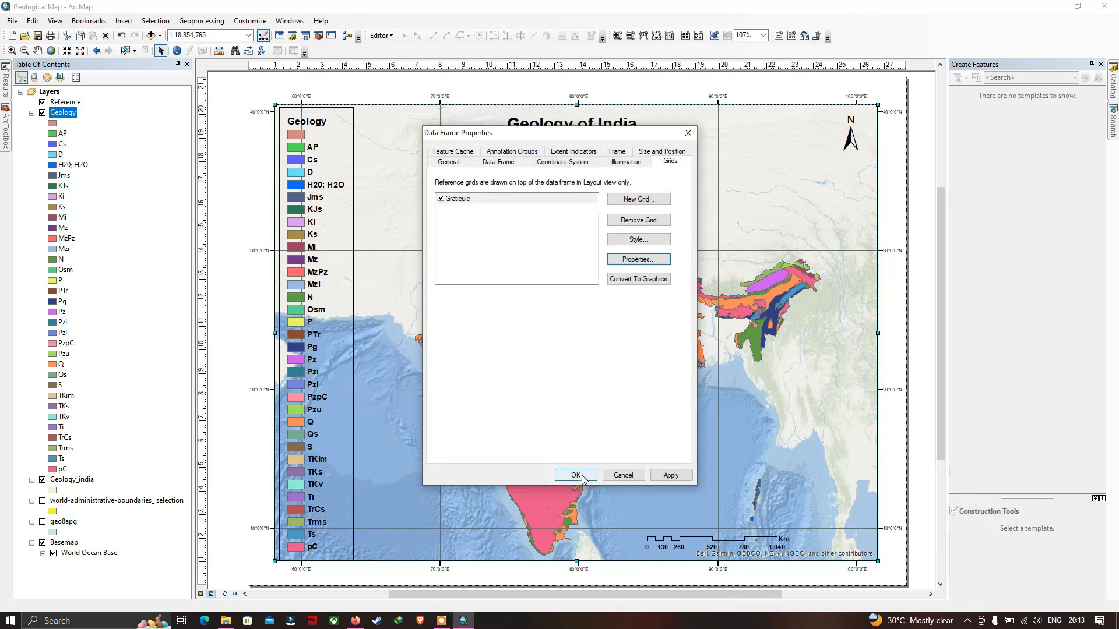
click(576, 476)
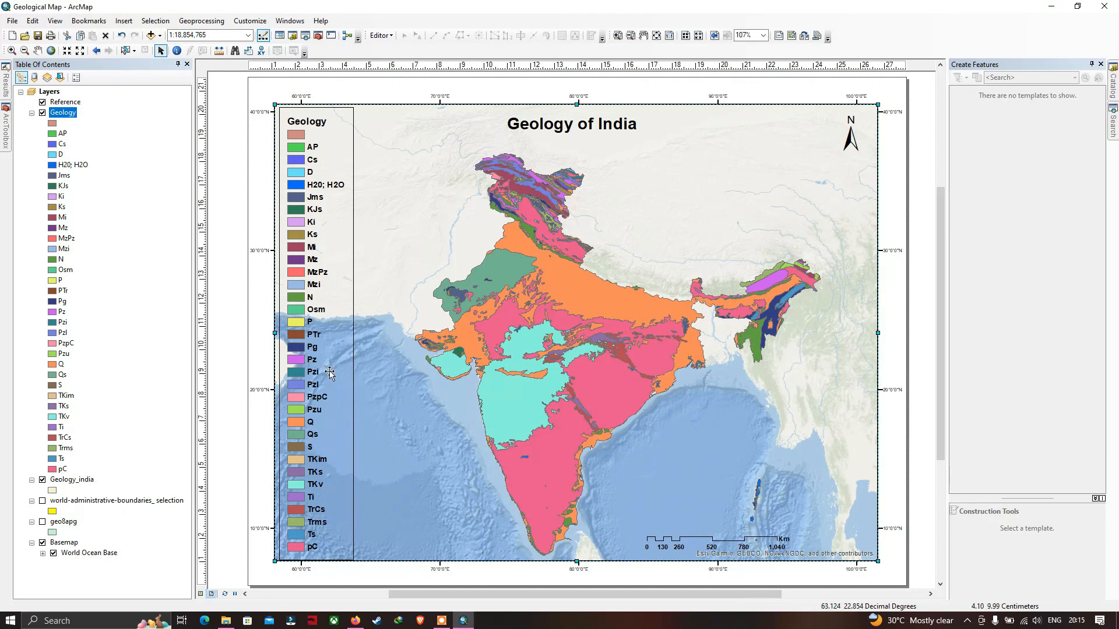
Step: Set the Basemap group layer's transparency to 25% and apply it
right_click(71, 542)
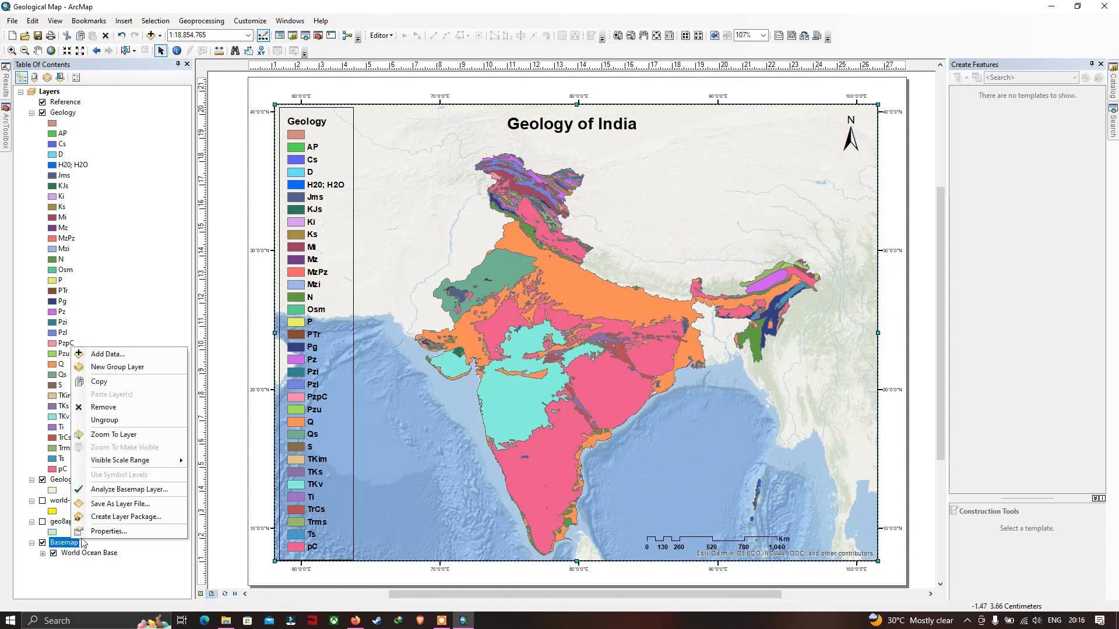
click(109, 530)
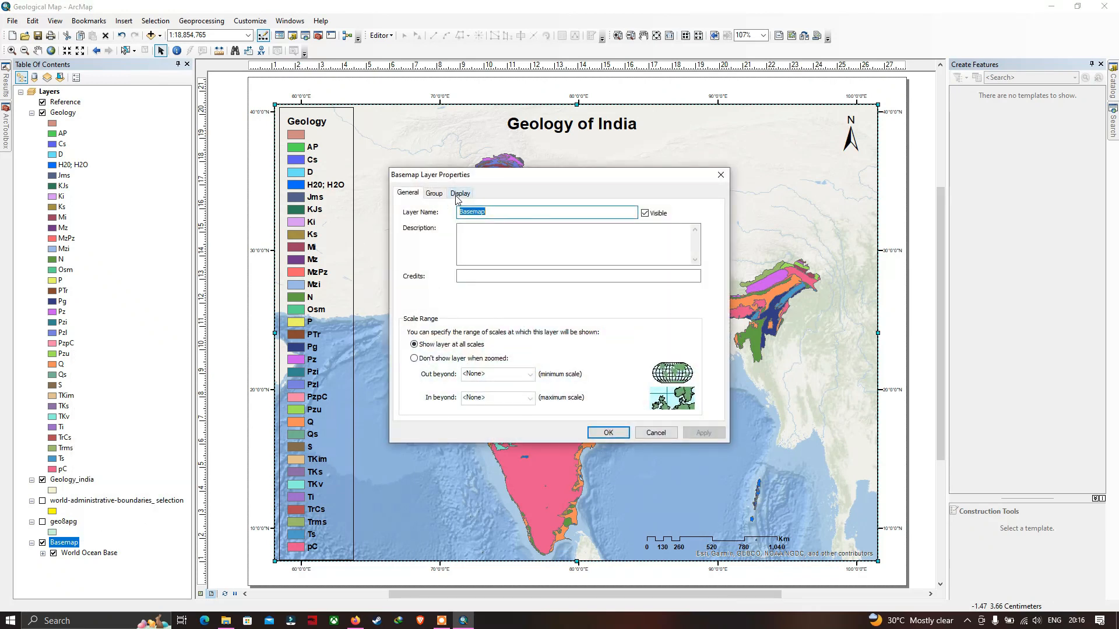
click(460, 194)
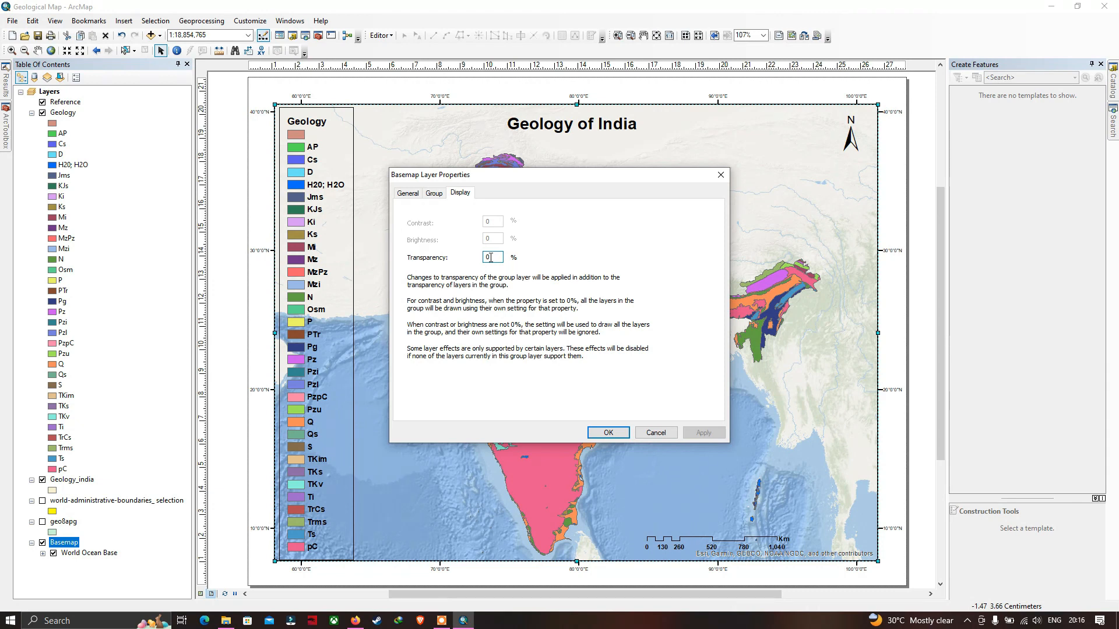
key(BackSpace)
click(708, 434)
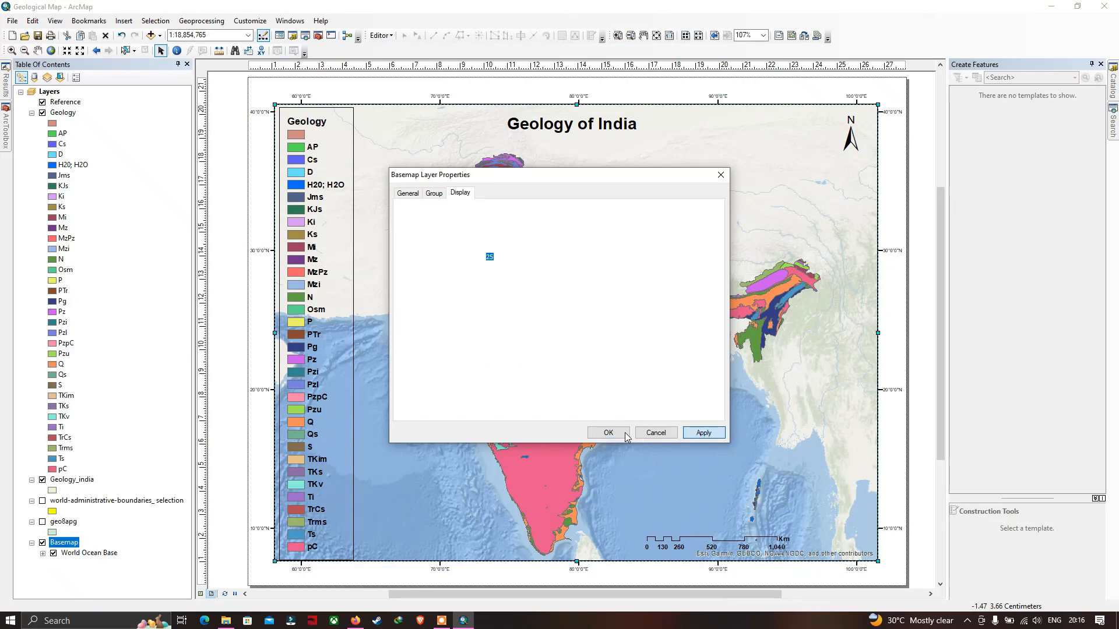
click(619, 432)
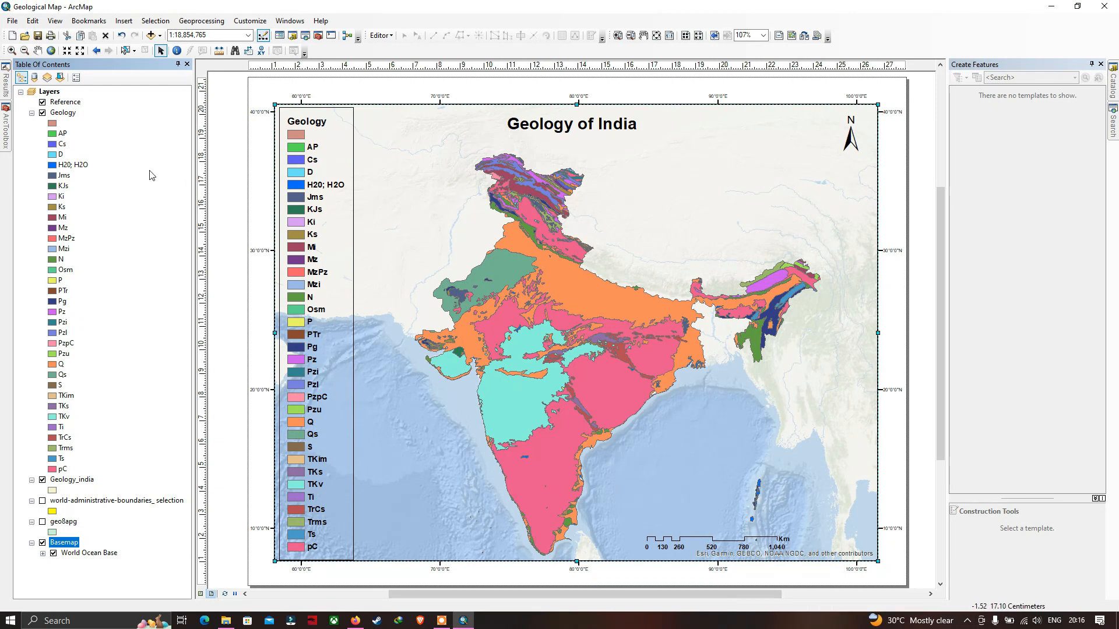
Step: Copy the geographic coordinate system name GCS_WGS_1984 from the Geology layer's source properties and close them
right_click(70, 112)
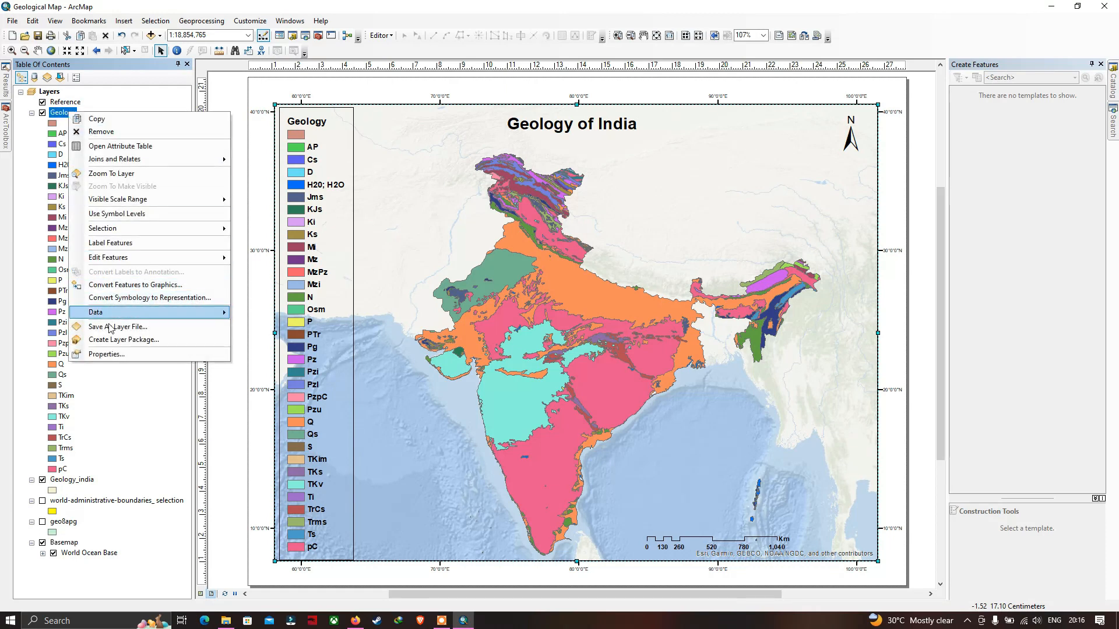
click(110, 354)
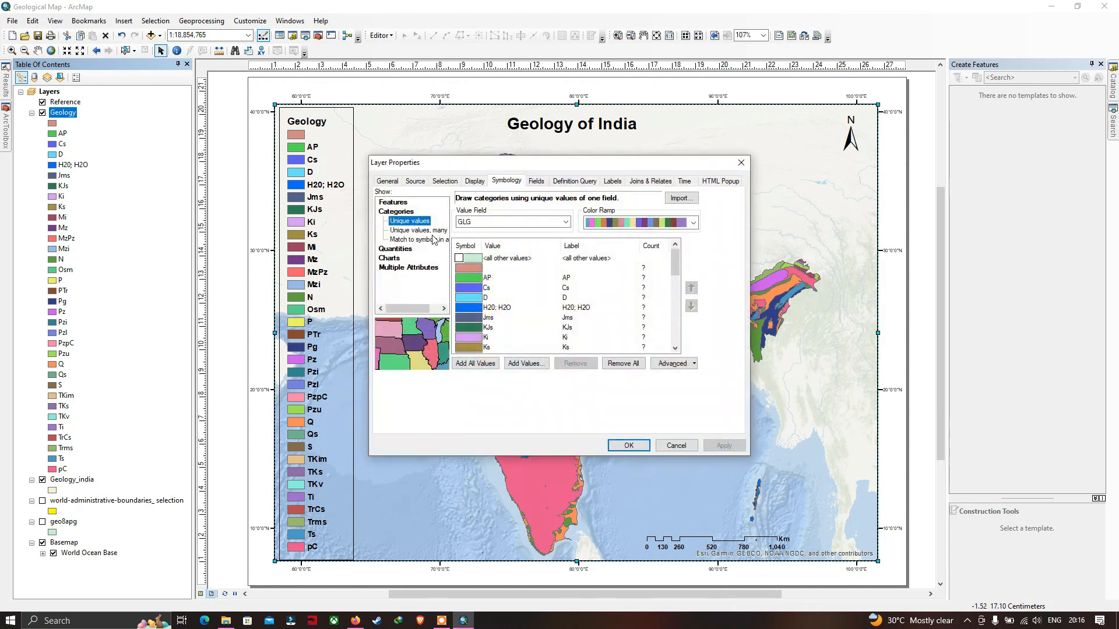
click(416, 182)
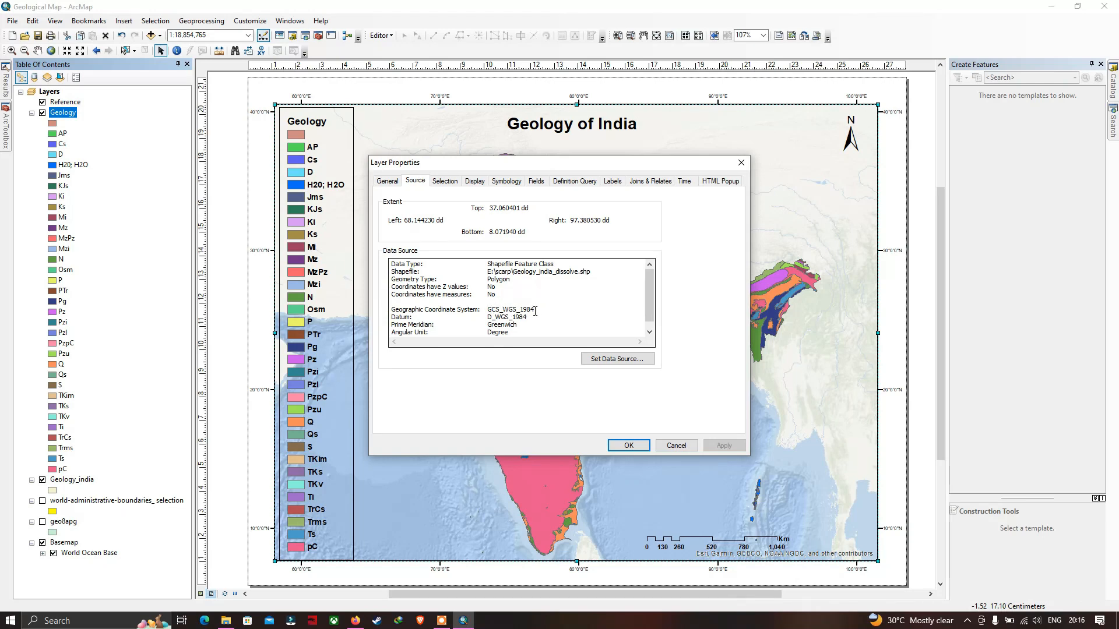
drag(535, 311, 490, 309)
key(ctrl+c)
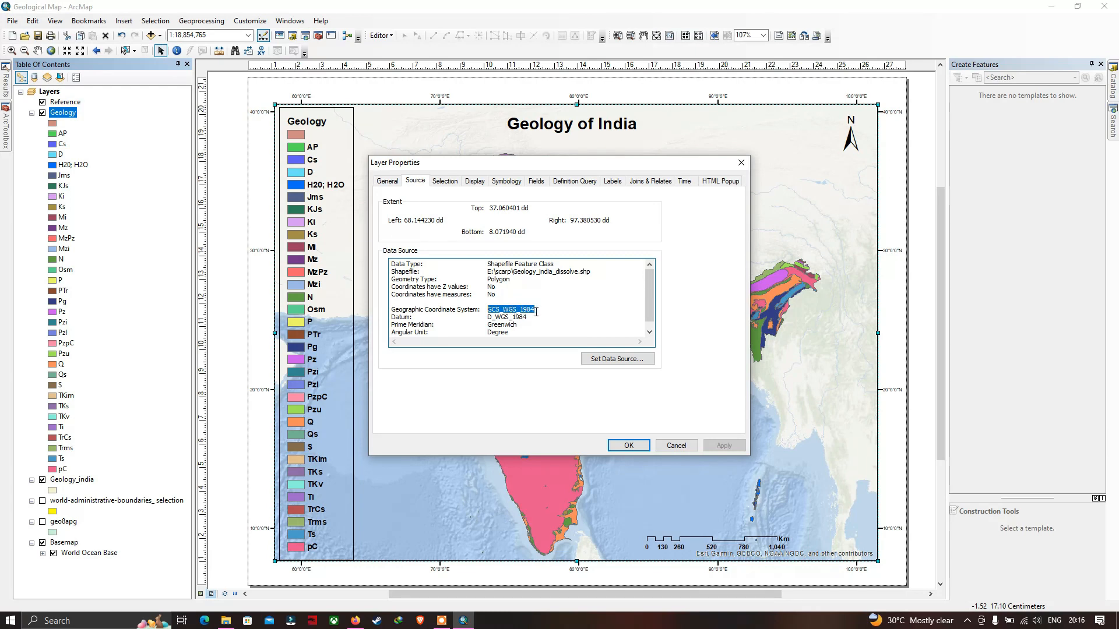
click(628, 445)
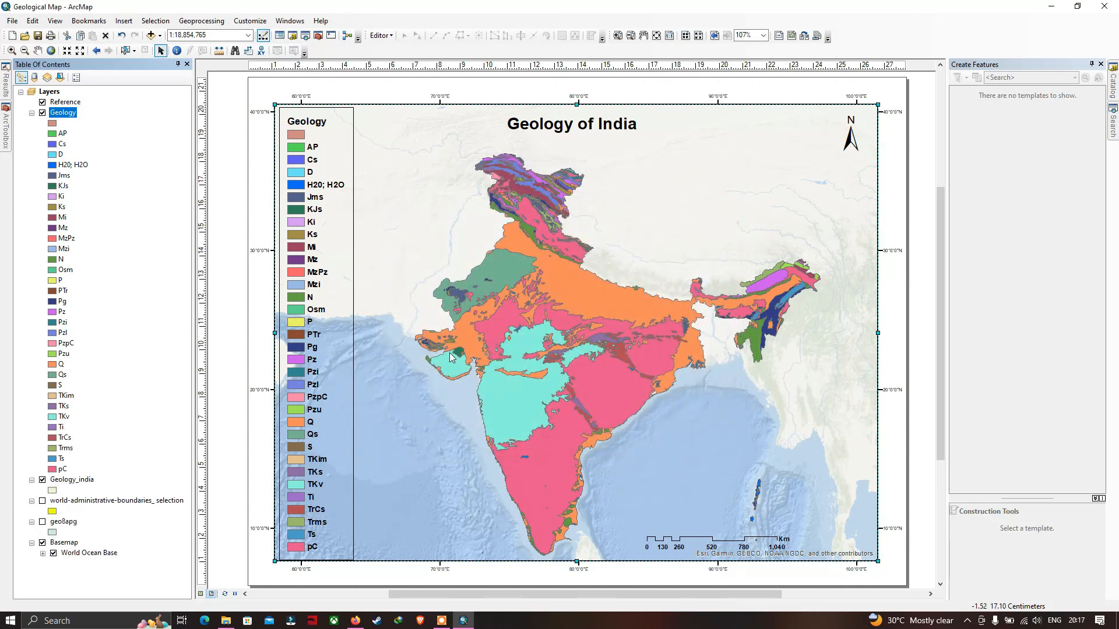
Step: Insert a text element on the layout reading "Coordinate Reference System: GCS WGS 1984", using the copied name
click(123, 21)
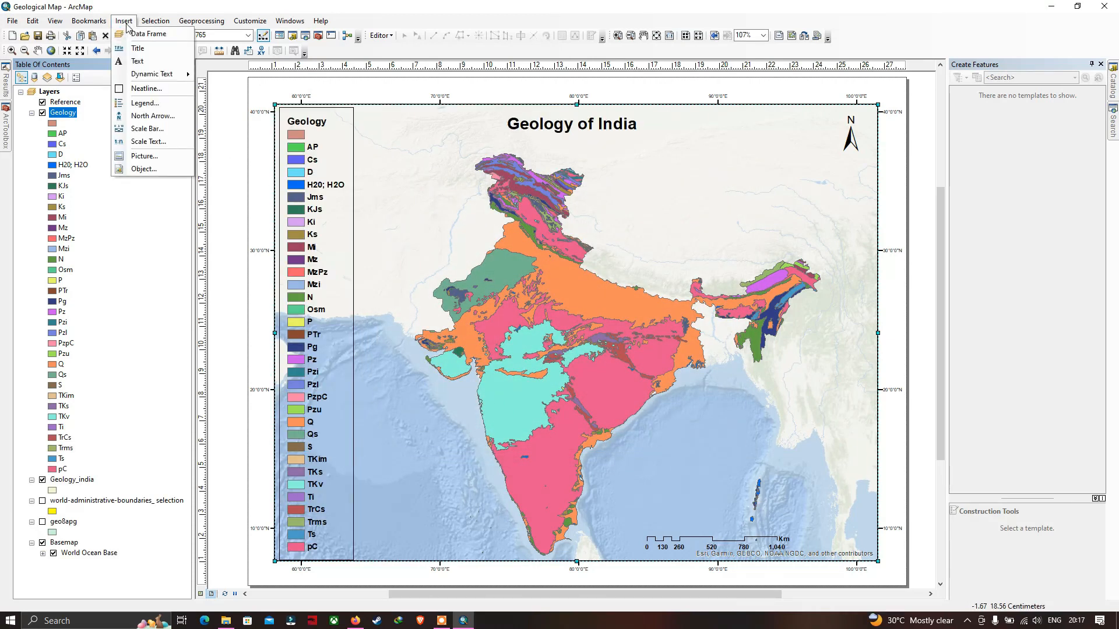
click(143, 61)
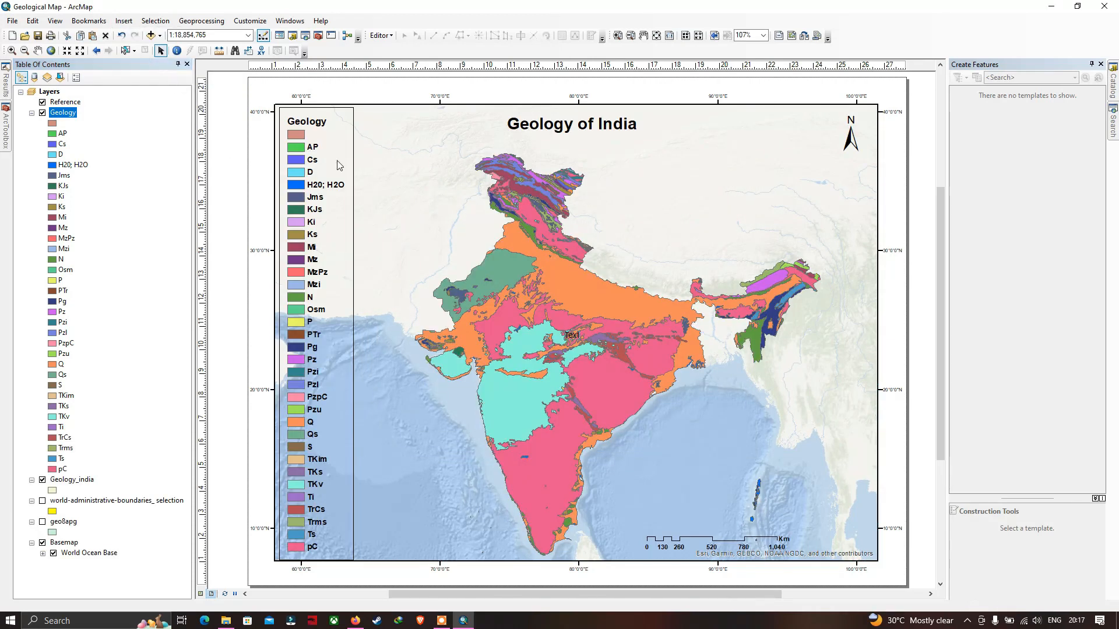
click(572, 336)
click(754, 376)
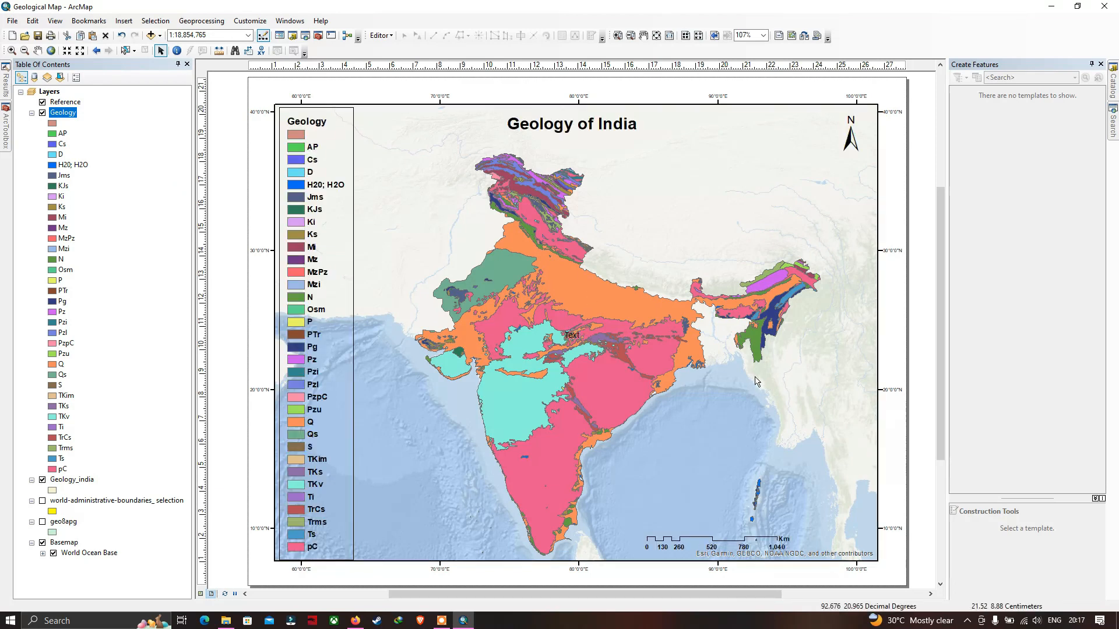
double_click(572, 336)
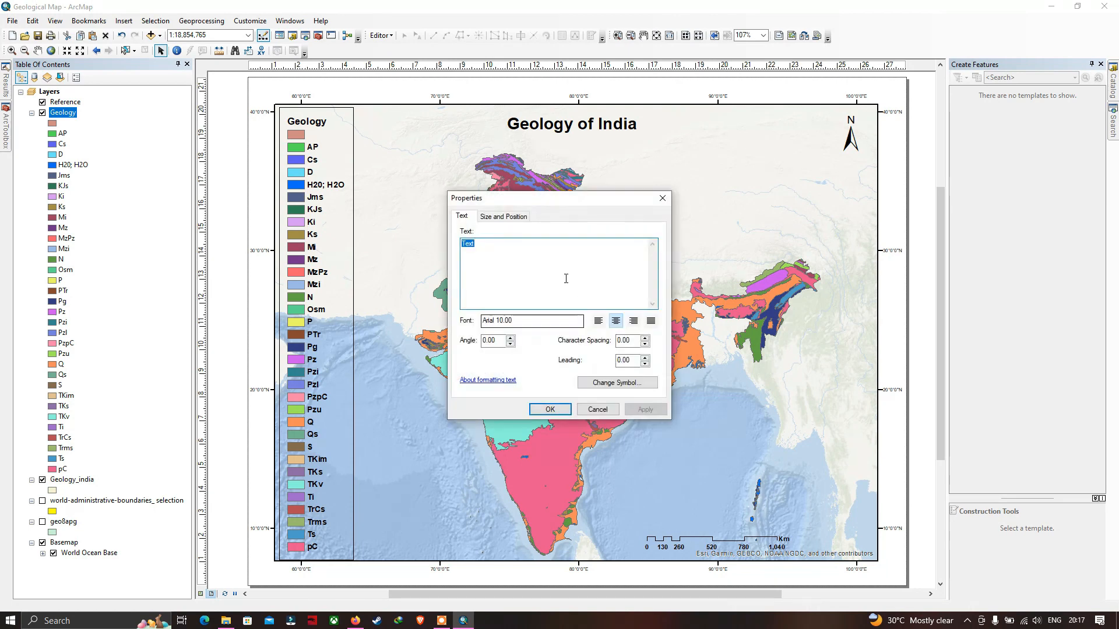
key(BackSpace)
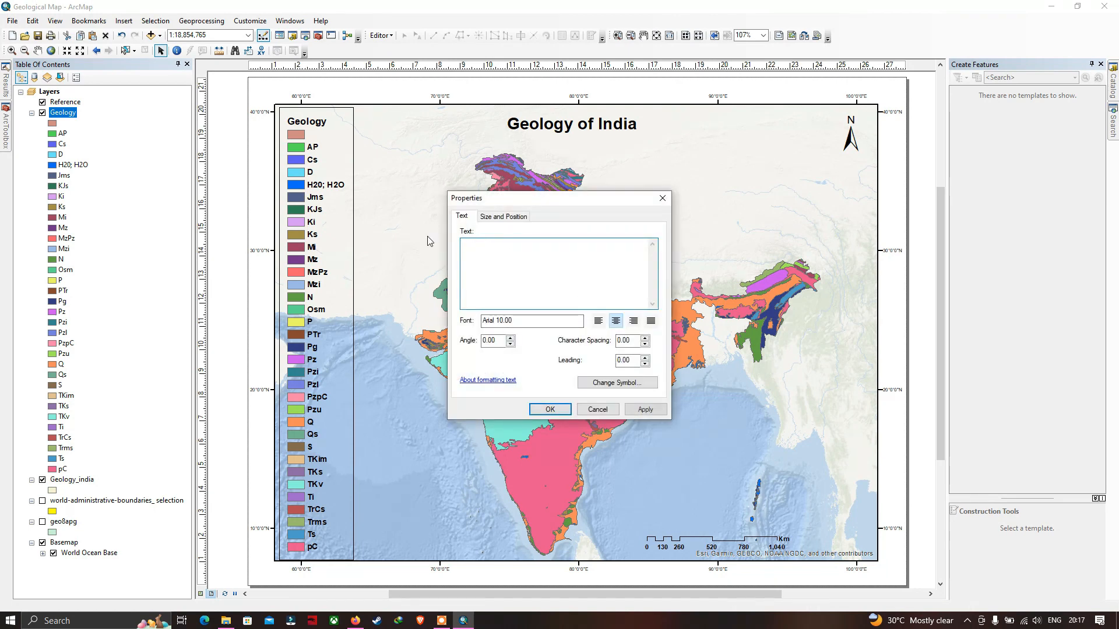
key(ctrl+v)
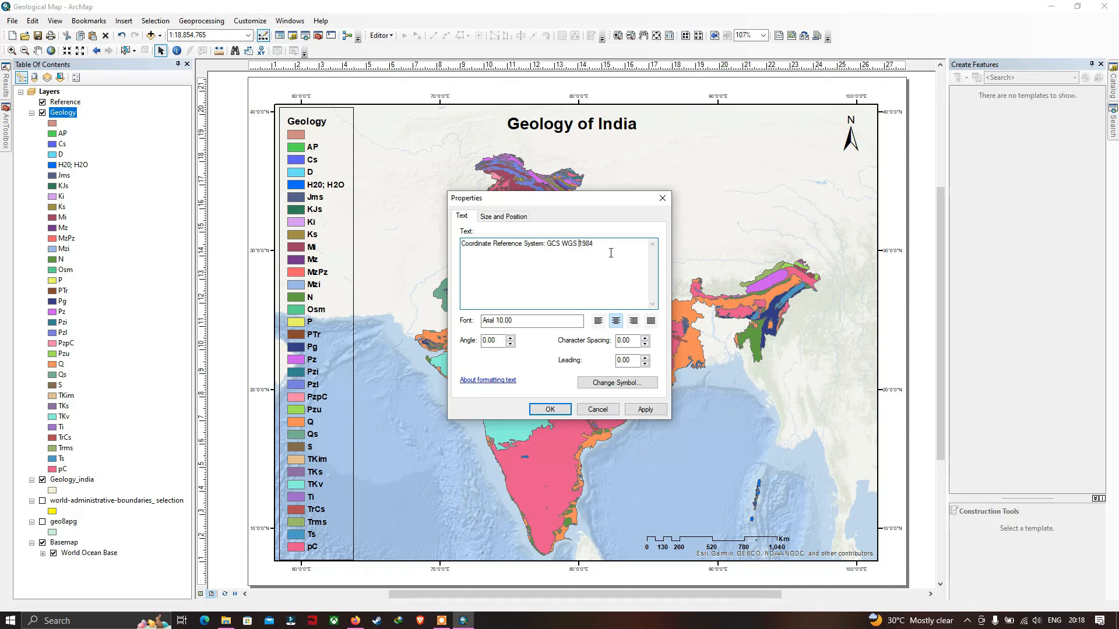
Step: Make the coordinate reference system text italic and apply its properties
click(634, 389)
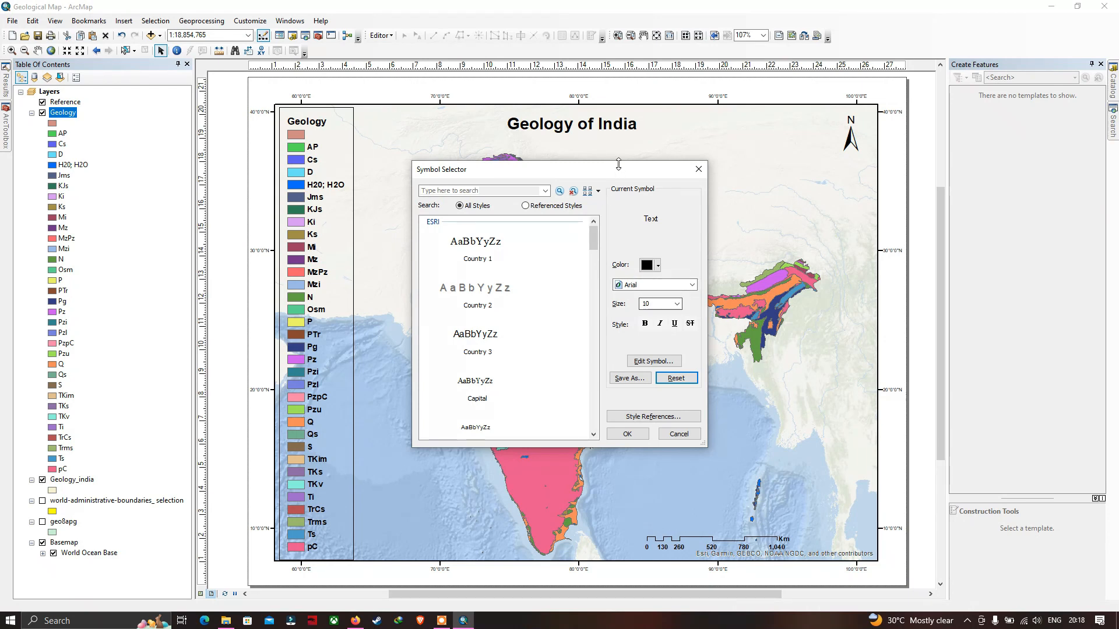
drag(619, 170, 588, 162)
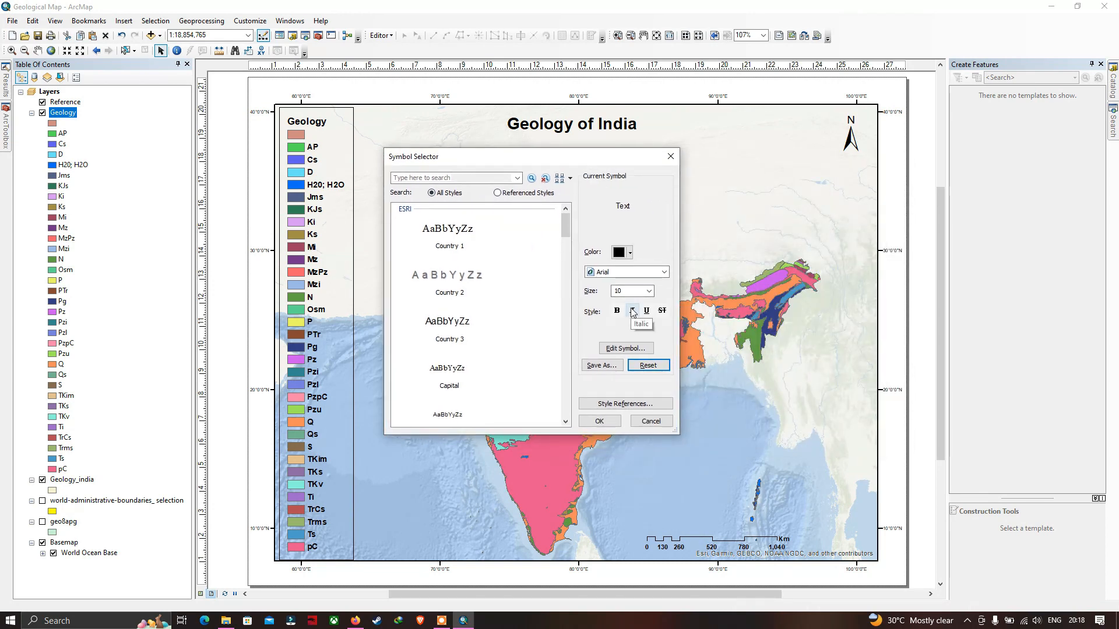
click(632, 311)
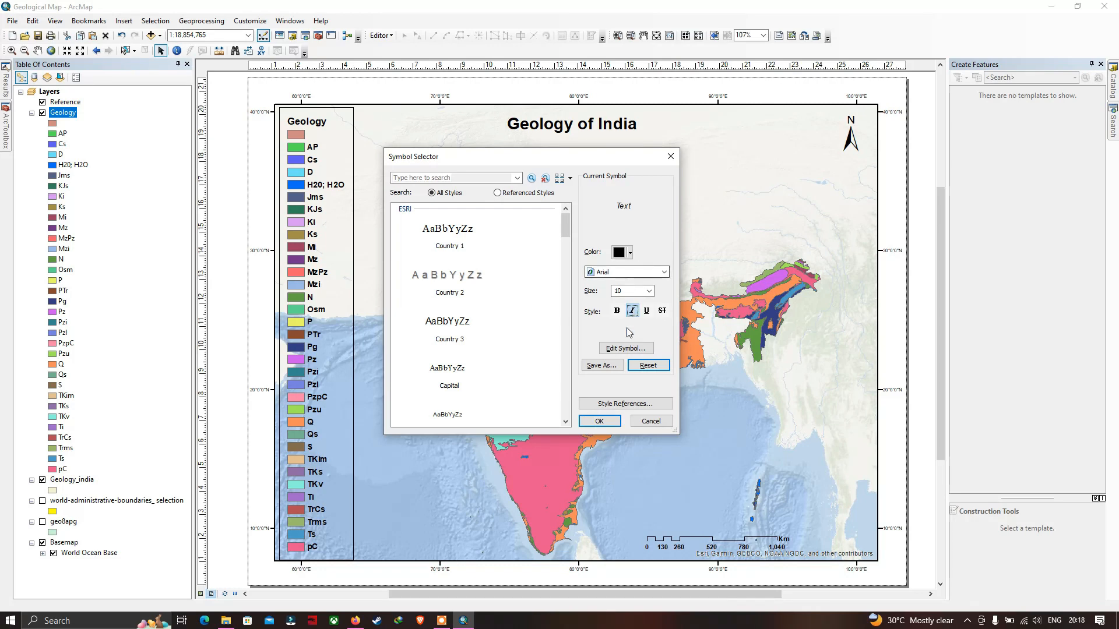
click(609, 421)
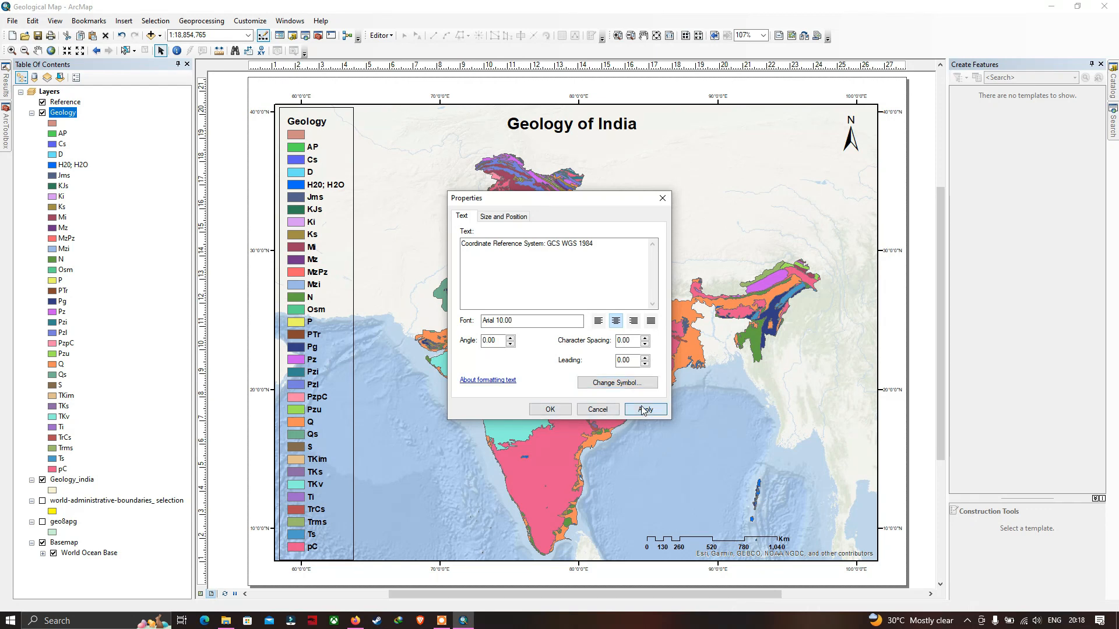
click(561, 412)
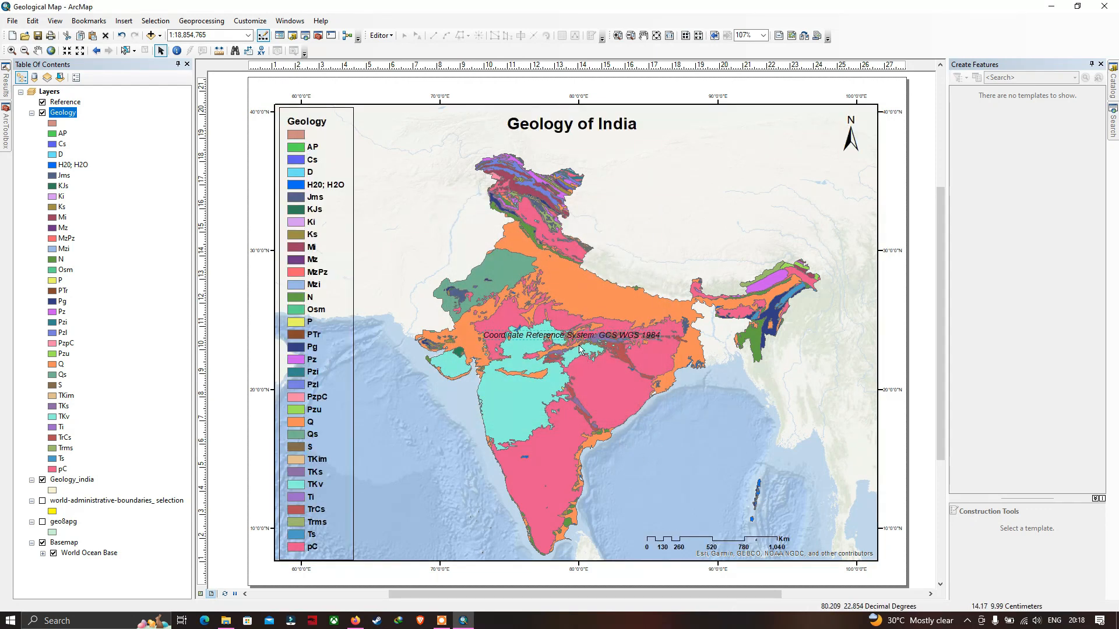
Step: Move the coordinate reference system note just above the basemap credits at the map's lower-right corner, with the scale bar above it
drag(584, 343, 738, 525)
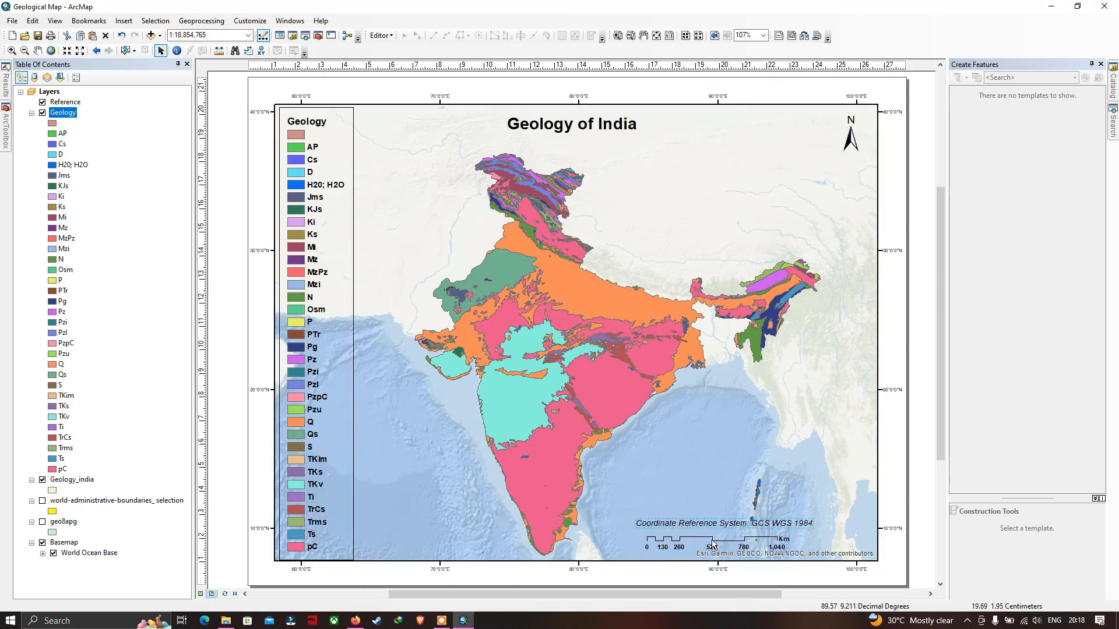
drag(723, 543, 778, 536)
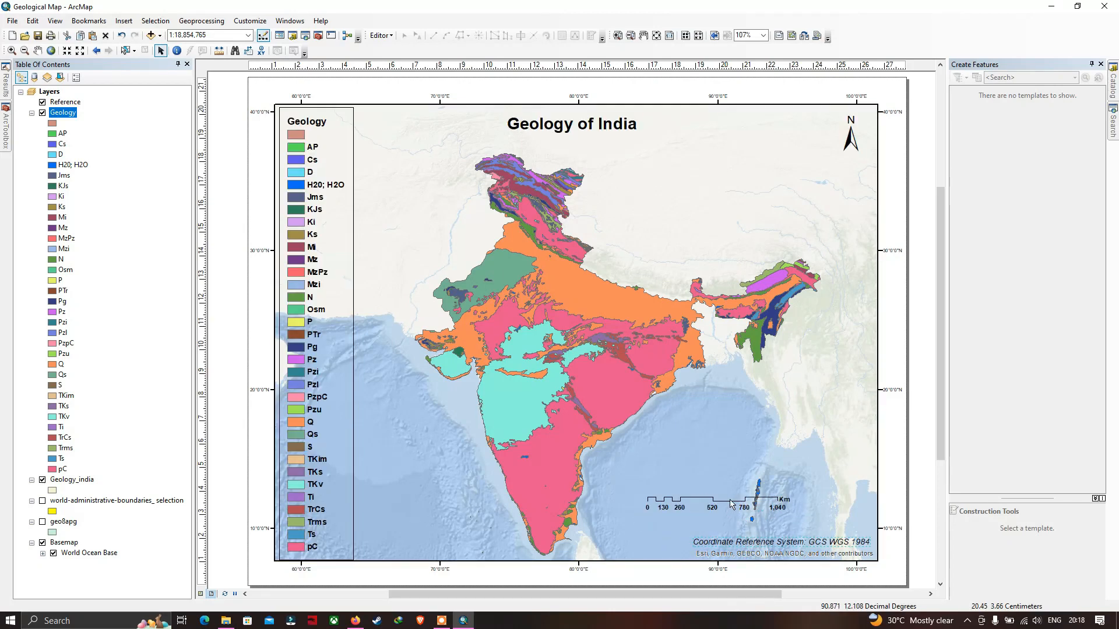
drag(731, 503, 730, 515)
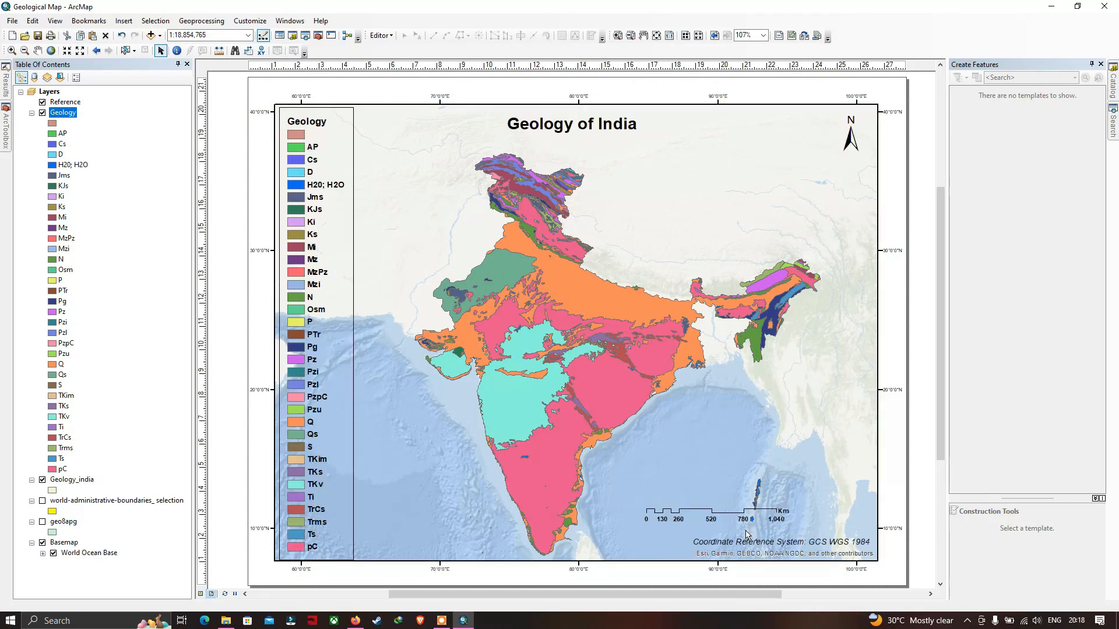
Step: Set the font size of the coordinate reference system text to 8
double_click(774, 544)
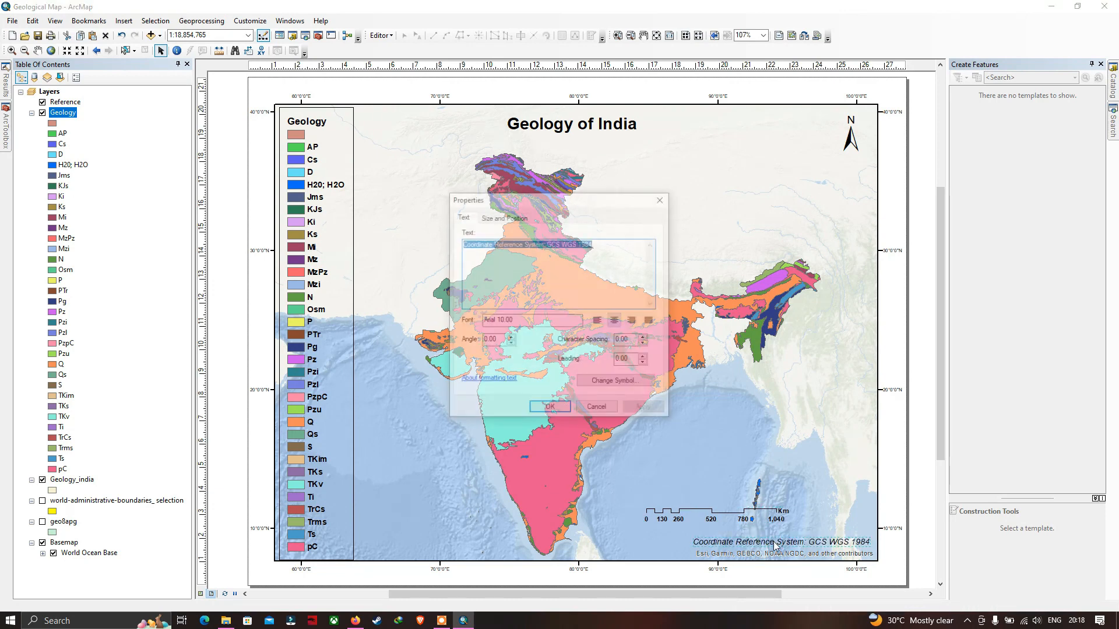
click(632, 383)
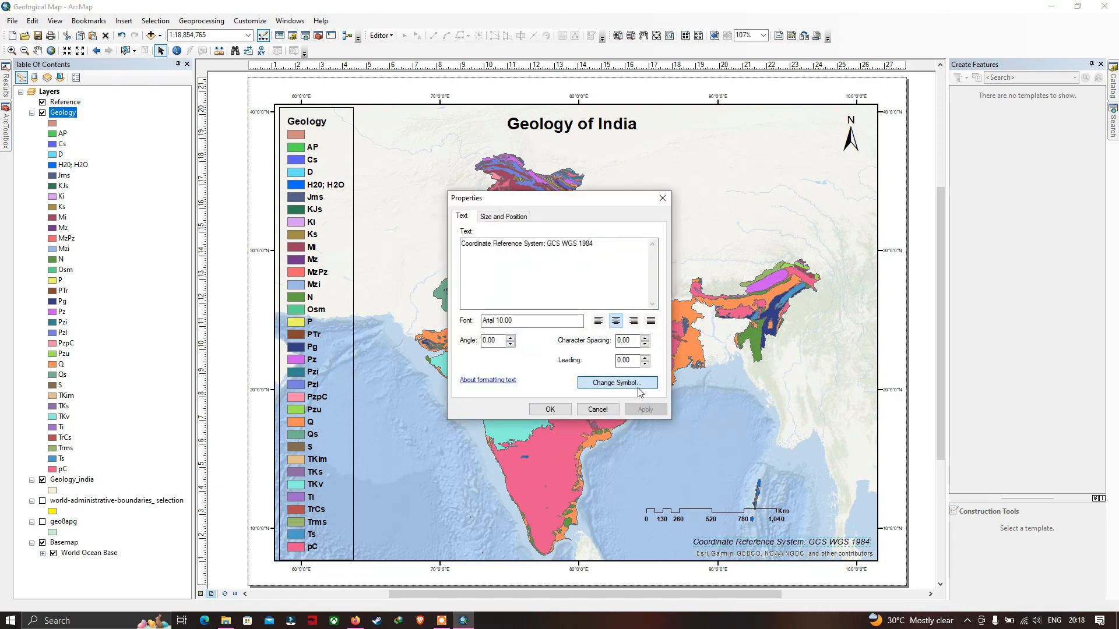
click(649, 291)
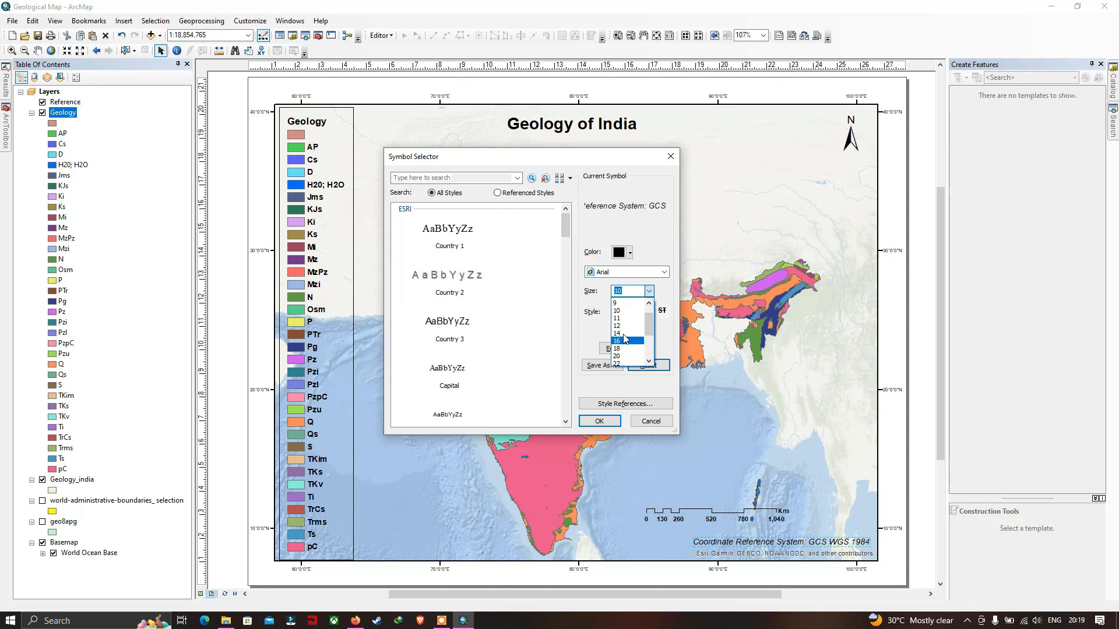
scroll(625, 336, up, 2)
click(621, 325)
click(607, 423)
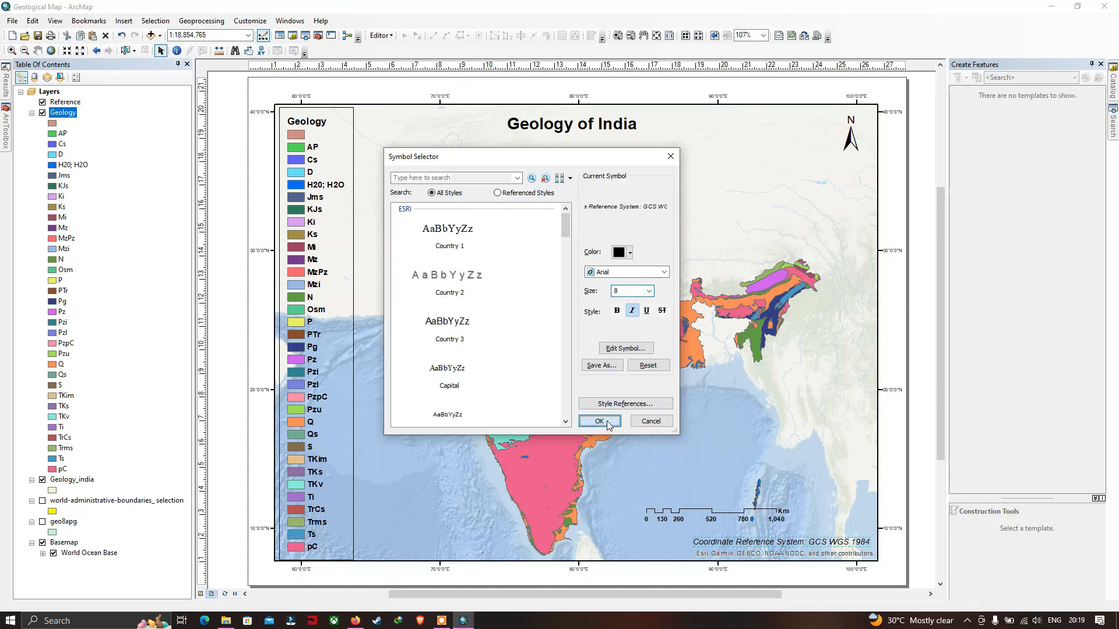
click(552, 408)
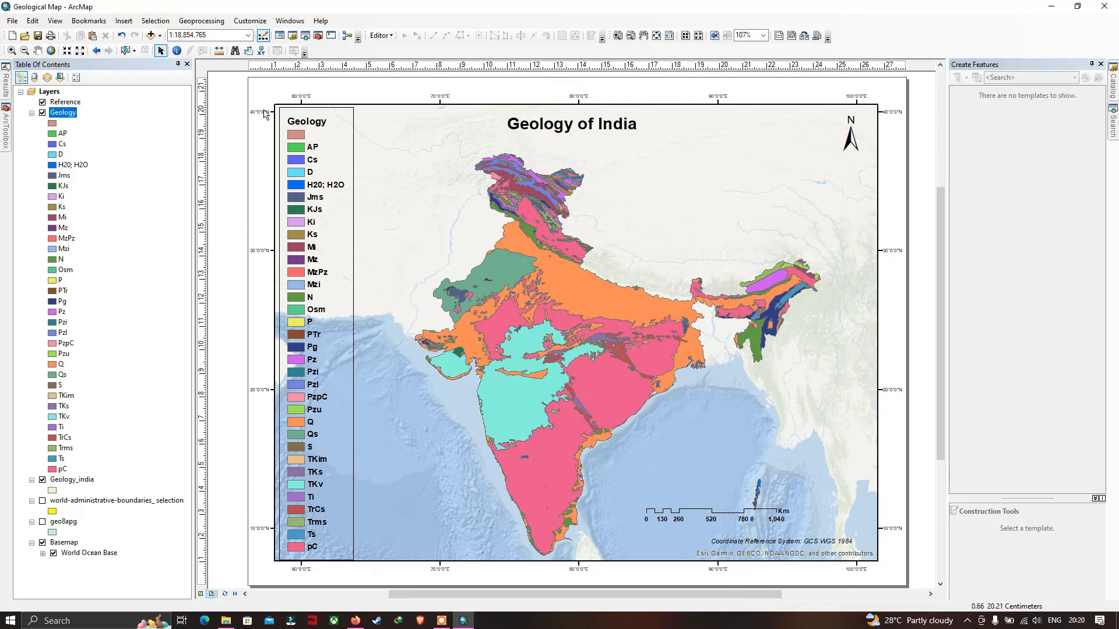
Step: Orient the graticule's left and right axis labels vertically and apply the data frame properties
click(276, 252)
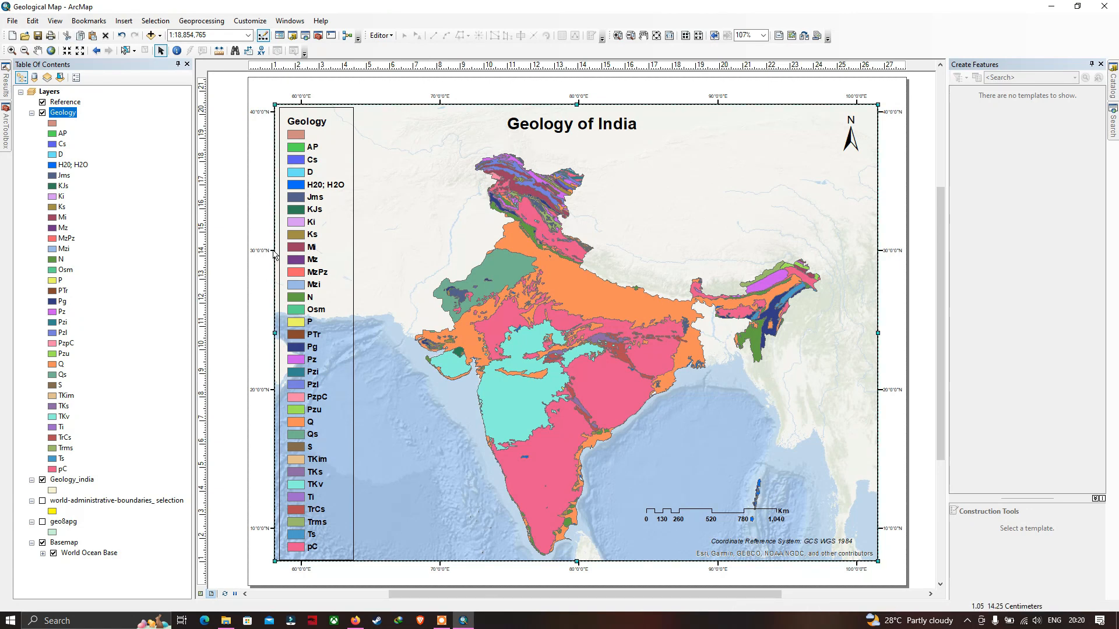
right_click(276, 251)
click(370, 443)
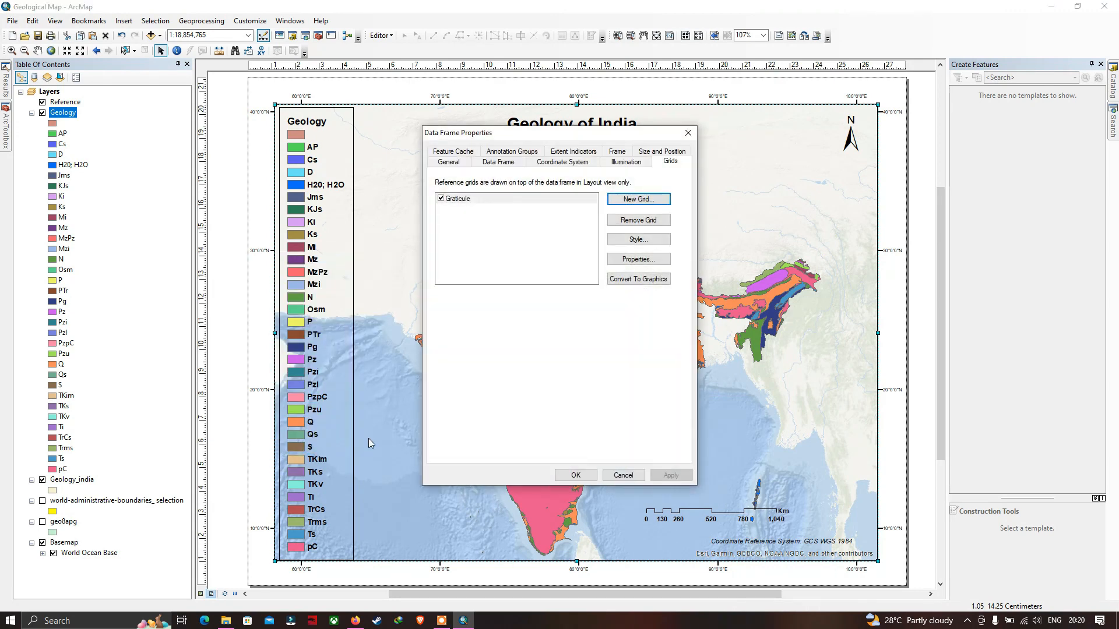
click(645, 260)
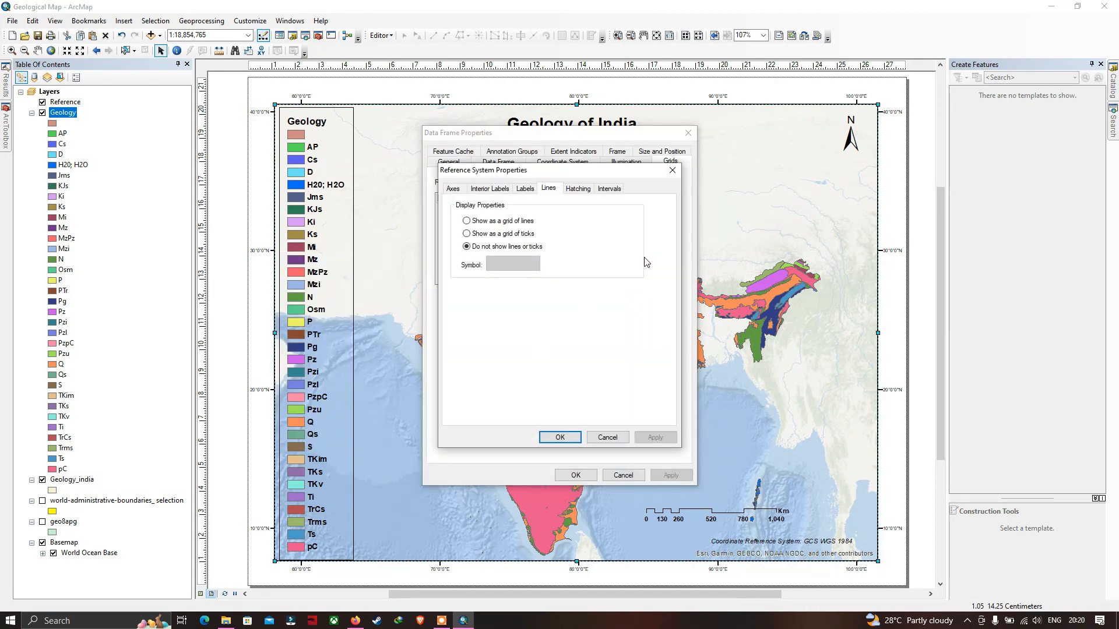
click(488, 190)
click(453, 189)
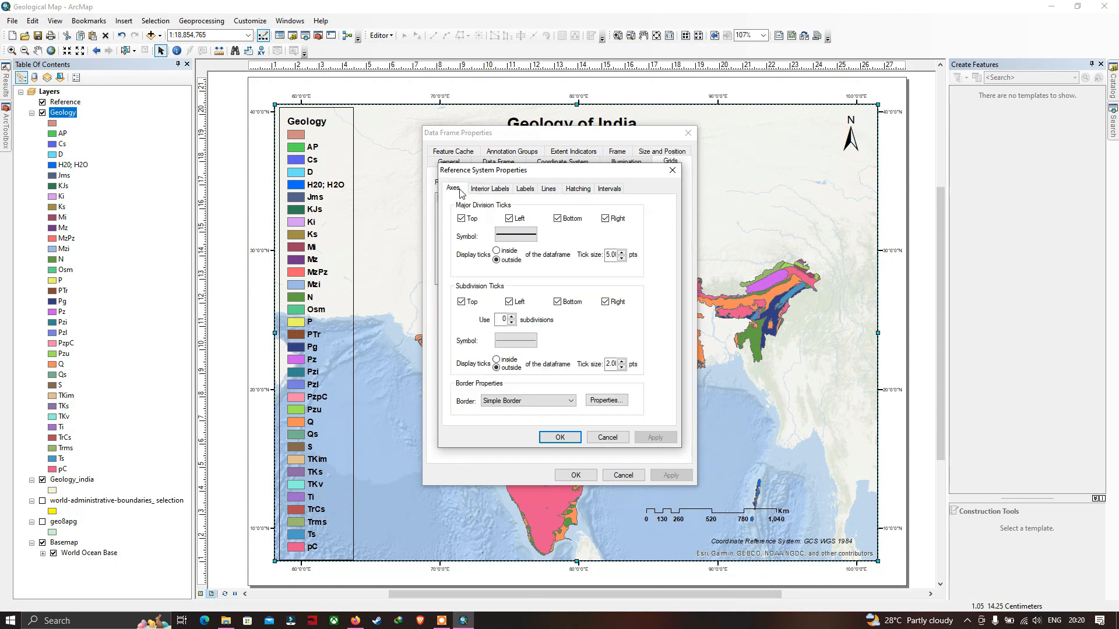
click(526, 190)
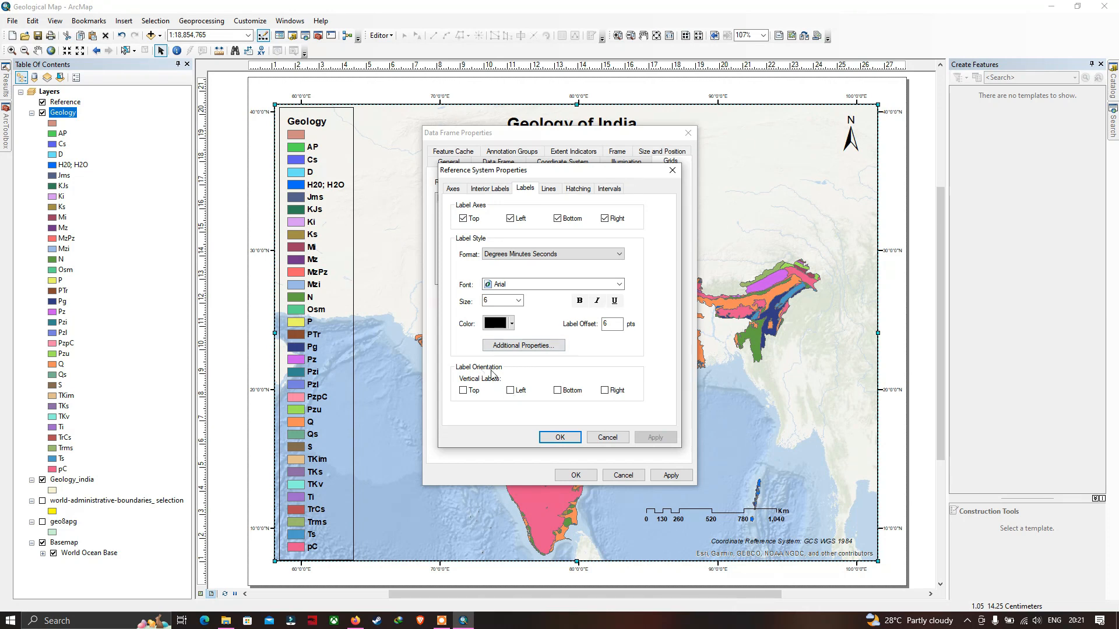
click(511, 391)
click(560, 437)
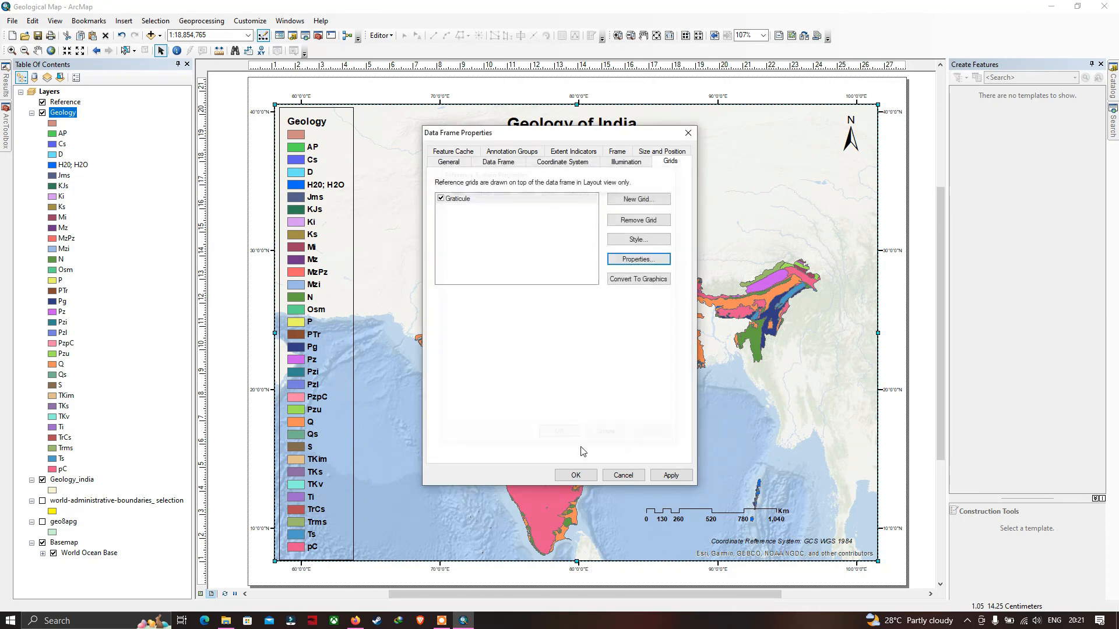
click(667, 476)
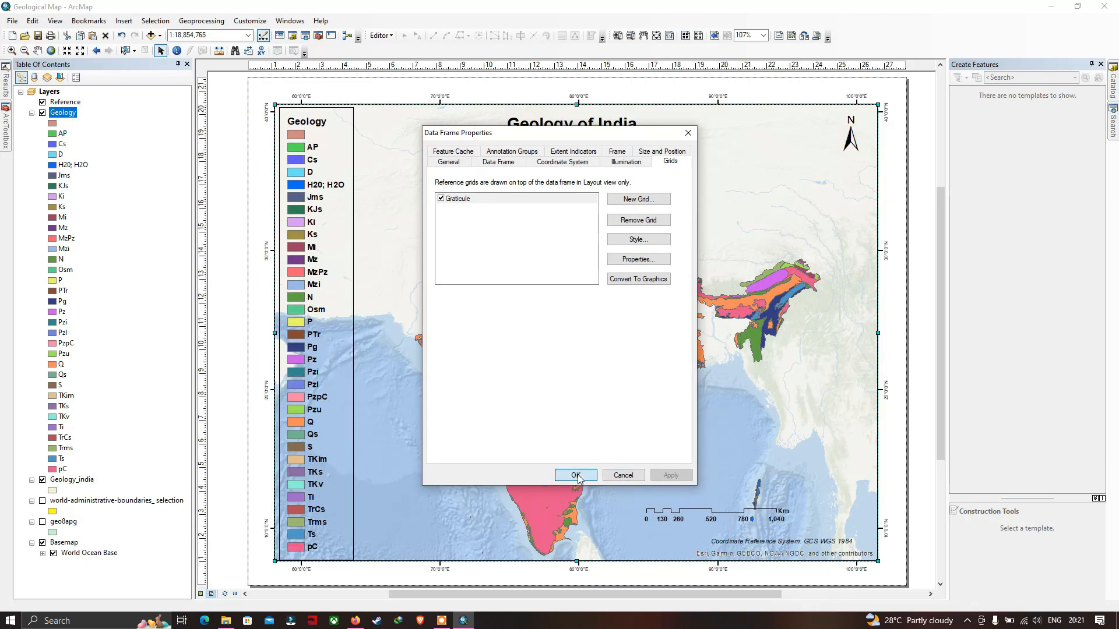
click(575, 475)
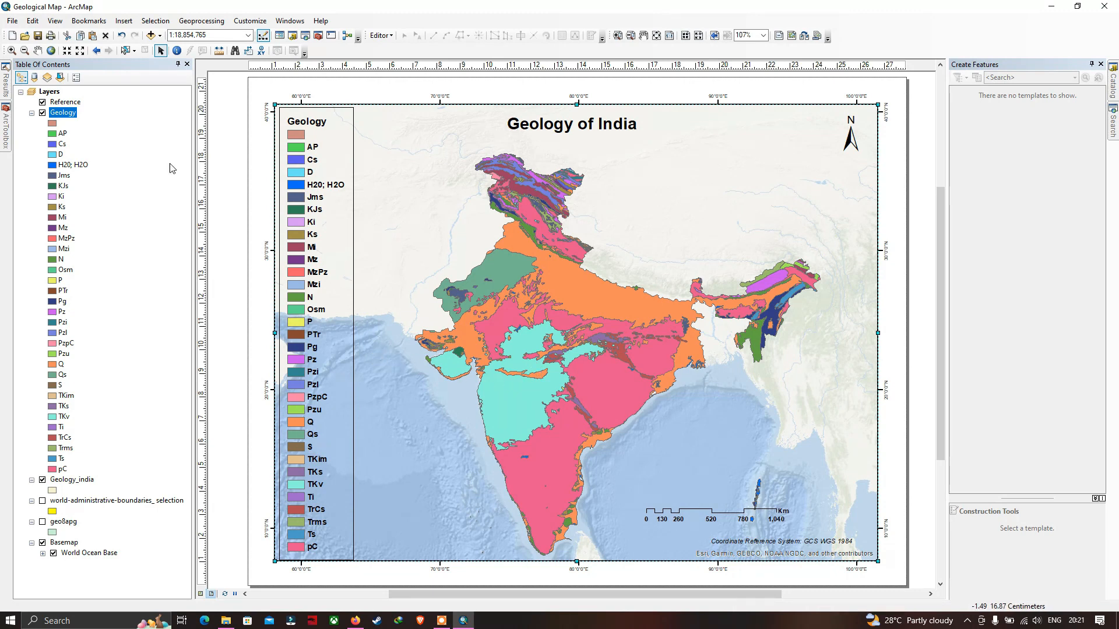
Step: Save the map document as Geological Map in the mxd folder
click(13, 22)
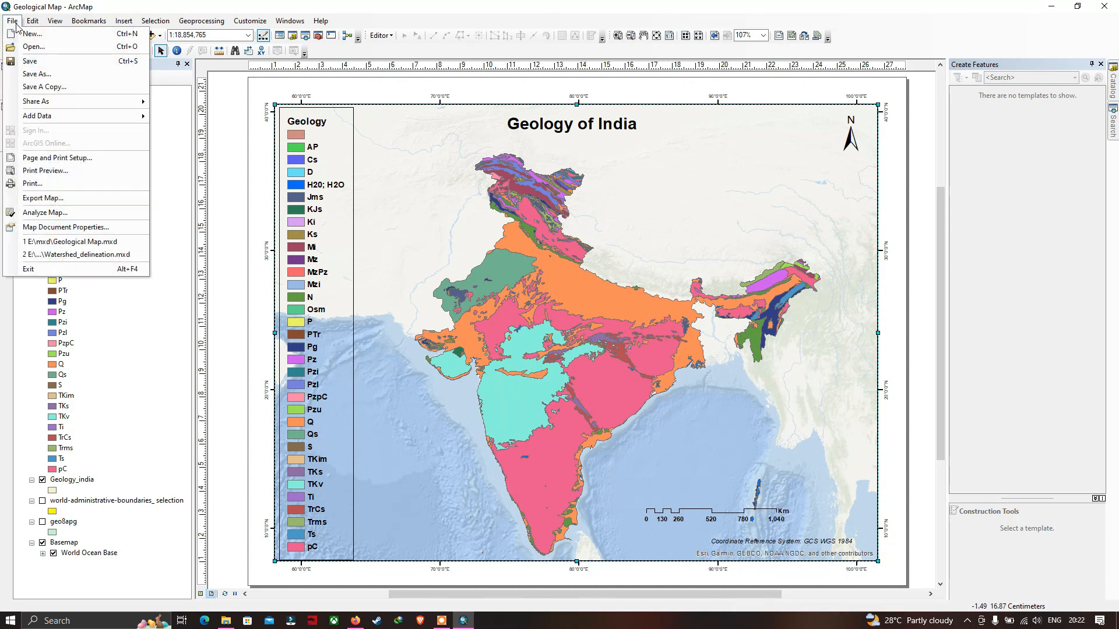
click(40, 75)
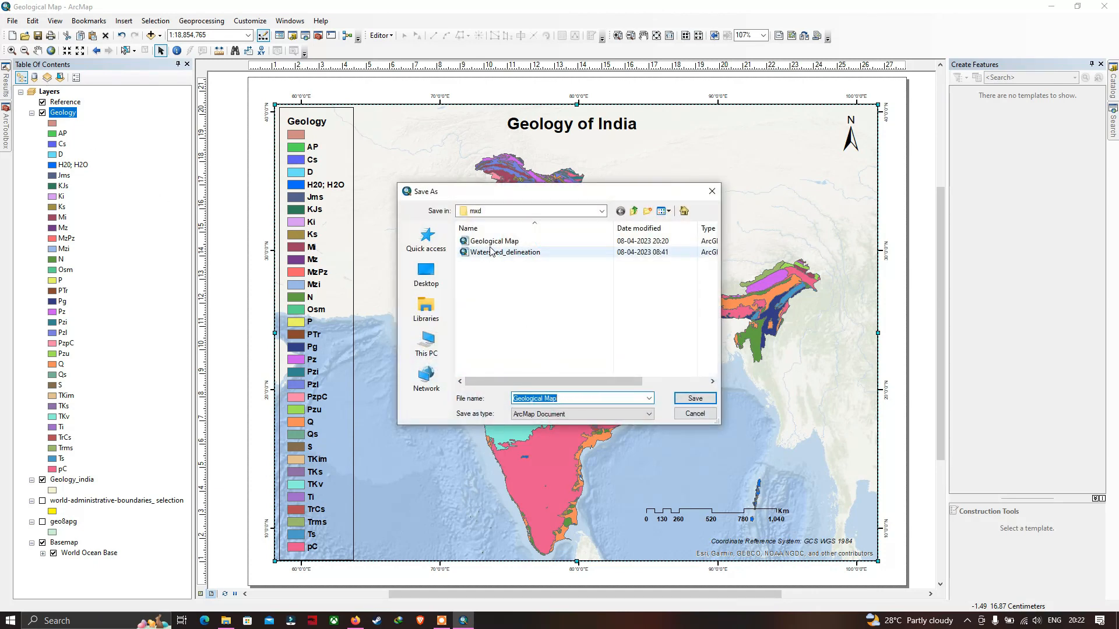
click(701, 402)
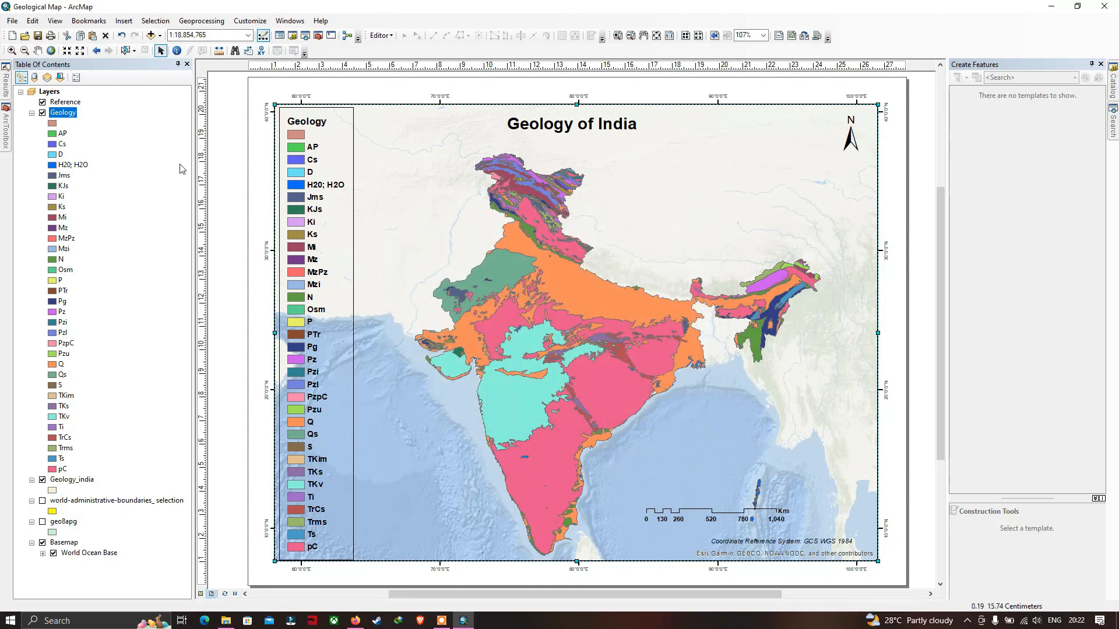
Step: Start exporting the map and browse to the New Volume (E:) drive for the output
click(12, 21)
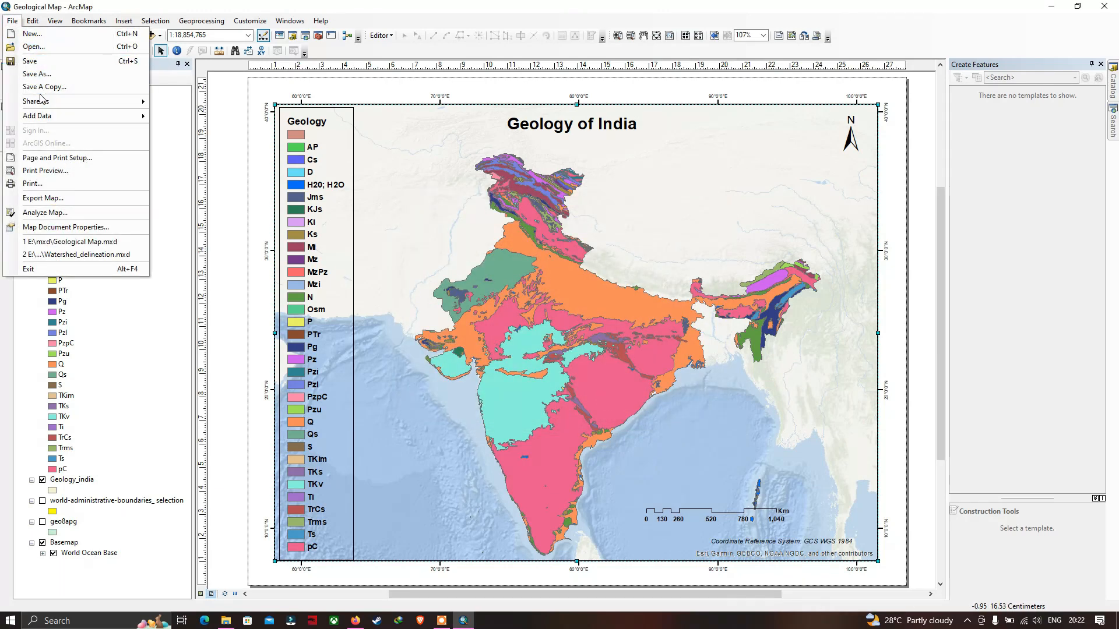
click(12, 21)
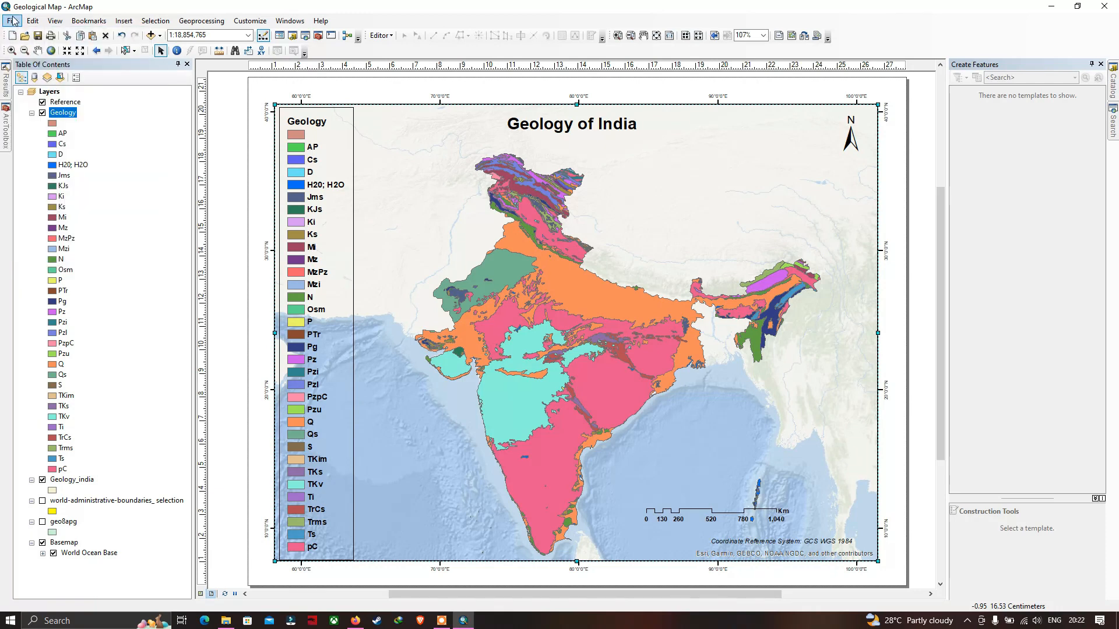
click(13, 21)
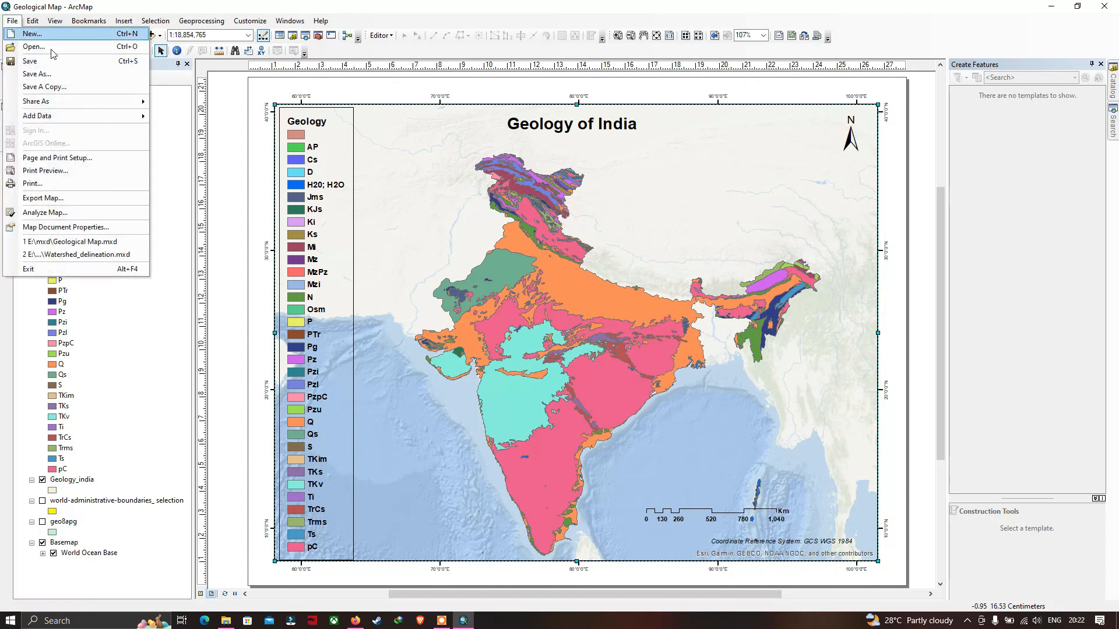
click(60, 199)
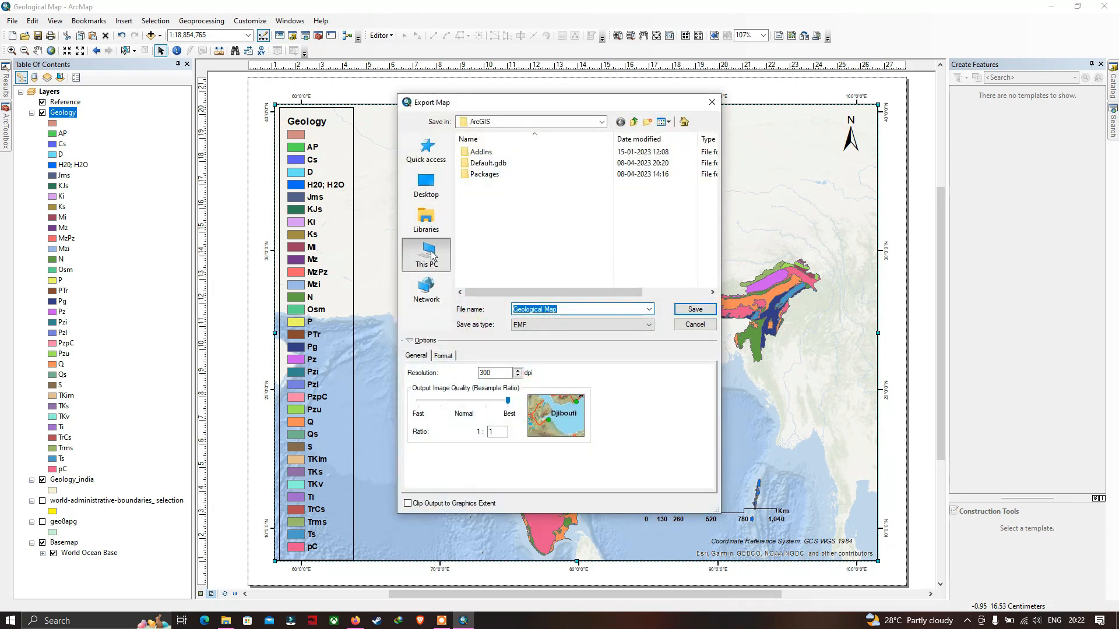
click(431, 255)
scroll(554, 242, down, 5)
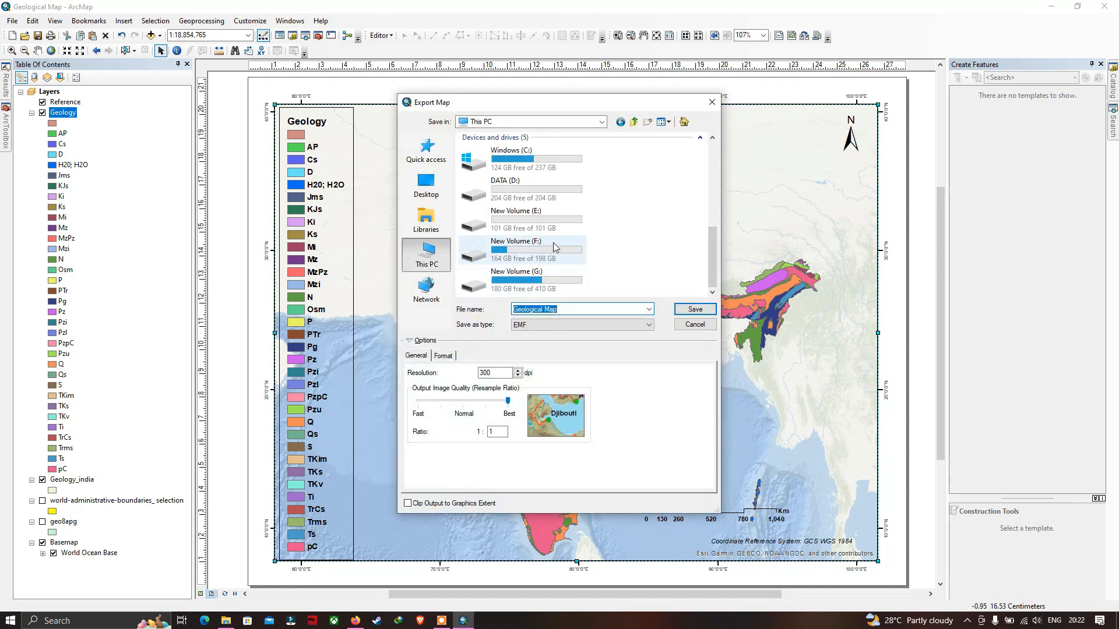
double_click(561, 218)
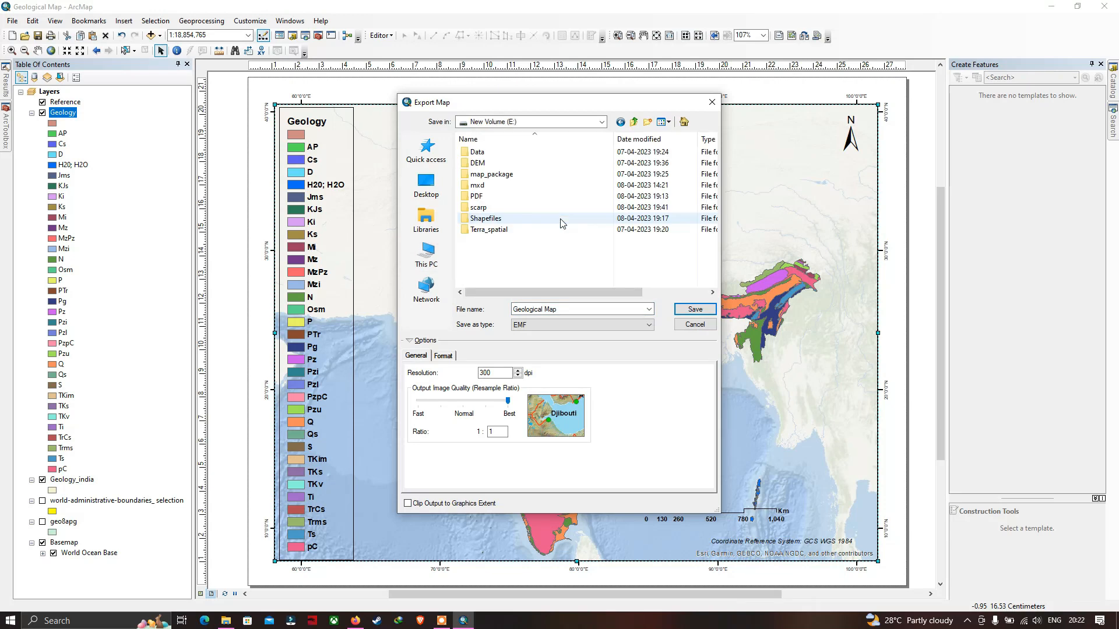
click(488, 197)
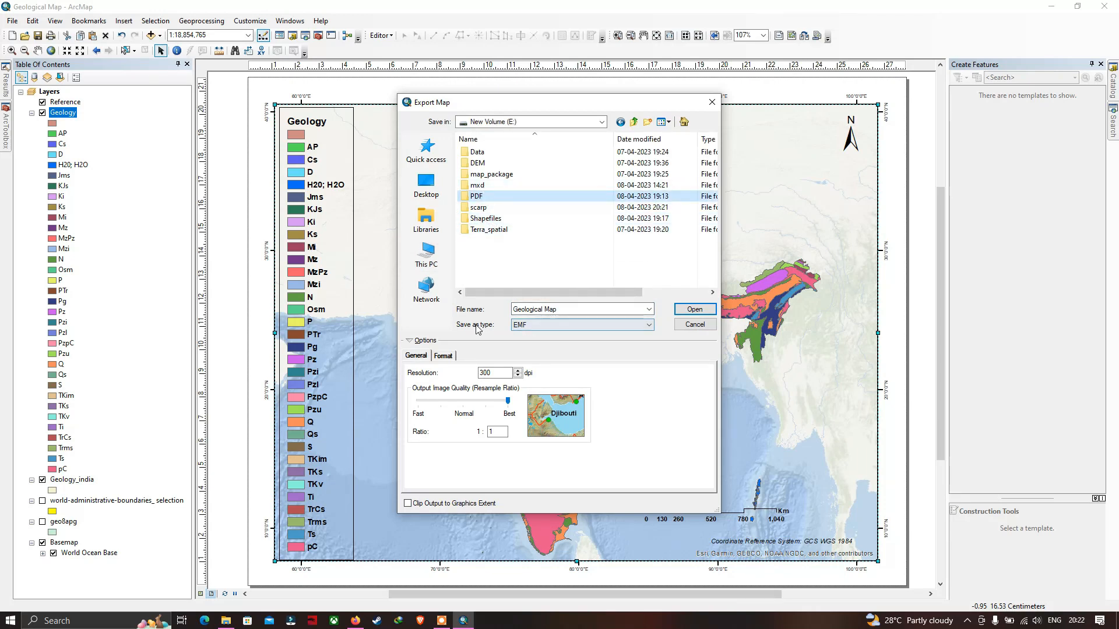
Step: Set the export format to JPEG with a resolution of 350 dpi
click(541, 326)
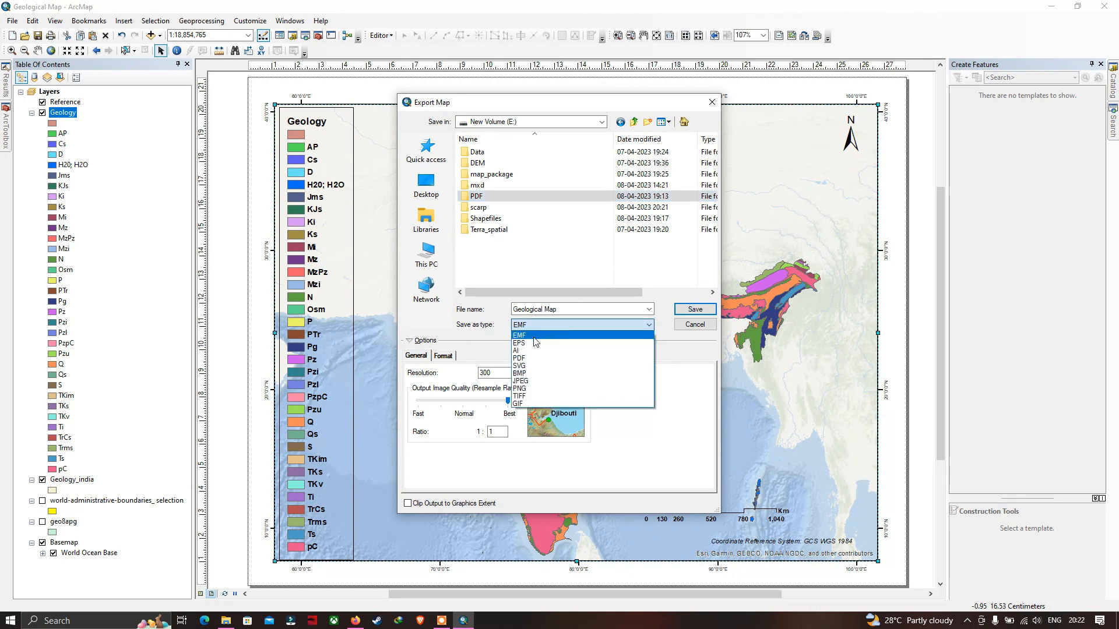
click(526, 381)
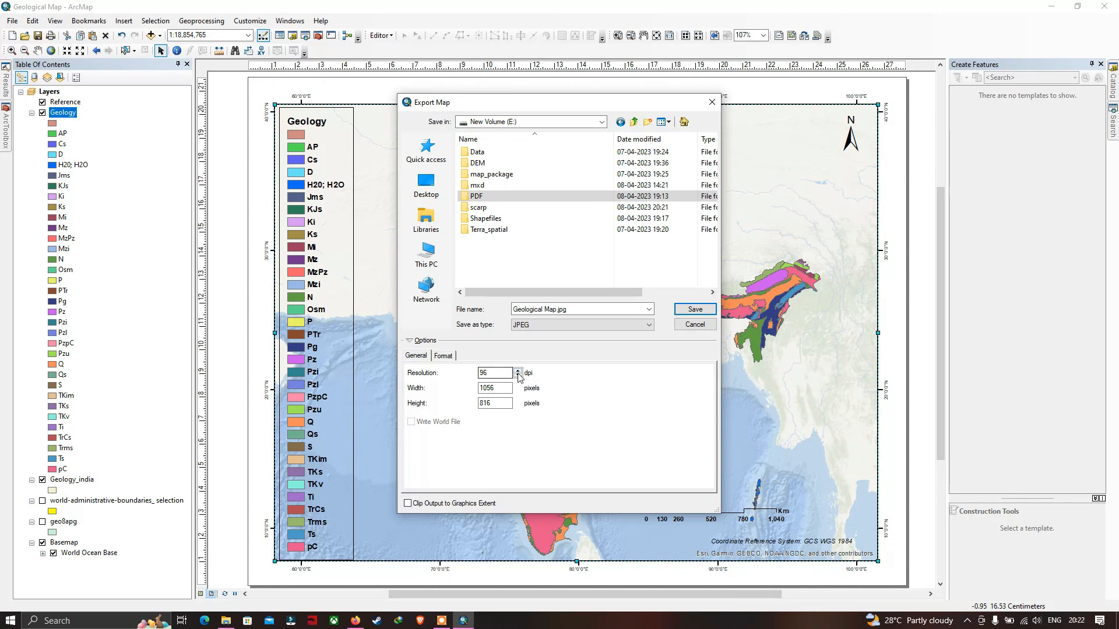
double_click(484, 374)
text(350)
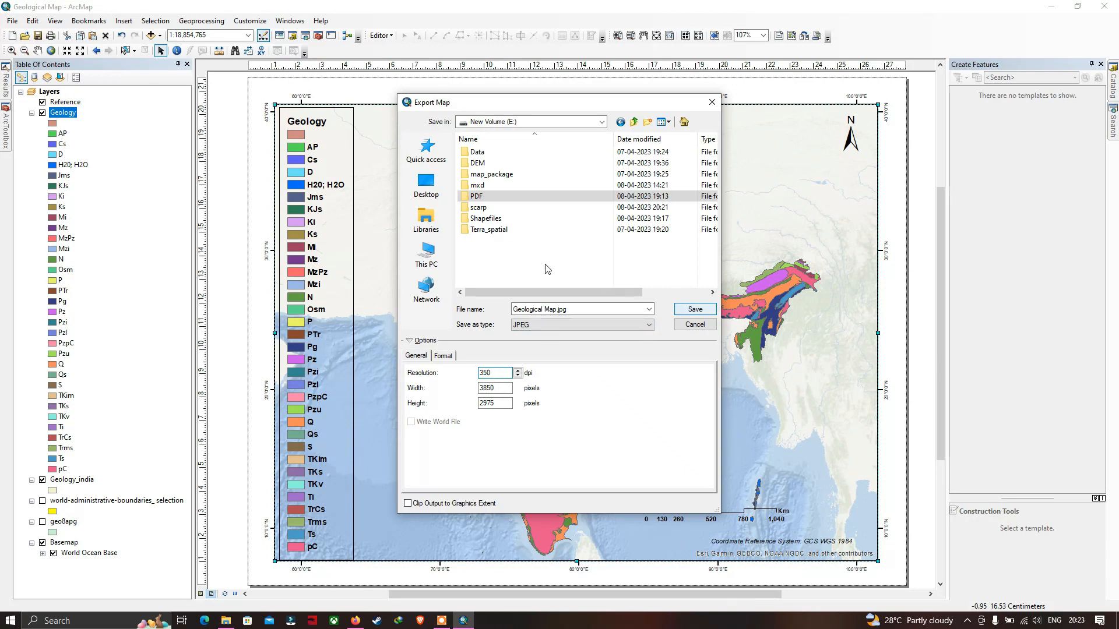
Step: Export the map as Geological Map.jpg to the root of the New Volume (E:) drive
double_click(475, 196)
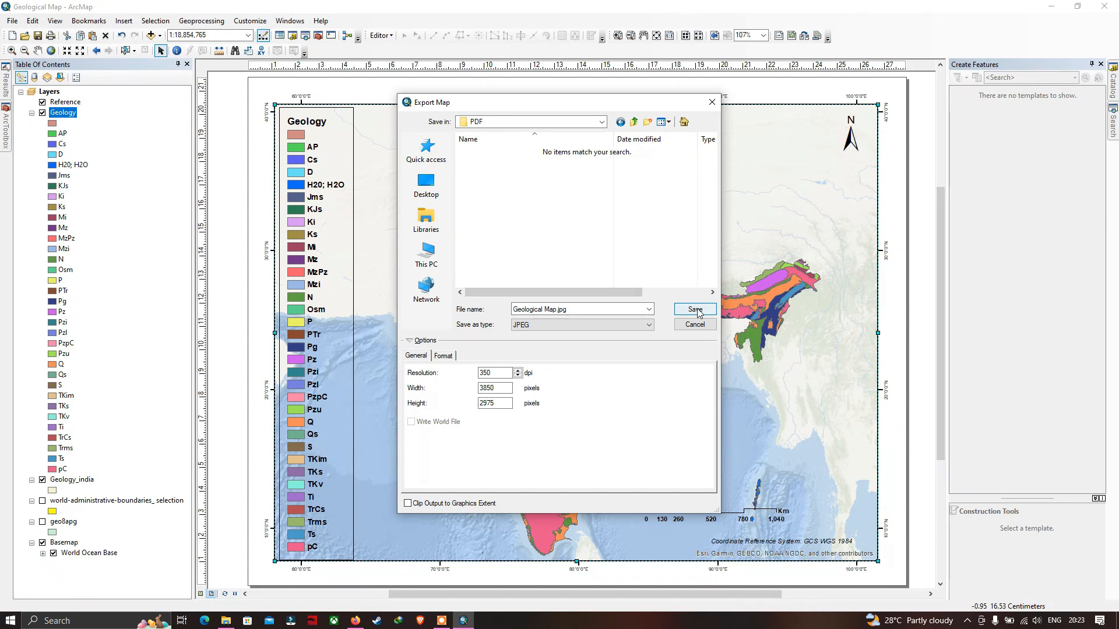
click(633, 122)
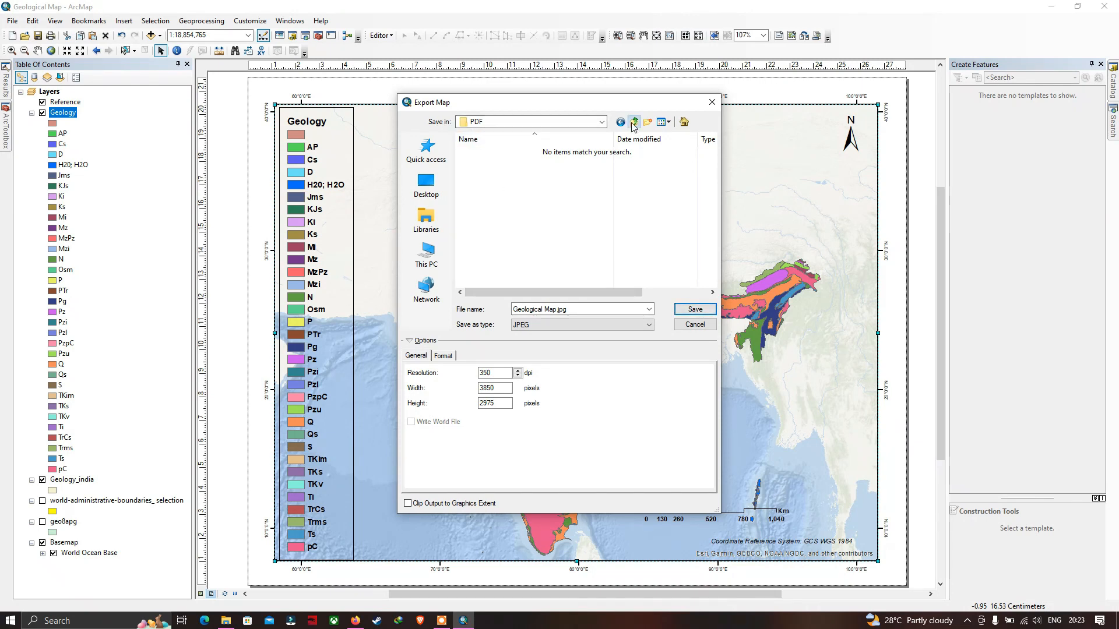
click(698, 313)
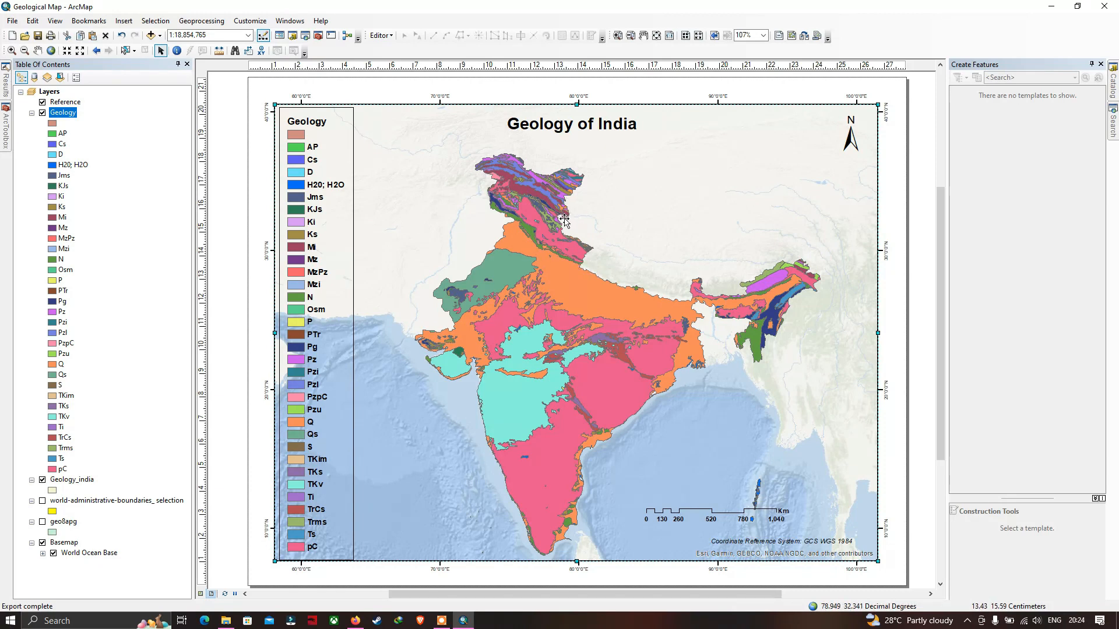
Step: Switch to File Explorer and open the exported Geological Map JPG from drive E: in Photos to check it
click(225, 620)
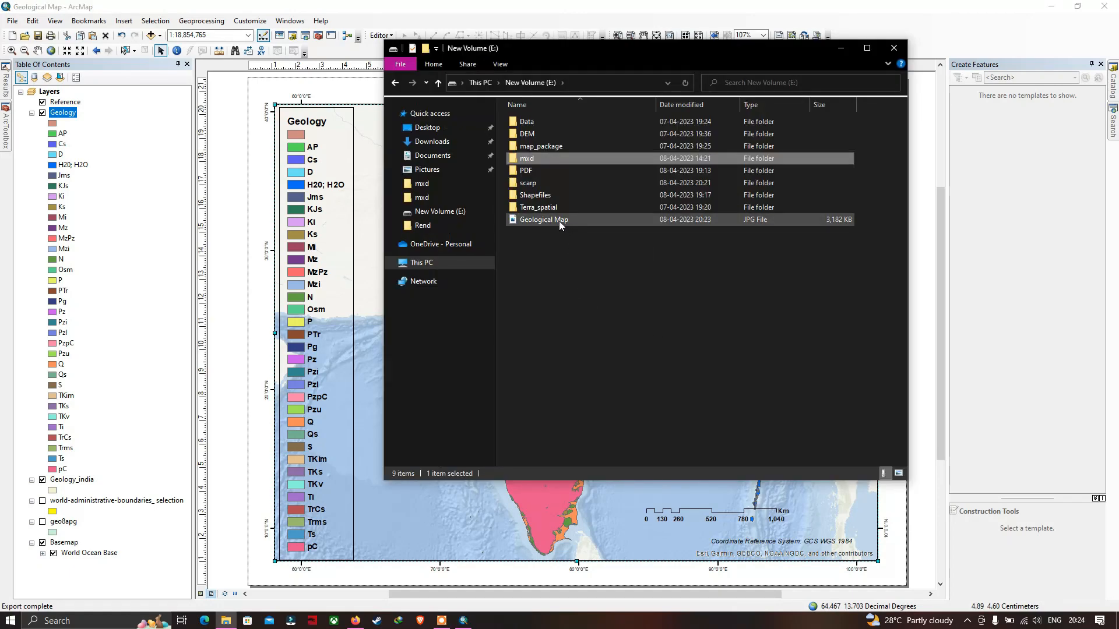
double_click(543, 222)
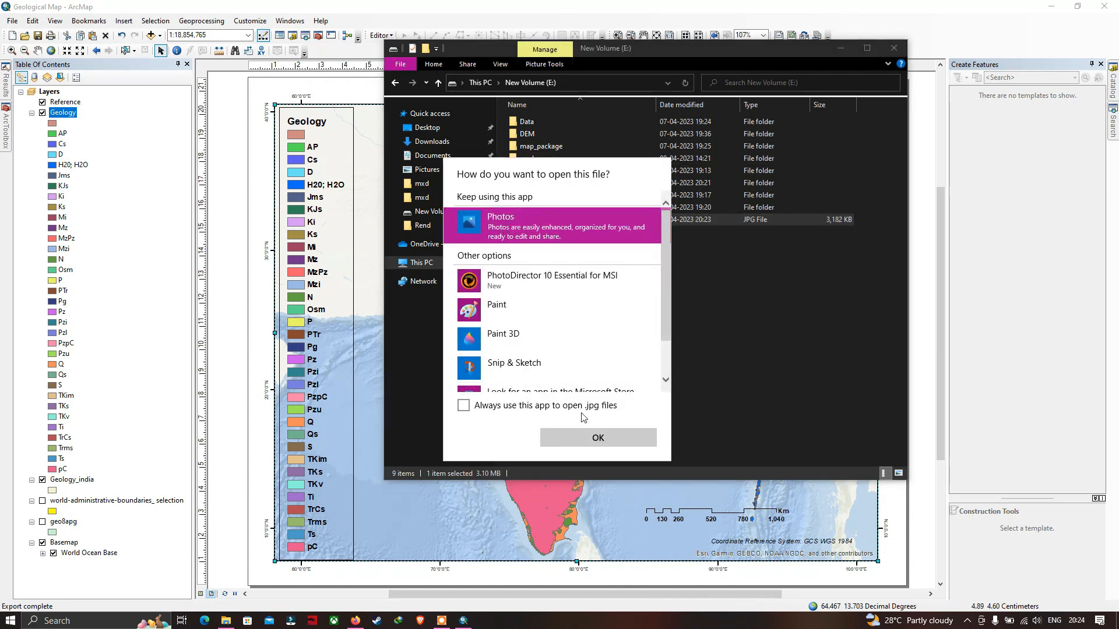
click(598, 438)
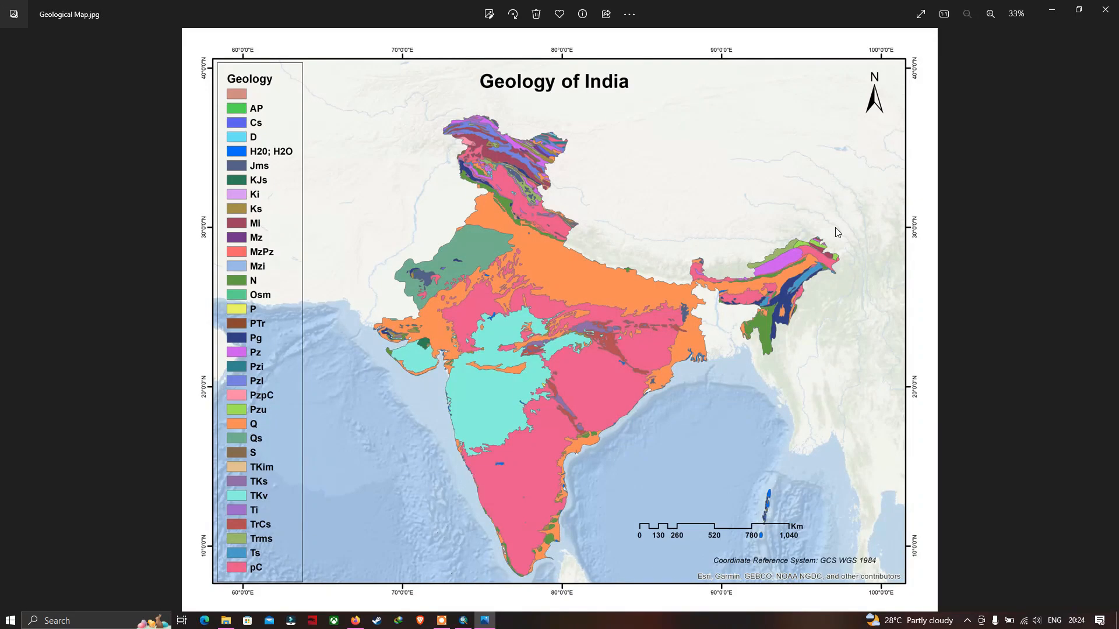